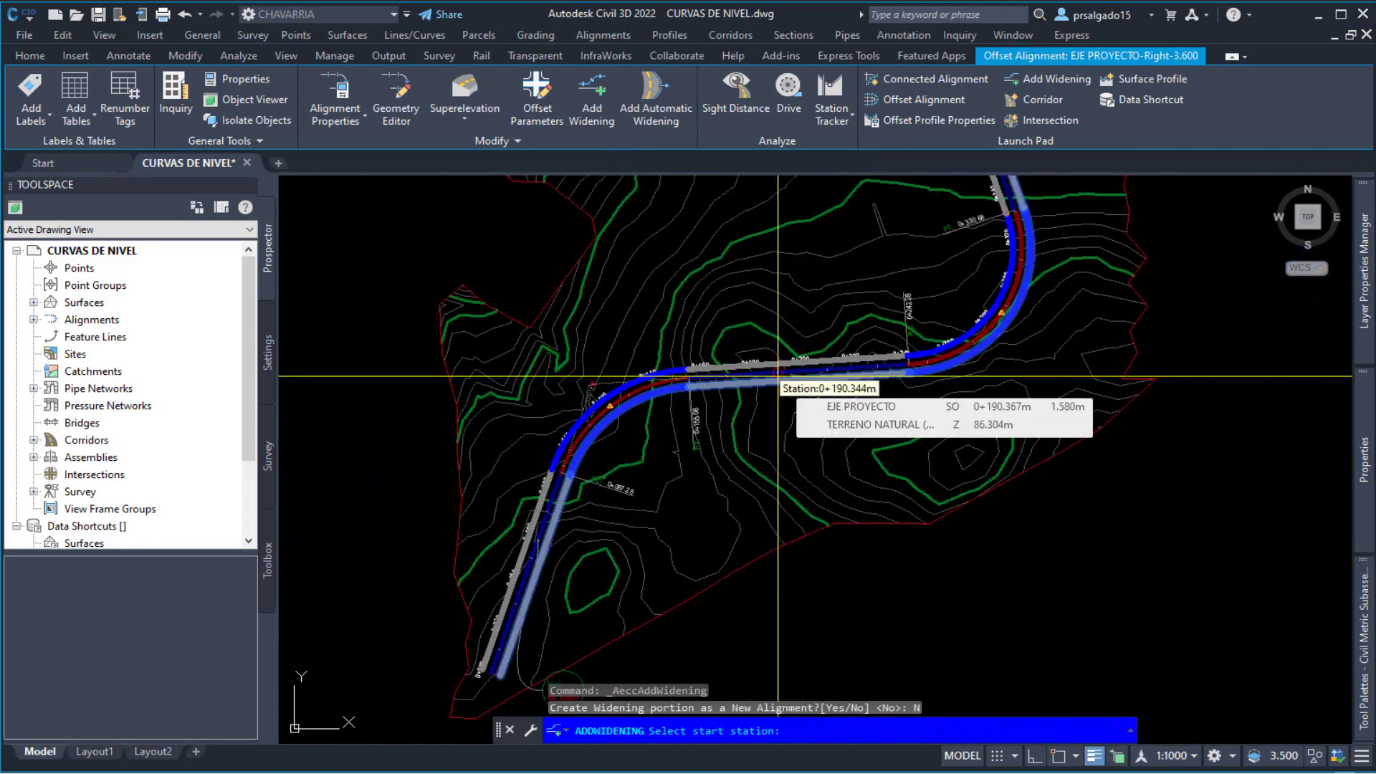
Add an 8 m widening to the right offset alignment from about station 0+190 to about 0+510.
left_click(776, 376)
middle_click_drag(831, 215, 609, 573)
scroll(587, 459, "up", 4)
left_click(541, 442)
key("Return")
scroll(501, 573, "down", 4)
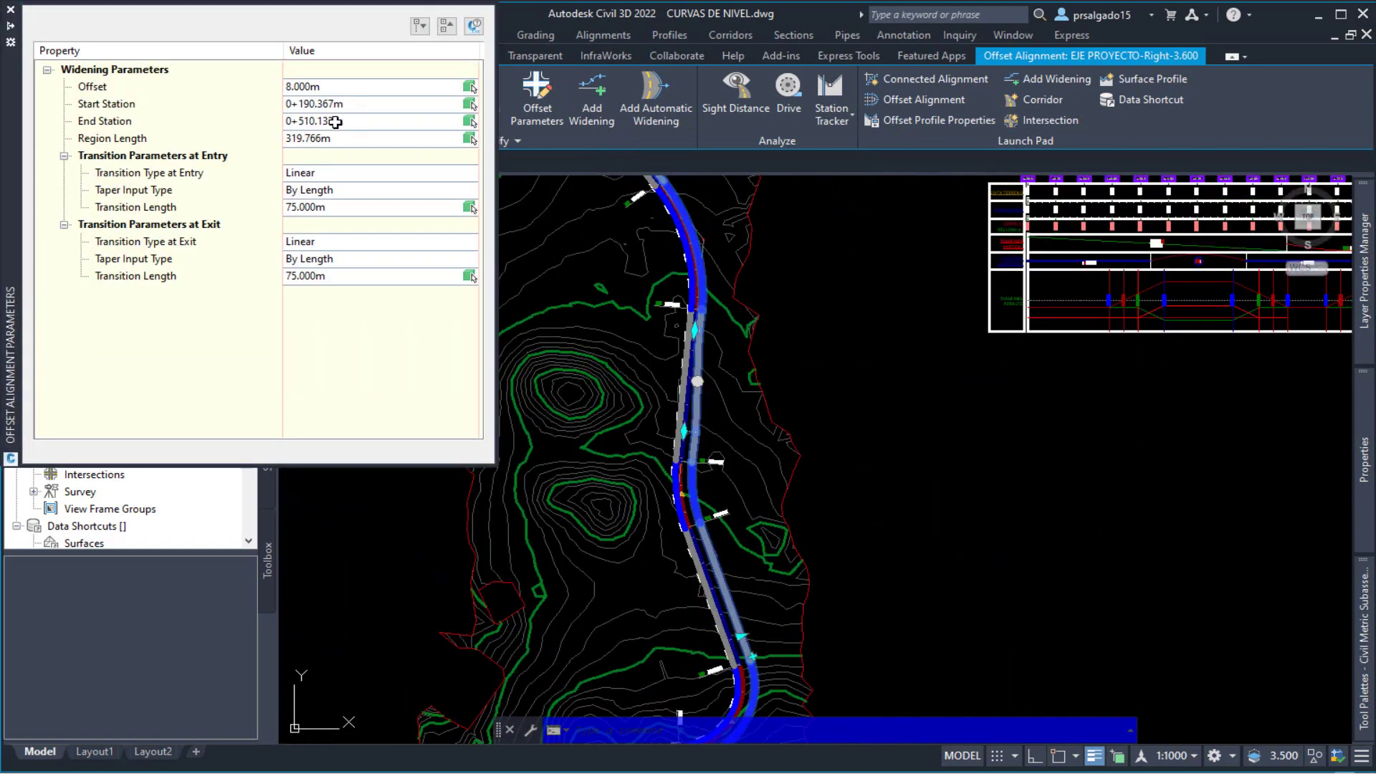
Set the widening's start station to 0+200 and its end station to 0+500.
scroll(485, 586, "up", 4)
left_click(108, 104)
left_click(301, 121)
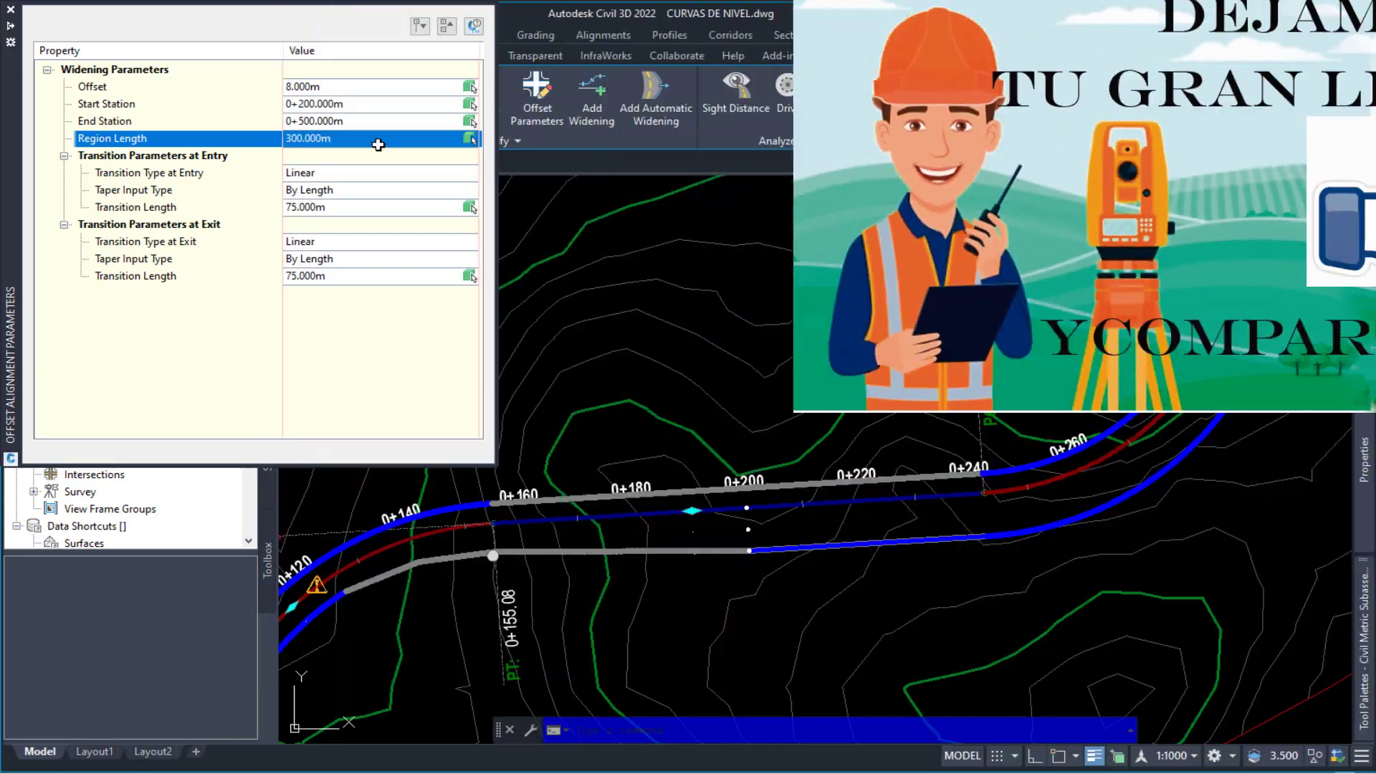
Set the widening's entry transition length to 40 m and its exit transition length to 50 m.
left_click(290, 207)
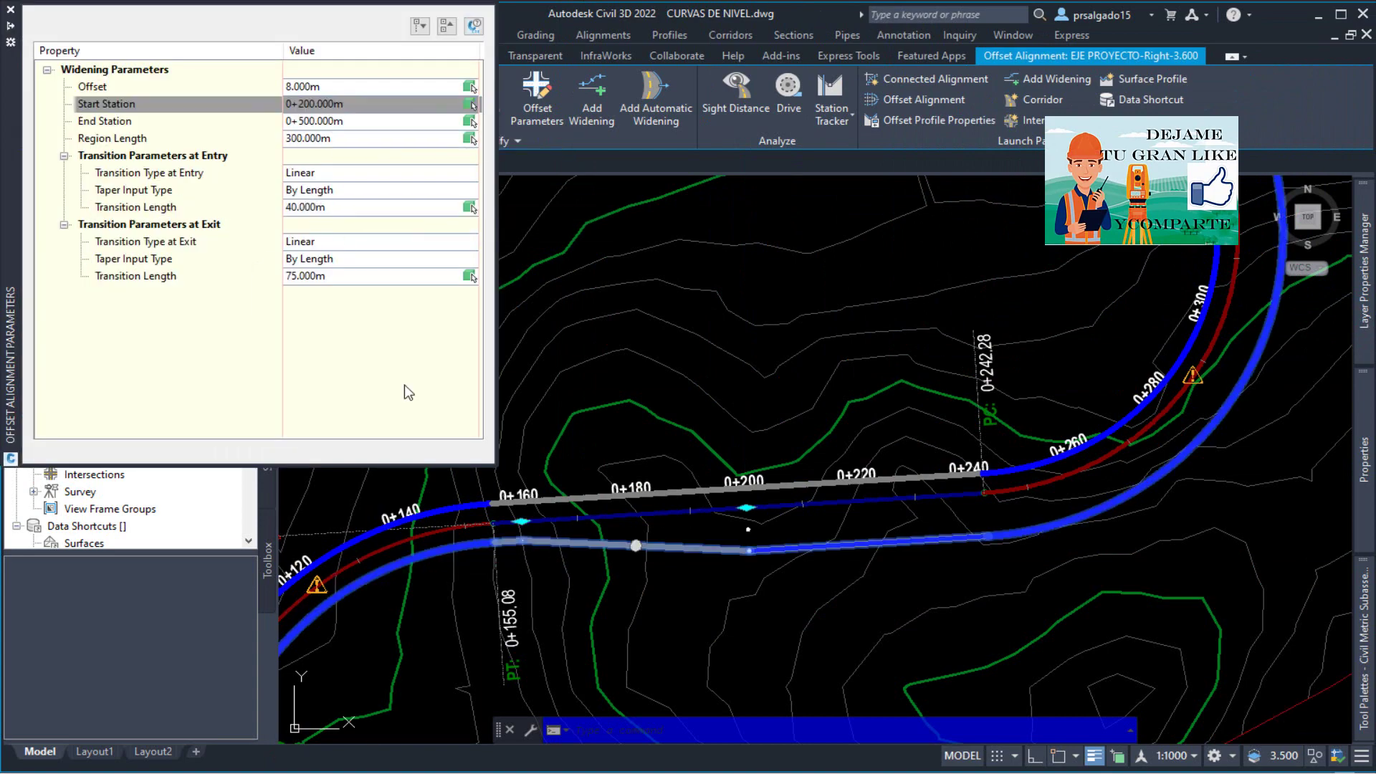
left_click(358, 276)
type("50")
key("Return")
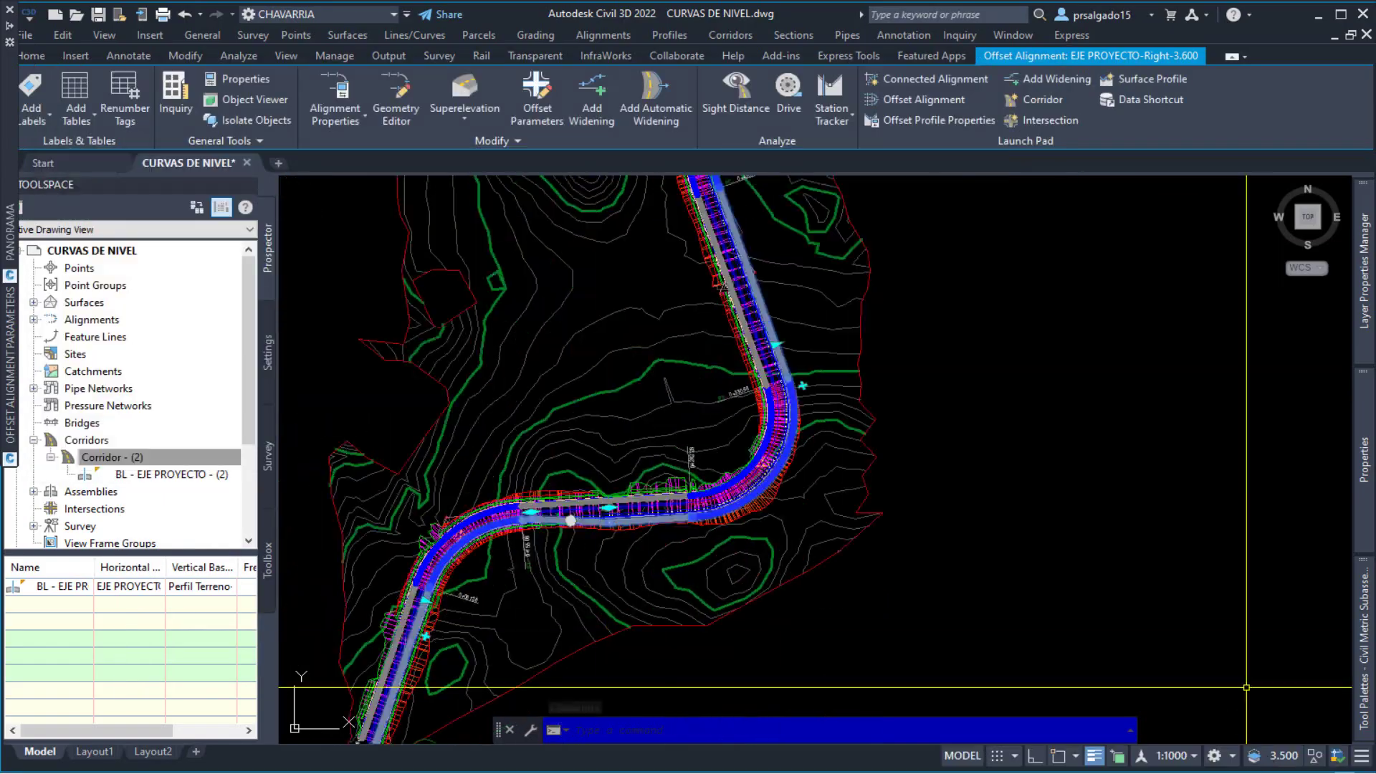
Assign the EJE PROYECTO-Right-3.600 alignment as the width target for the corridor's ST-4 assembly region.
scroll(636, 512, "up", 5)
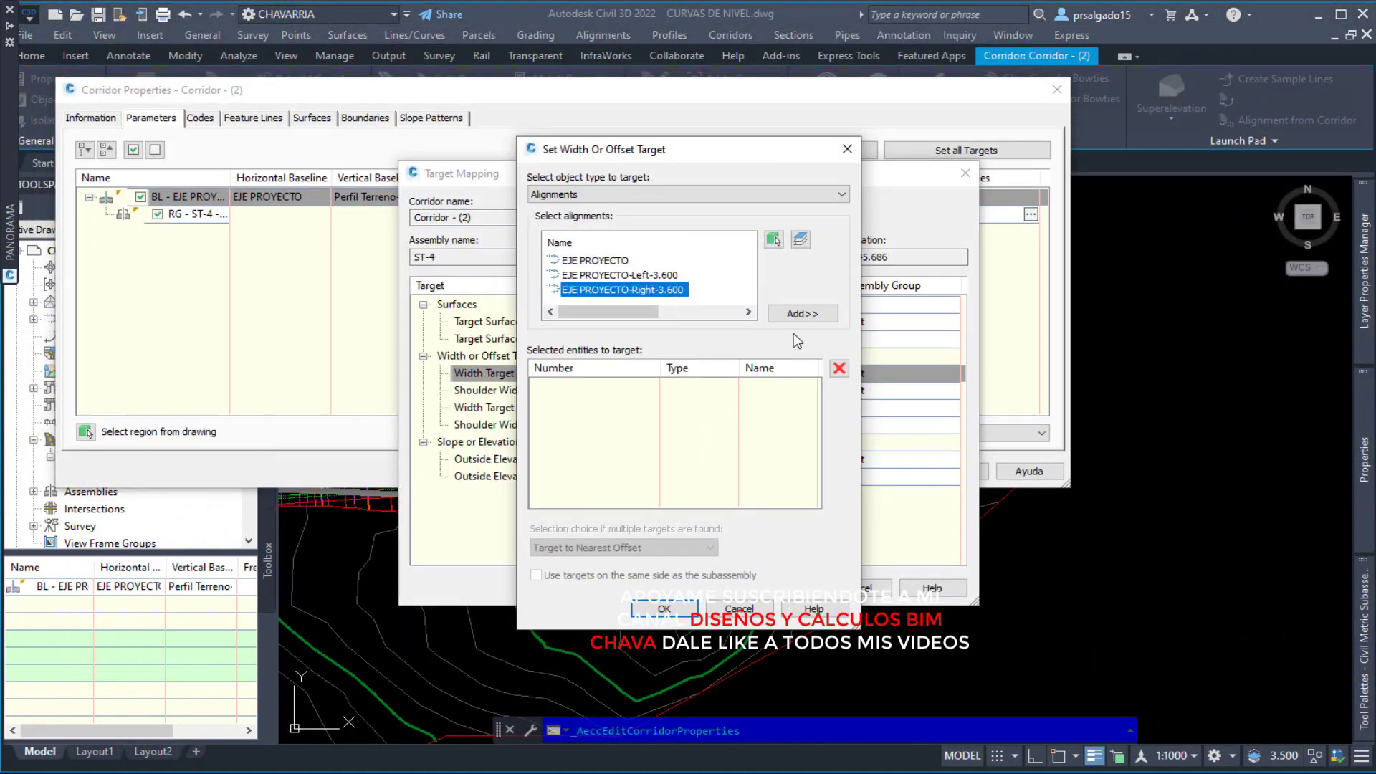
left_click(802, 314)
left_click(665, 611)
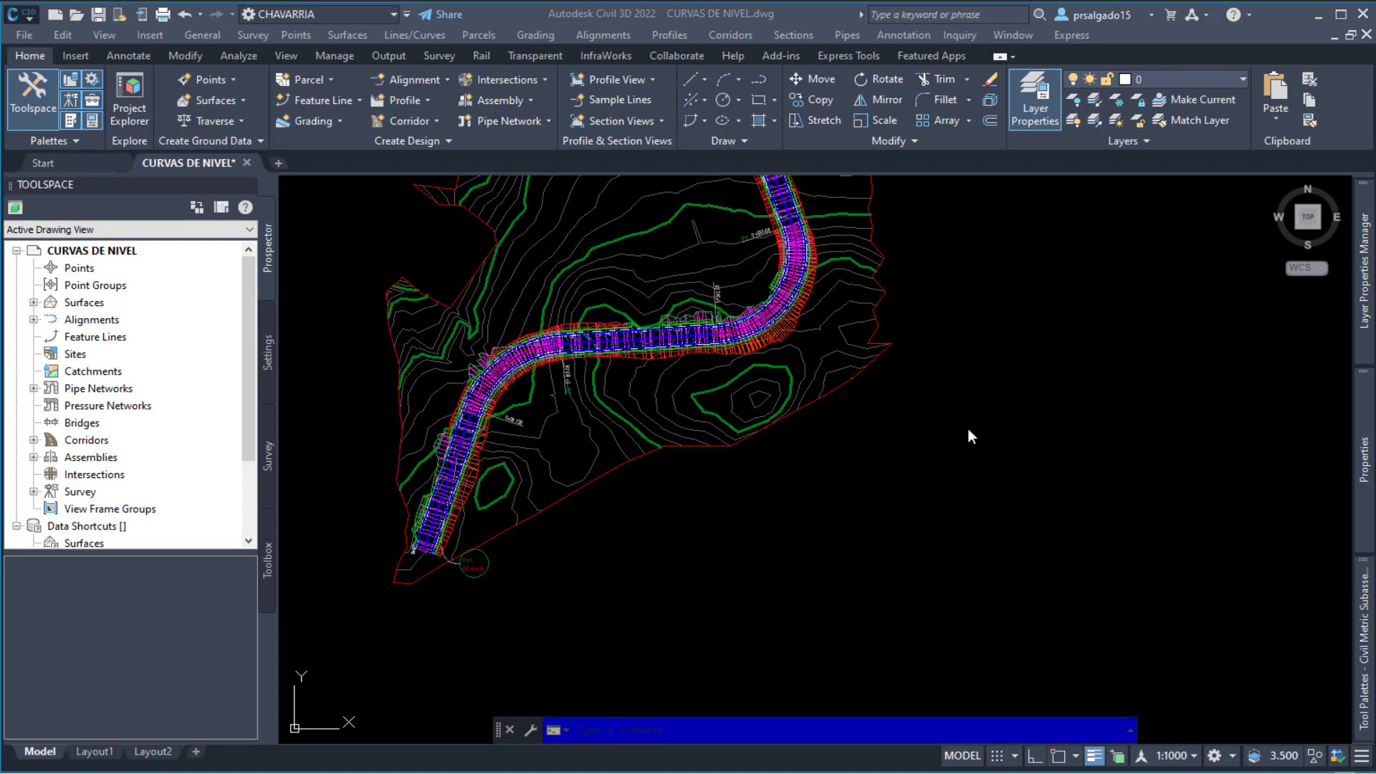
Examine the corridor's width along its first two curves and the straight stretch between stations 0+155.08 and 0+242.28.
scroll(583, 418, "up", 6)
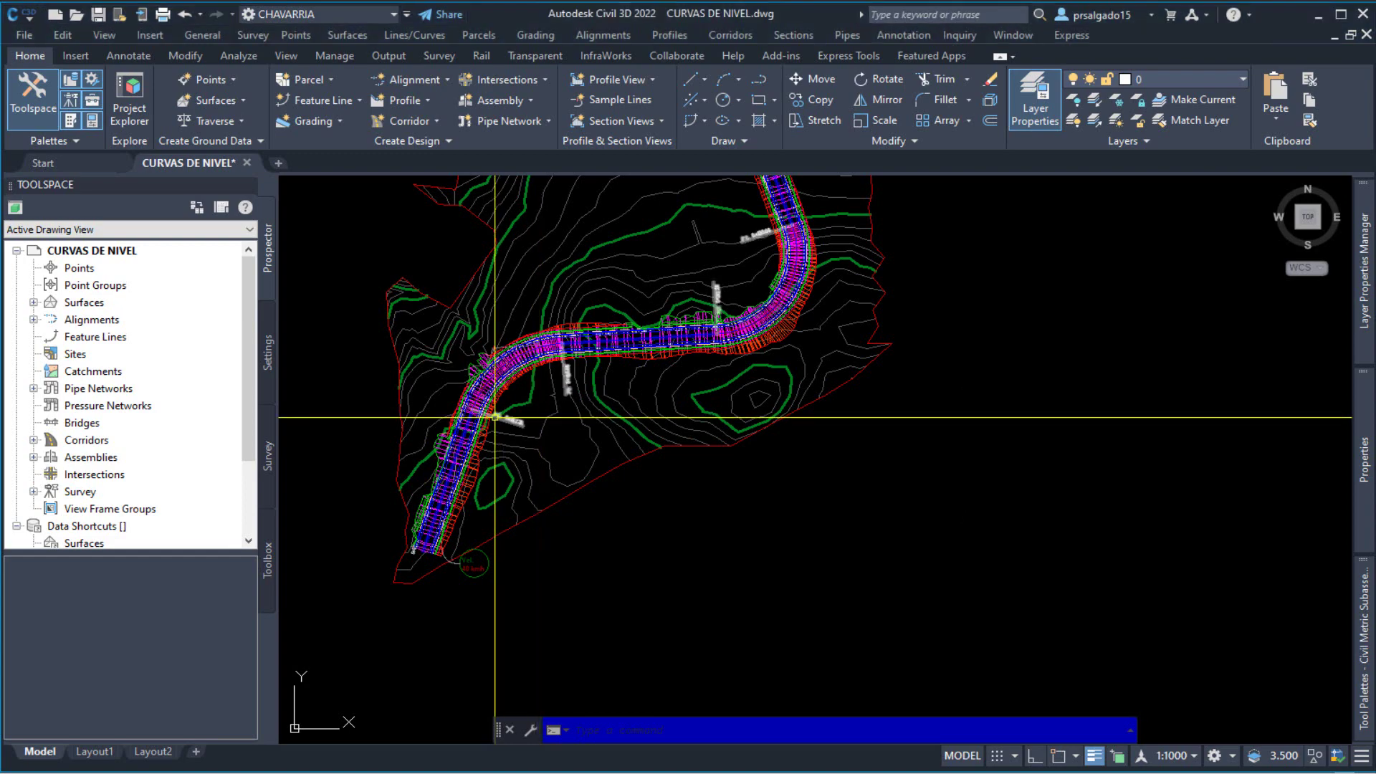
scroll(626, 456, "down", 6)
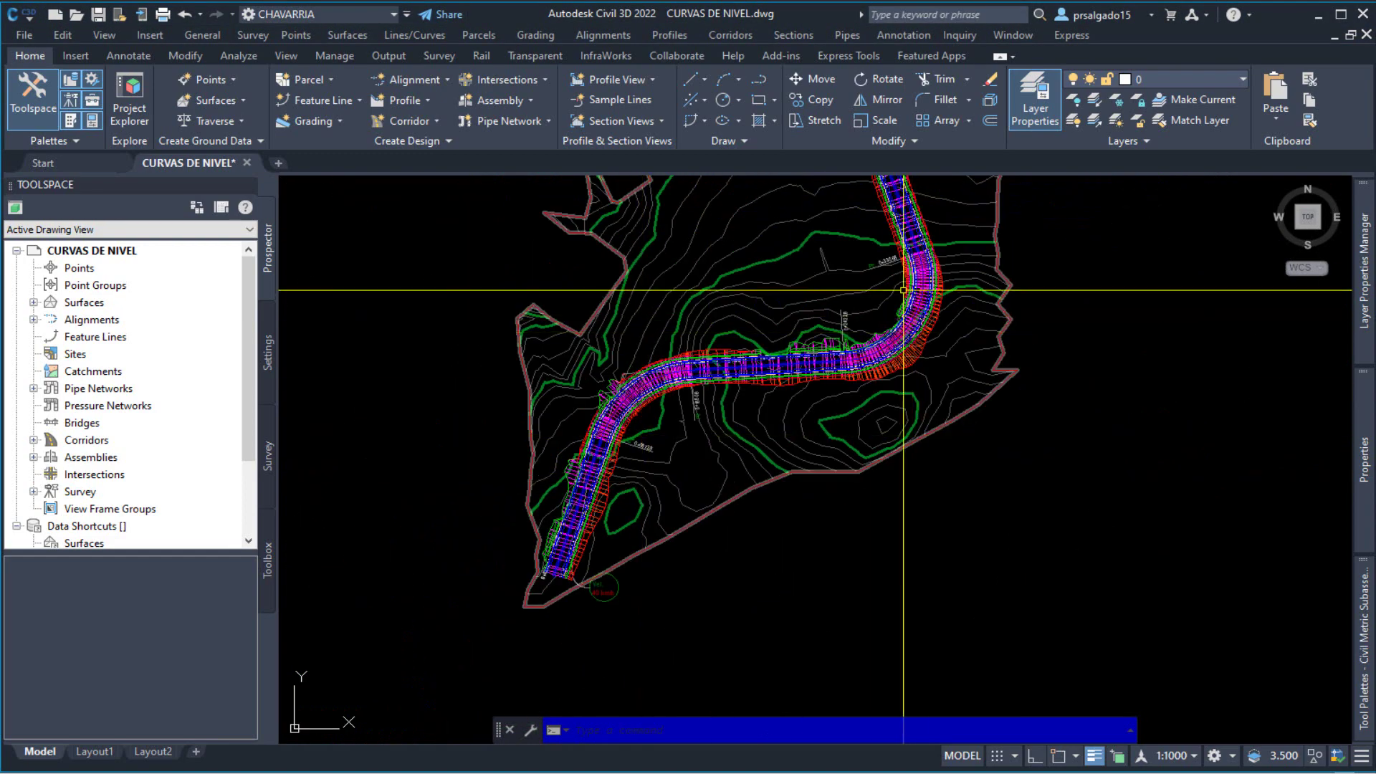
mouse_move(652, 293)
middle_mouse_down()
mouse_move(790, 307)
mouse_move(786, 385)
mouse_move(805, 354)
middle_mouse_up()
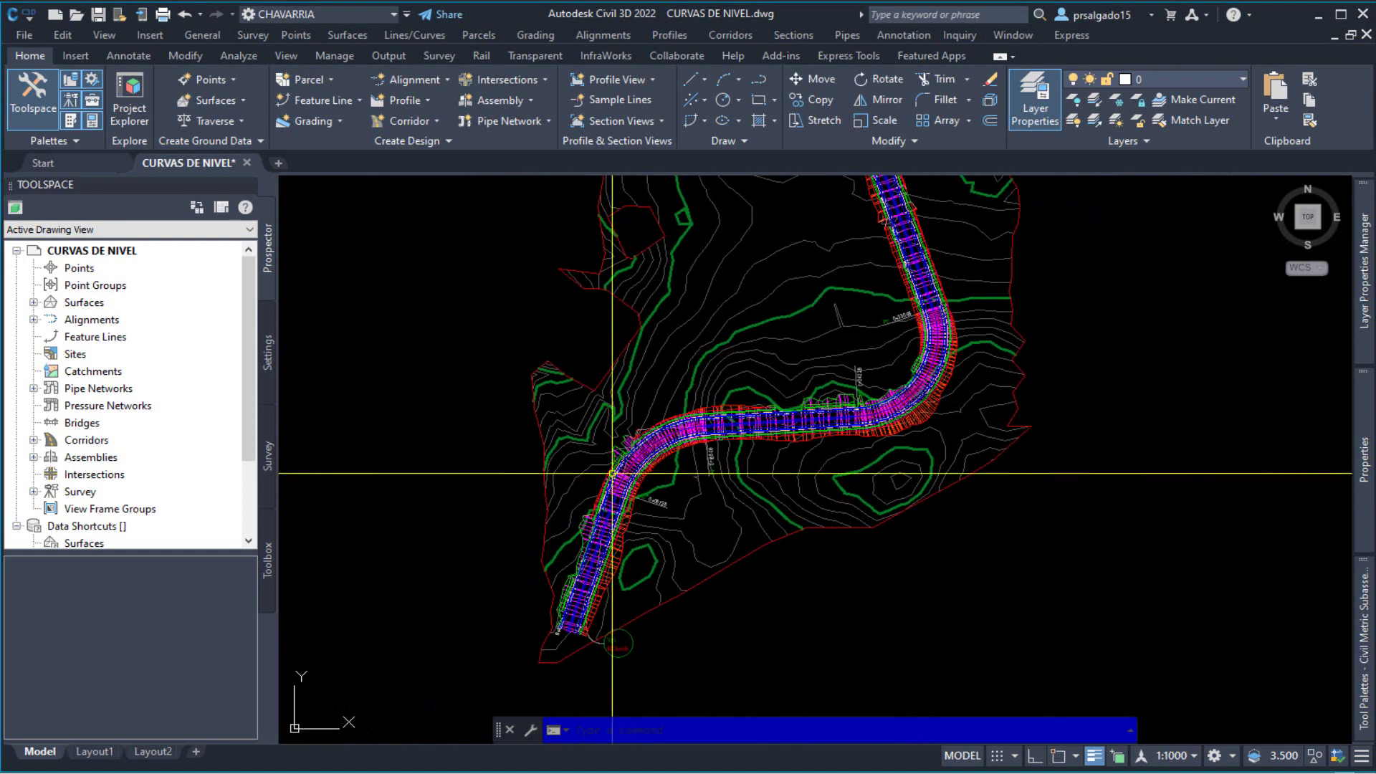
scroll(738, 439, "up", 4)
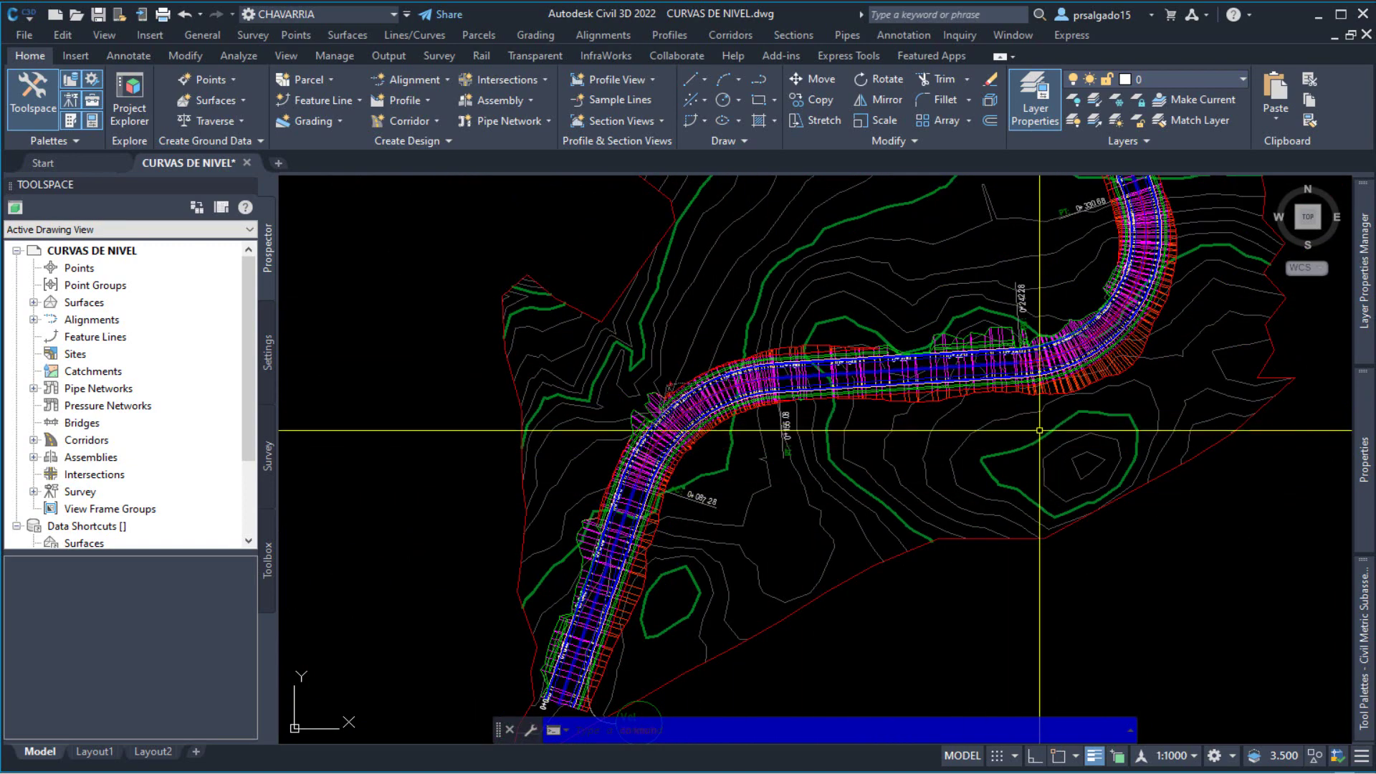
scroll(870, 479, "down", 4)
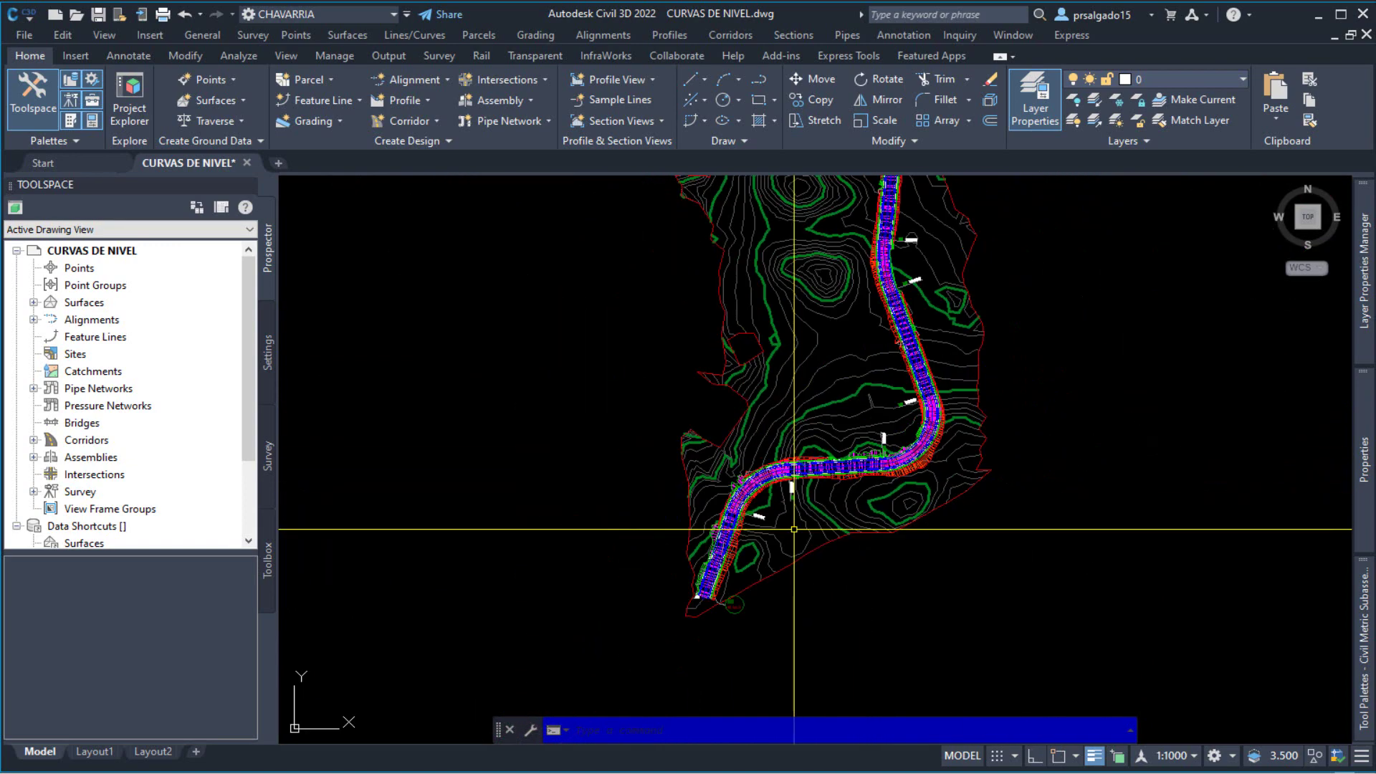
scroll(1000, 412, "up", 2)
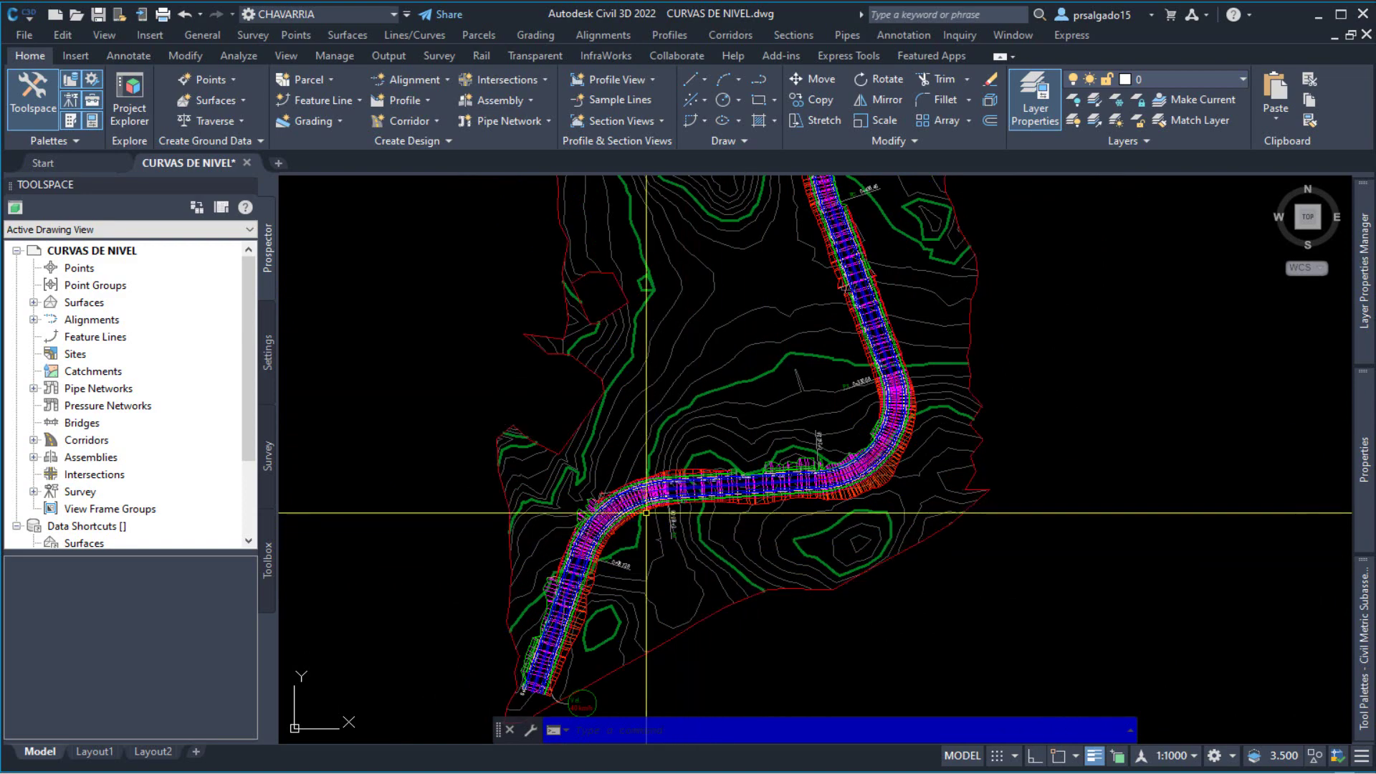
scroll(647, 514, "up", 4)
scroll(647, 514, "up", 4)
scroll(645, 494, "down", 4)
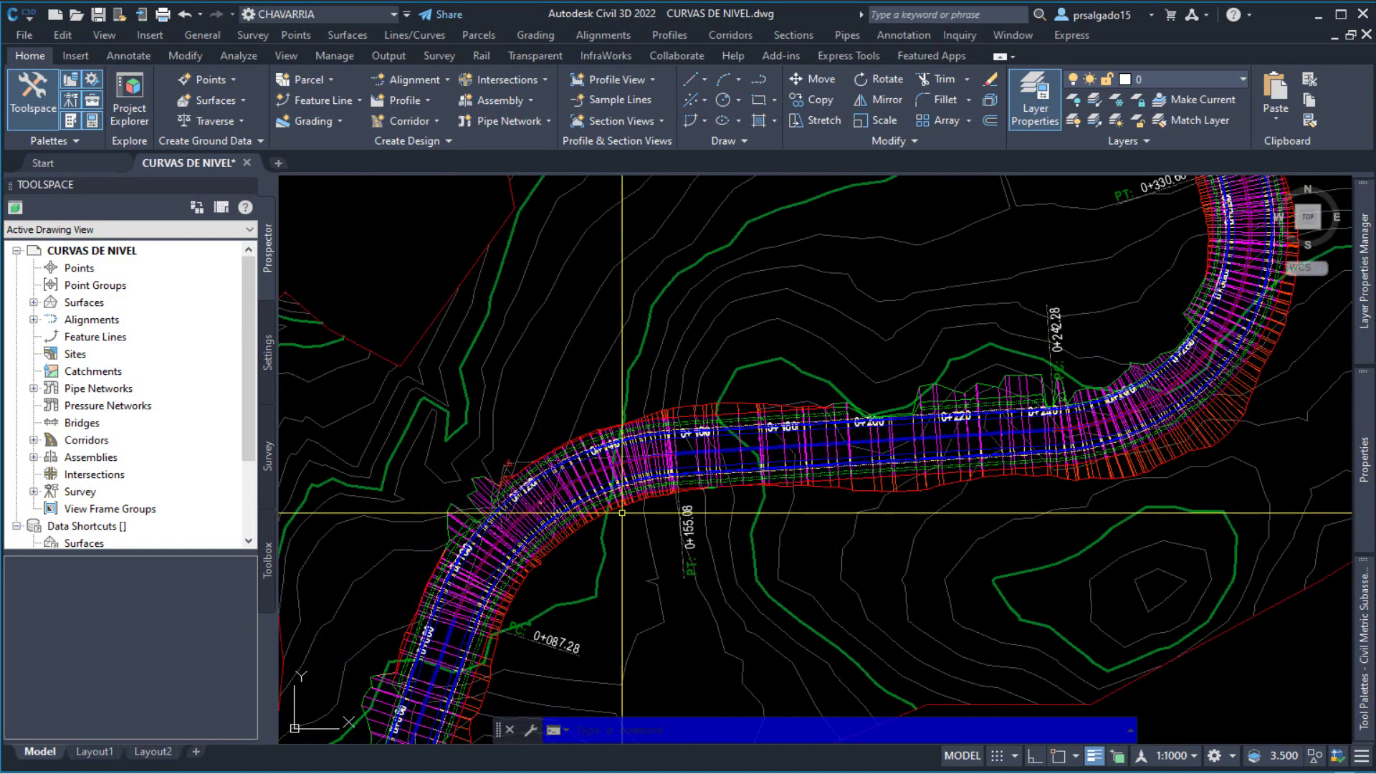
scroll(677, 449, "up", 5)
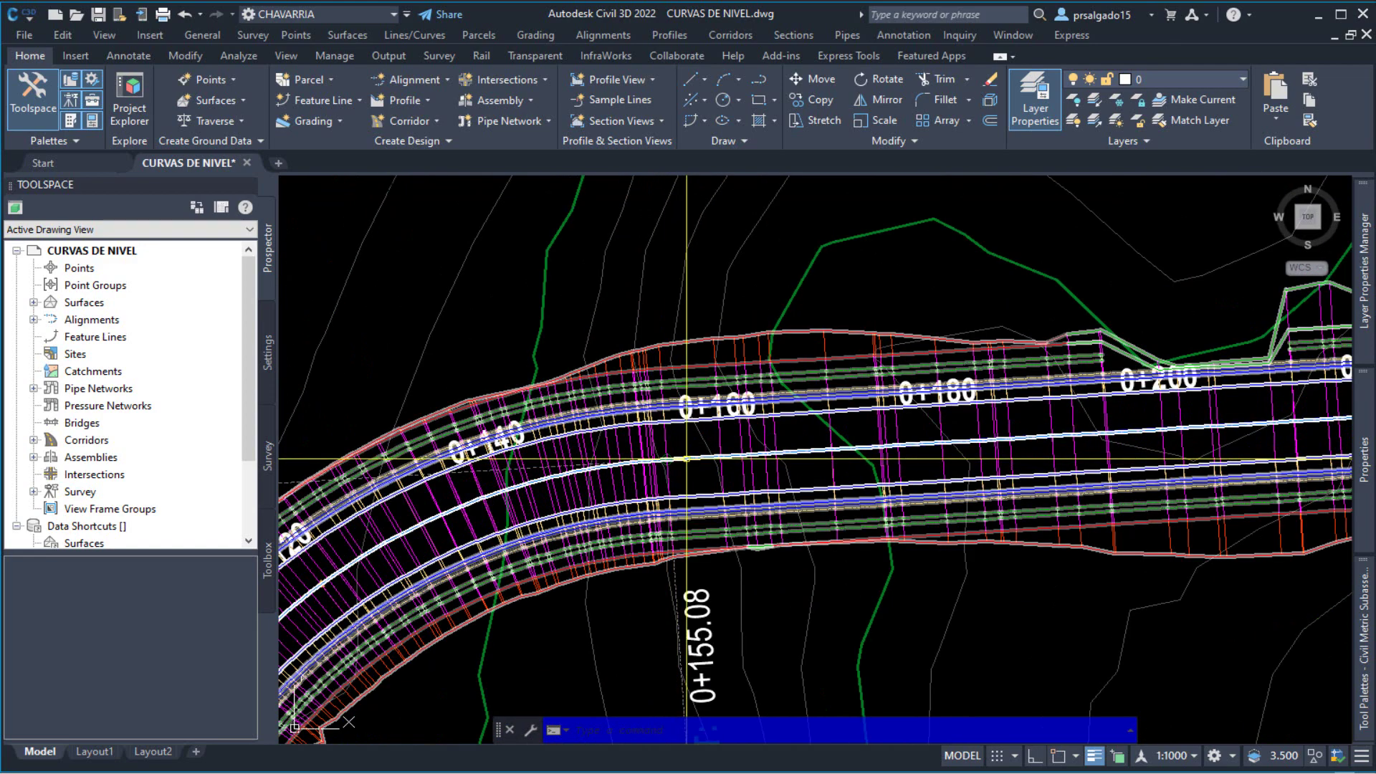
scroll(699, 458, "down", 2)
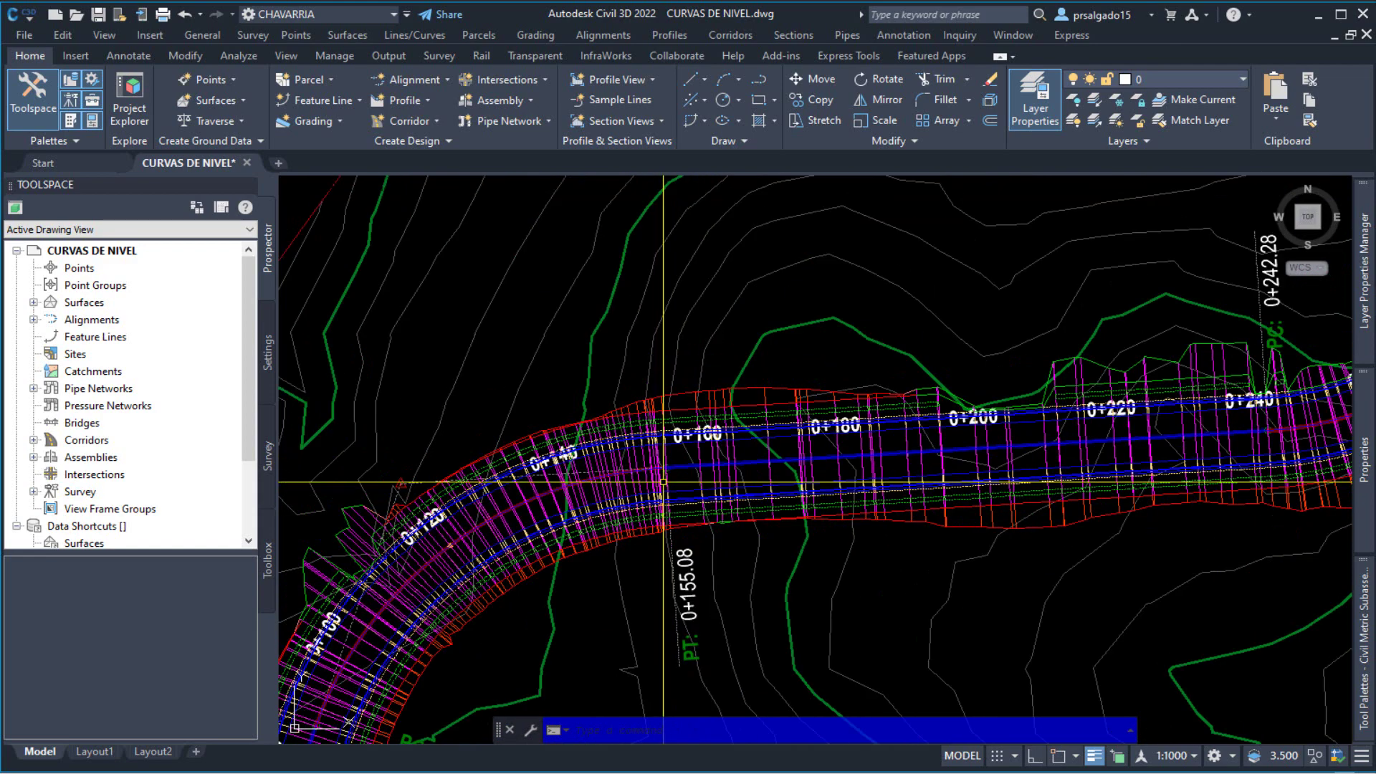
scroll(794, 482, "down", 2)
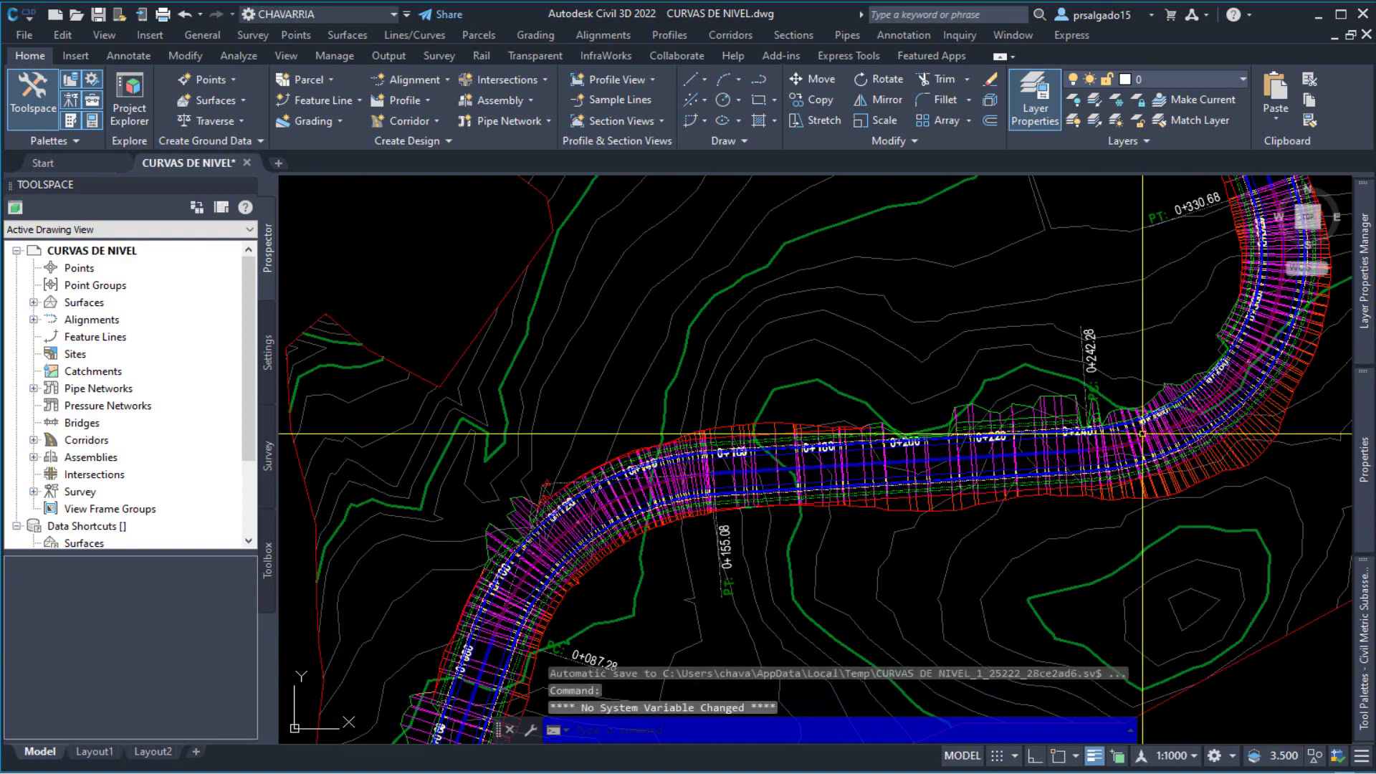
scroll(562, 484, "up", 3)
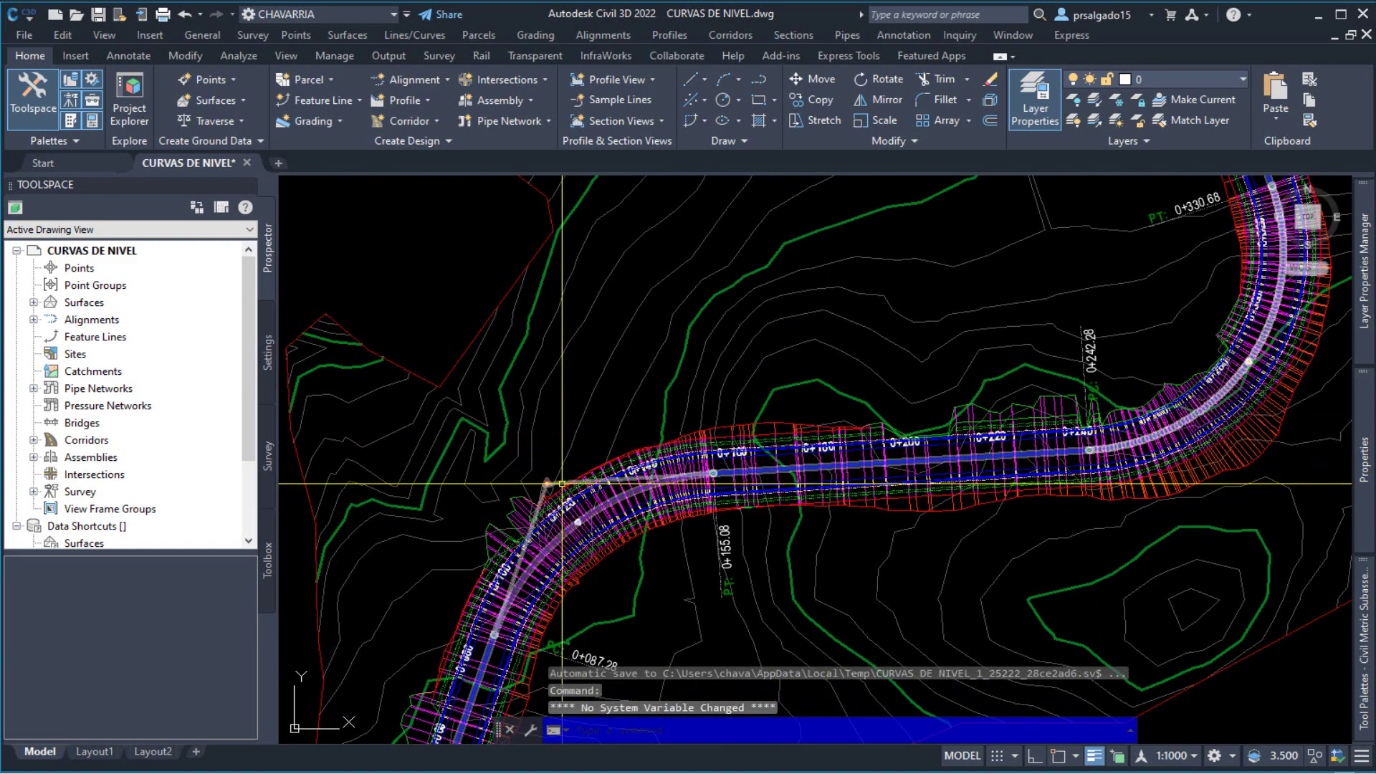
Start creating offset alignments from the centreline alignment, keeping EJE PROYECTO as the alignment to offset from.
left_click(562, 484)
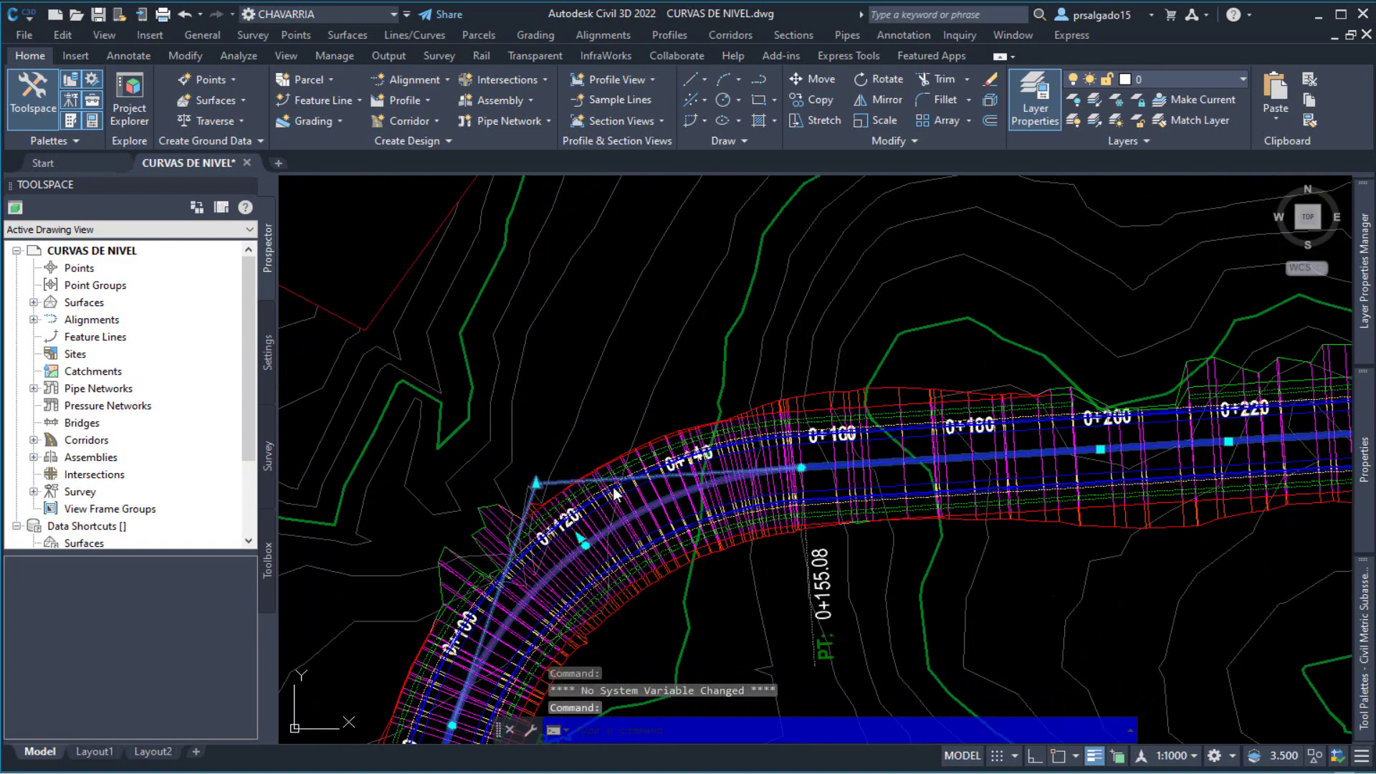
scroll(831, 494, "down", 3)
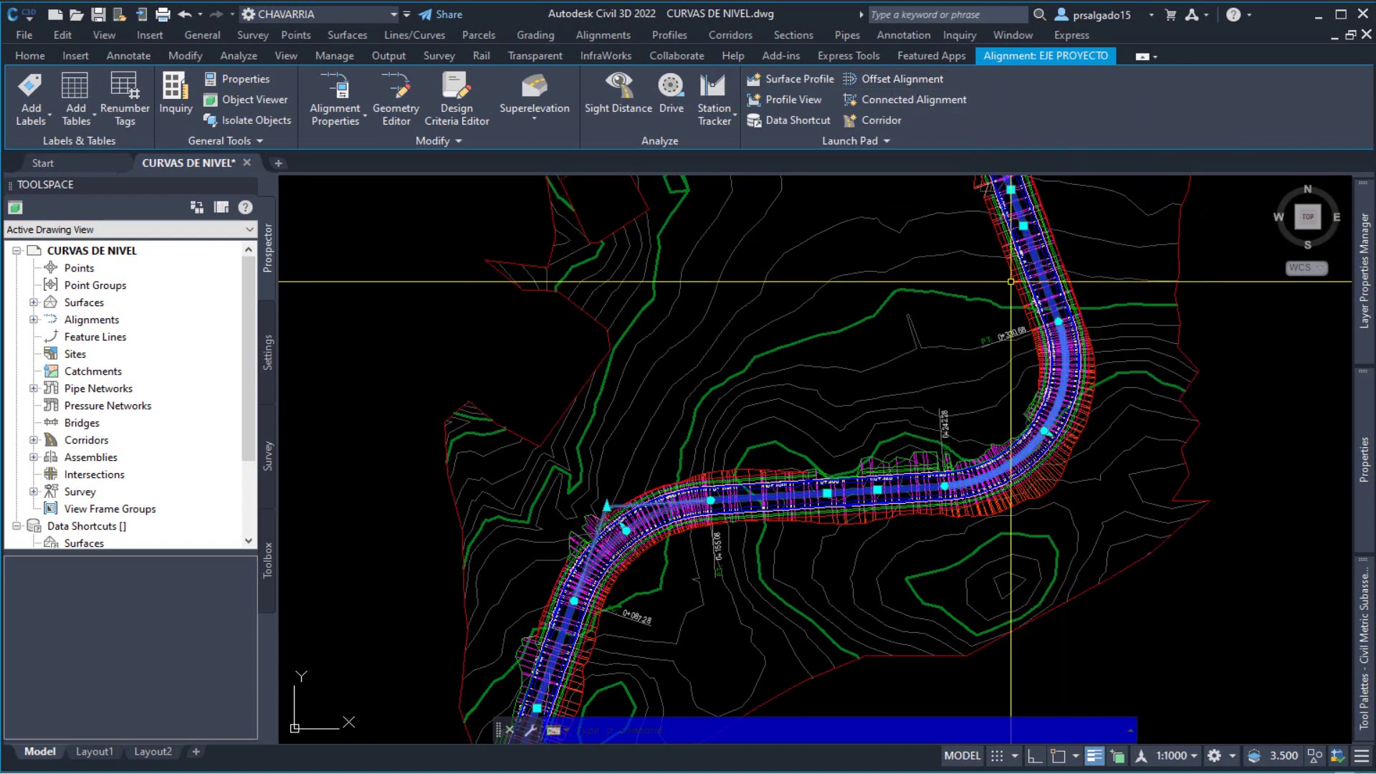
scroll(932, 426, "down", 2)
scroll(905, 413, "up", 2)
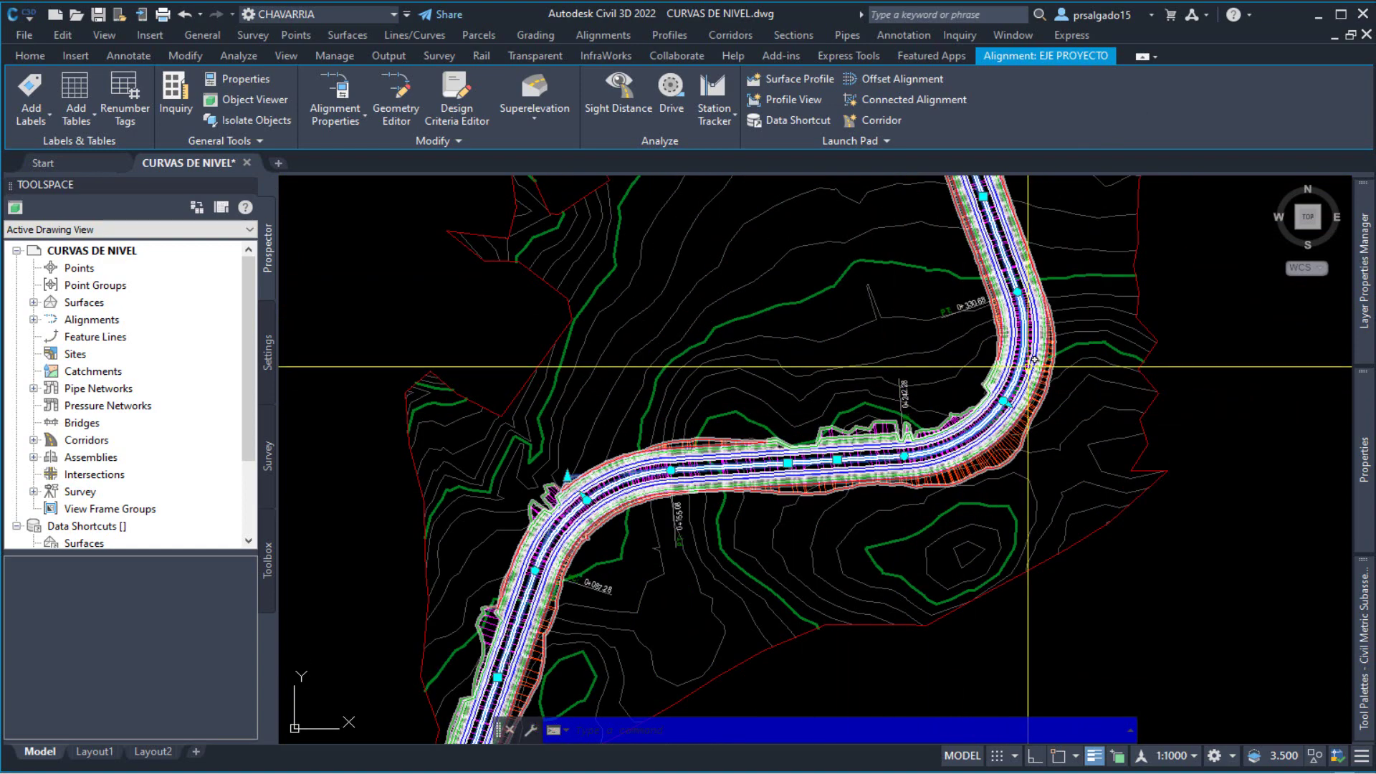
left_click(897, 77)
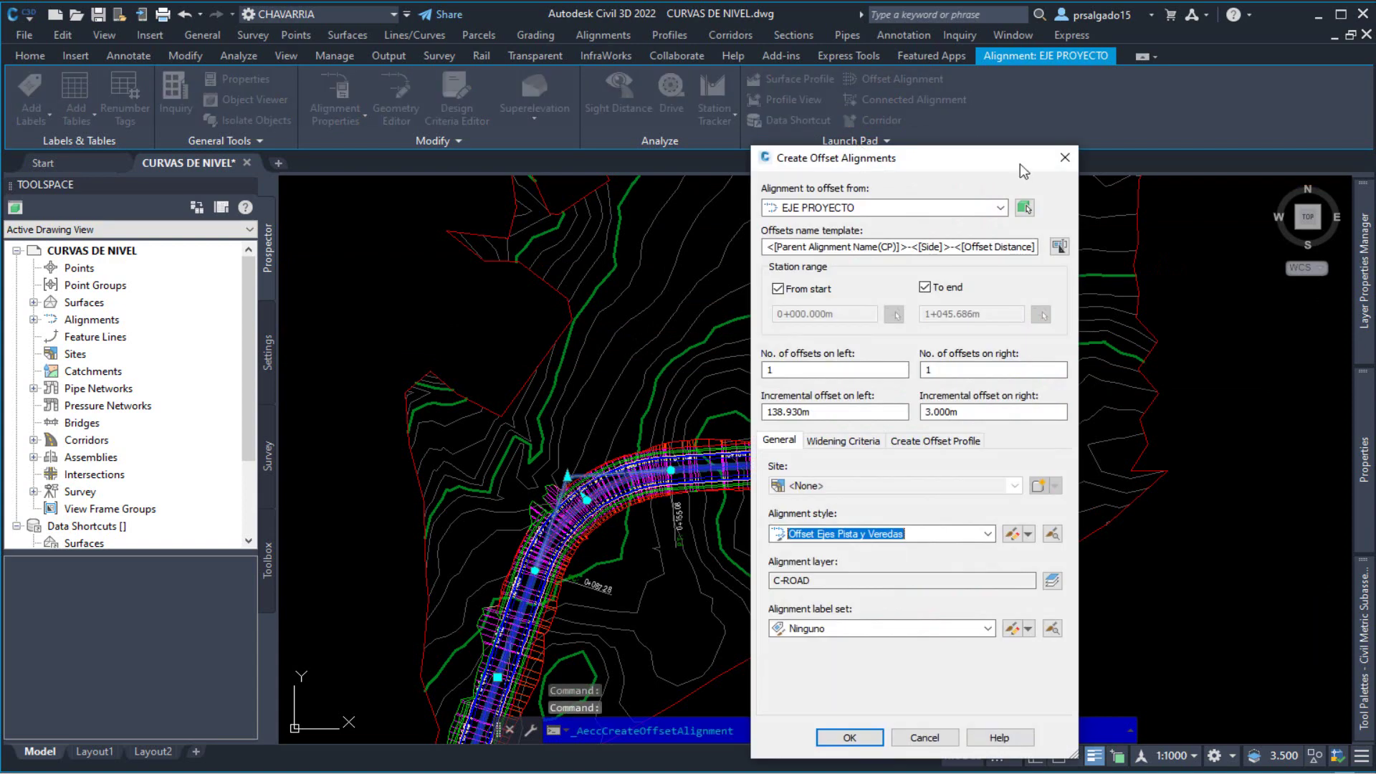
mouse_move(940, 154)
left_mouse_down()
mouse_move(845, 102)
mouse_move(476, 79)
left_mouse_up()
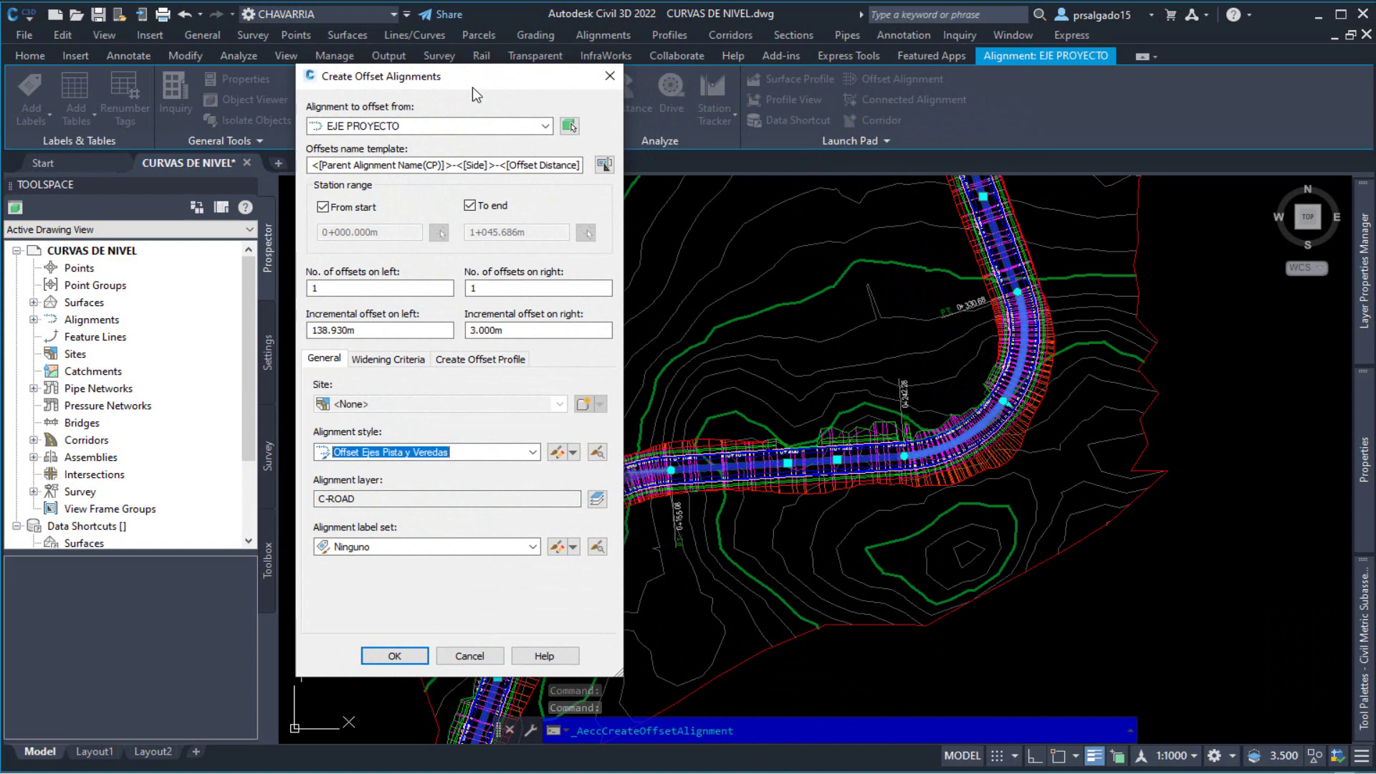
left_click(546, 128)
left_click(546, 129)
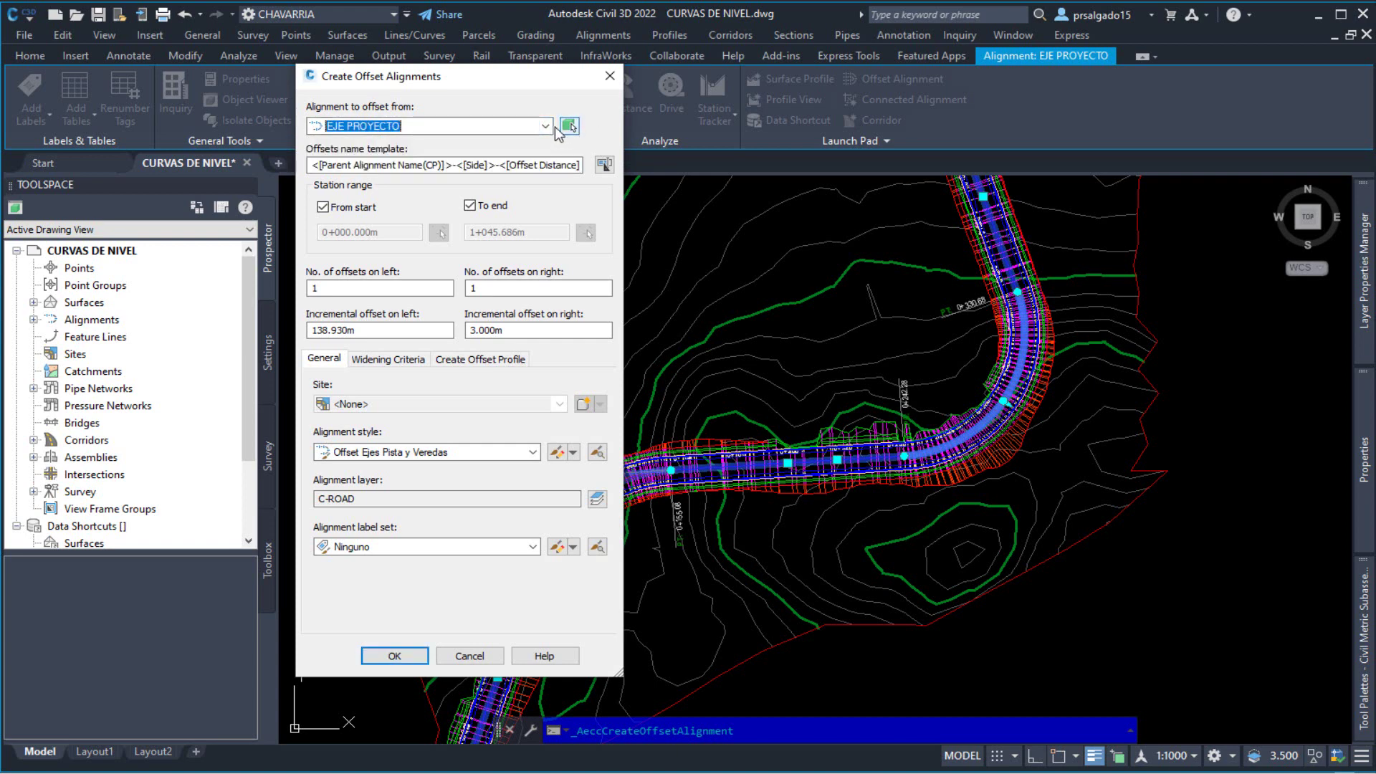
left_click(546, 127)
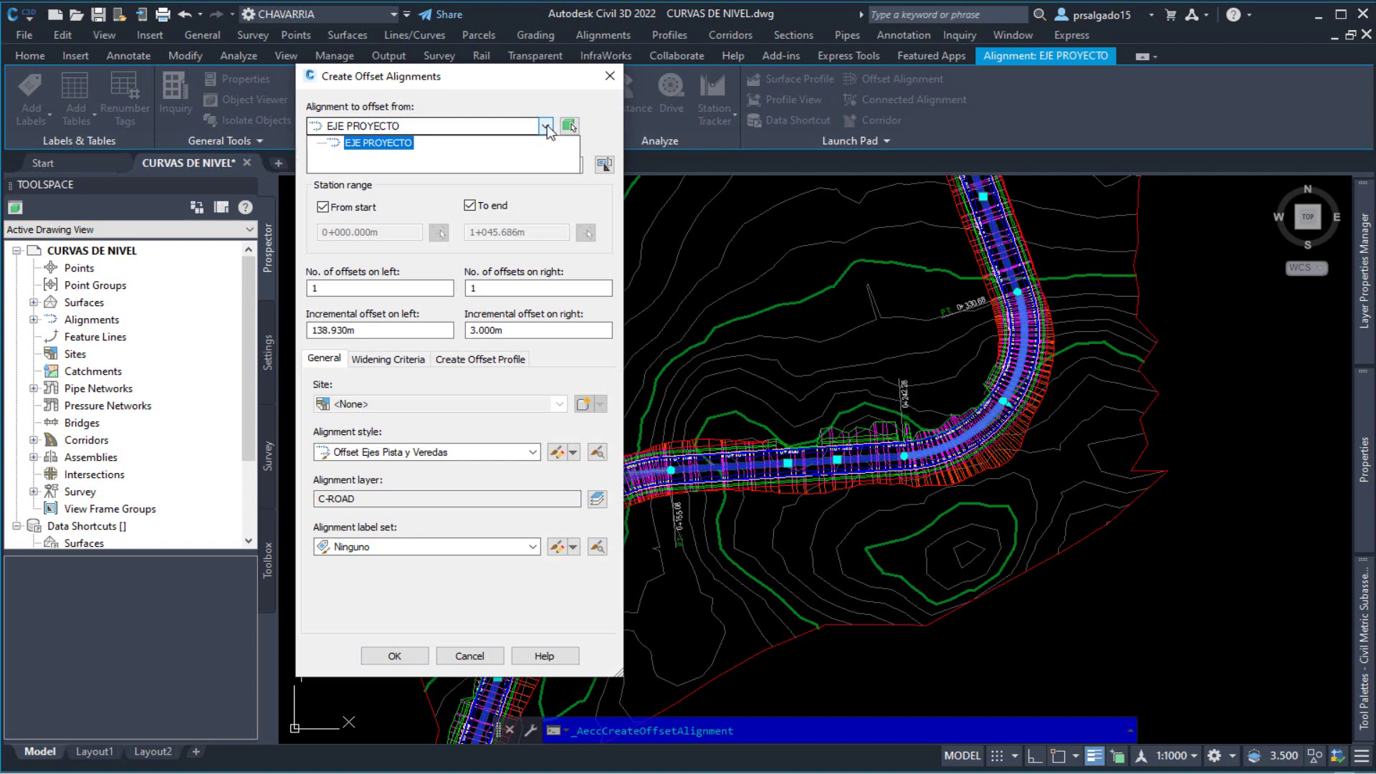
left_click(539, 93)
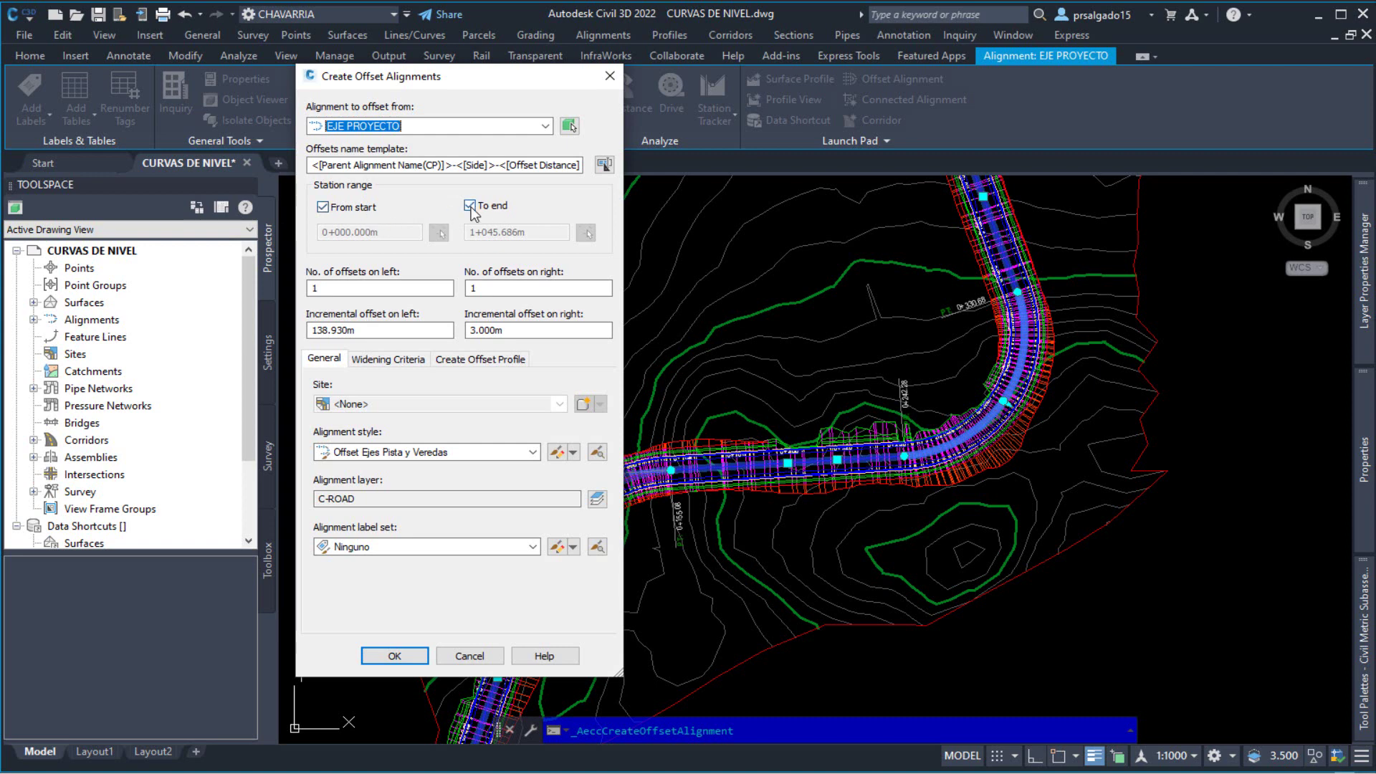
Toggle the From start and To end station range options off and back on.
left_click(347, 208)
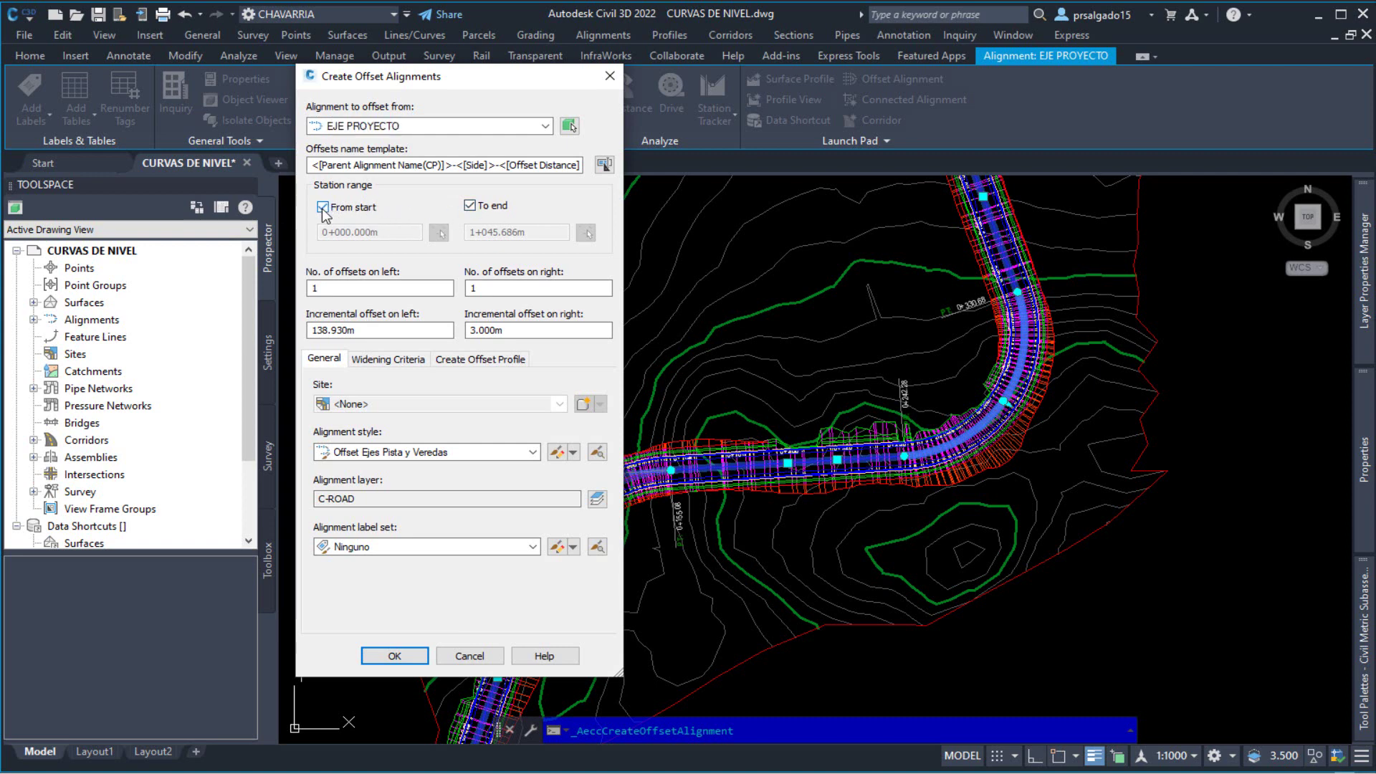
left_click(323, 207)
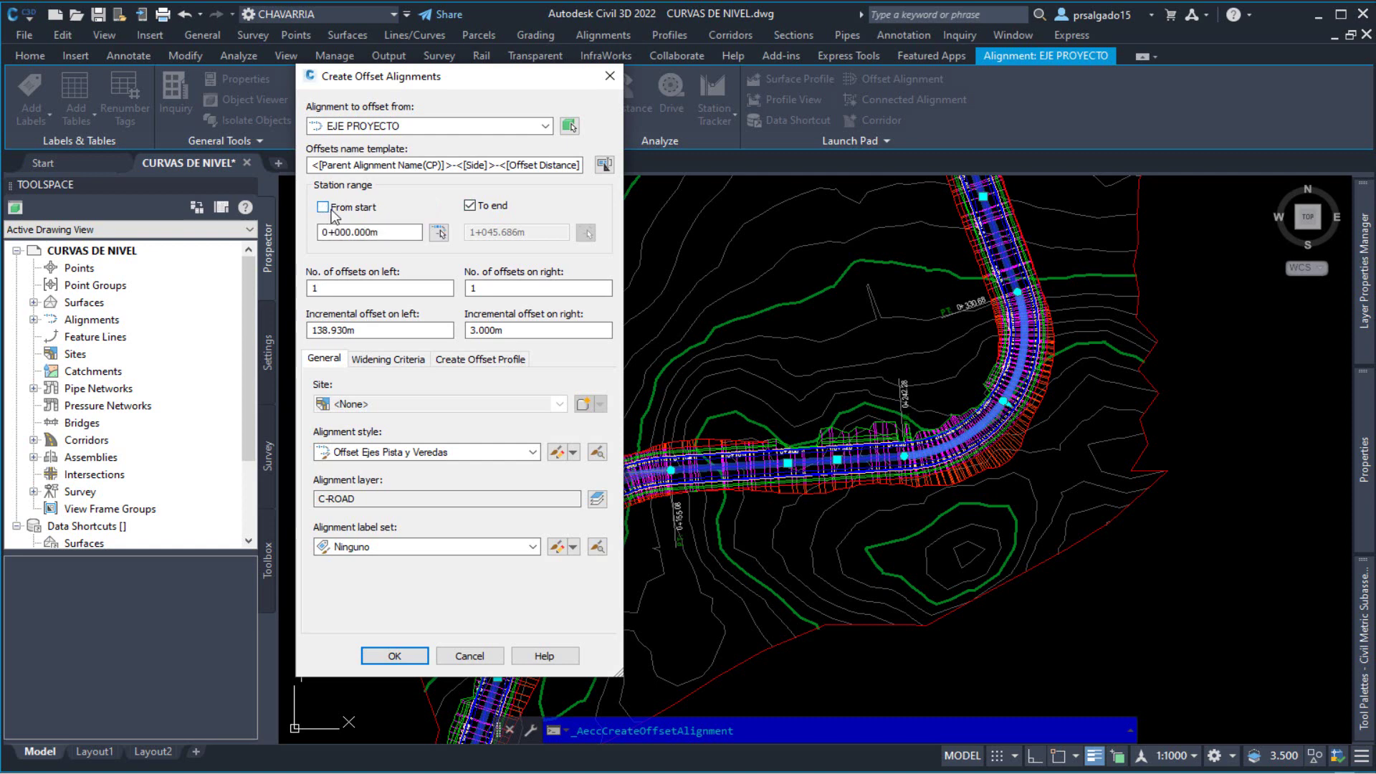
left_click(469, 206)
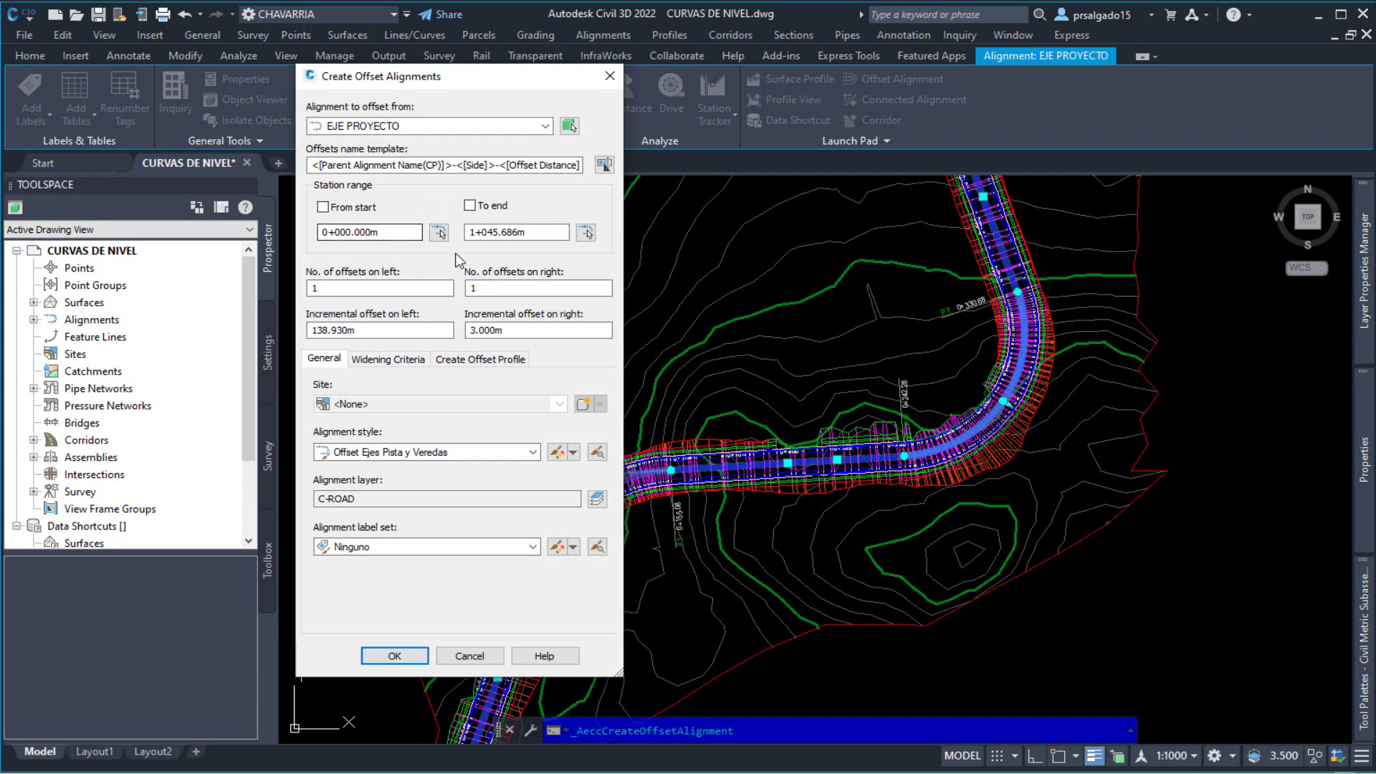
left_click(370, 210)
left_click(471, 206)
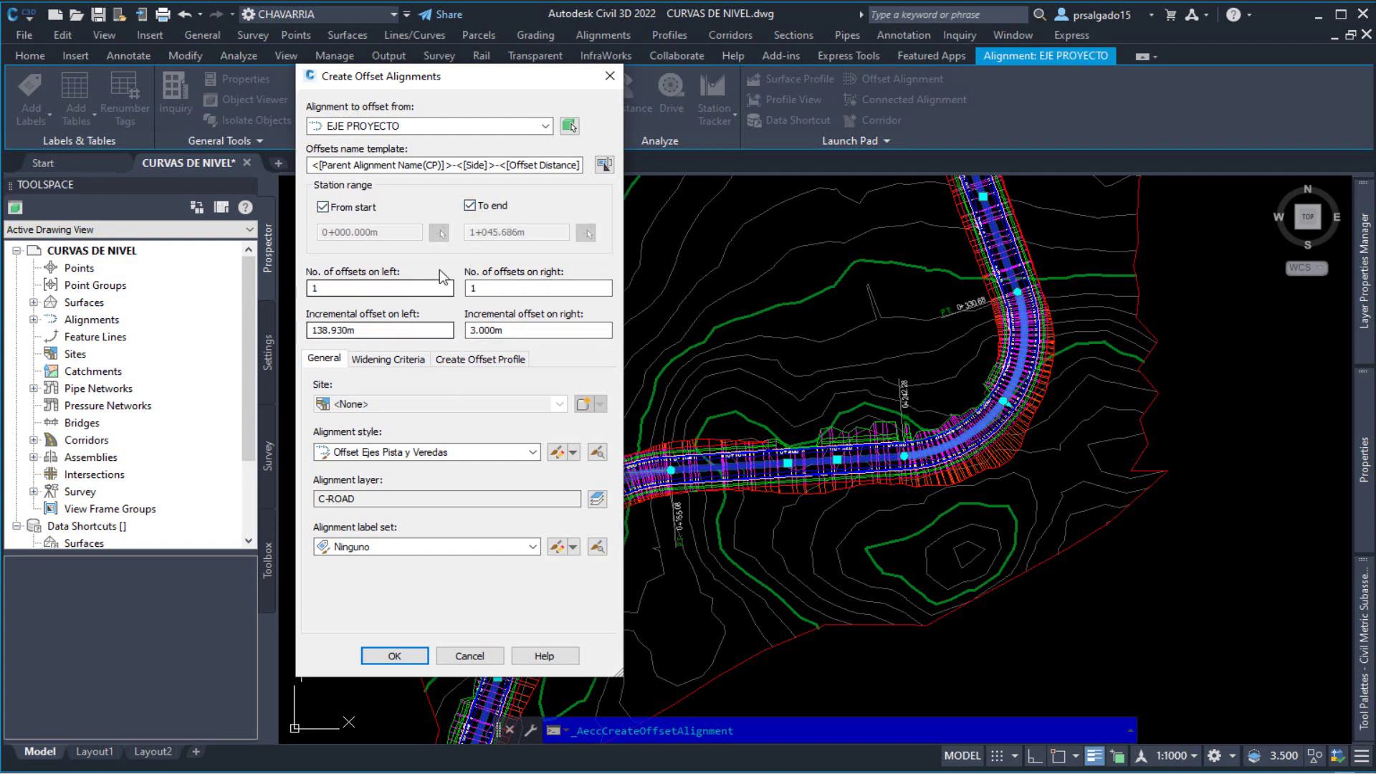
Keep one offset per side and set the incremental offset to 3.6 m on both the left and right.
left_click(323, 289)
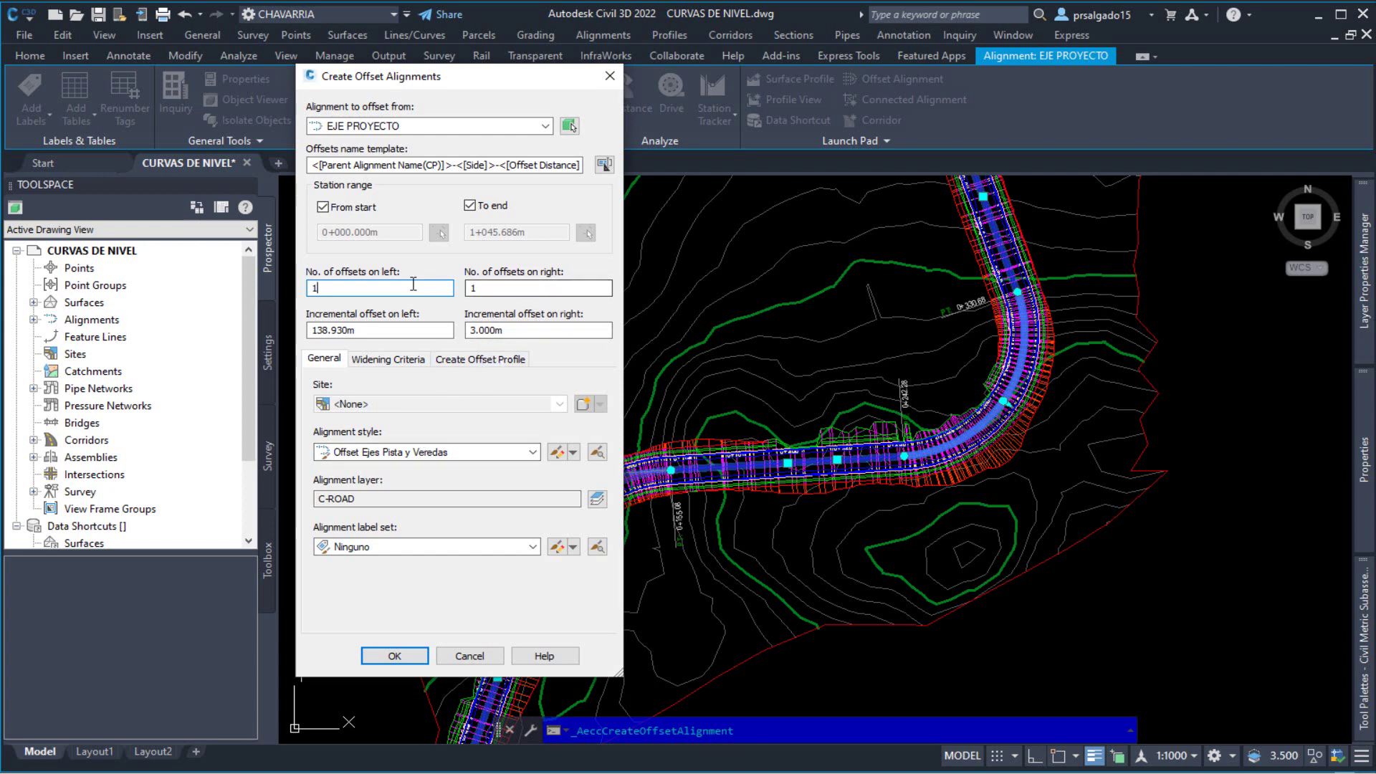
double_click(354, 331)
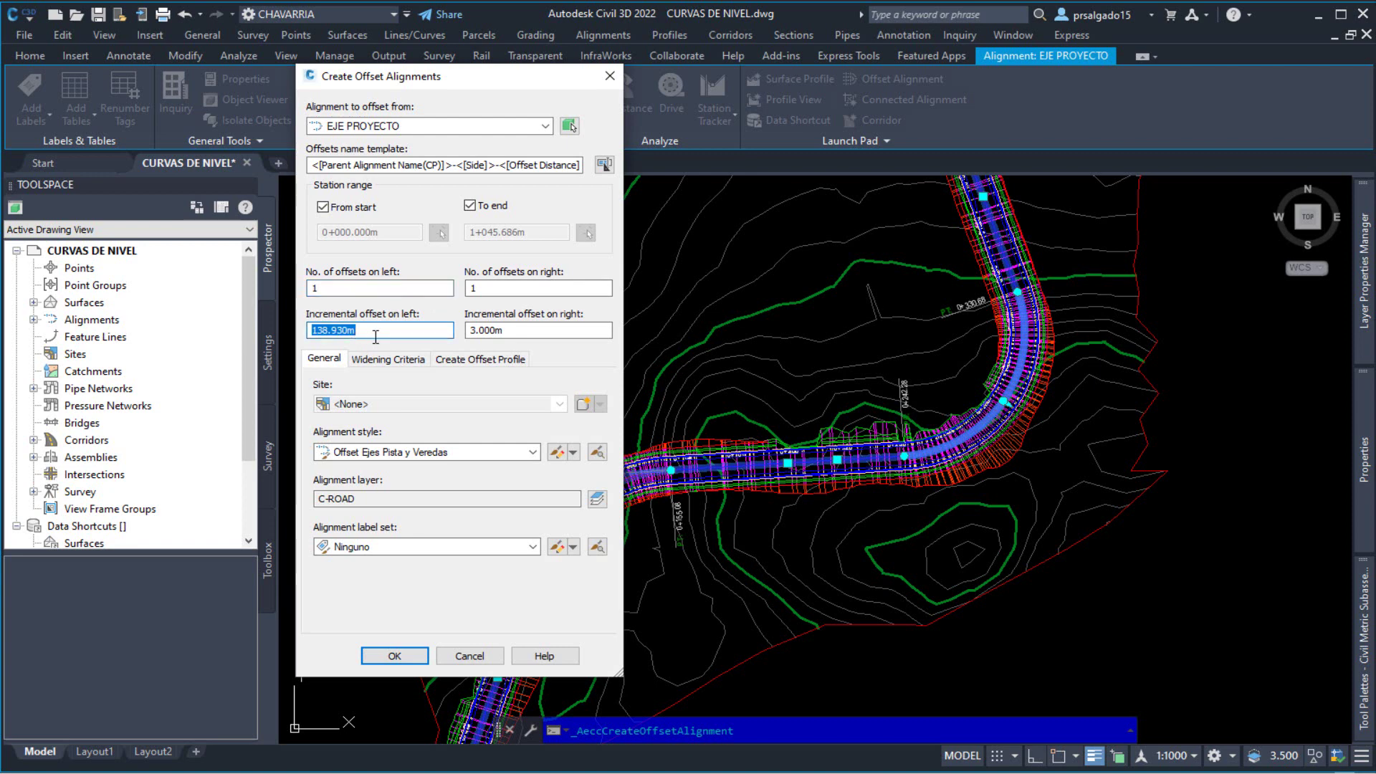
type("3.6")
left_click(480, 331)
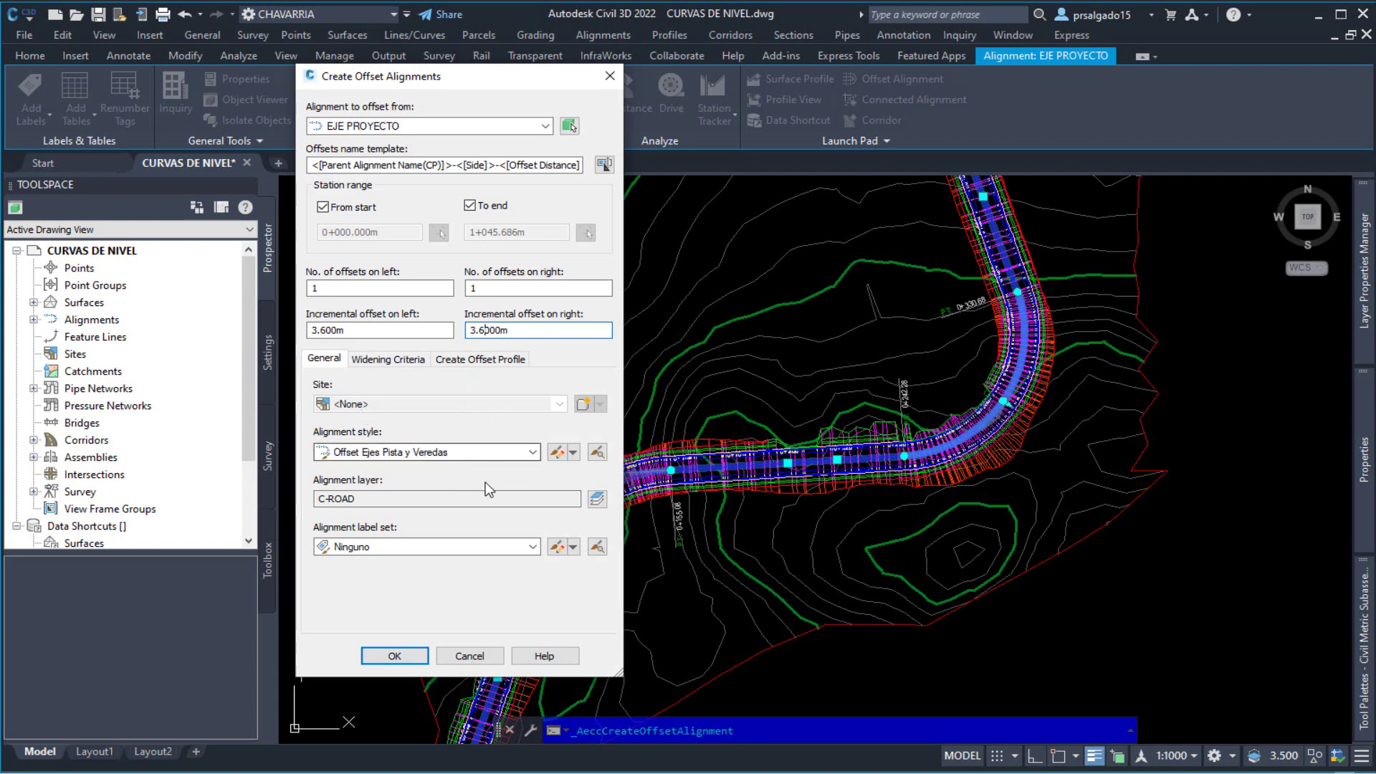
Try the Basic alignment style for the offsets and return to Offset Ejes Pista y Veredas.
left_click(533, 452)
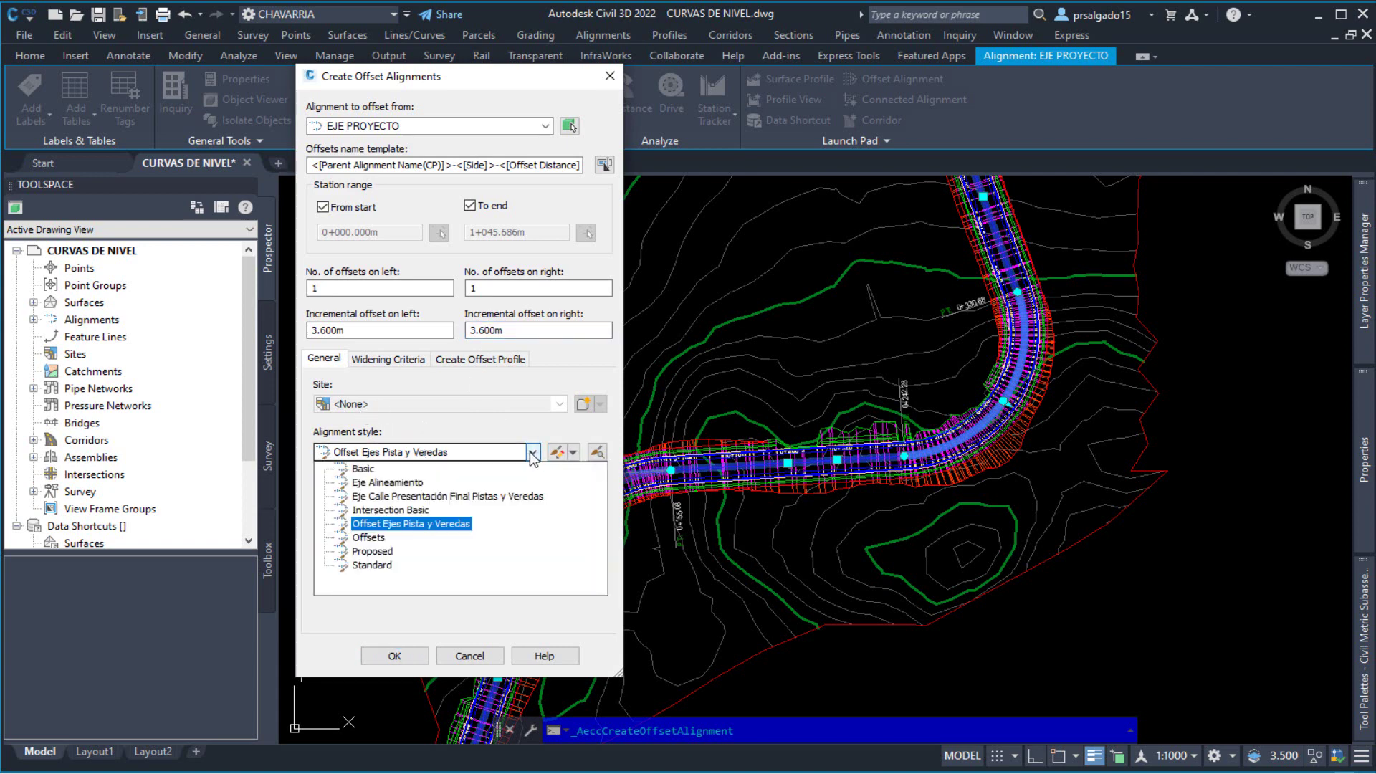
key("Up")
key("Up")
key("Up")
key("Up")
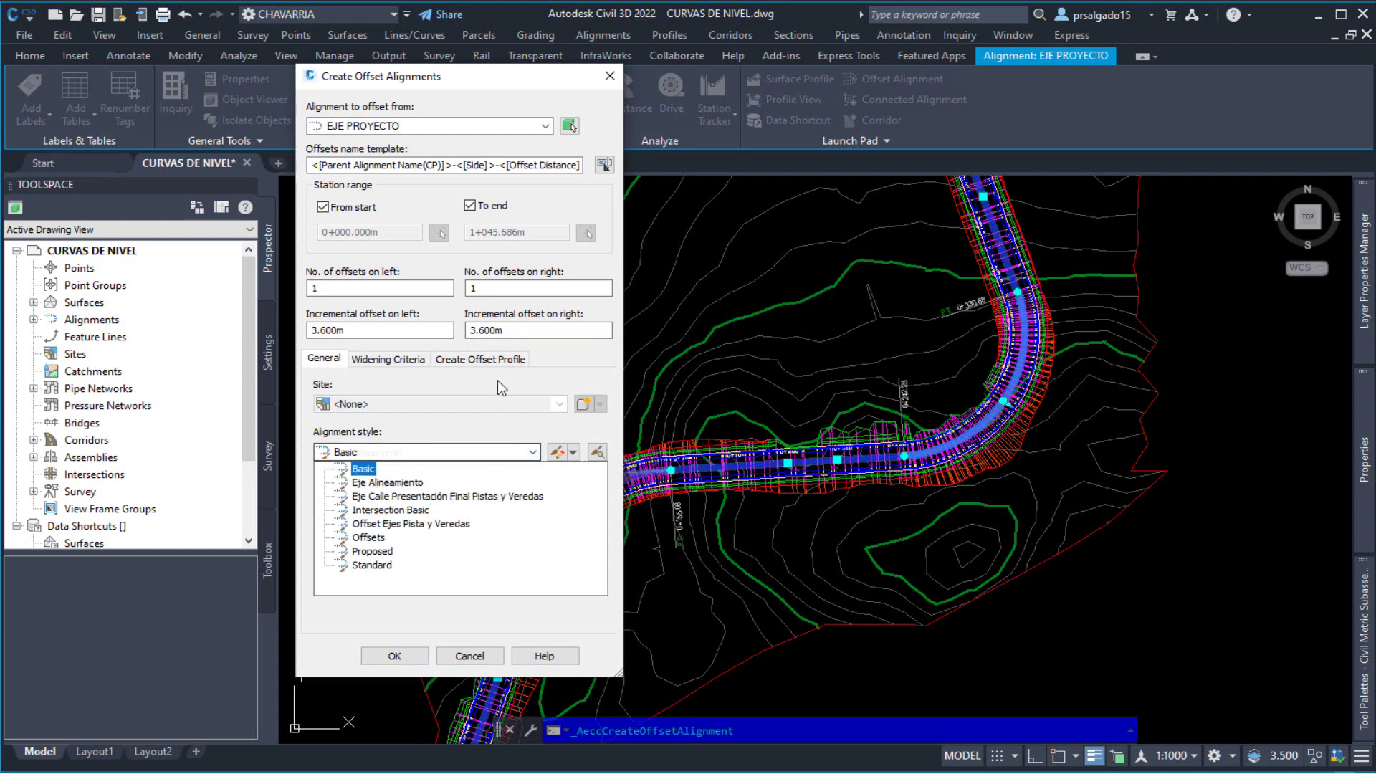
left_click(476, 423)
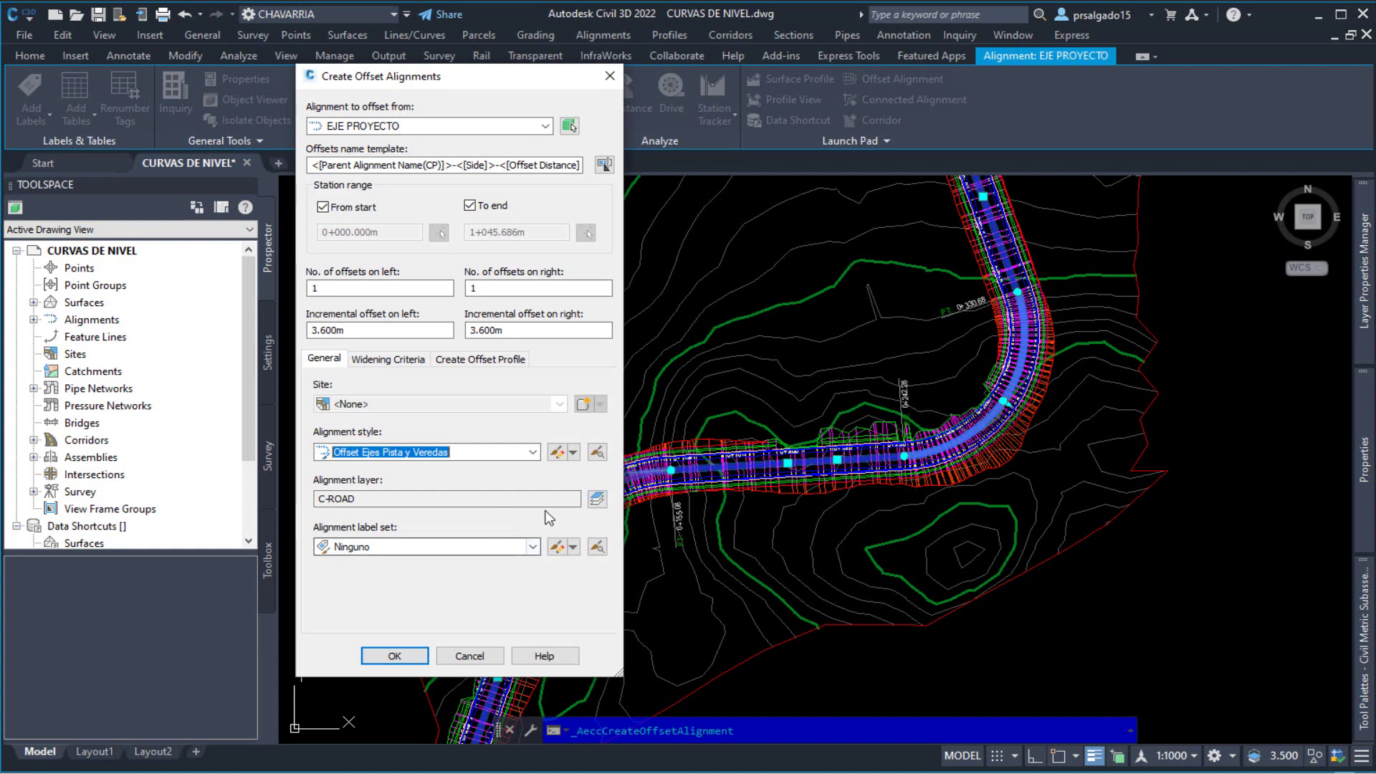
Keep the Ninguno alignment label set and create the left and right offset alignments.
left_click(533, 549)
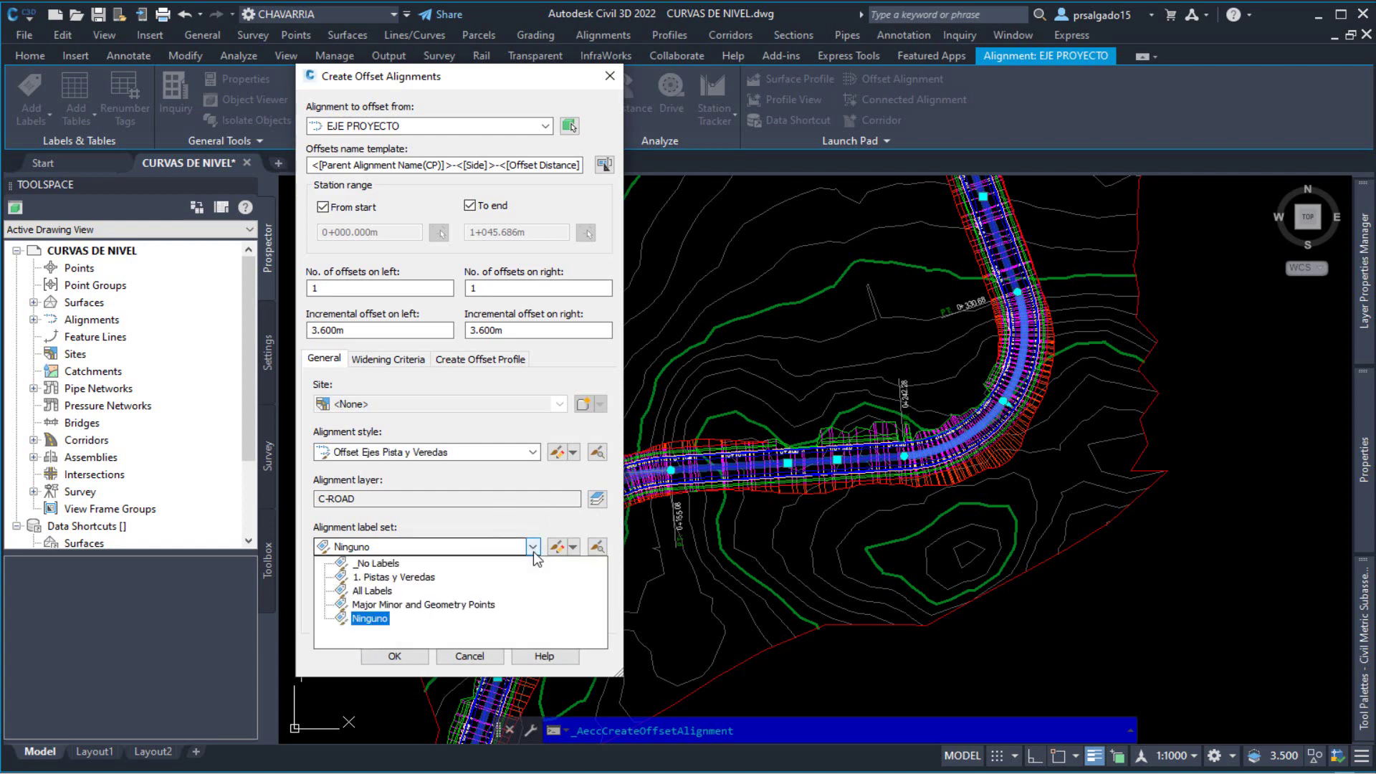
left_click(534, 550)
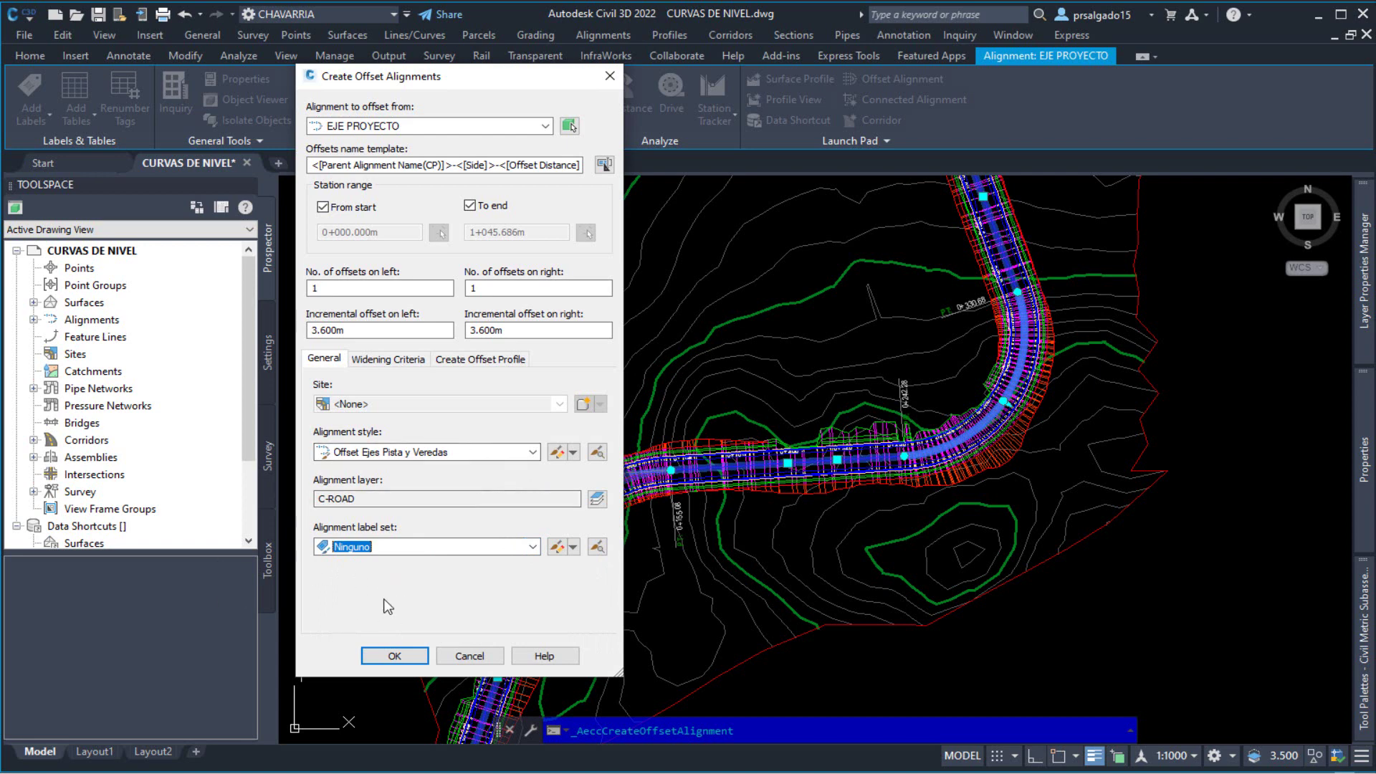
left_click(394, 656)
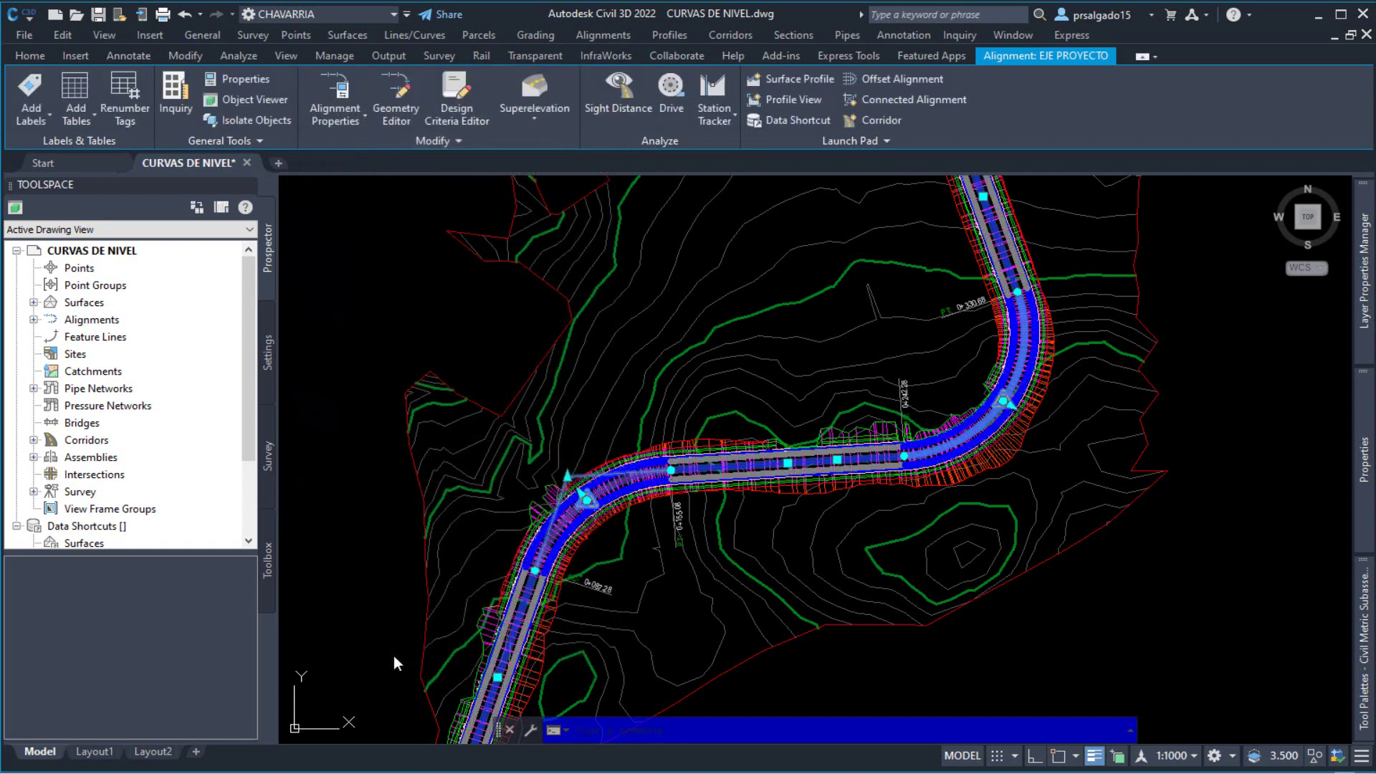
Examine how the new offset alignments lie against the corridor along the straight between stations 0+180 and 0+220.
scroll(833, 429, "up", 6)
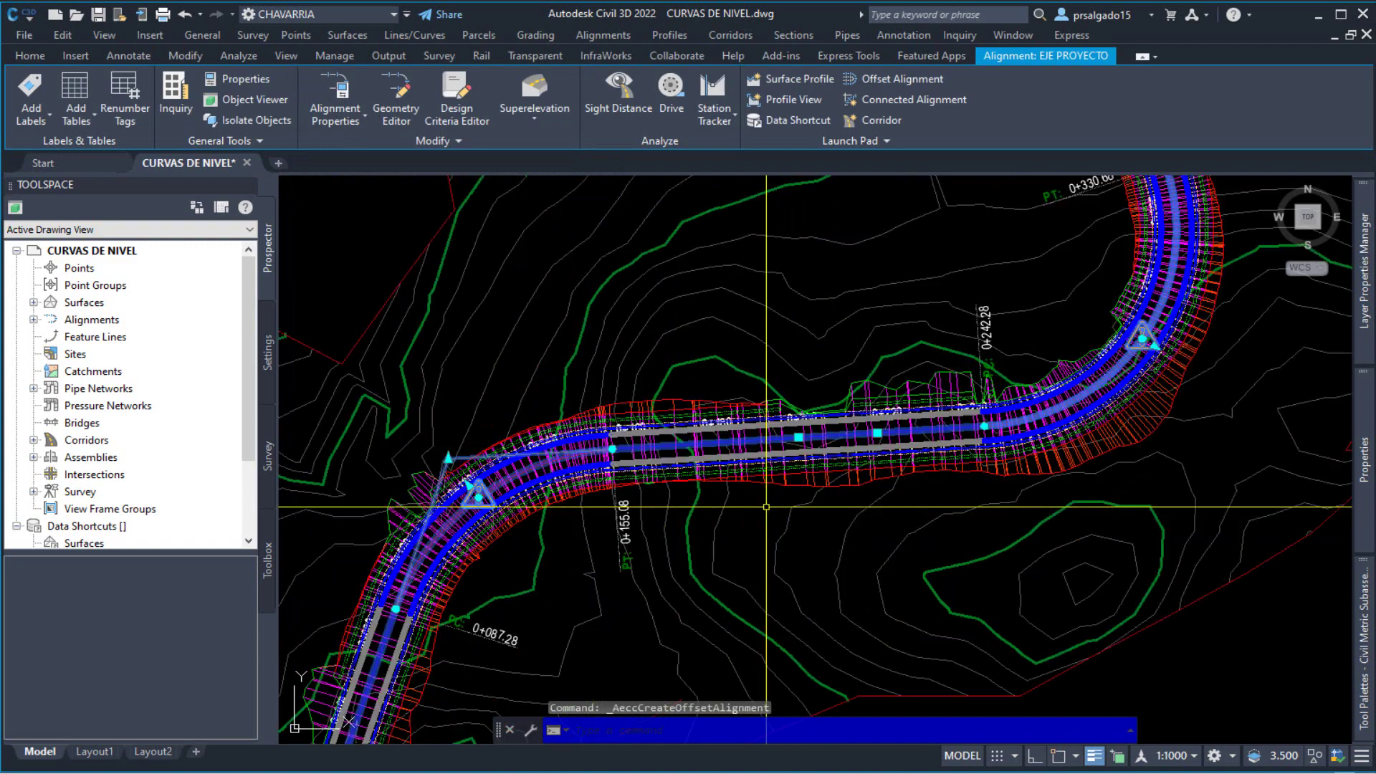
scroll(789, 425, "down", 2)
scroll(789, 425, "up", 4)
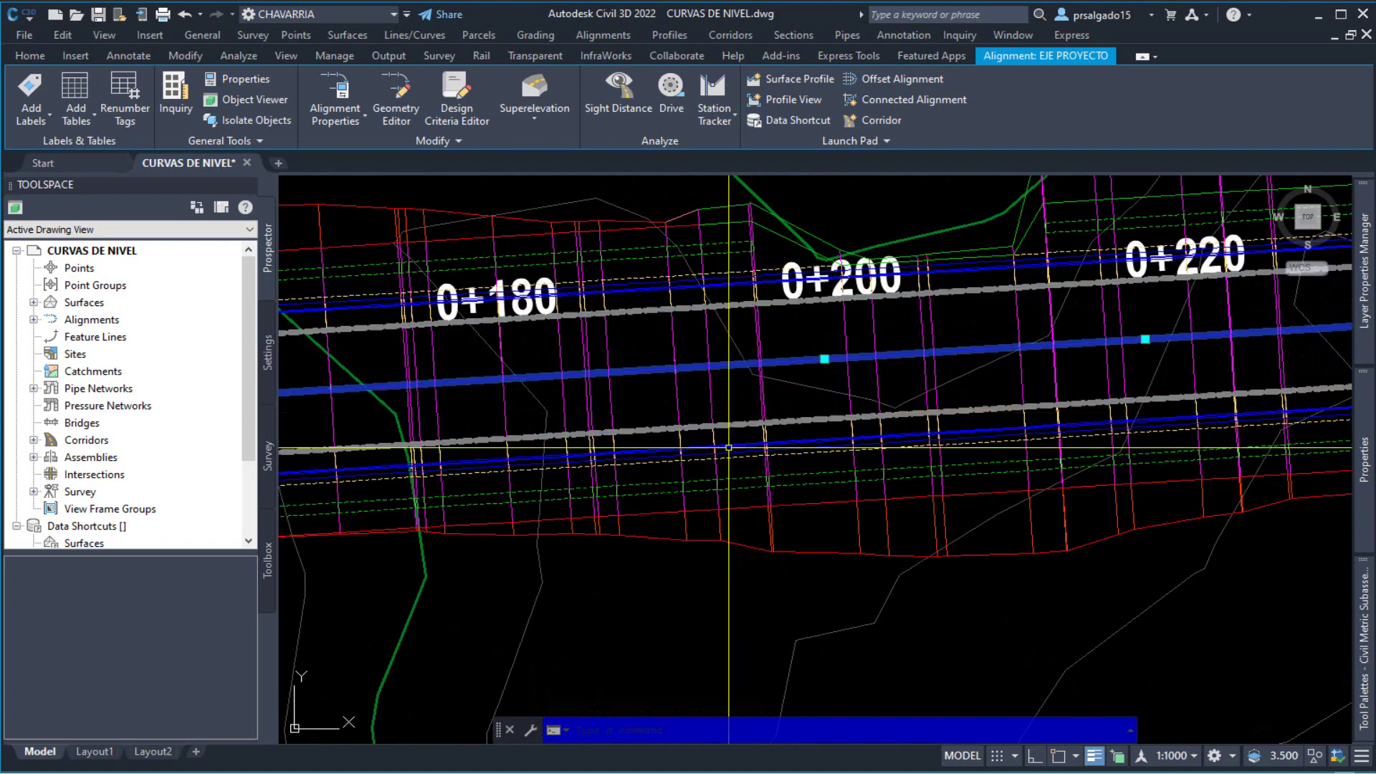
scroll(731, 438, "down", 3)
key("Escape")
scroll(731, 437, "up", 2)
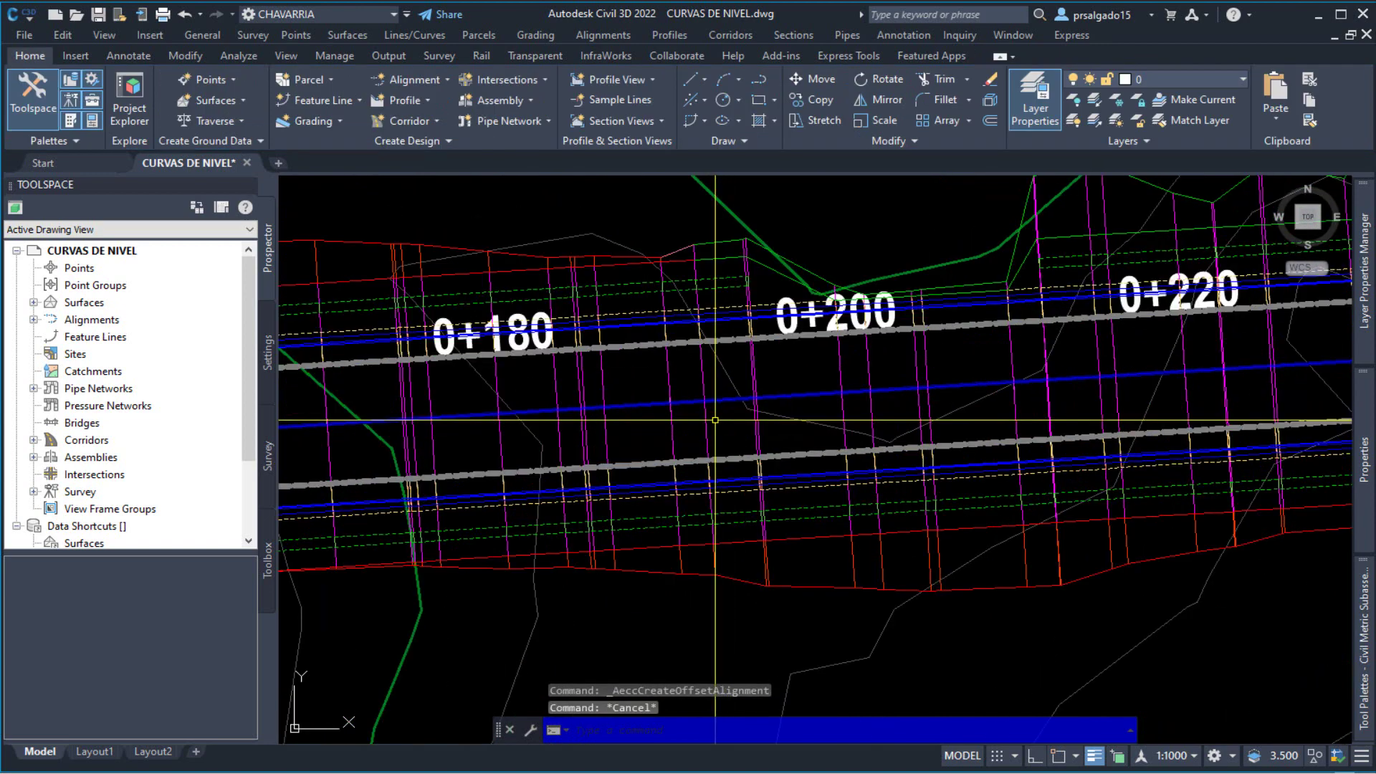
scroll(717, 430, "down", 2)
scroll(688, 416, "down", 1)
scroll(665, 404, "up", 1)
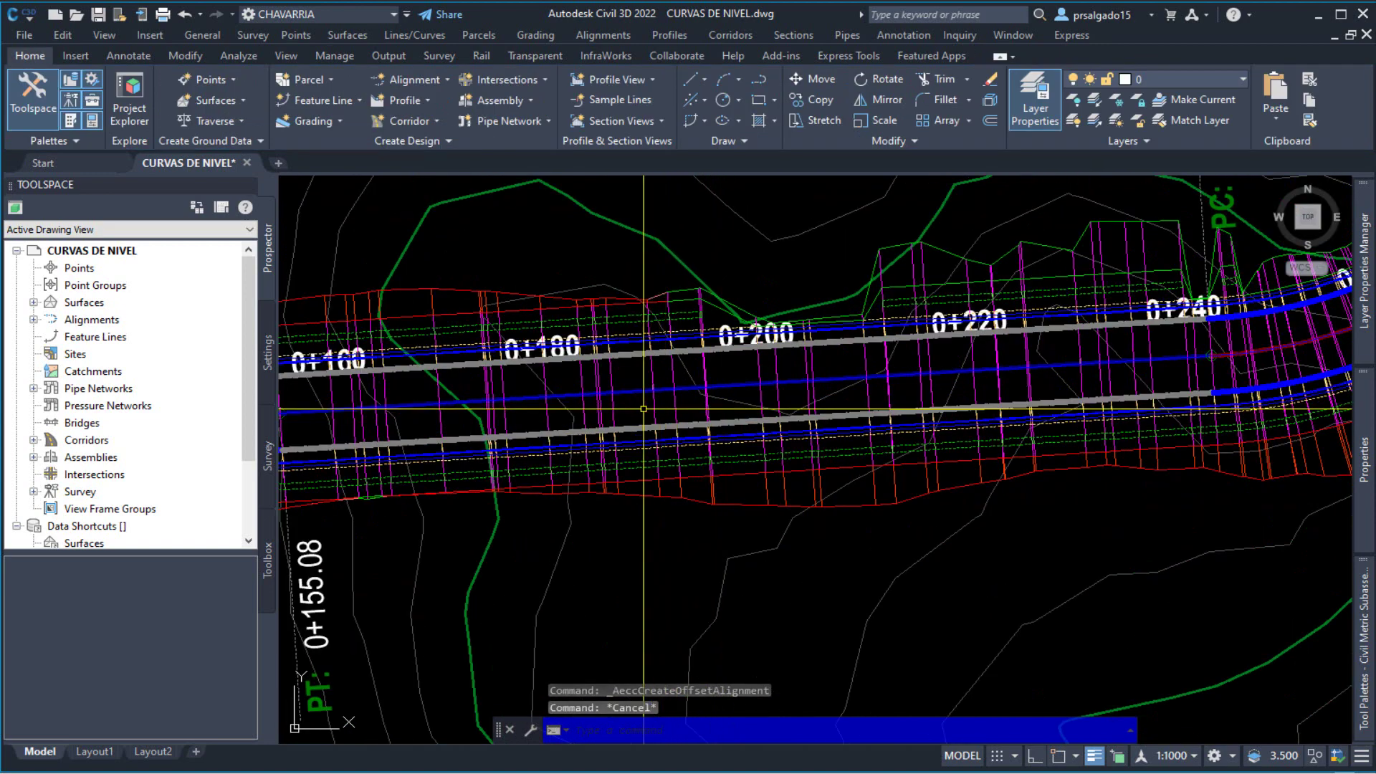
Disable the EJE PROYECTO baseline in the corridor's parameters and rebuild the corridor.
left_click(666, 404)
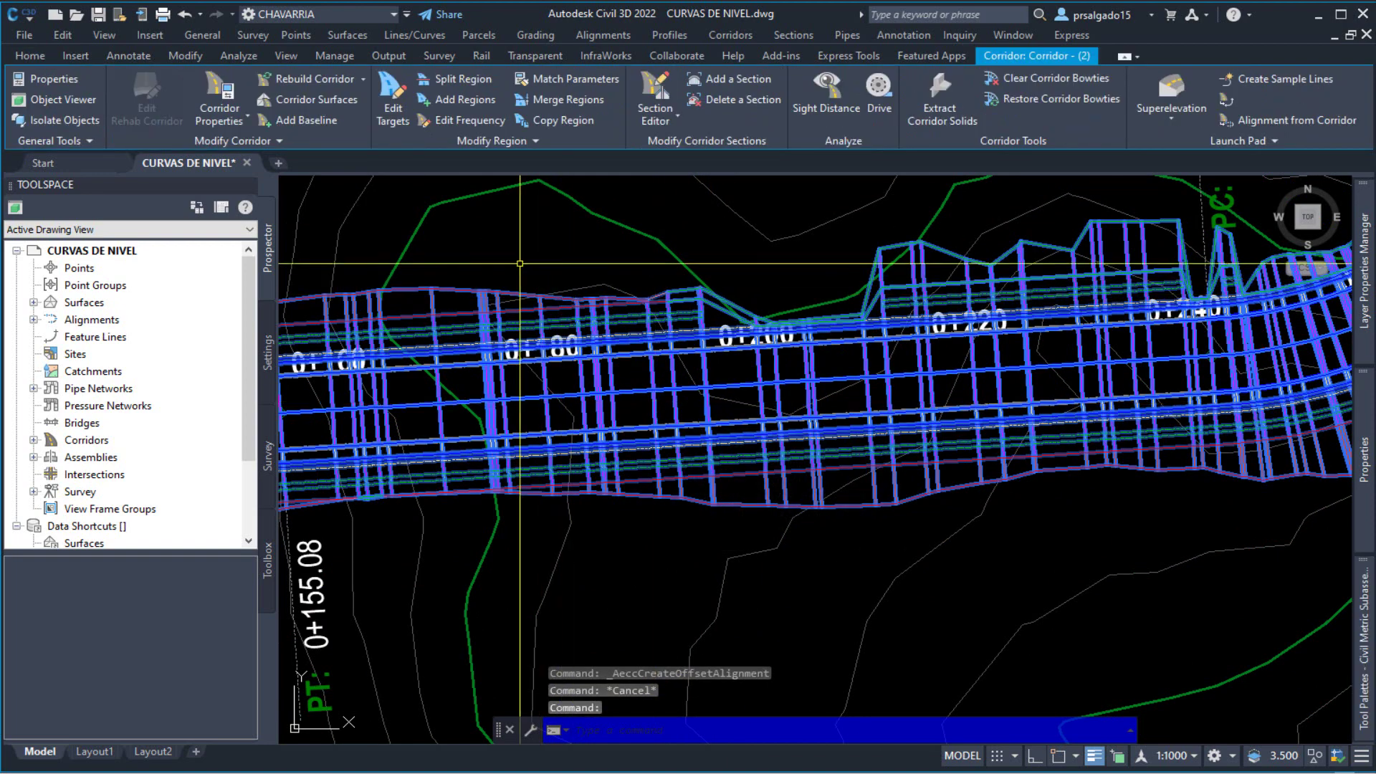
left_click(228, 103)
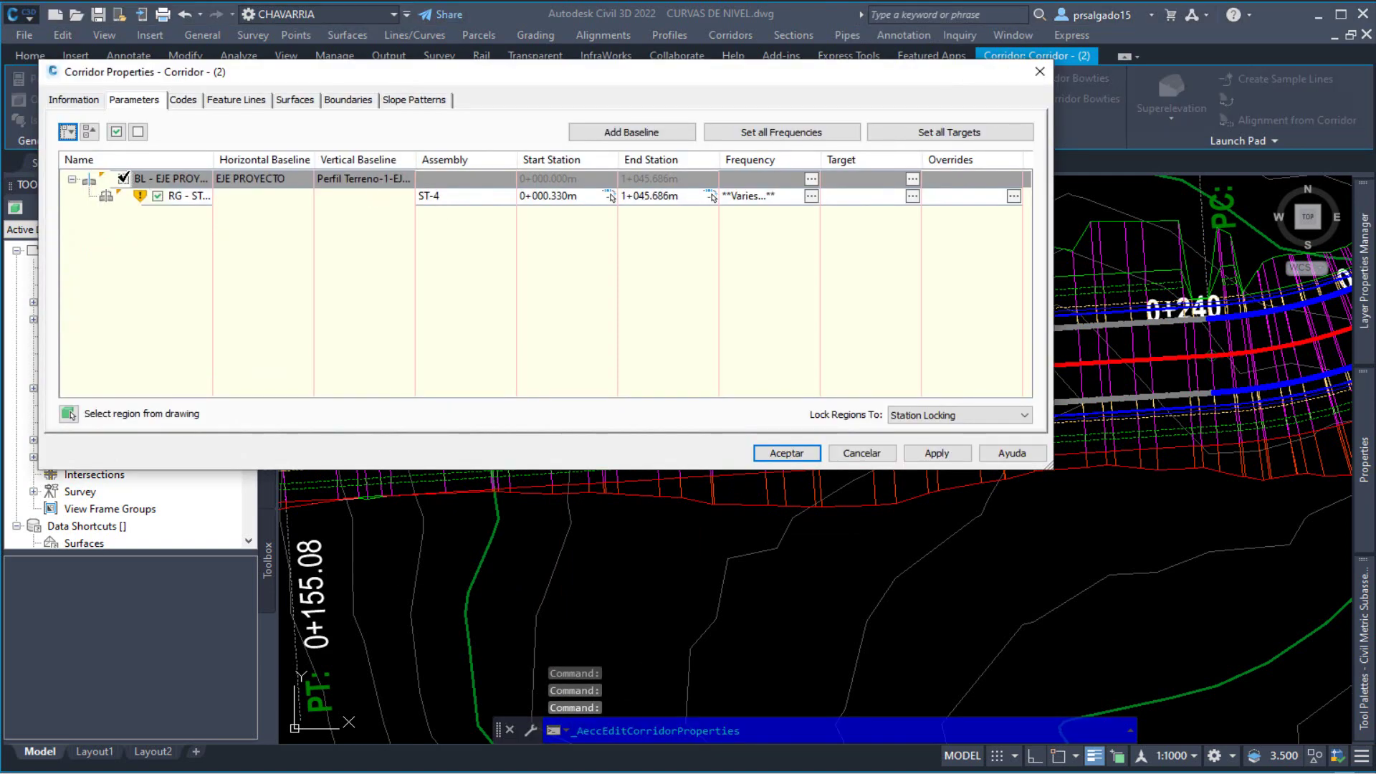
left_click(67, 131)
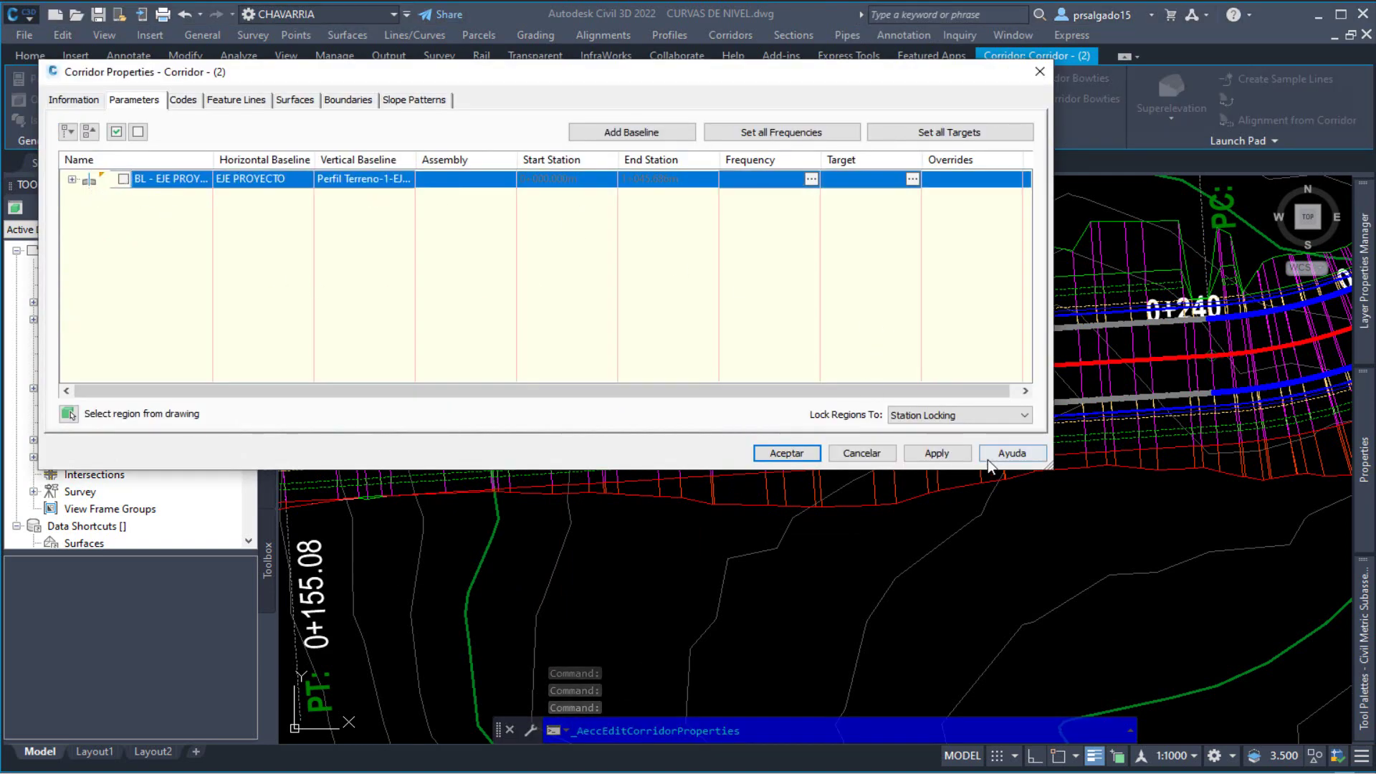
left_click(938, 453)
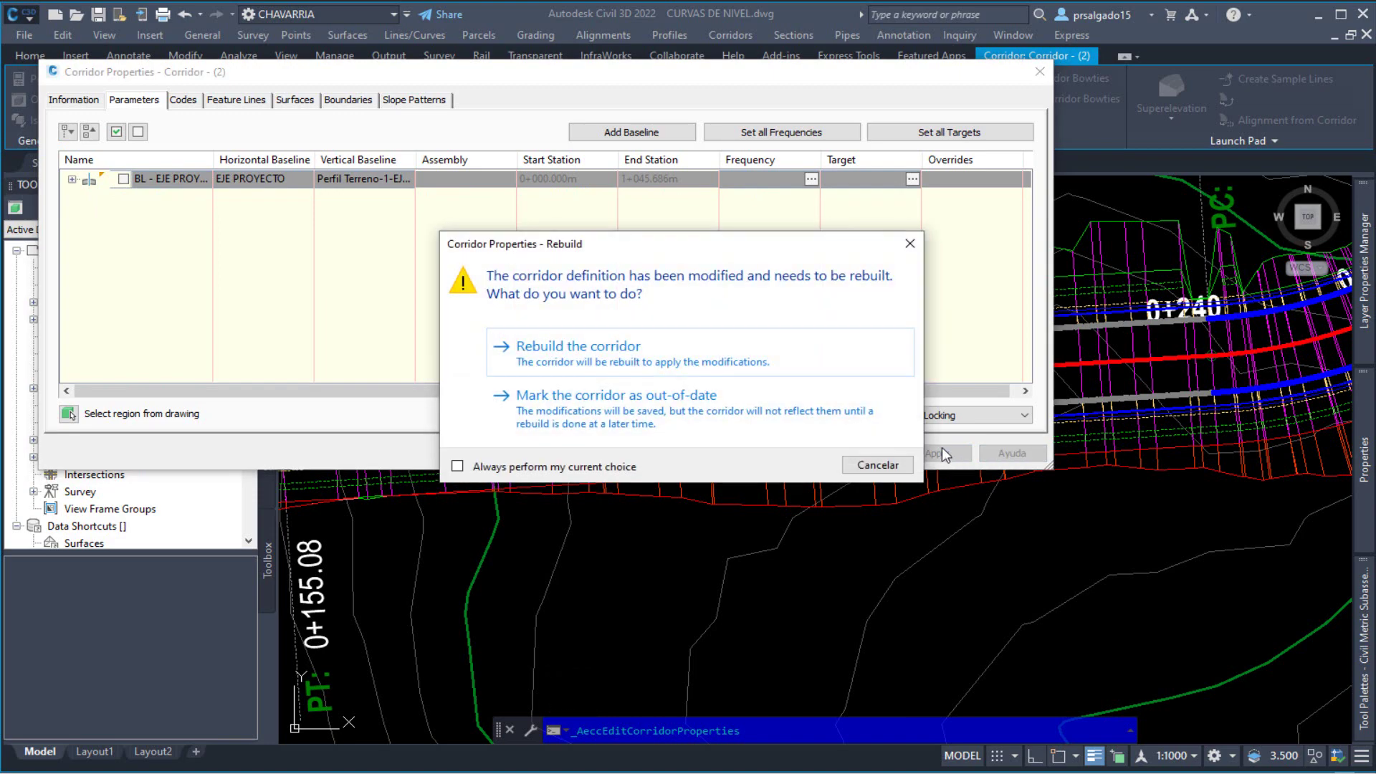
left_click(795, 352)
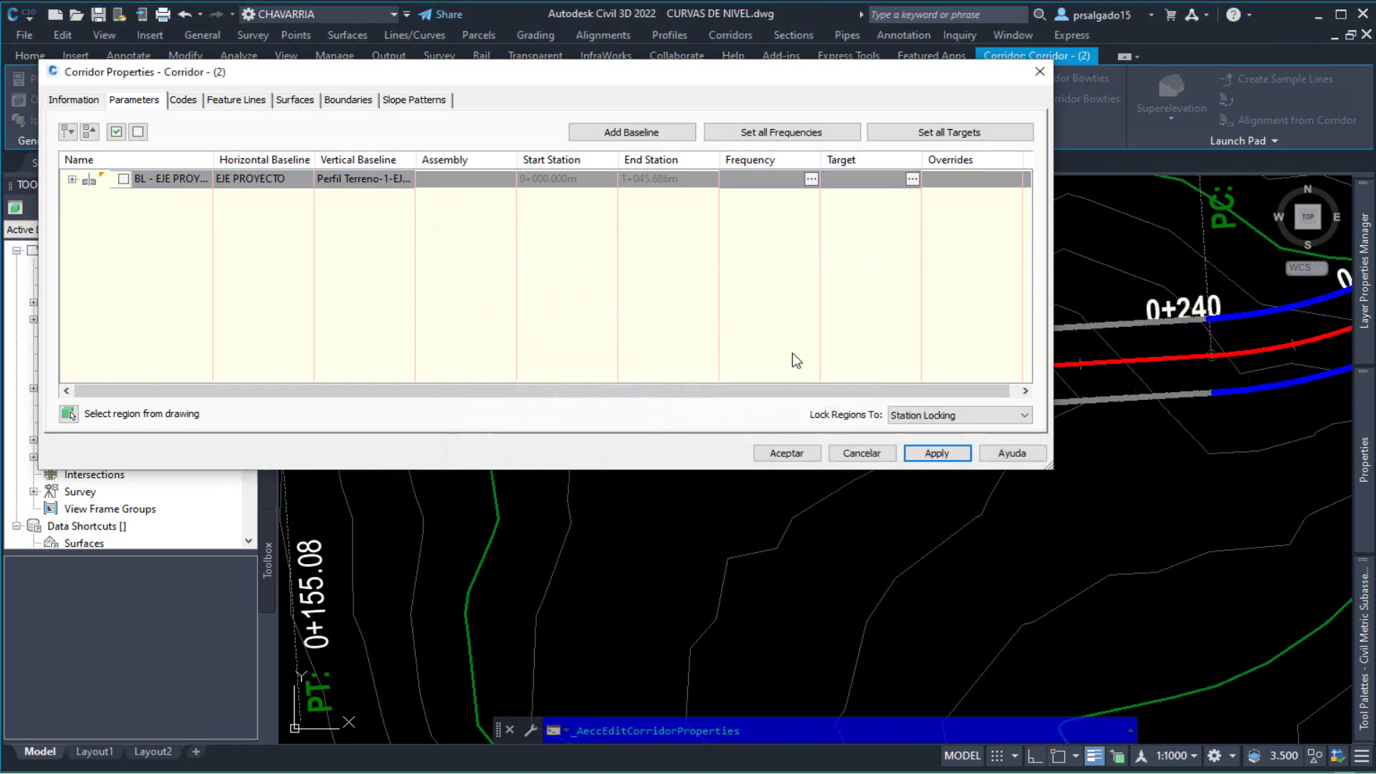
left_click(791, 454)
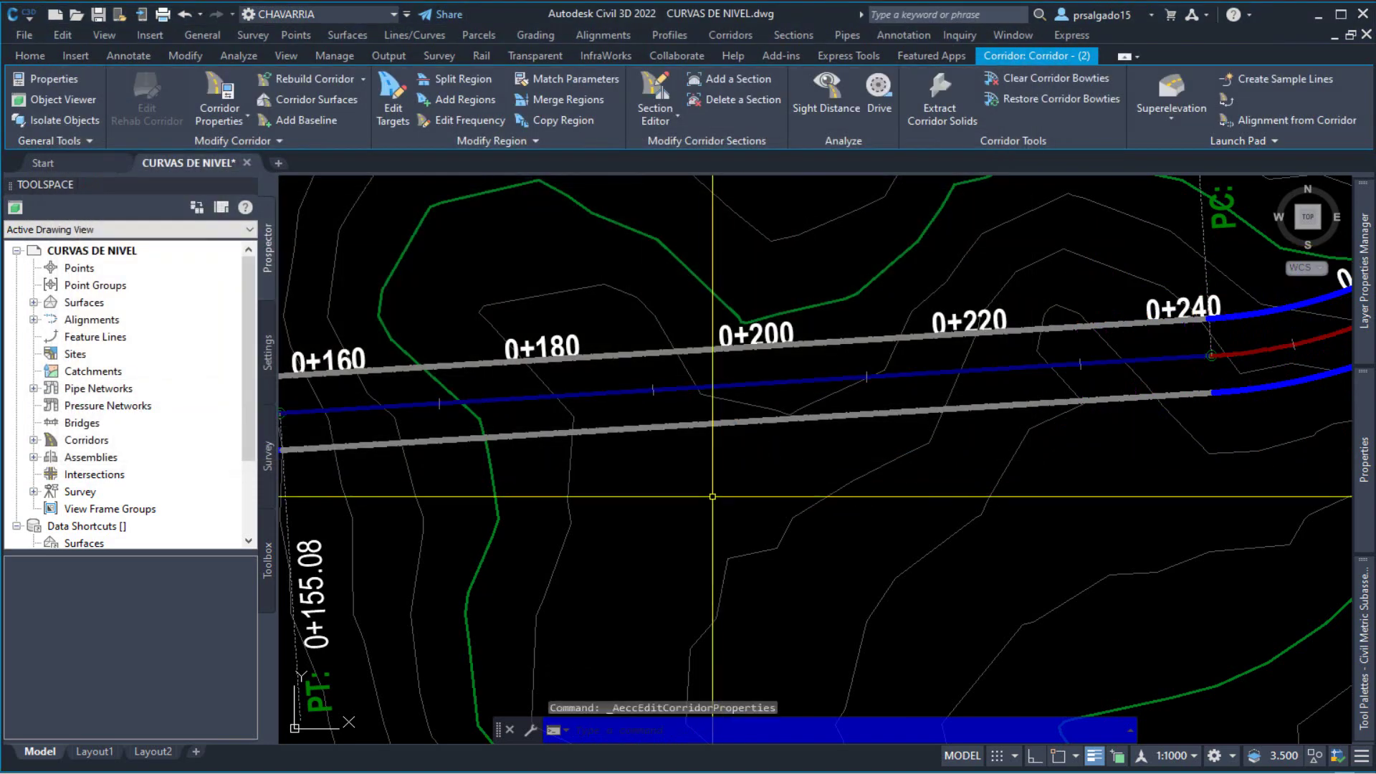
Examine both offset alignments along the curves and straights of the road.
scroll(834, 490, "down", 5)
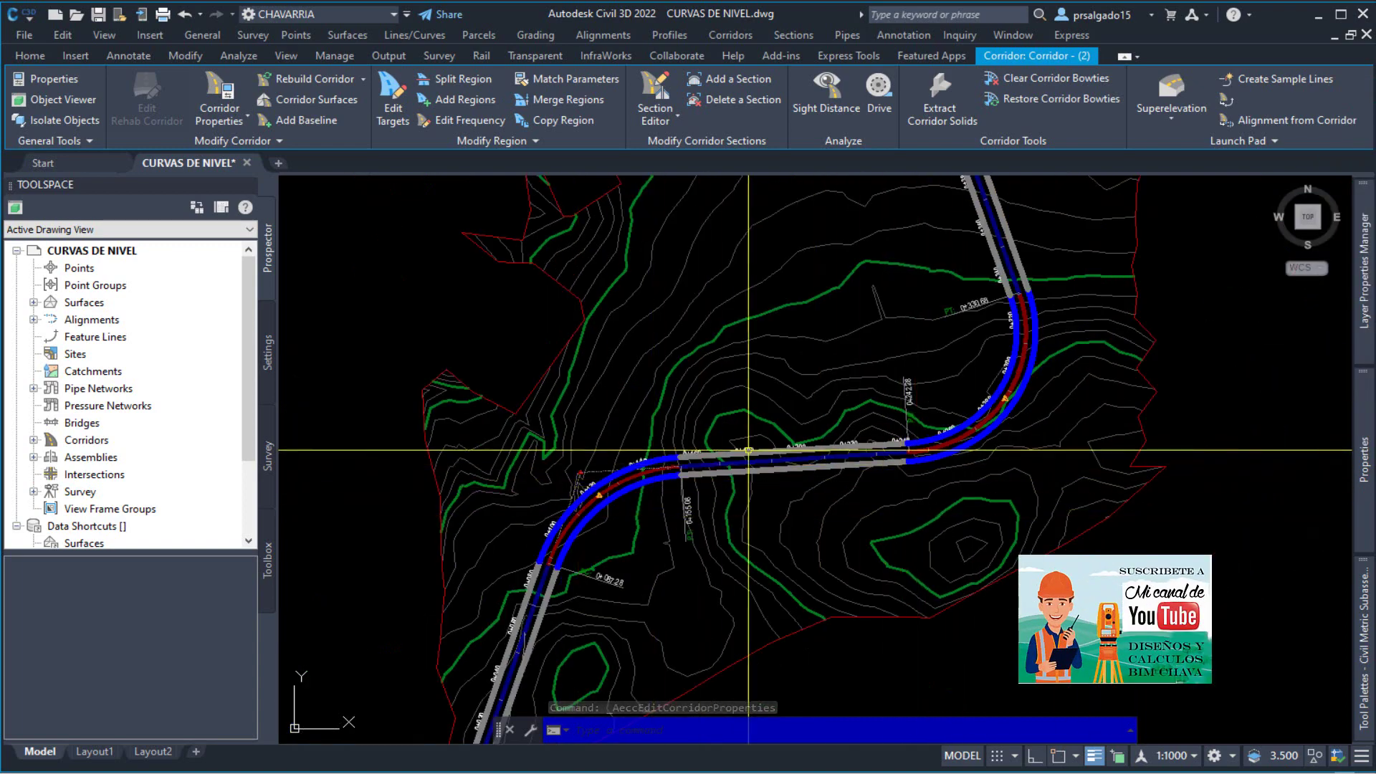
scroll(572, 503, "up", 5)
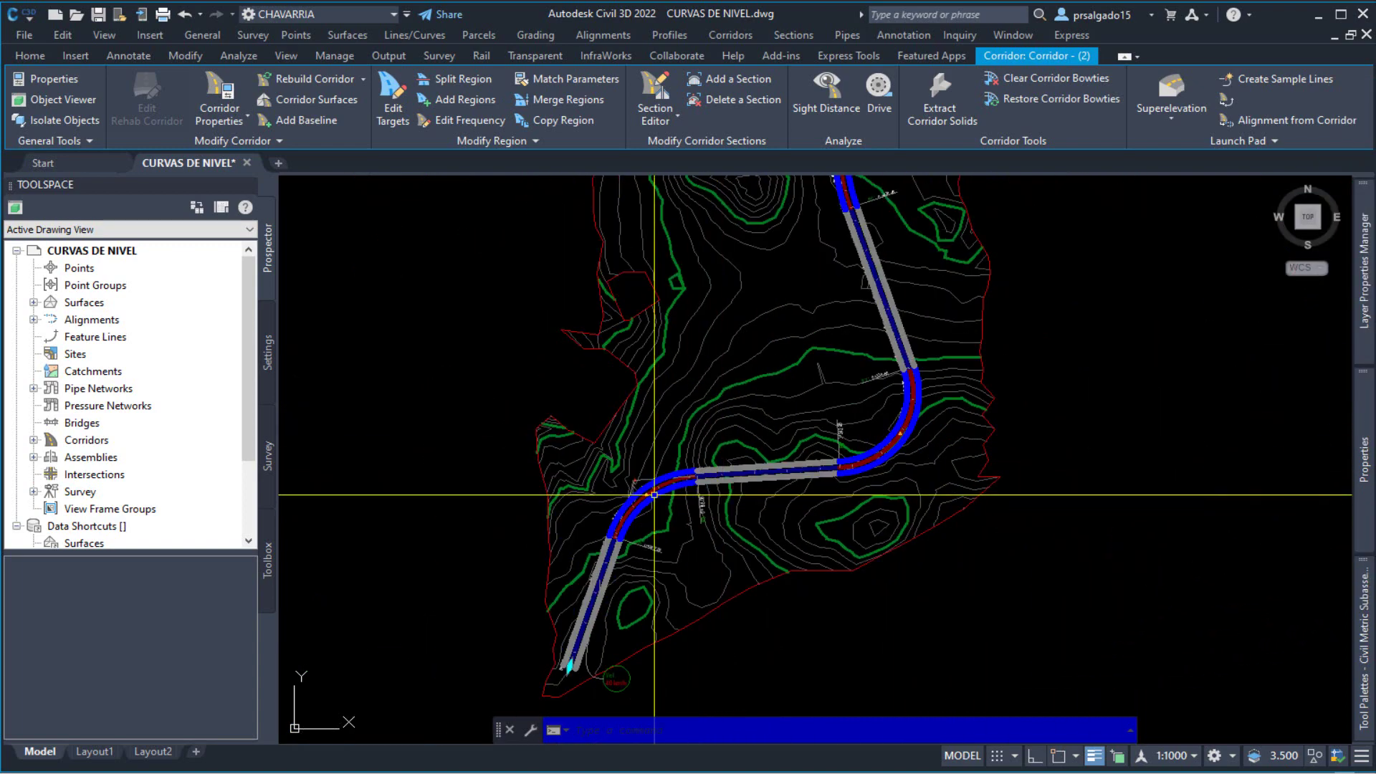
scroll(650, 495, "up", 2)
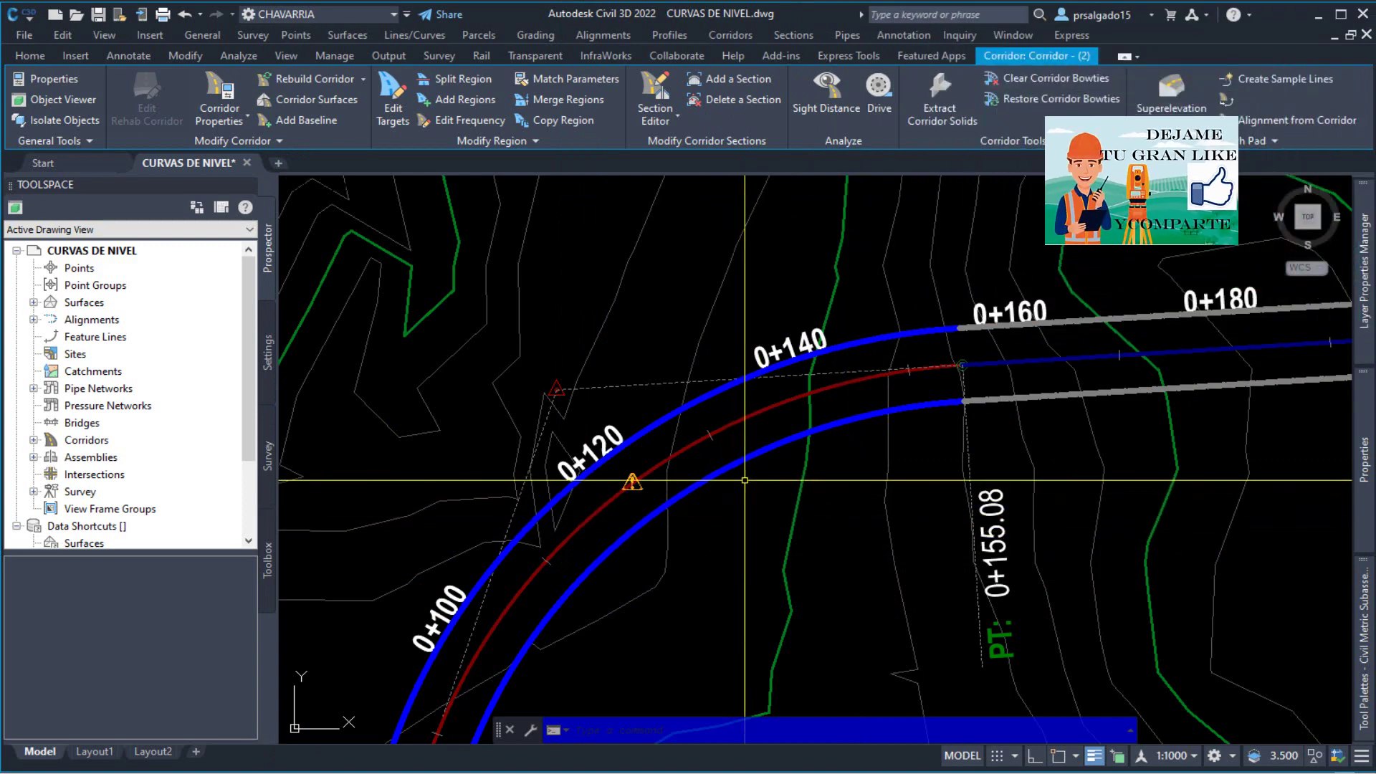
scroll(744, 480, "down", 4)
scroll(1000, 479, "down", 2)
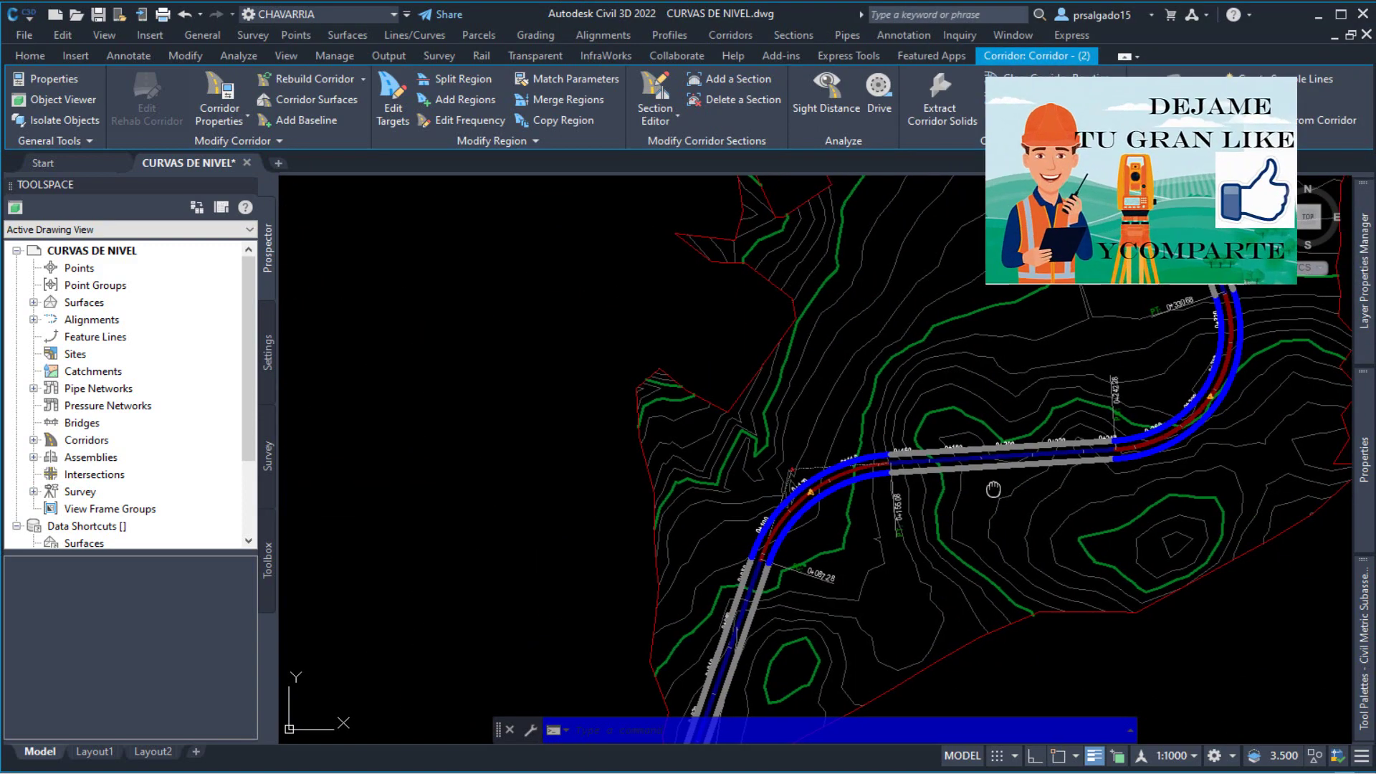
middle_click_drag(1000, 479, 779, 513)
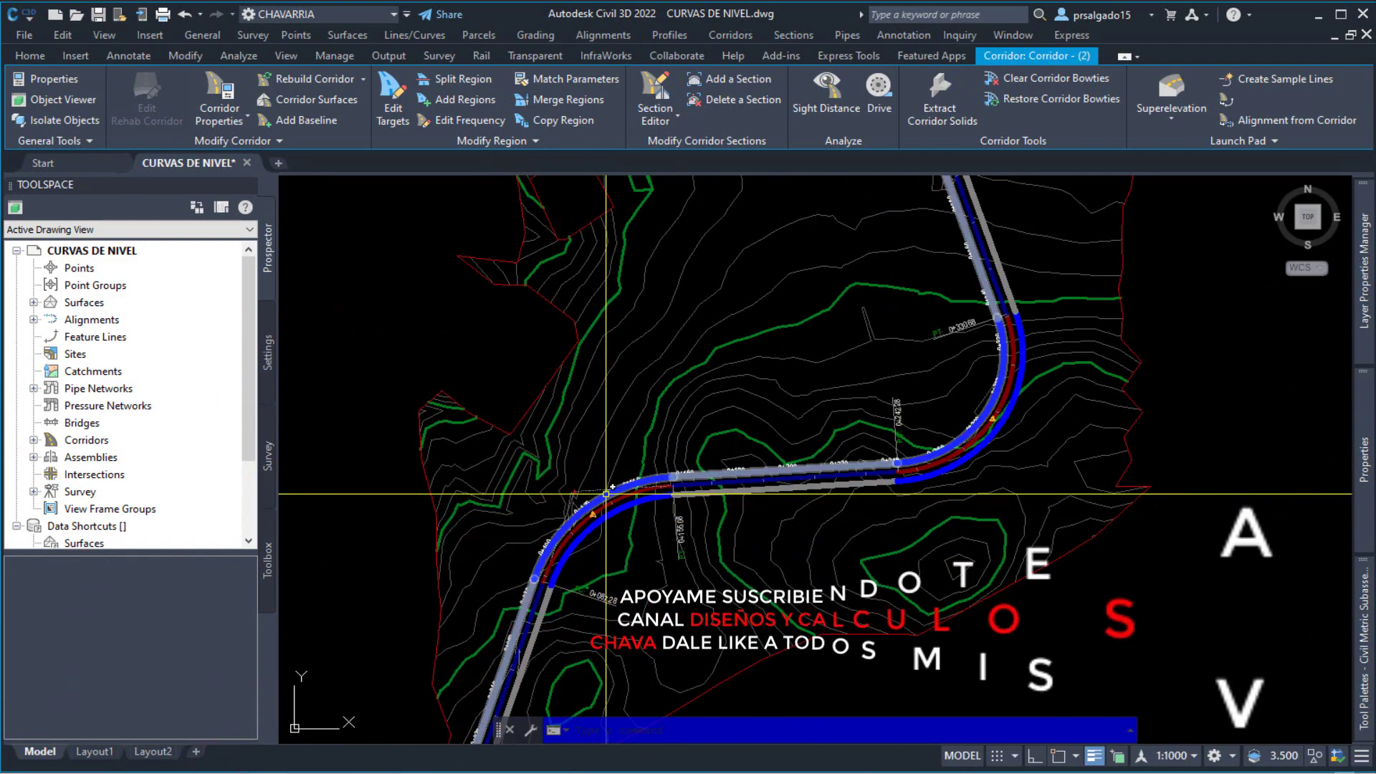
Try moving the centreline's PI at the curve near station 0+120 to check how the offset alignments follow.
scroll(606, 493, "up", 3)
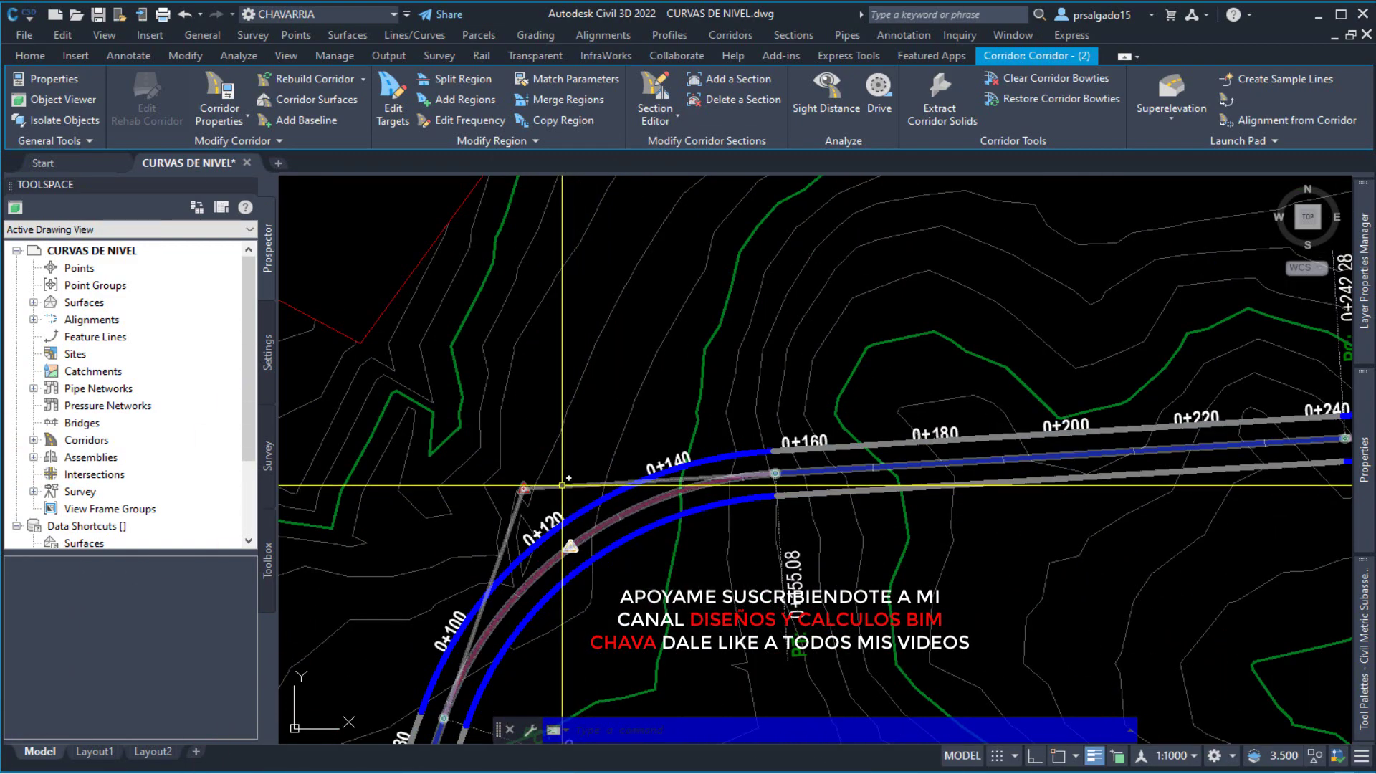
left_click(572, 512)
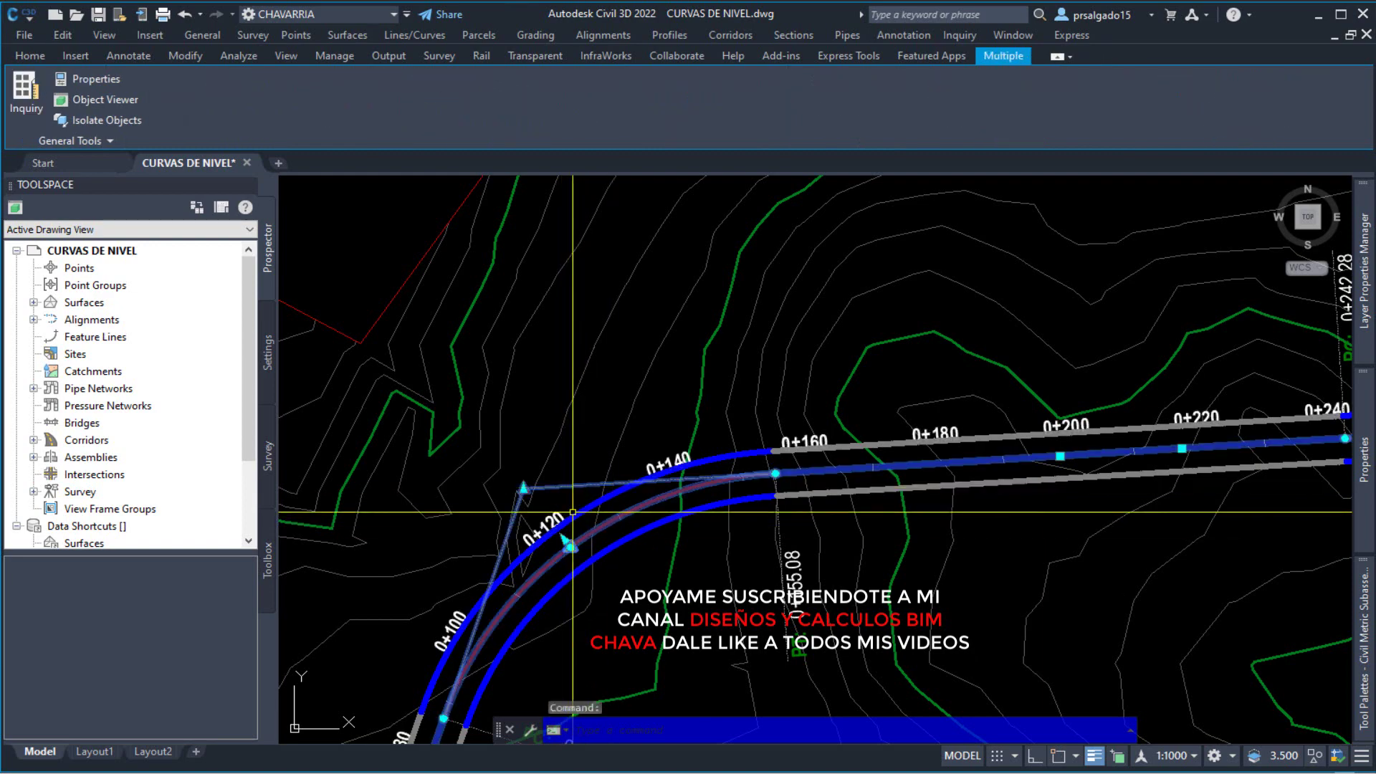
left_click(523, 489)
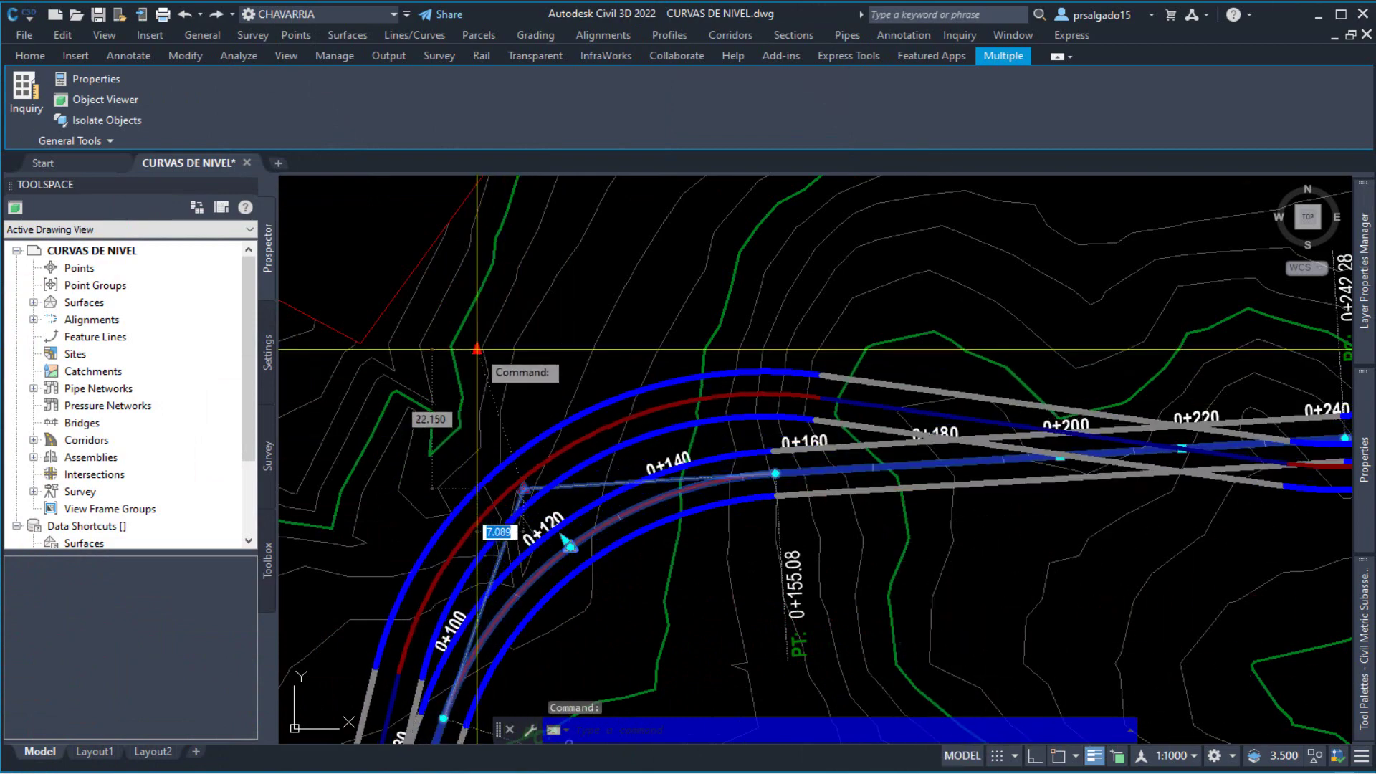
scroll(649, 330, "down", 6)
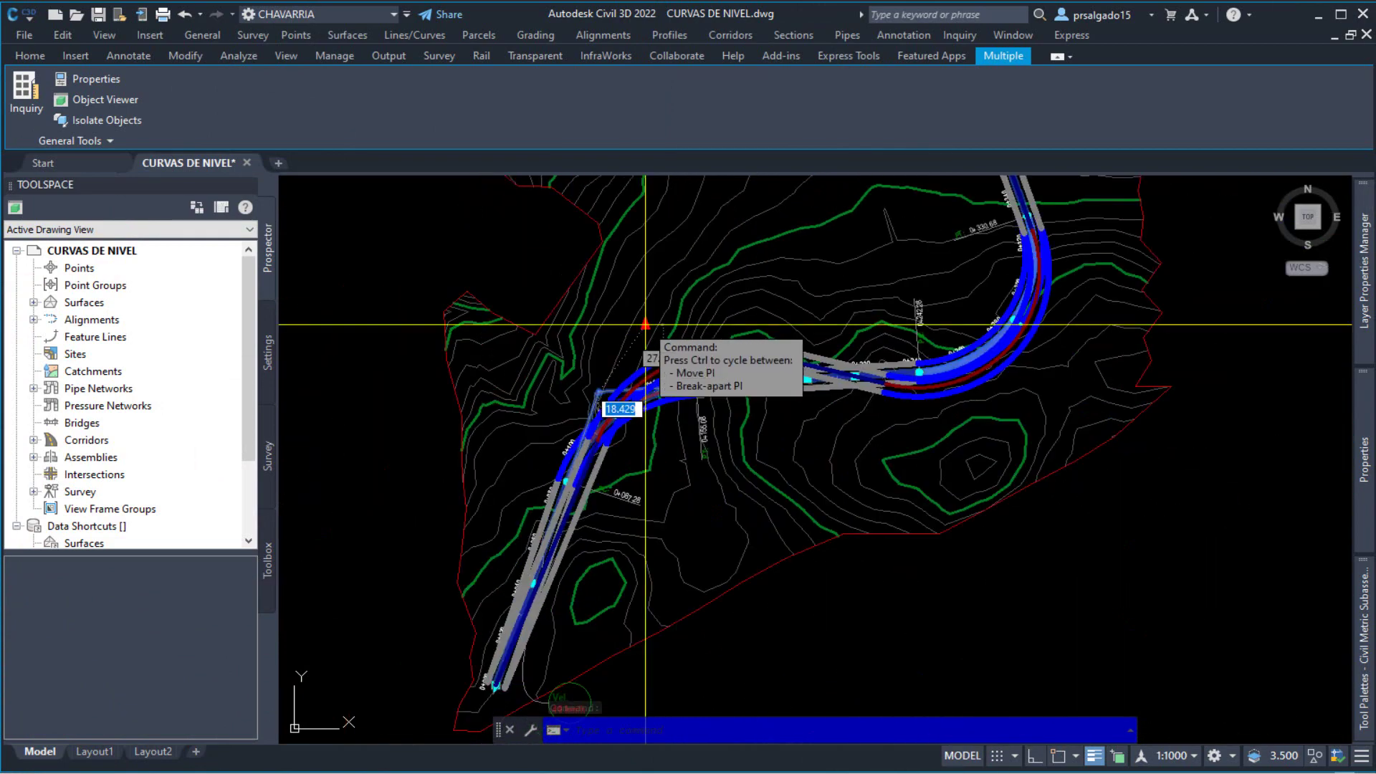
scroll(627, 345, "up", 8)
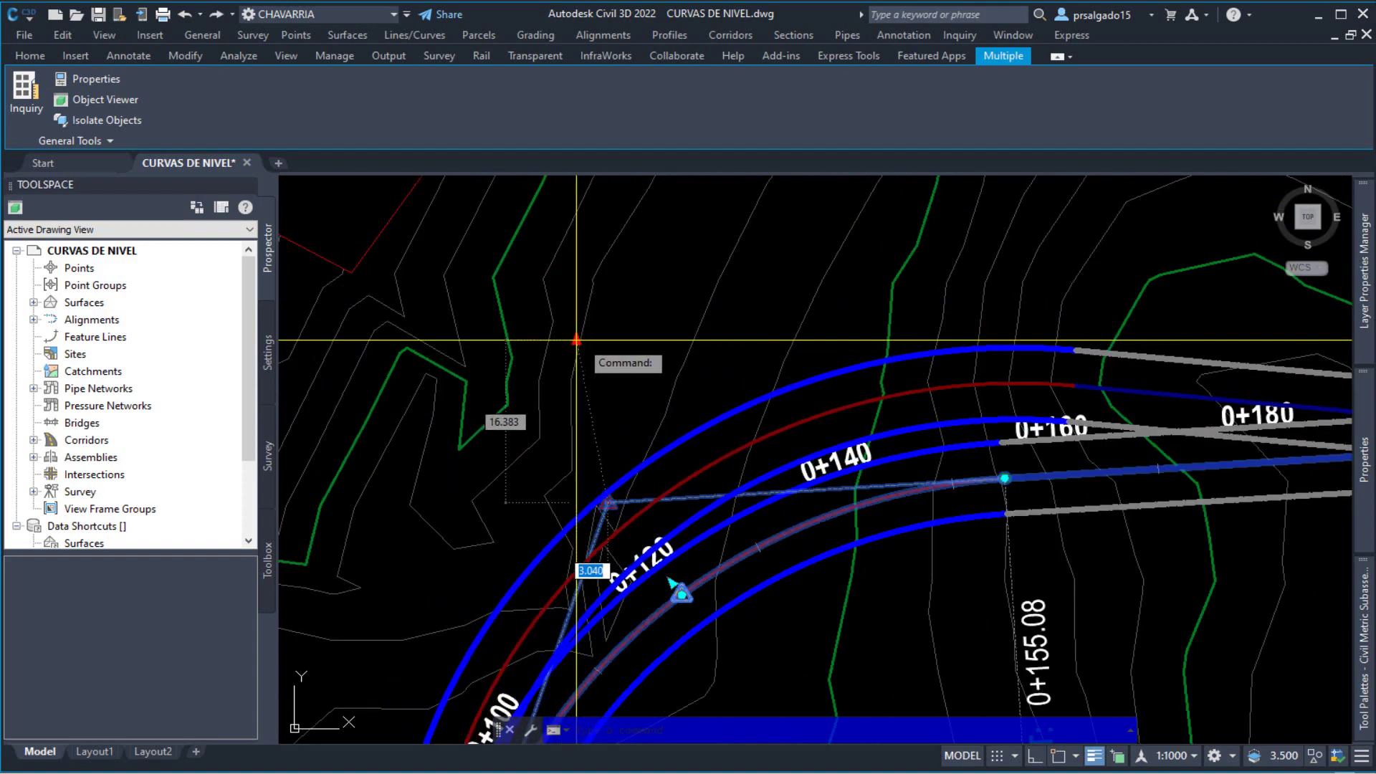
scroll(495, 377, "down", 2)
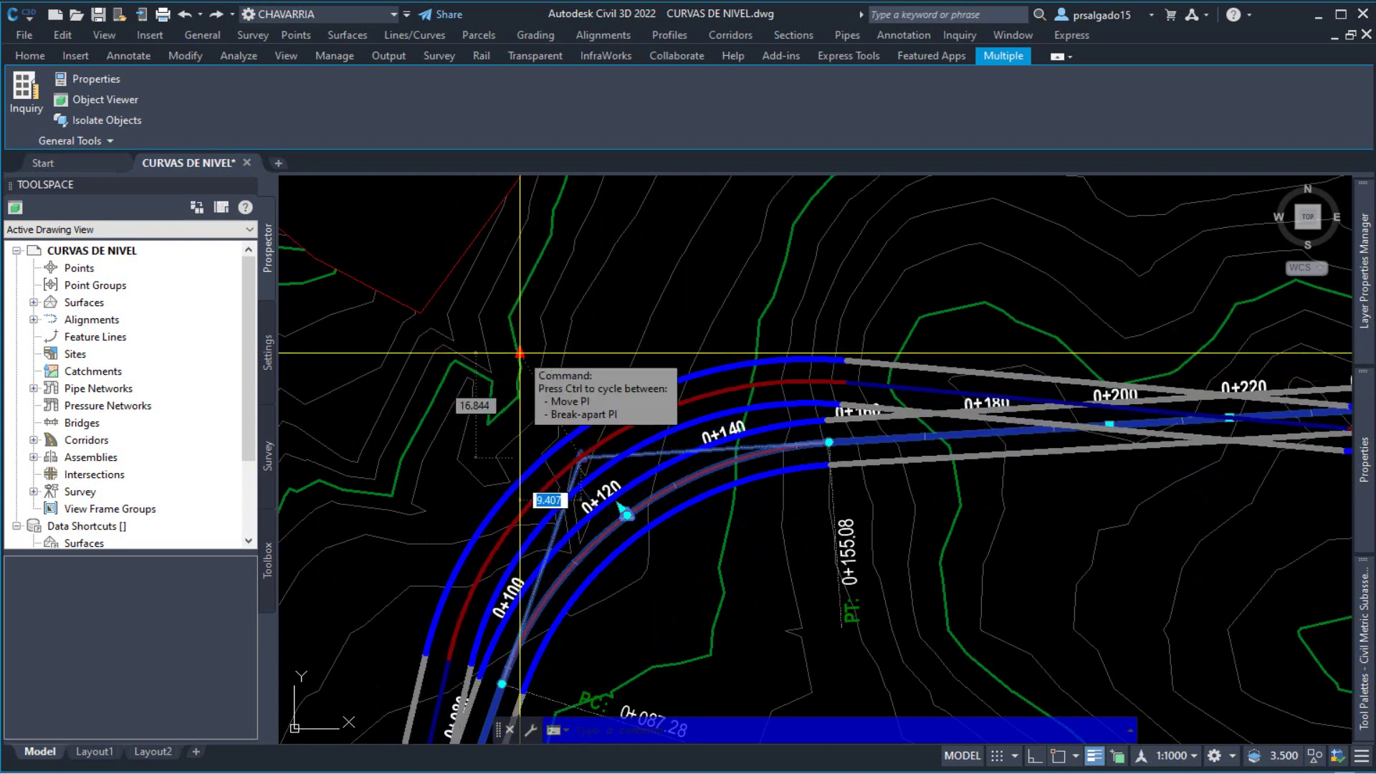
key("Escape")
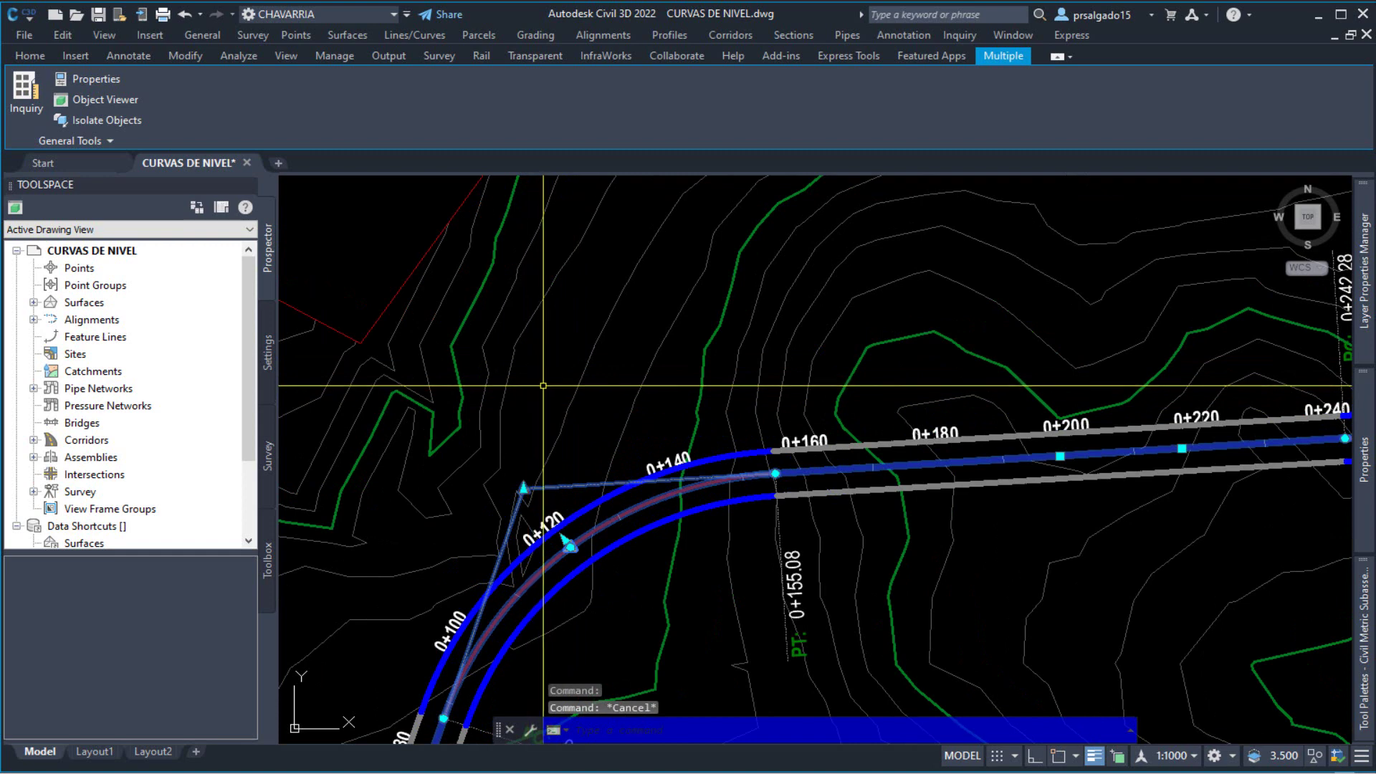
key("Escape")
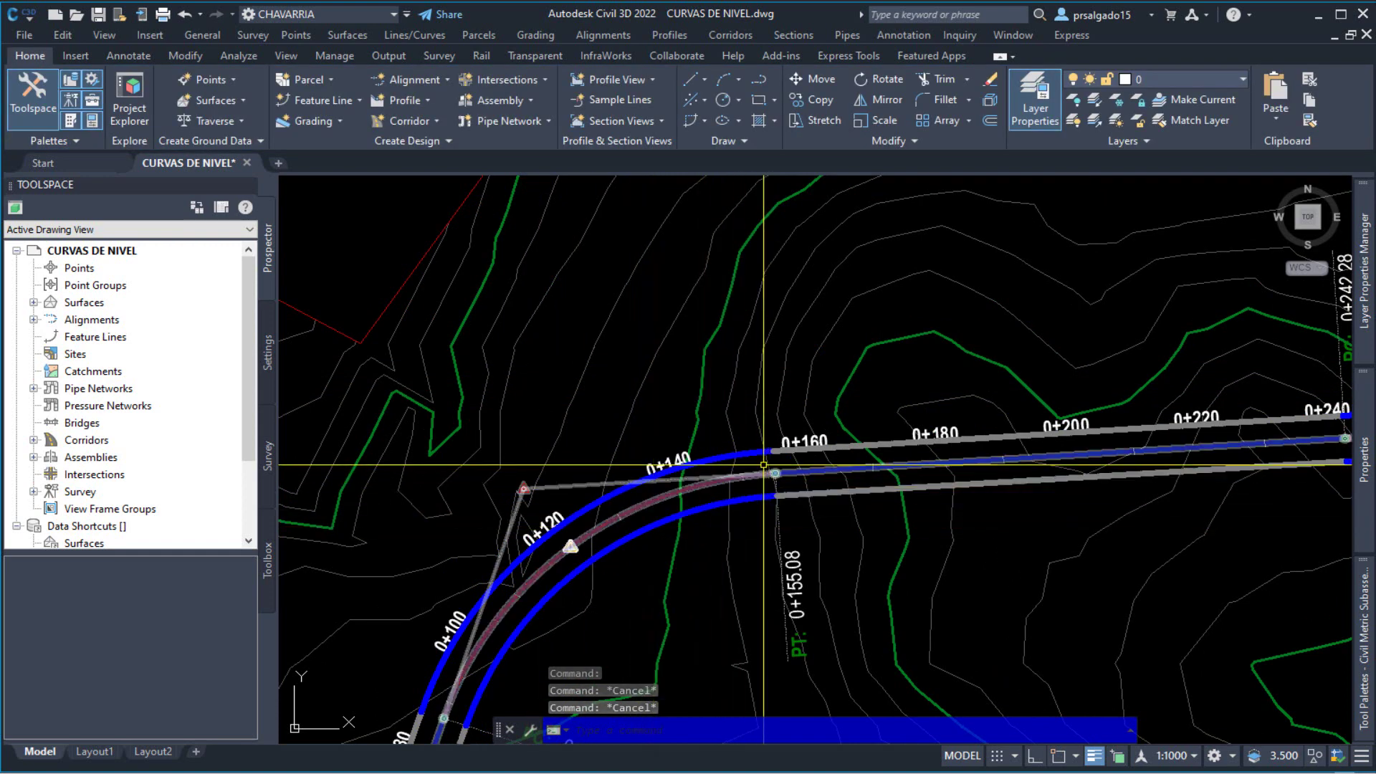
Start adding a widening to the right 3.6 m offset alignment without creating the widening portion as a new alignment.
scroll(716, 461, "down", 5)
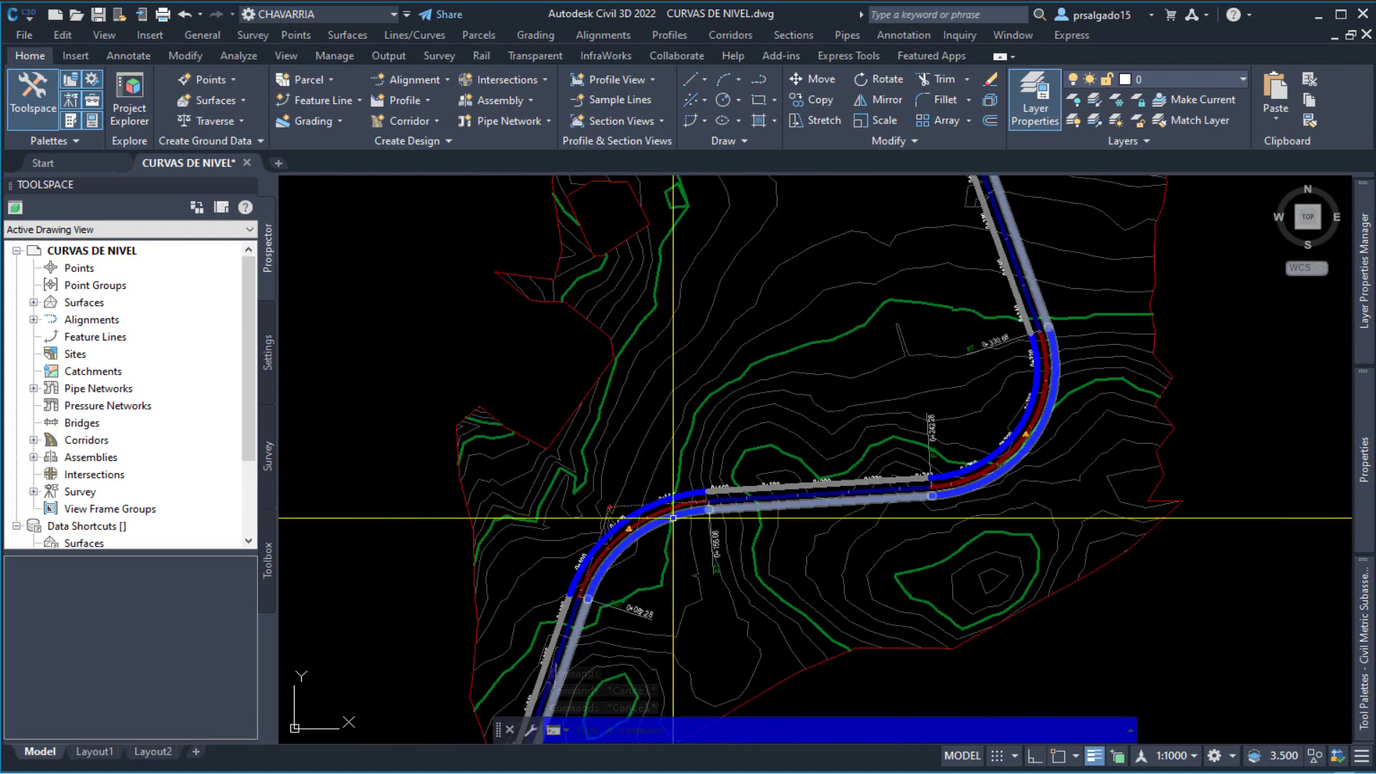
scroll(958, 481, "up", 4)
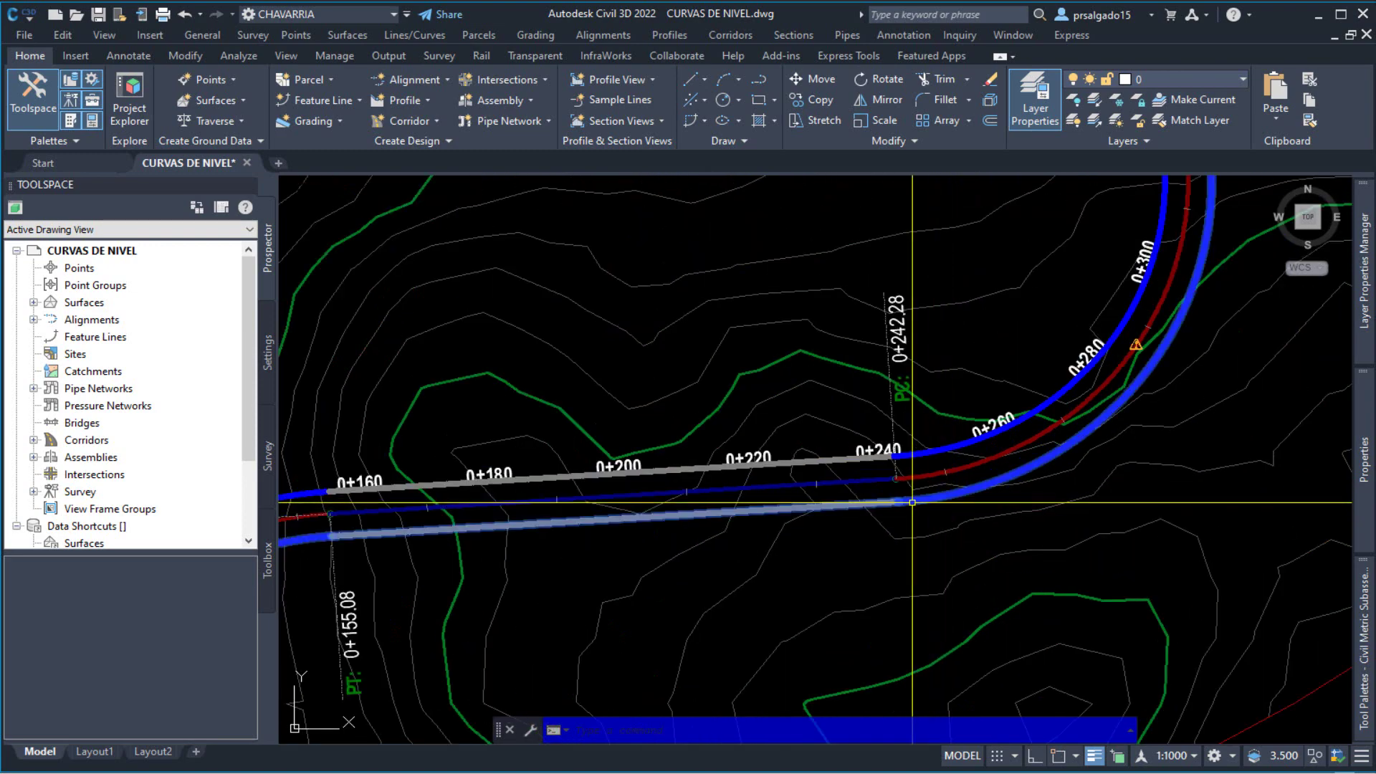
left_click(792, 506)
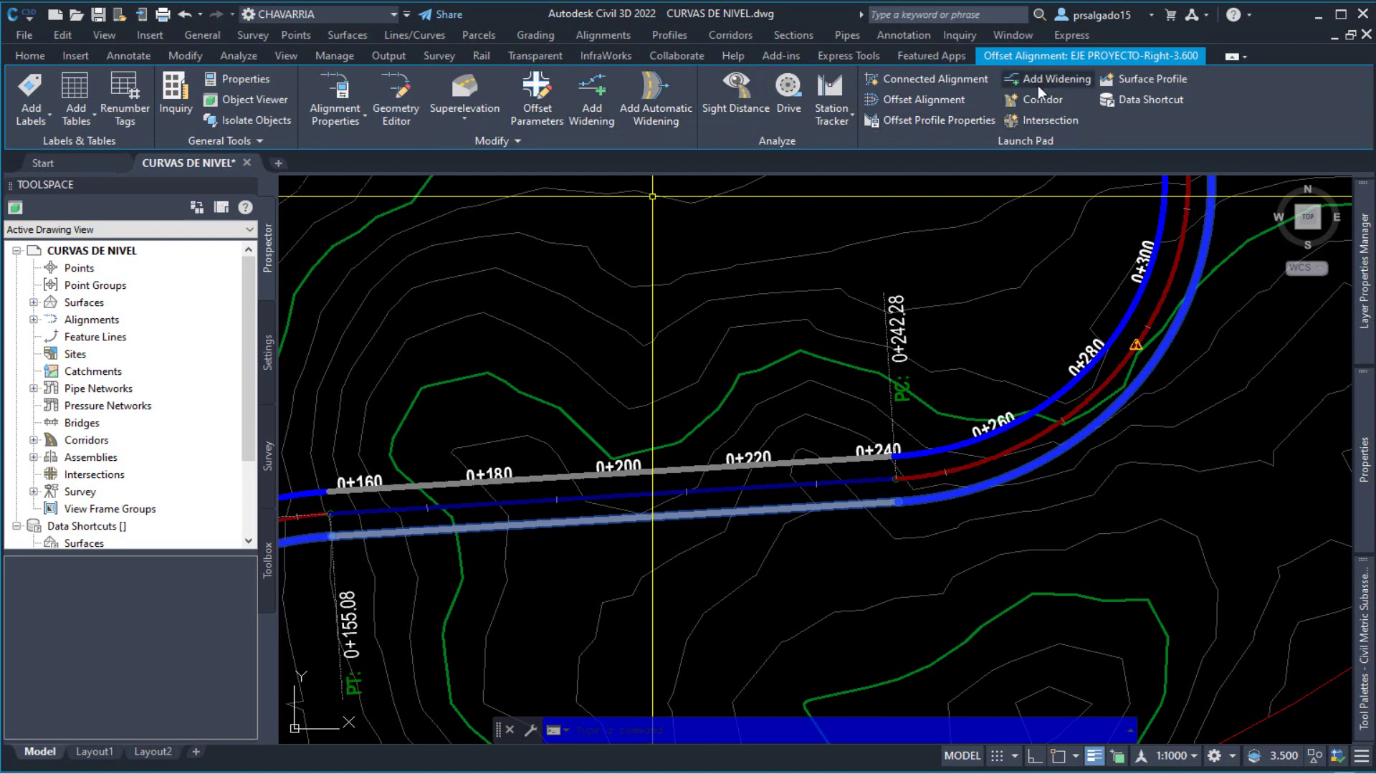
left_click(595, 93)
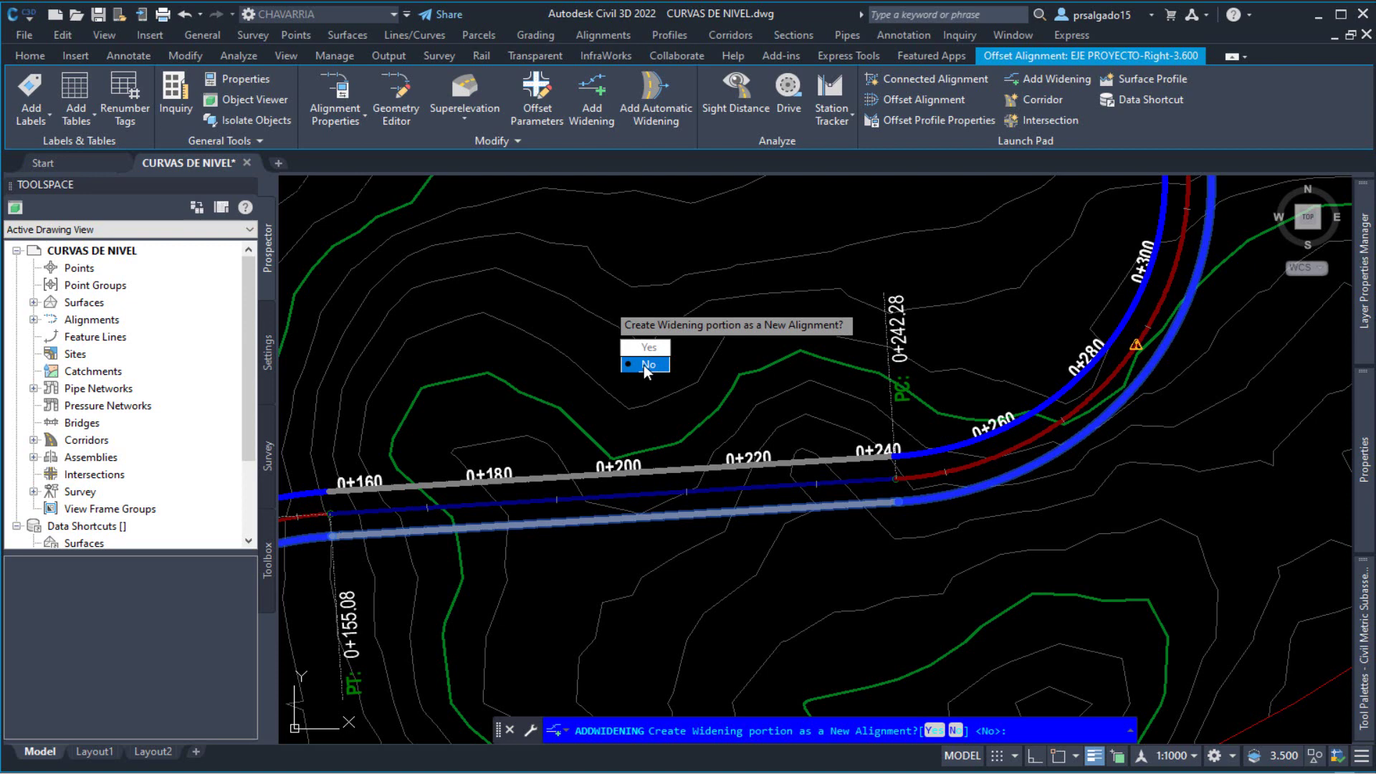
left_click(643, 365)
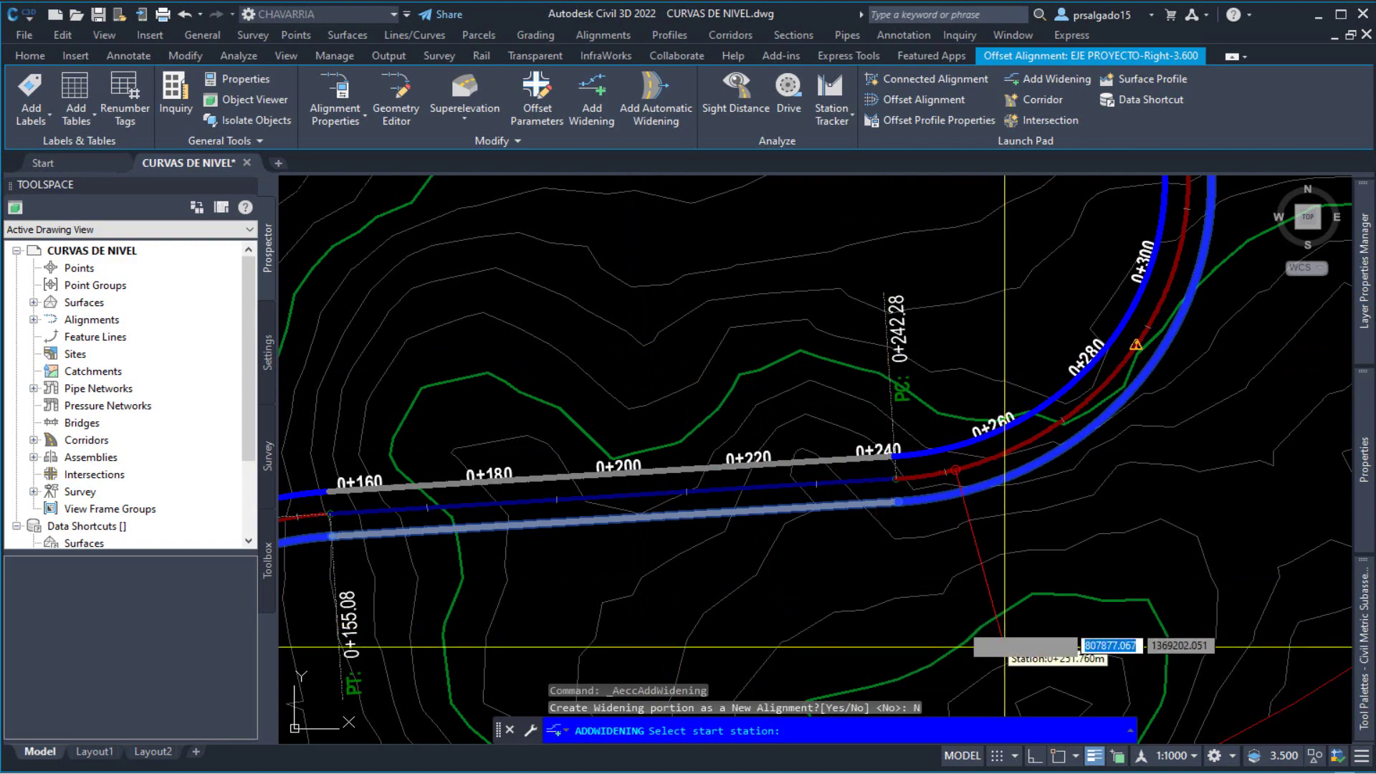
Place the start station of the widening on the straight at about station 0+190.
scroll(969, 344, "down", 3)
scroll(816, 424, "up", 3)
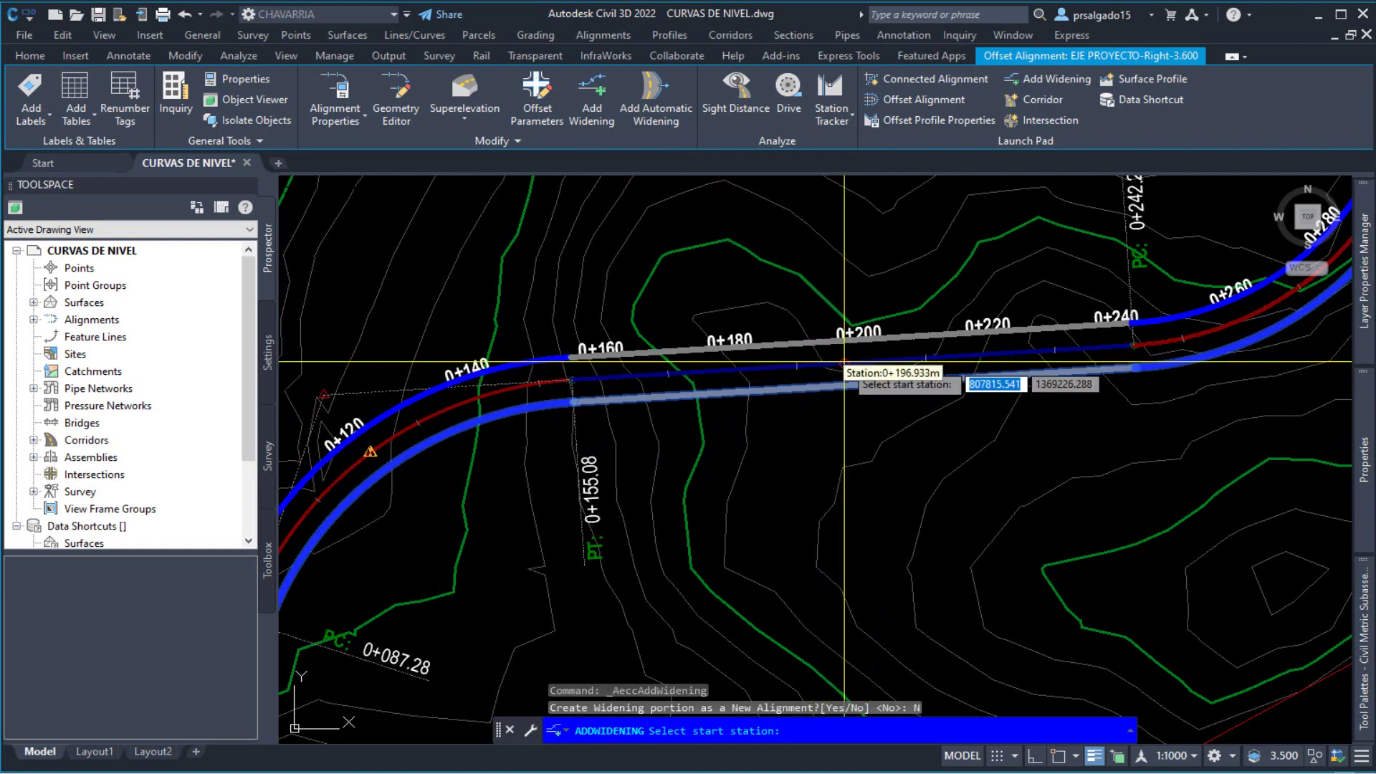
scroll(830, 372, "down", 3)
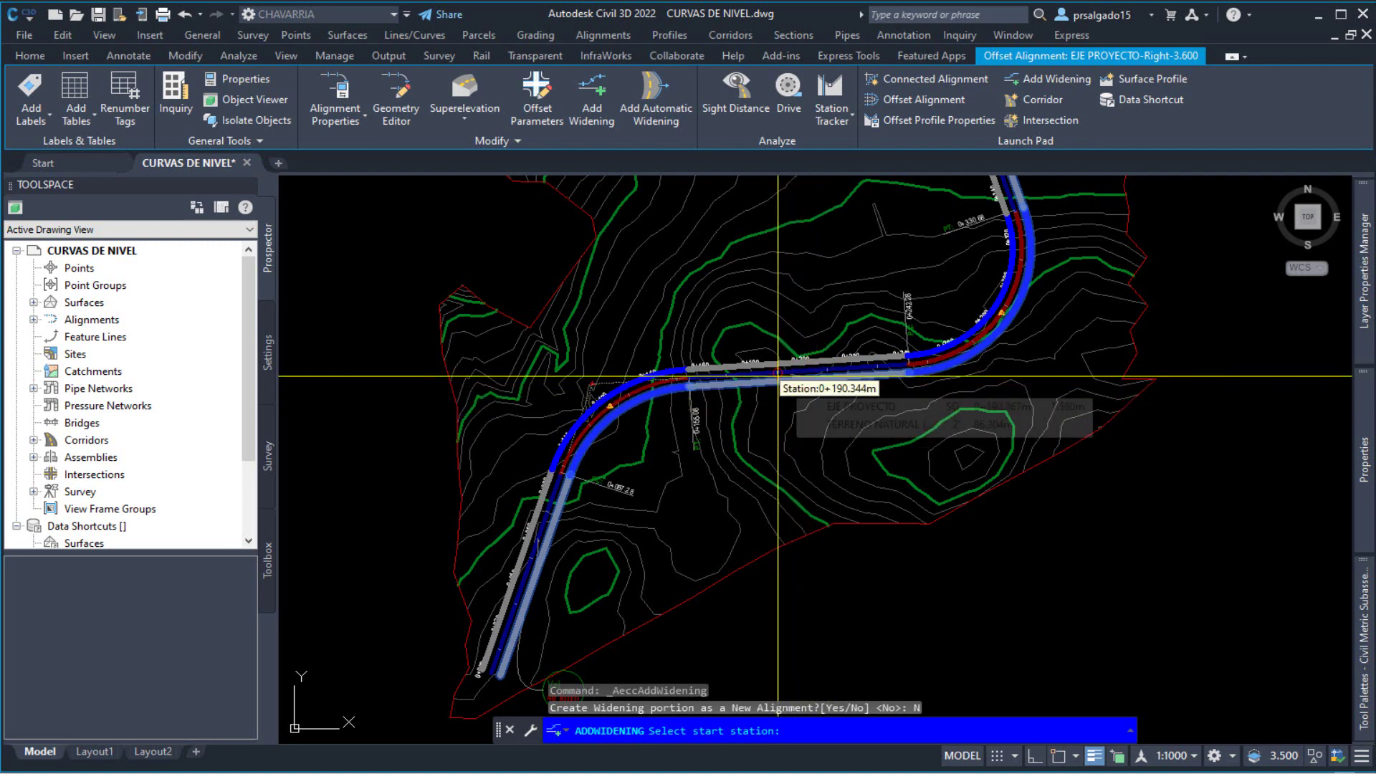
left_click(777, 376)
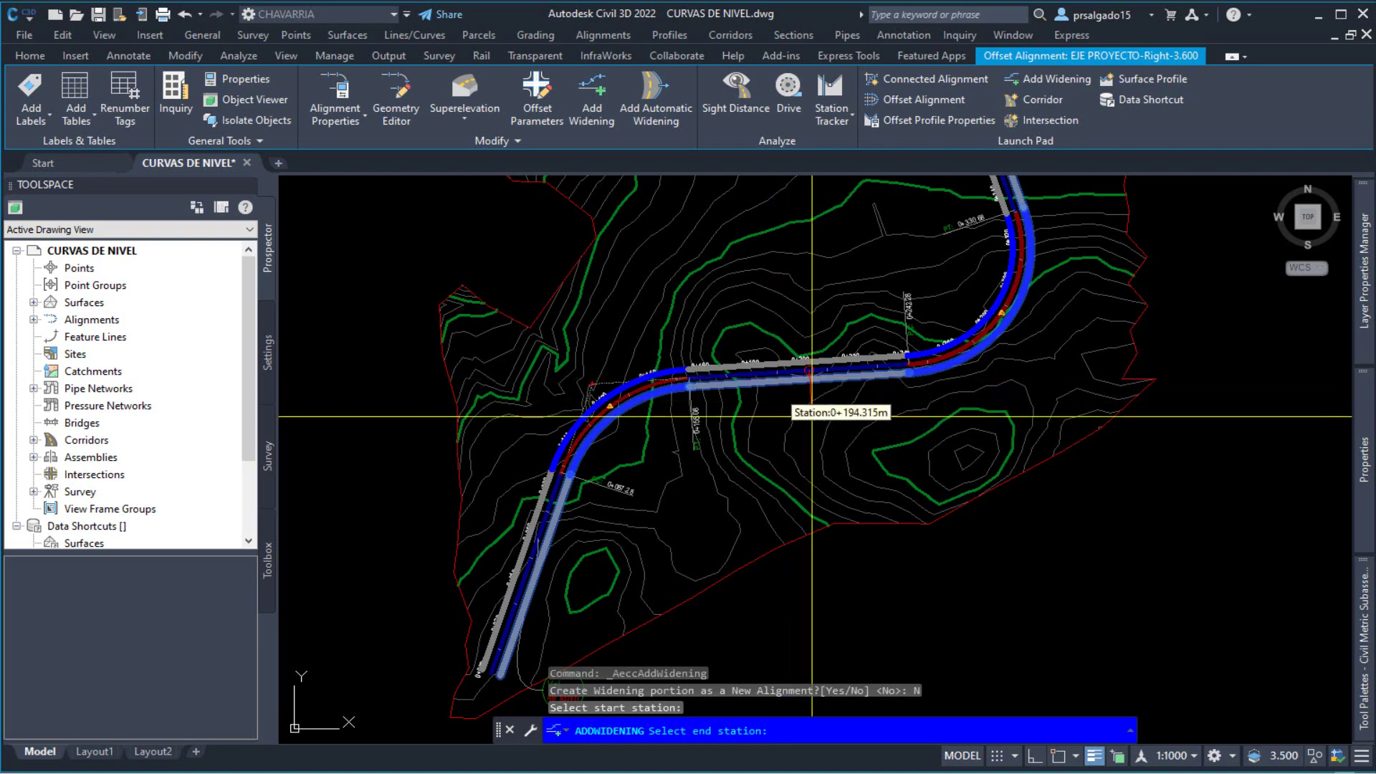
Place the widening's end station at about 0+510, just past the curve ending at 0+487.81, and give the widening an 8 m offset.
scroll(781, 480, "down", 3)
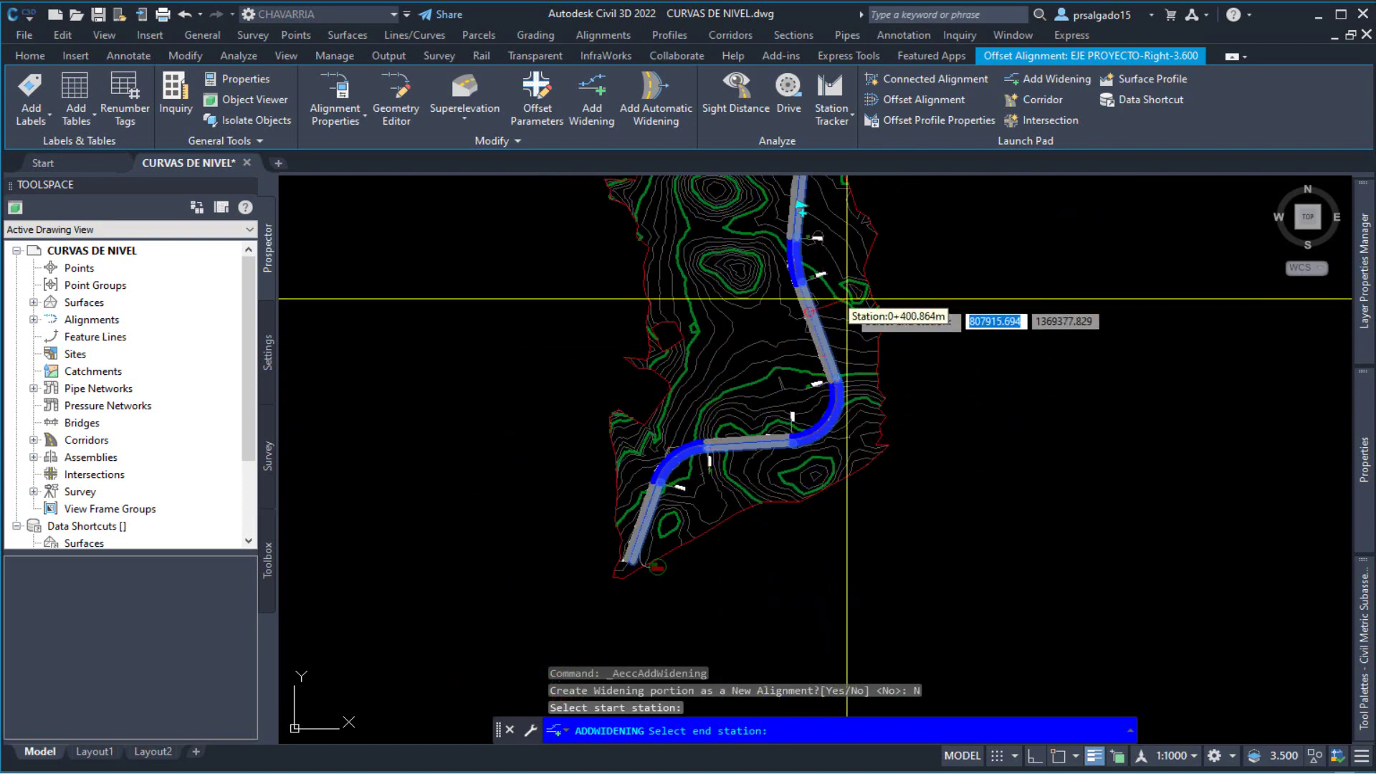
scroll(831, 290, "up", 5)
scroll(832, 364, "up", 1)
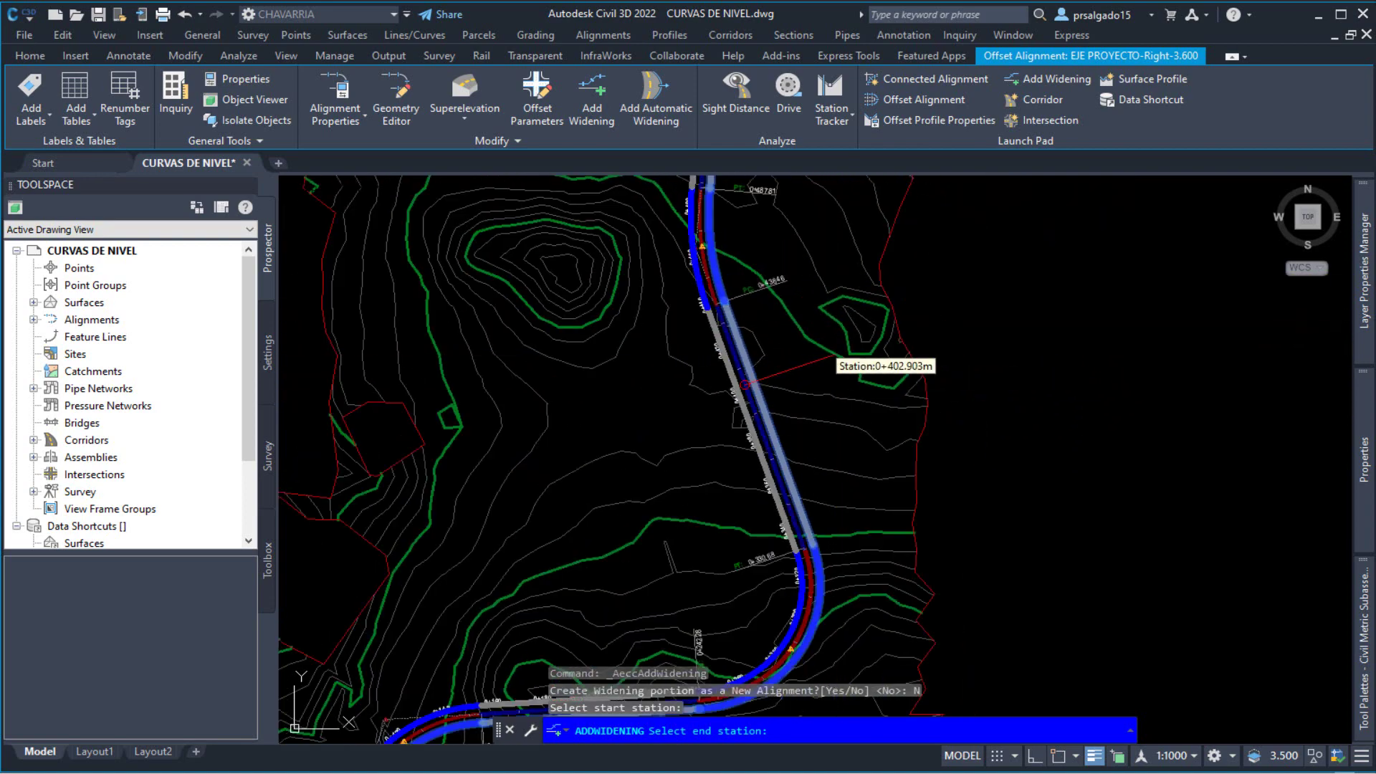
scroll(826, 300, "up", 1)
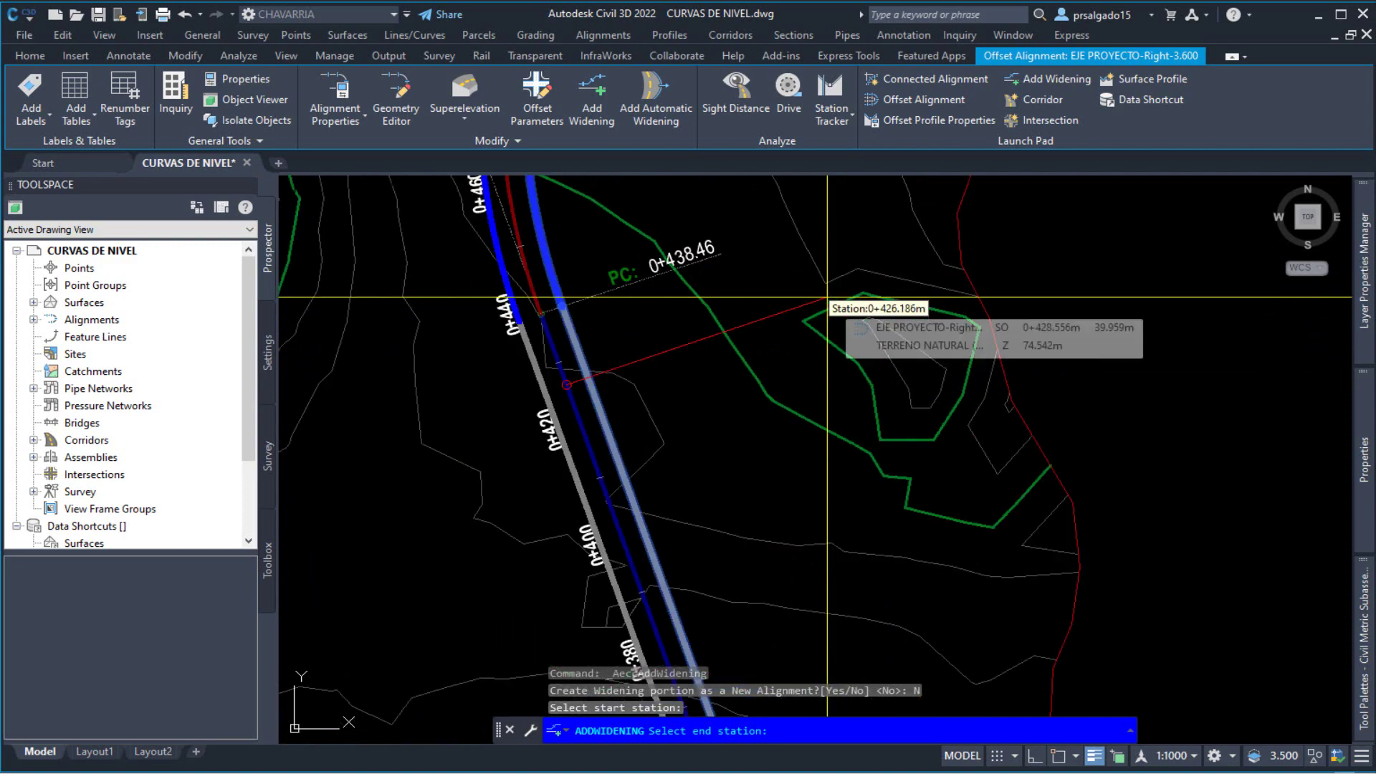
scroll(666, 459, "down", 3)
scroll(677, 495, "up", 2)
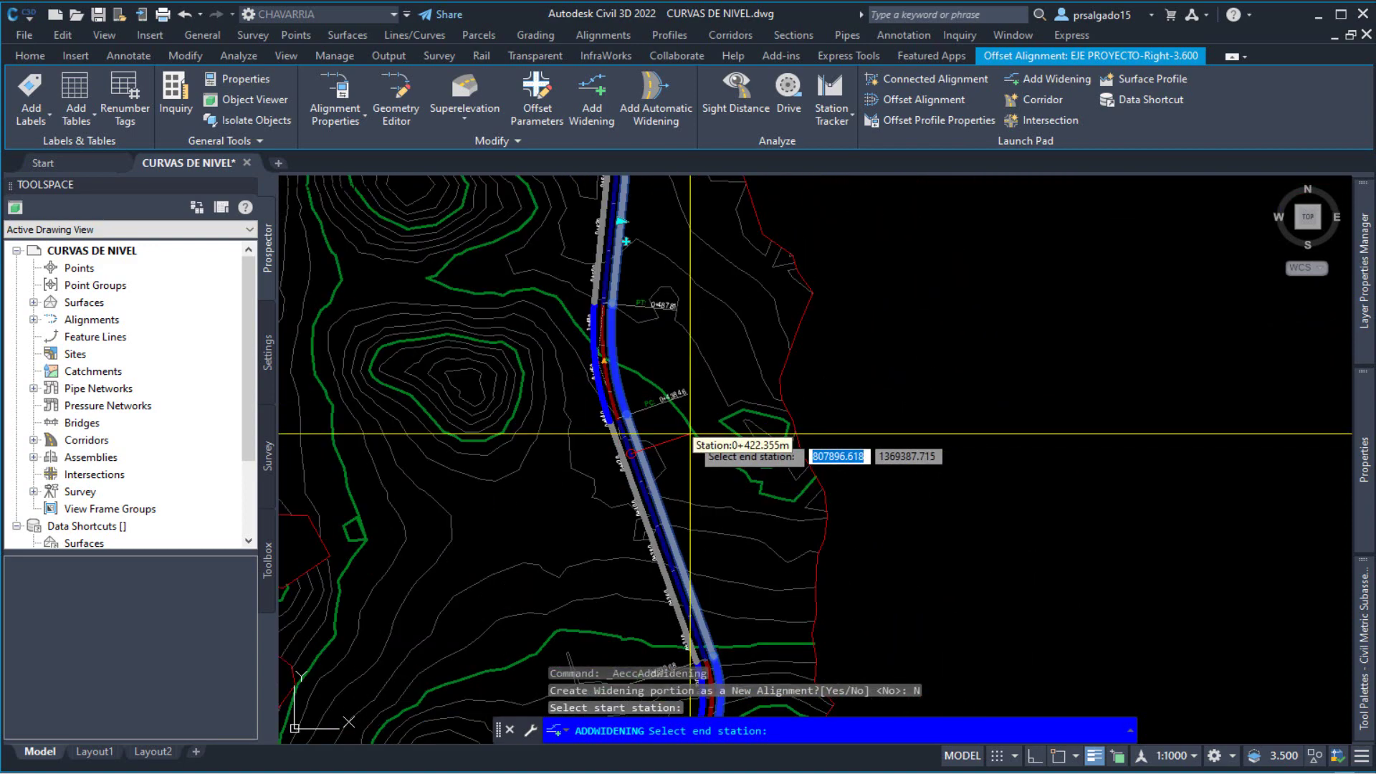
scroll(661, 455, "down", 2)
scroll(666, 277, "up", 5)
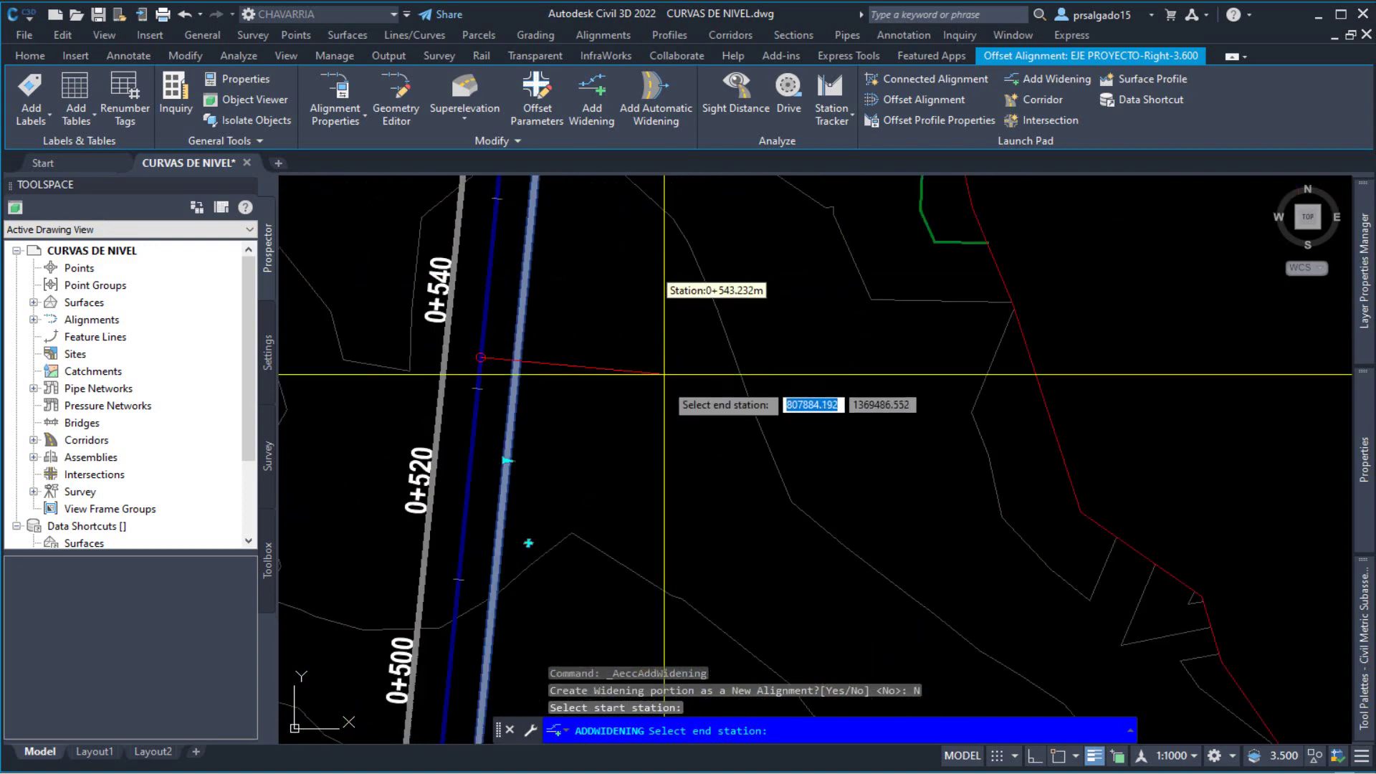
scroll(599, 400, "down", 4)
scroll(657, 400, "up", 3)
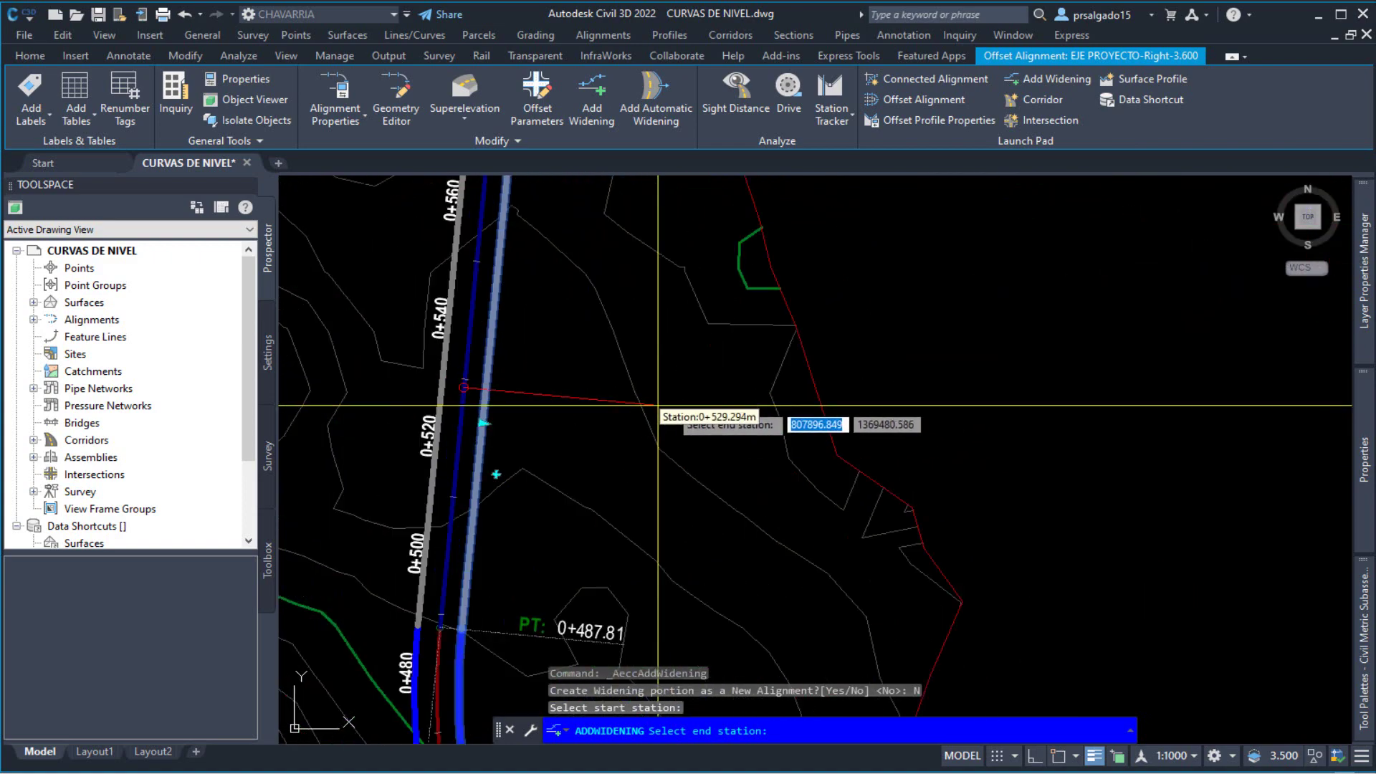
scroll(663, 402, "down", 2)
scroll(602, 439, "up", 2)
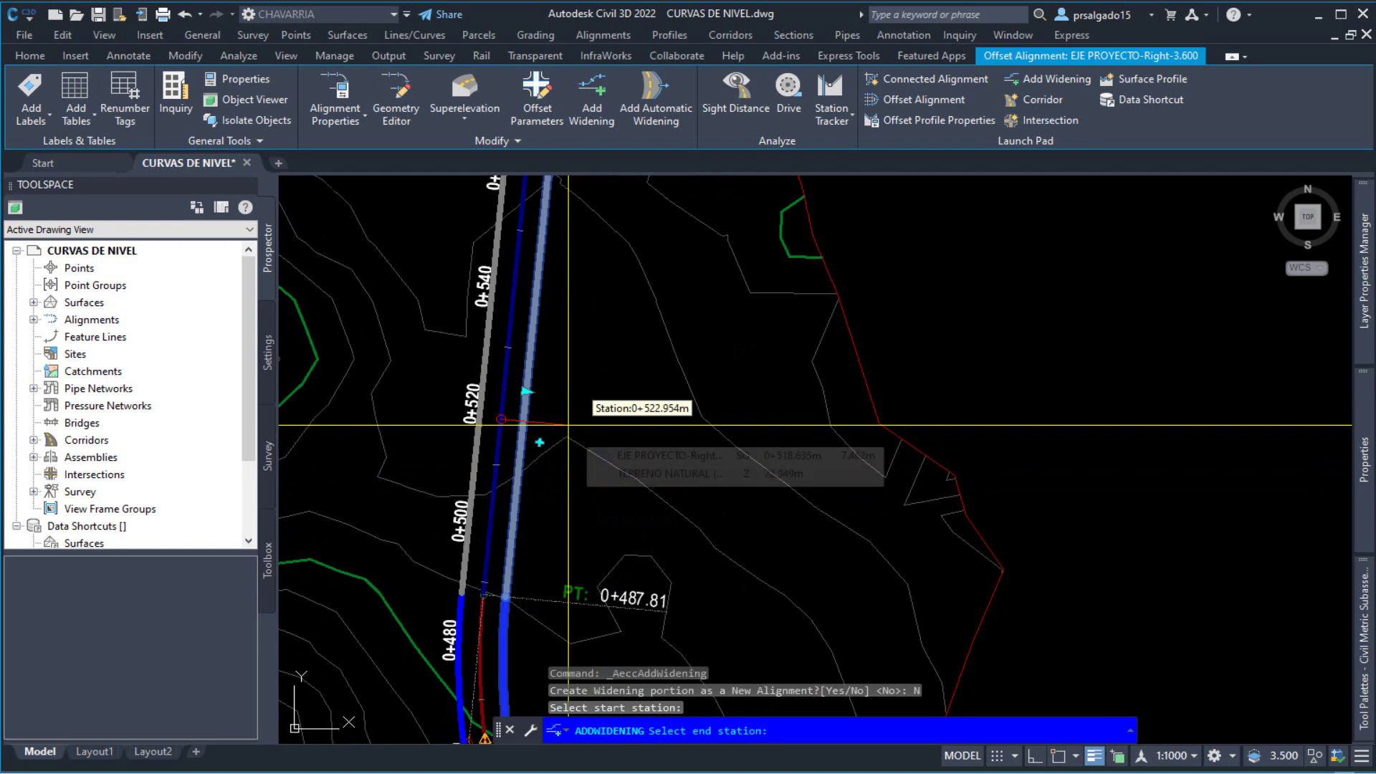
left_click(549, 467)
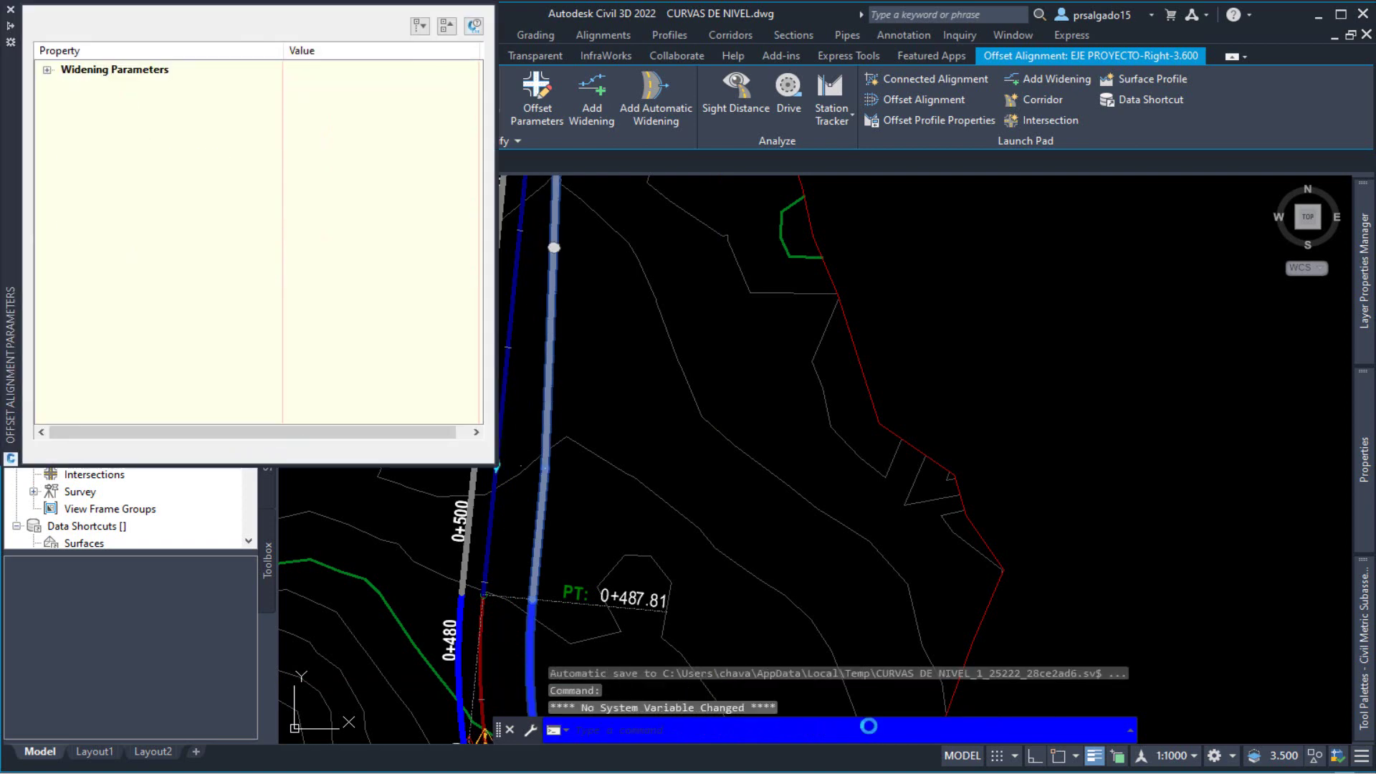
Examine the widening and its entry and exit transitions along the right offset alignment.
scroll(863, 563, "down", 8)
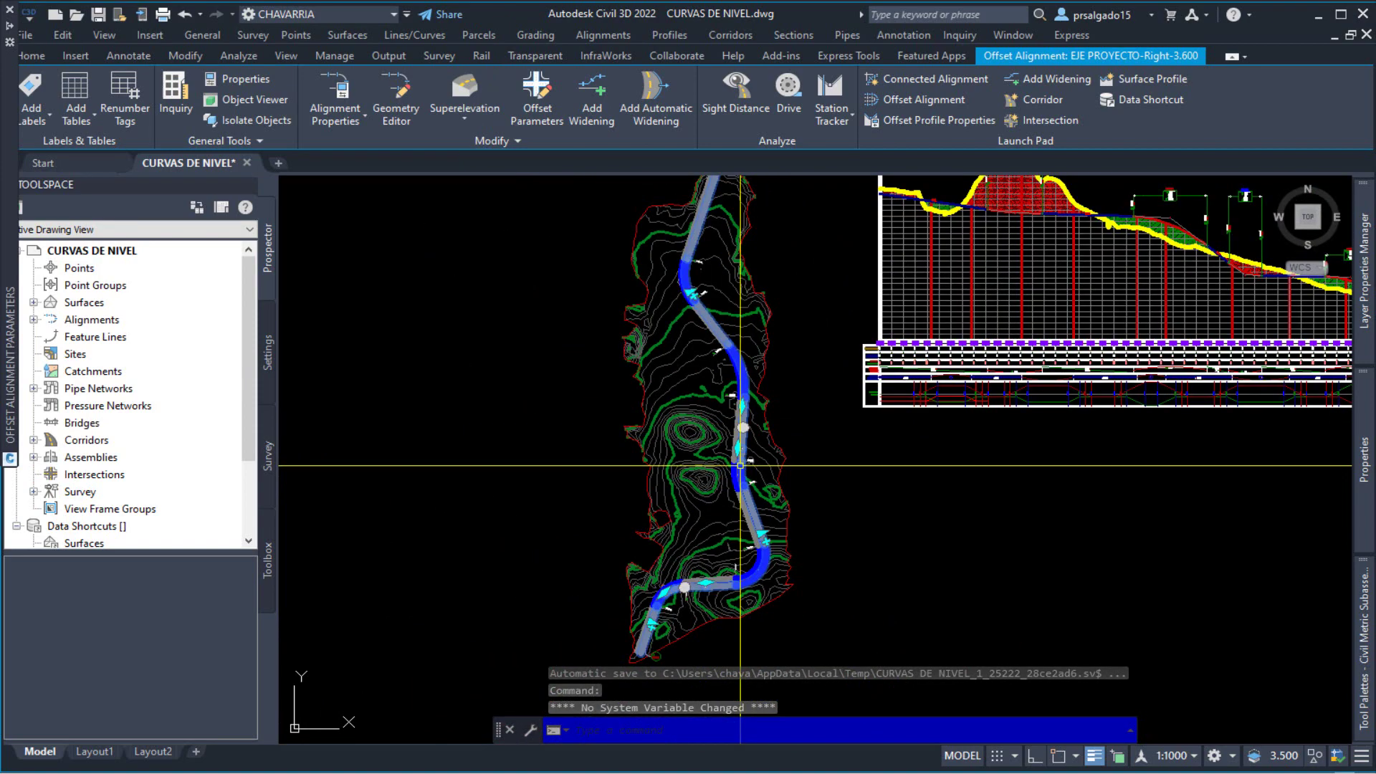
scroll(709, 586, "up", 8)
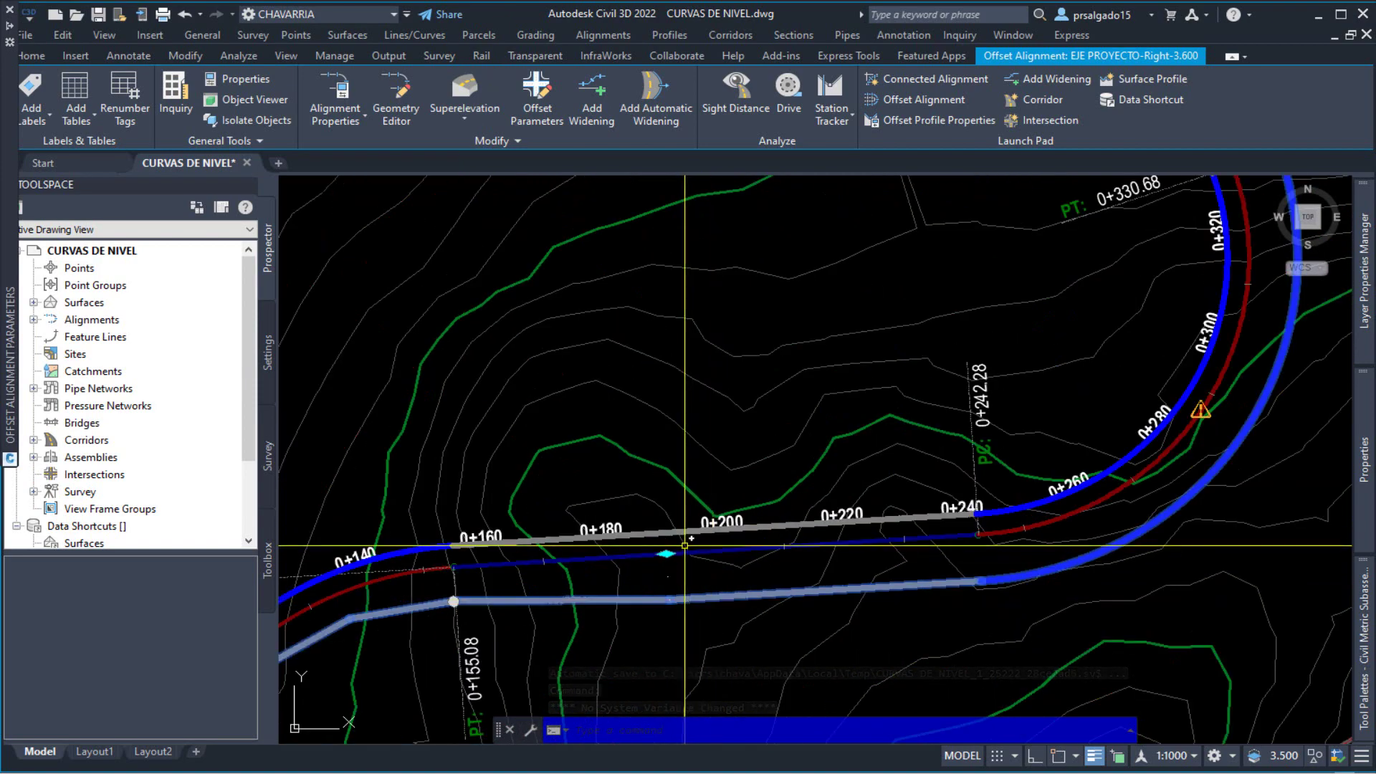
scroll(501, 585, "down", 2)
scroll(485, 586, "up", 2)
scroll(486, 586, "up", 4)
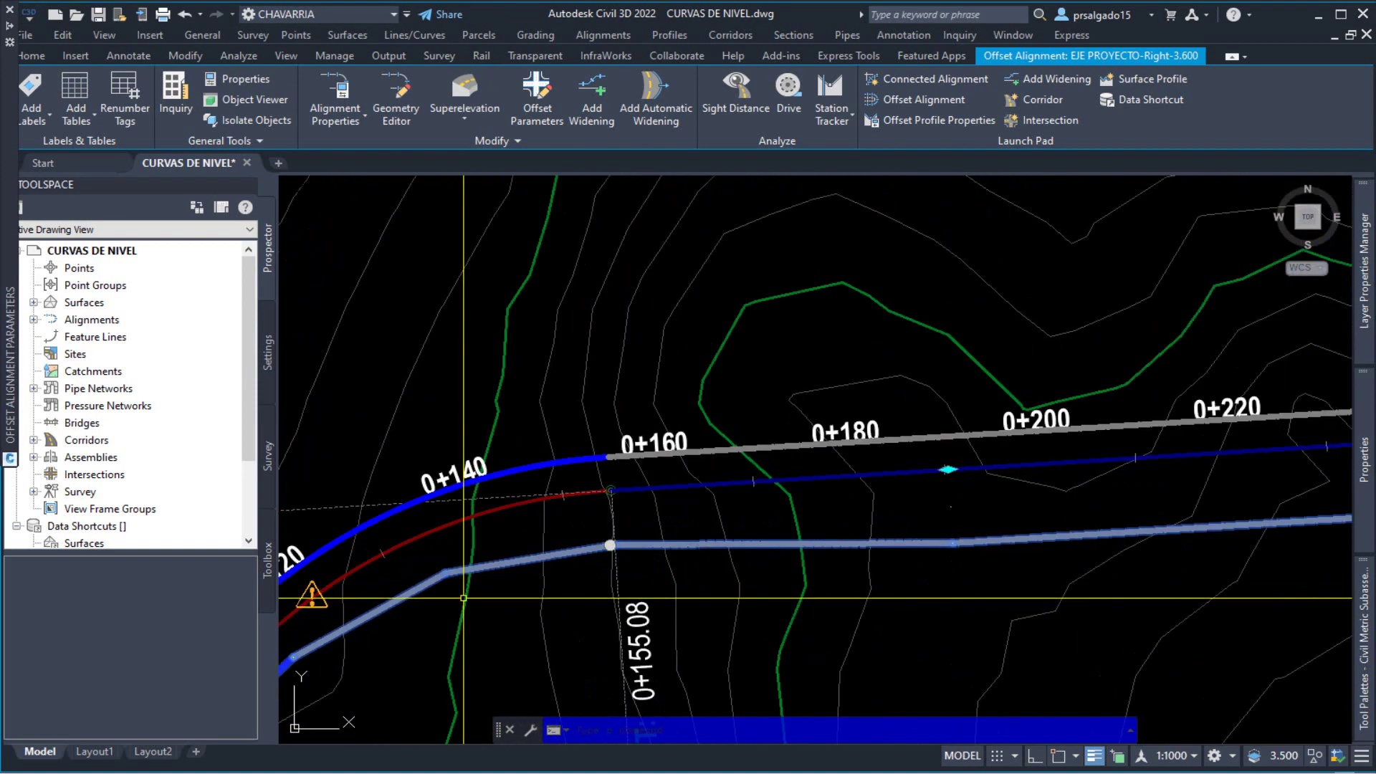
scroll(495, 531, "down", 3)
scroll(513, 457, "up", 5)
scroll(530, 488, "down", 5)
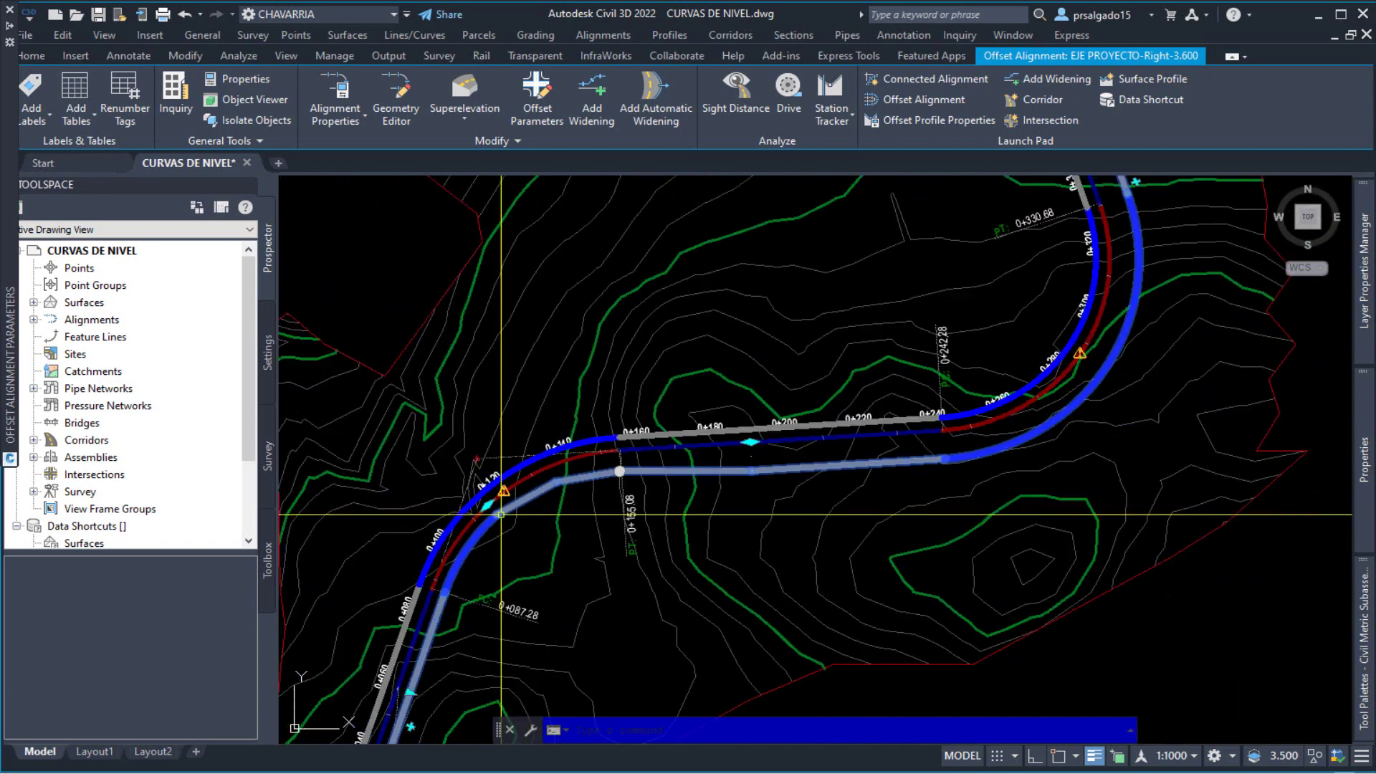
scroll(557, 507, "up", 3)
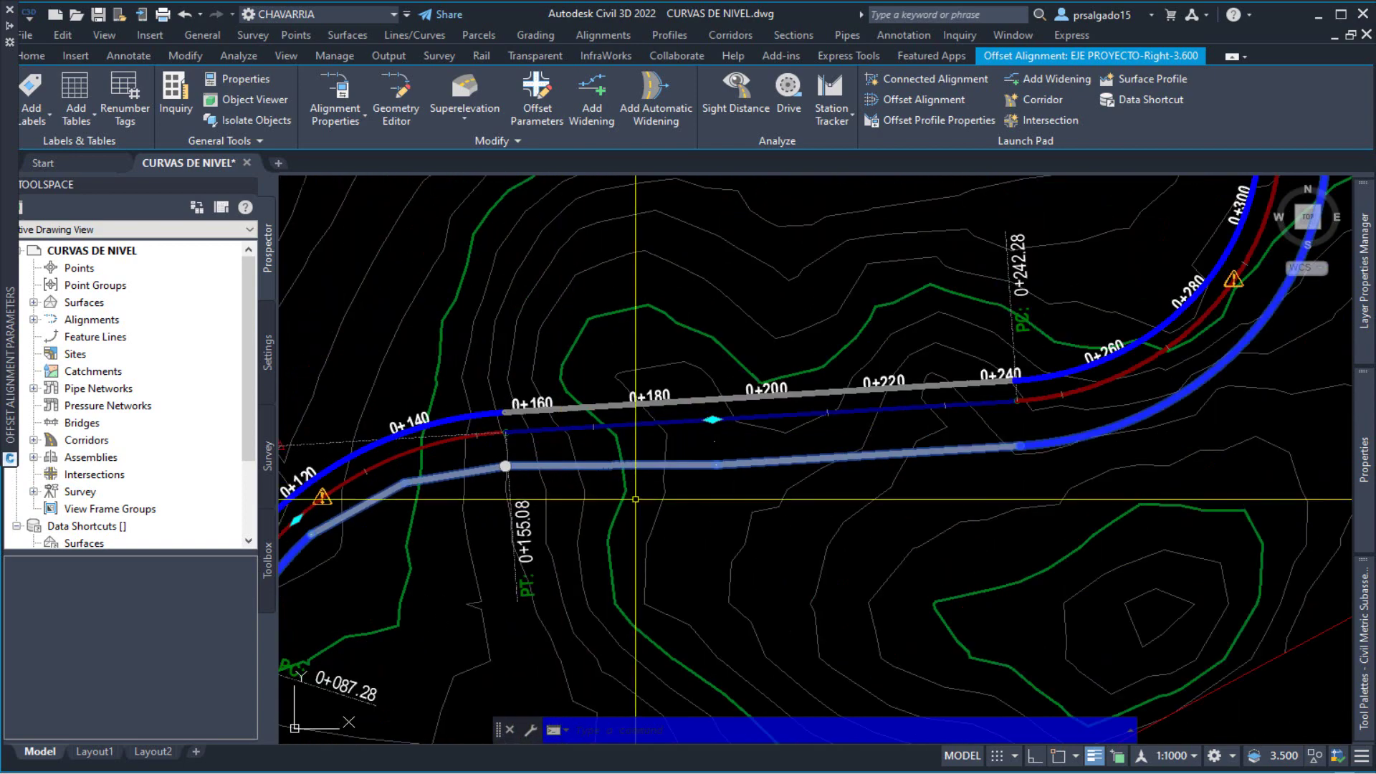
scroll(678, 525, "down", 6)
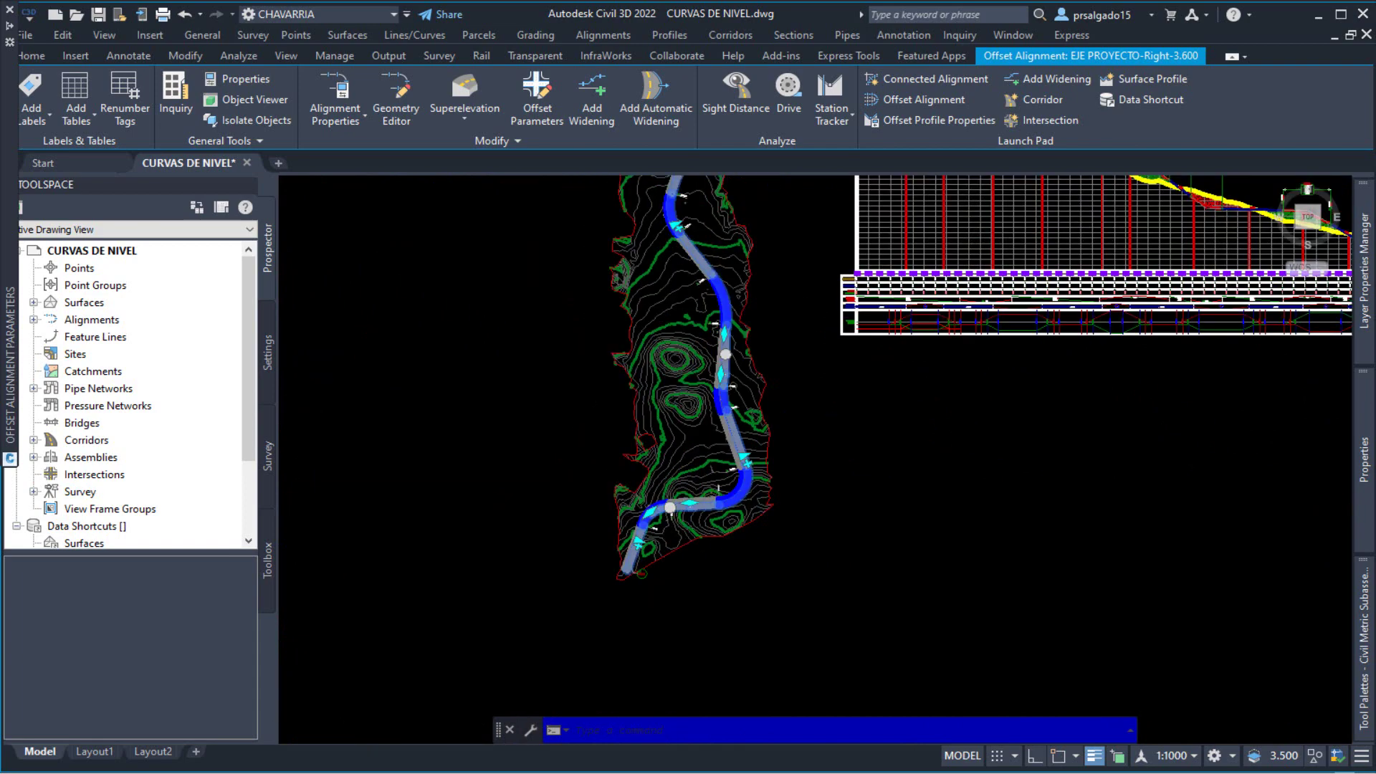
scroll(717, 315, "up", 8)
scroll(716, 316, "down", 5)
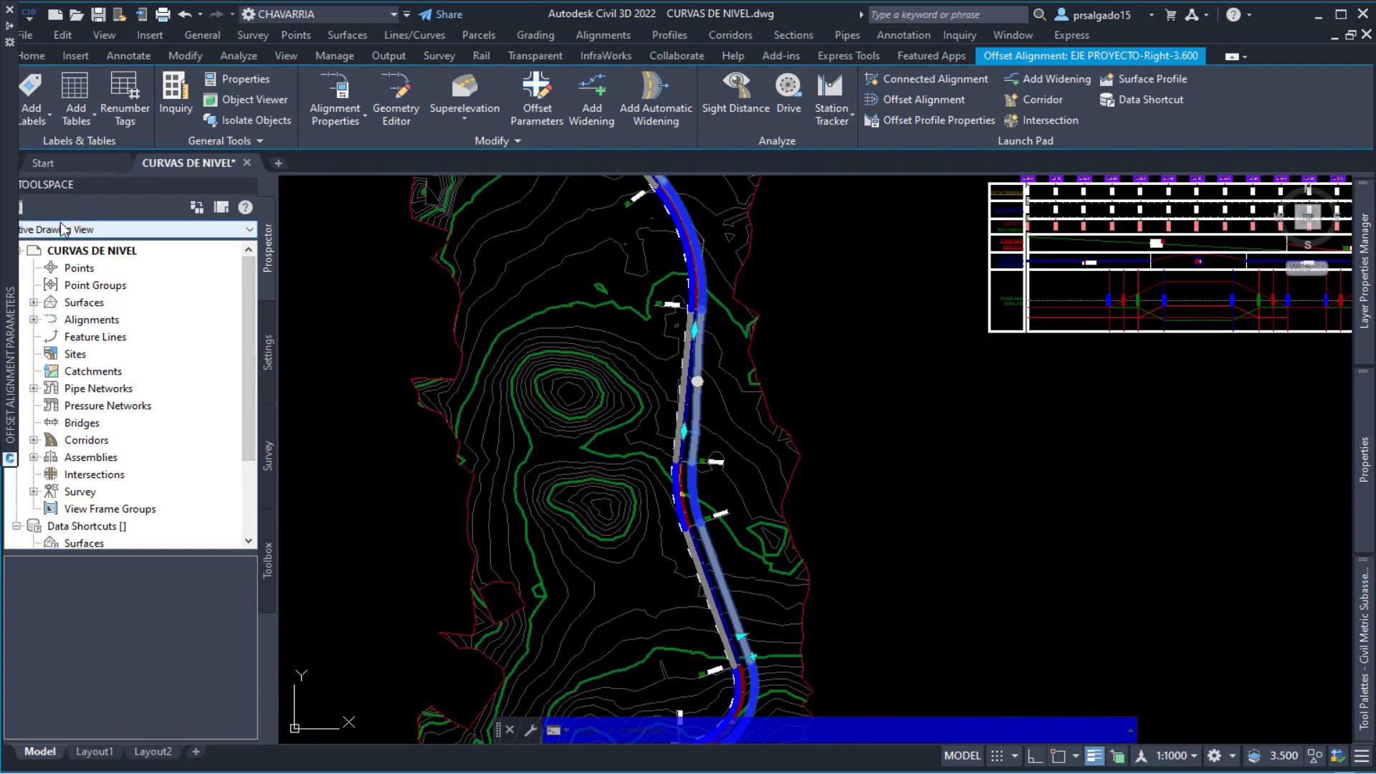
Set the widening's start station to 0+200 in the offset alignment parameters.
mouse_move(6, 215)
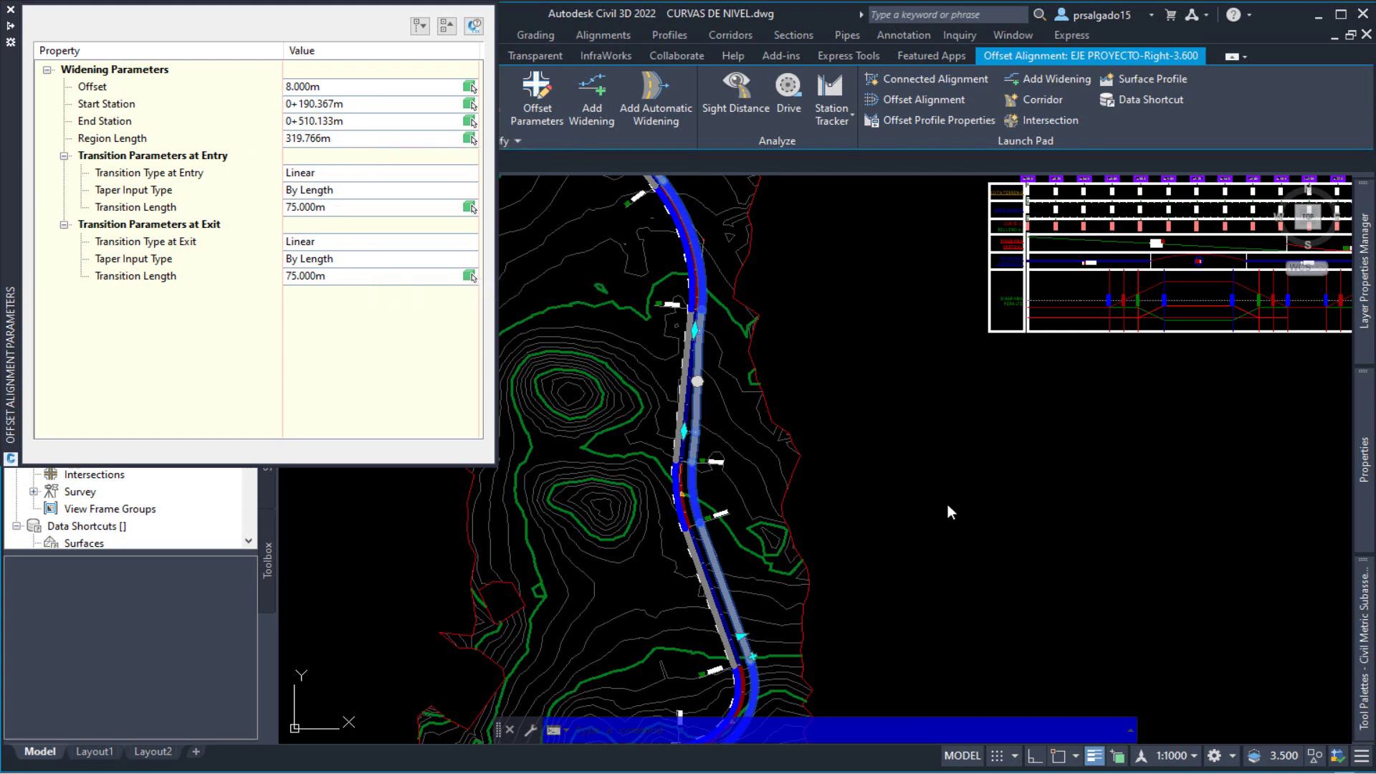
scroll(960, 490, "down", 2)
scroll(828, 602, "up", 5)
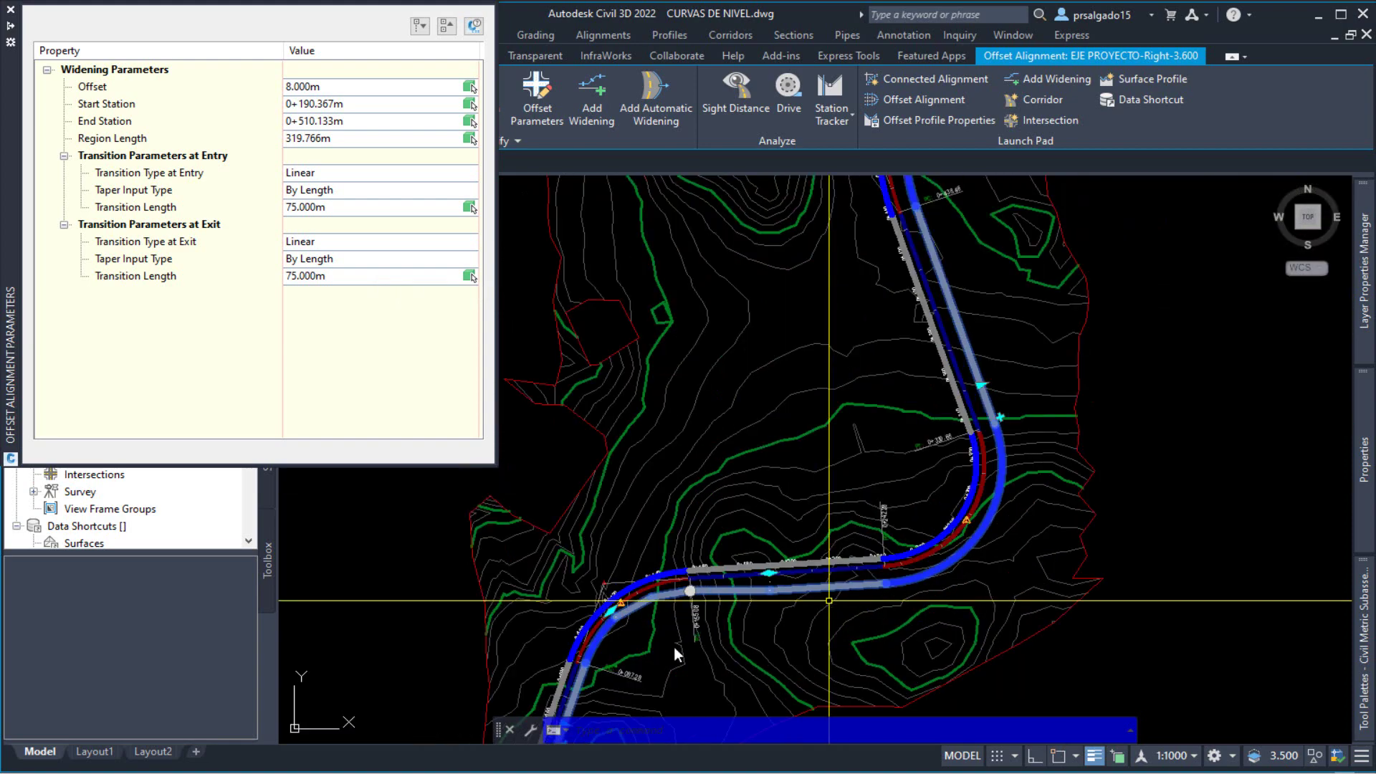
scroll(691, 630, "up", 3)
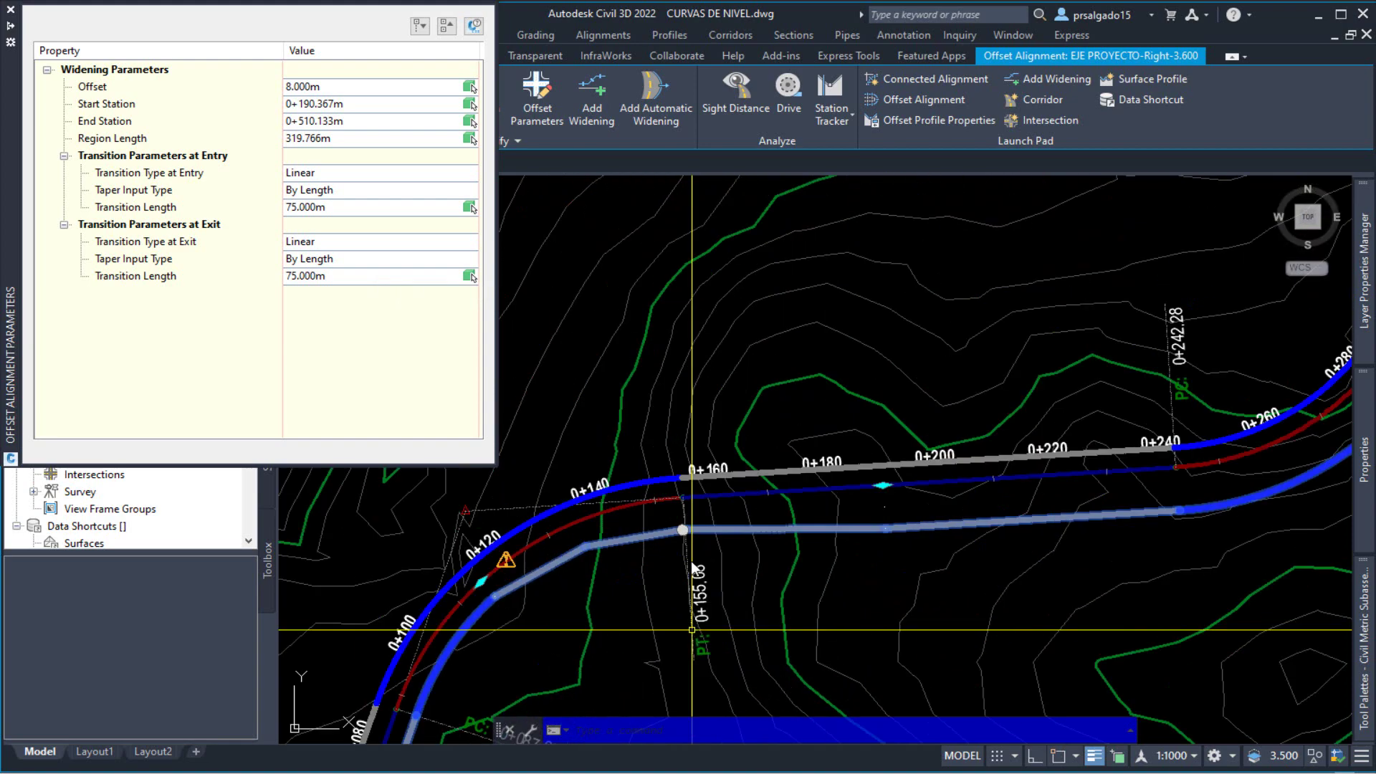
scroll(691, 560, "down", 2)
scroll(1011, 521, "up", 2)
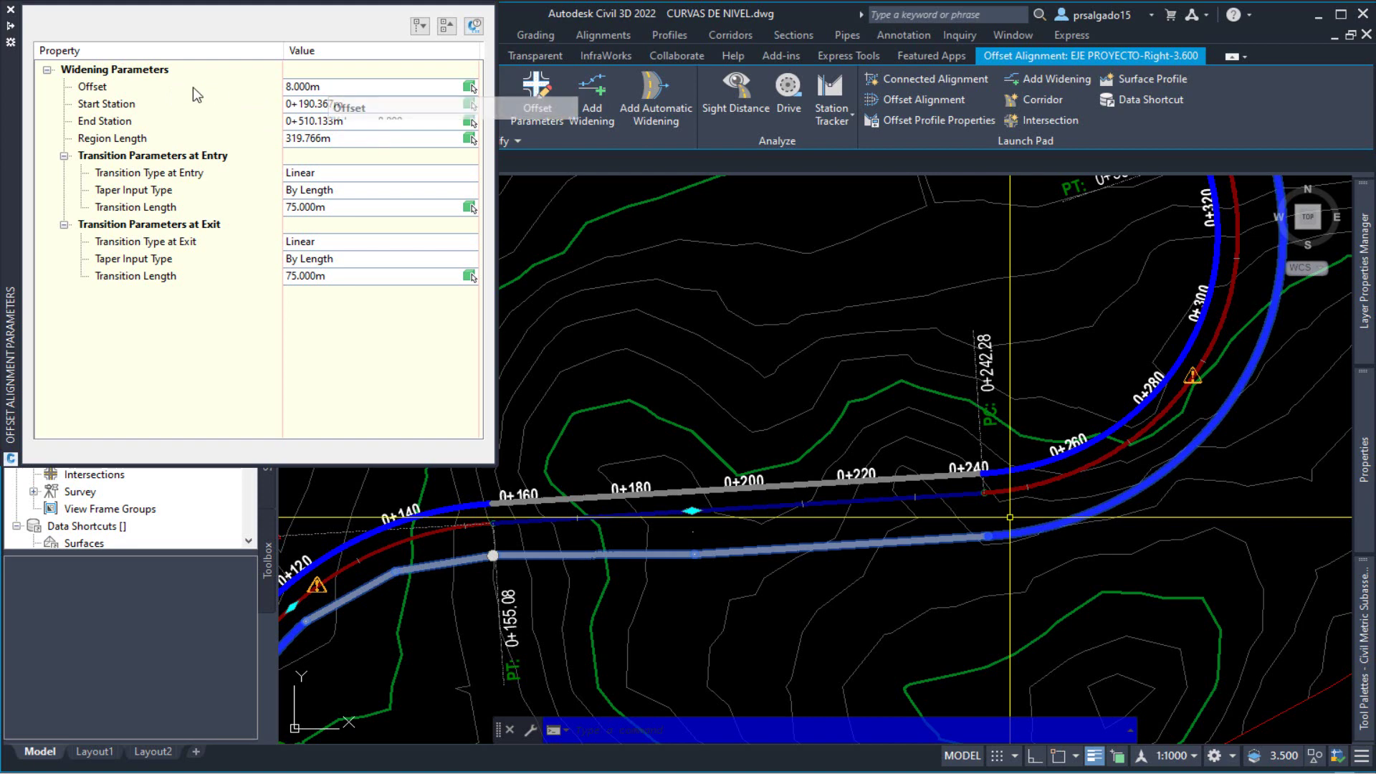
left_click(342, 105)
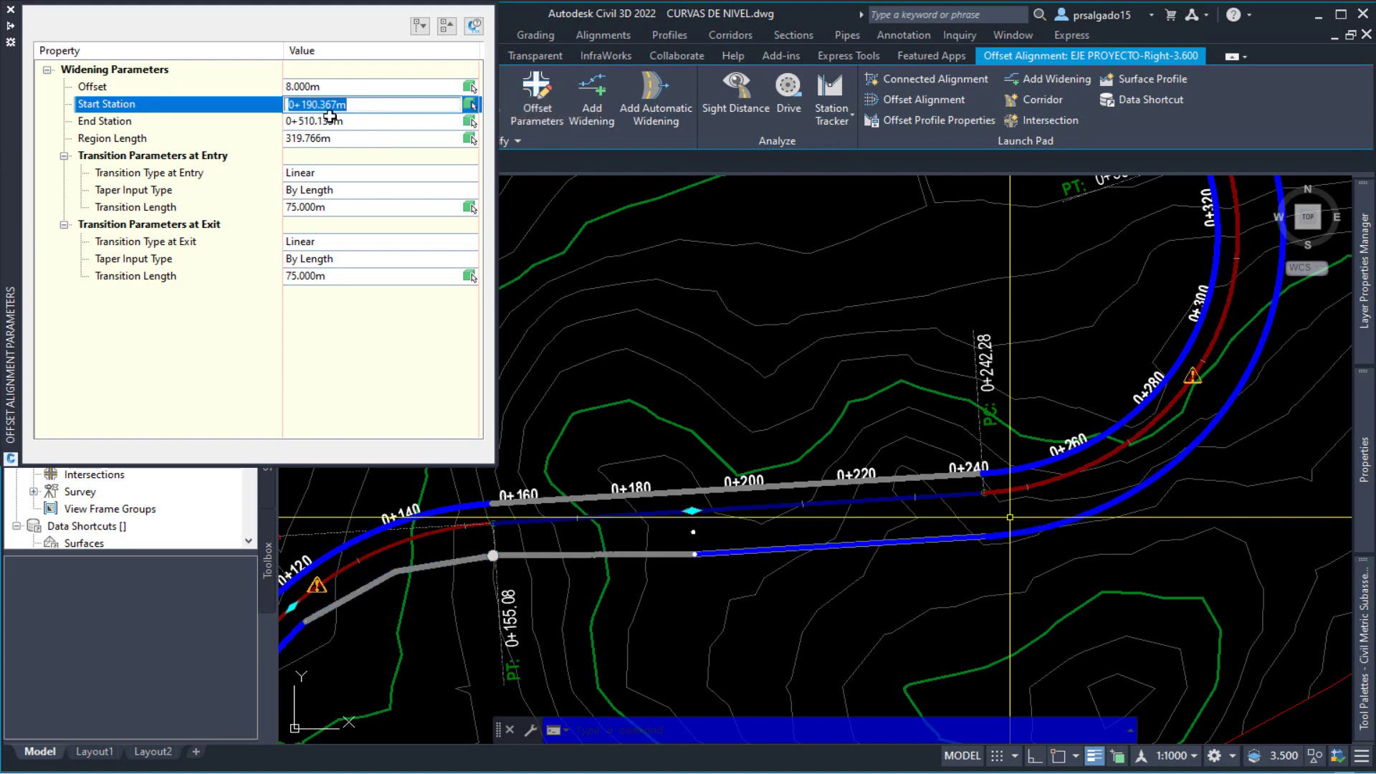
left_click(308, 106)
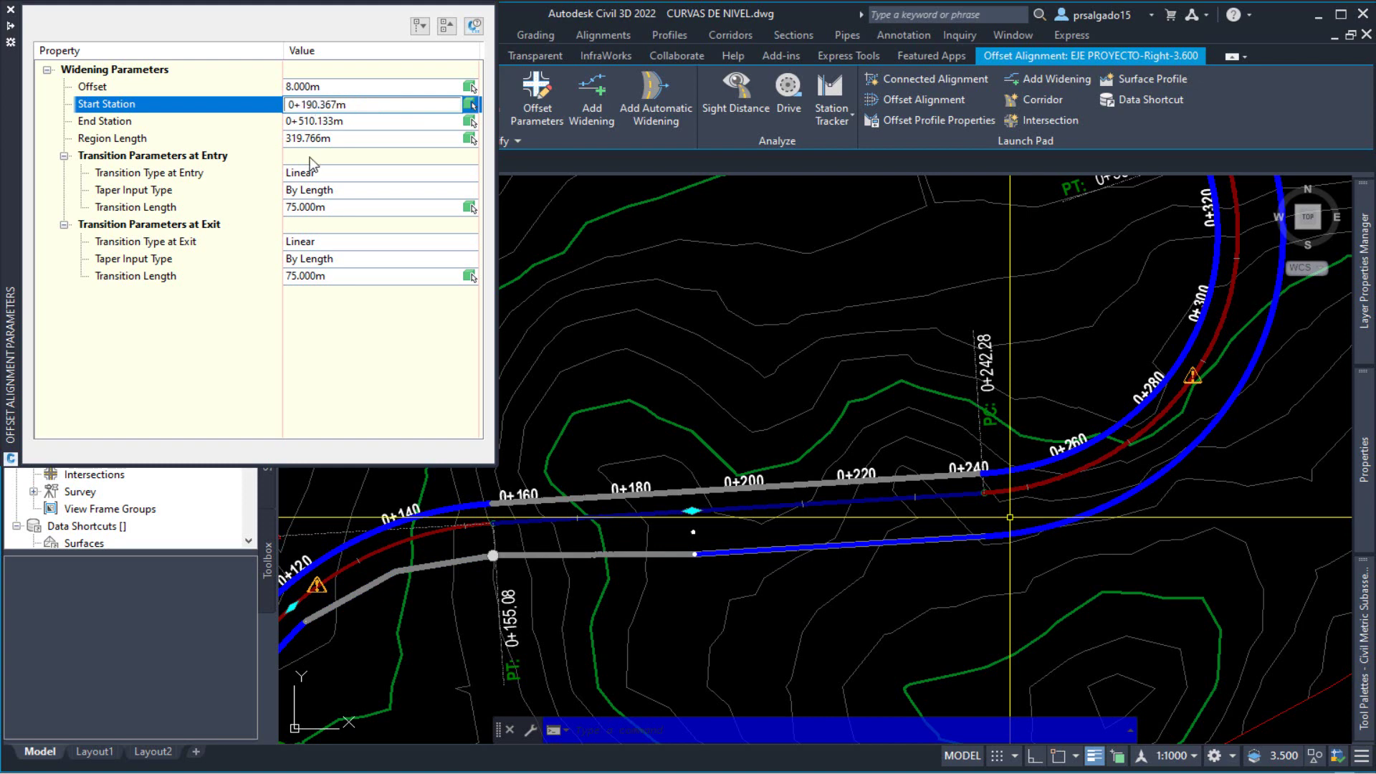
key("BackSpace")
key("BackSpace")
key("BackSpace")
key("BackSpace")
key("Delete")
key("Delete")
left_click(337, 122)
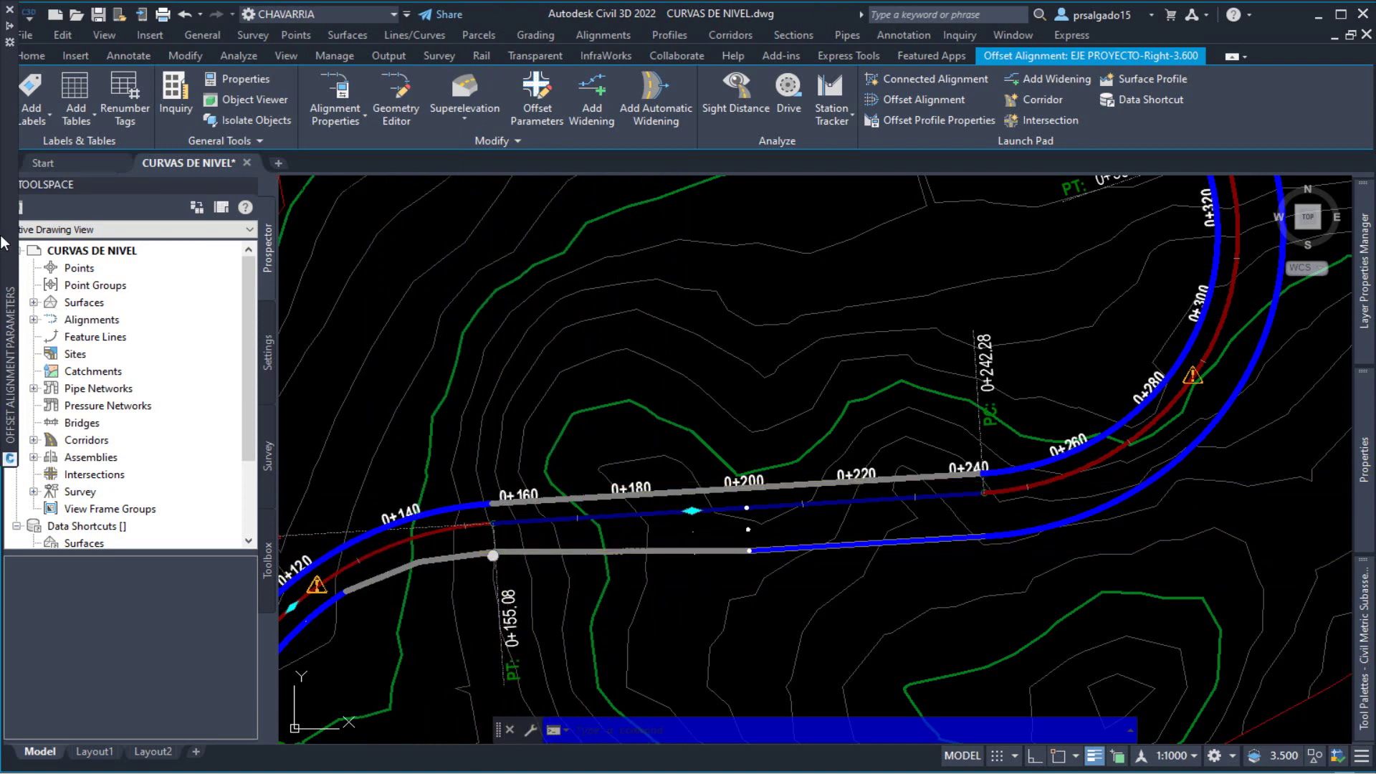
Set the widening's end station to 0+500.
mouse_move(6, 241)
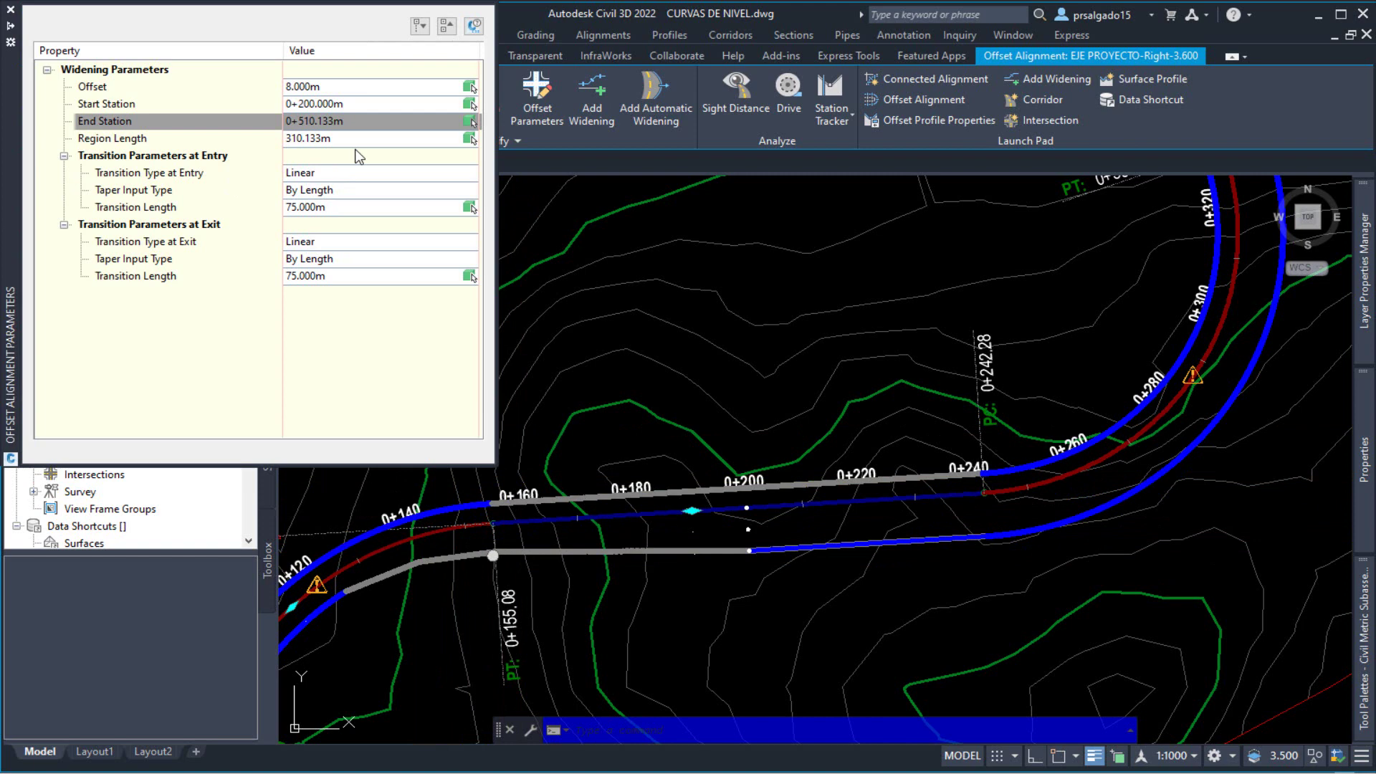
left_click(303, 122)
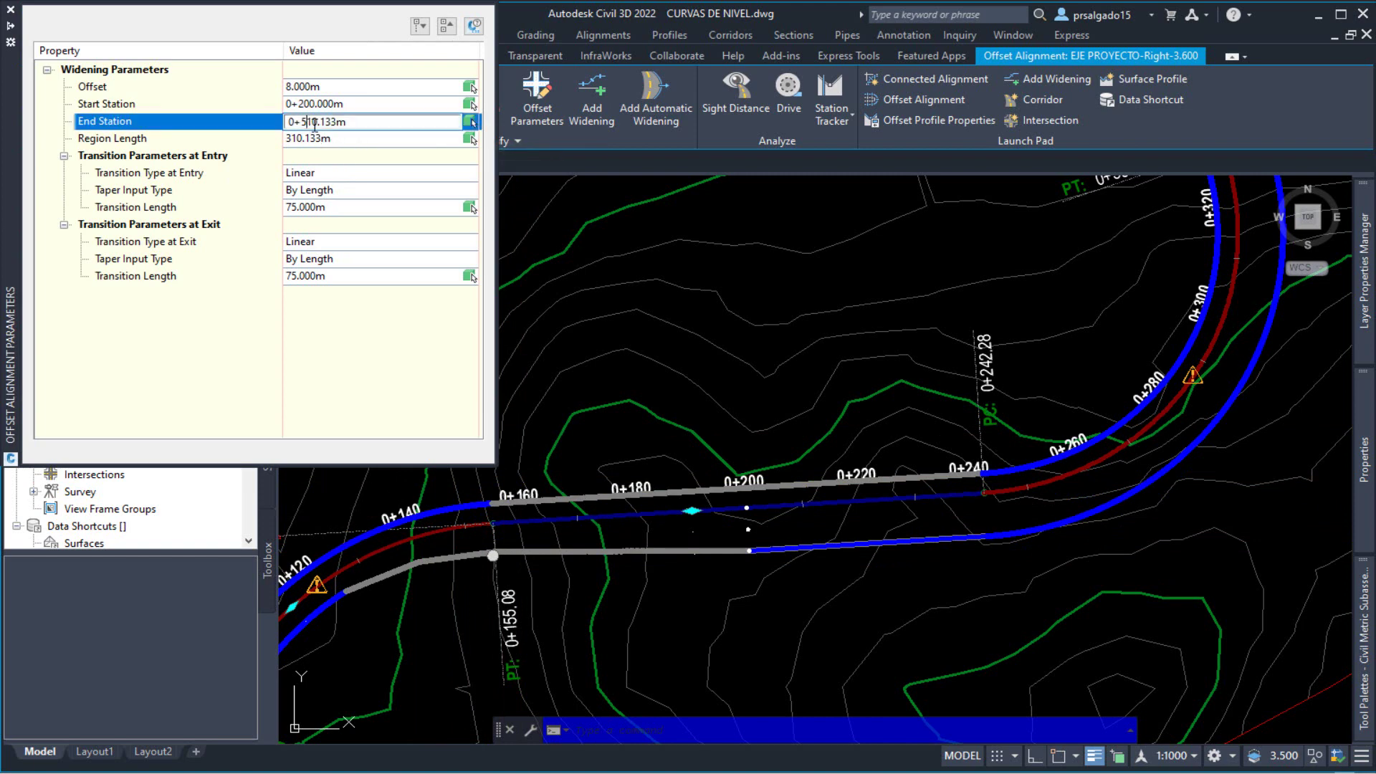
key("Delete")
key("Delete")
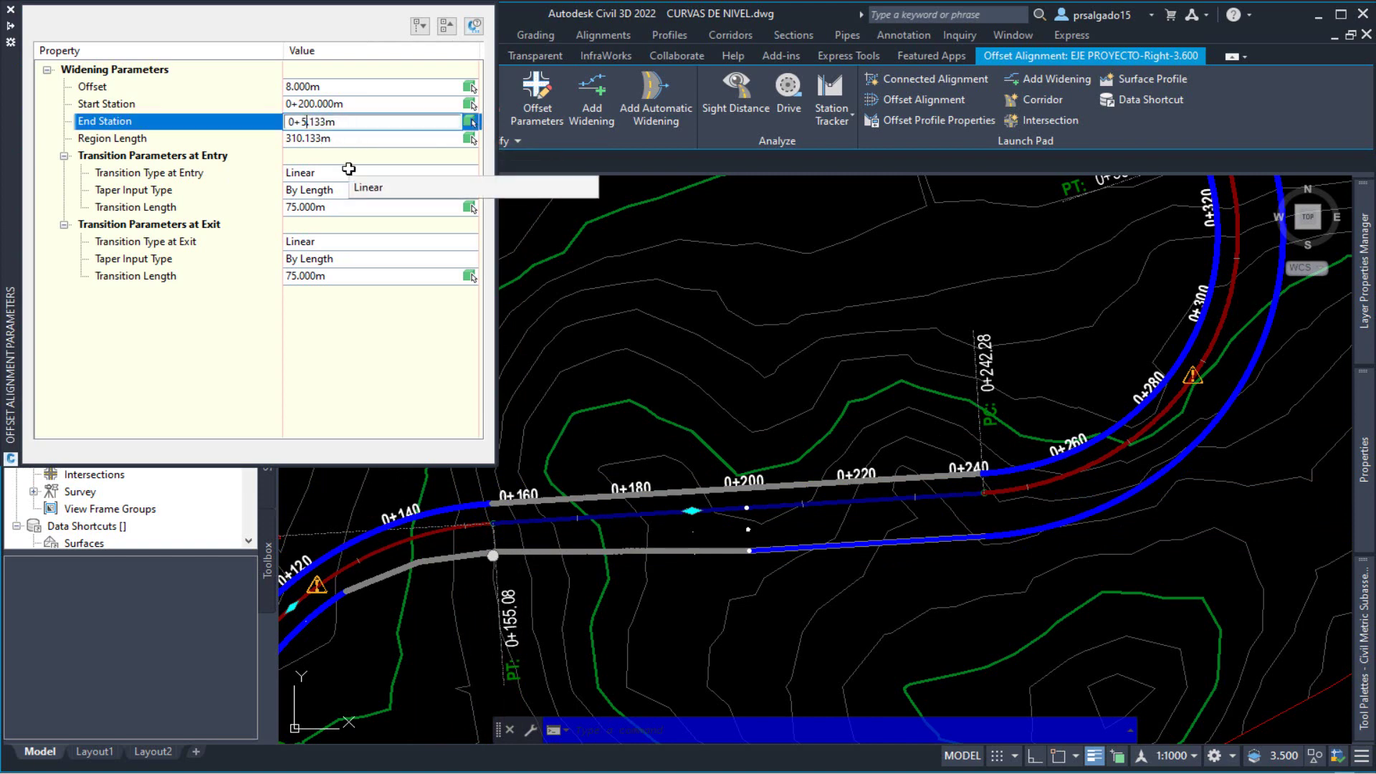
key("Delete")
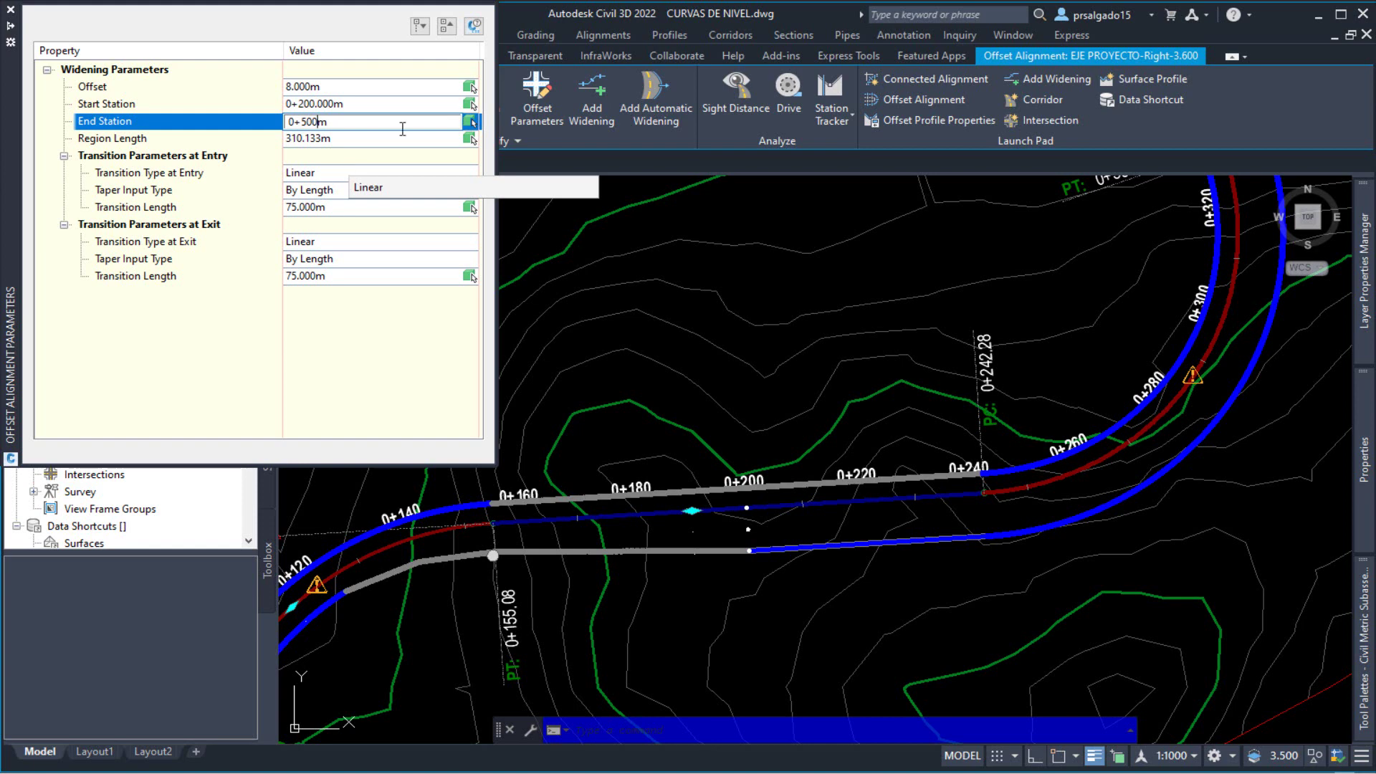
left_click(346, 140)
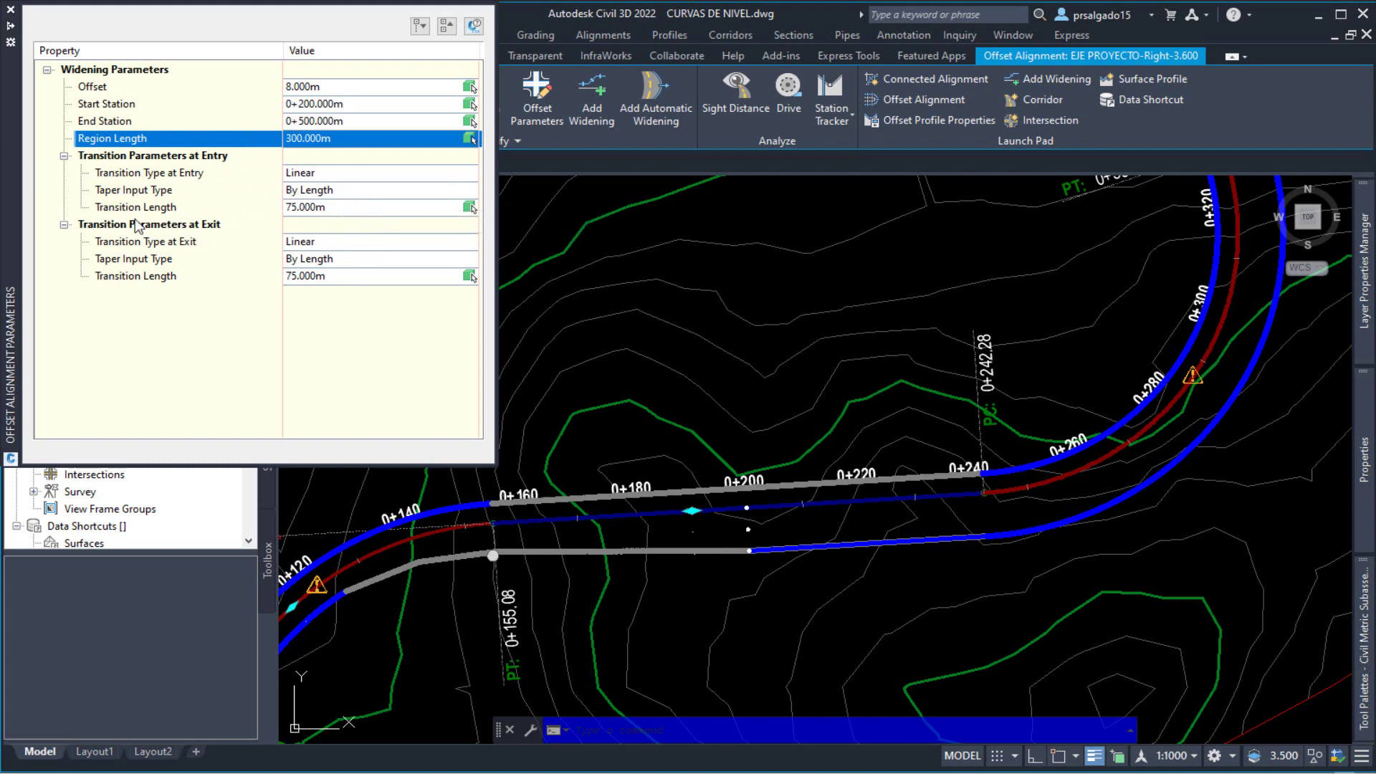
Set the widening's transition length at entry to 60 m.
left_click(349, 214)
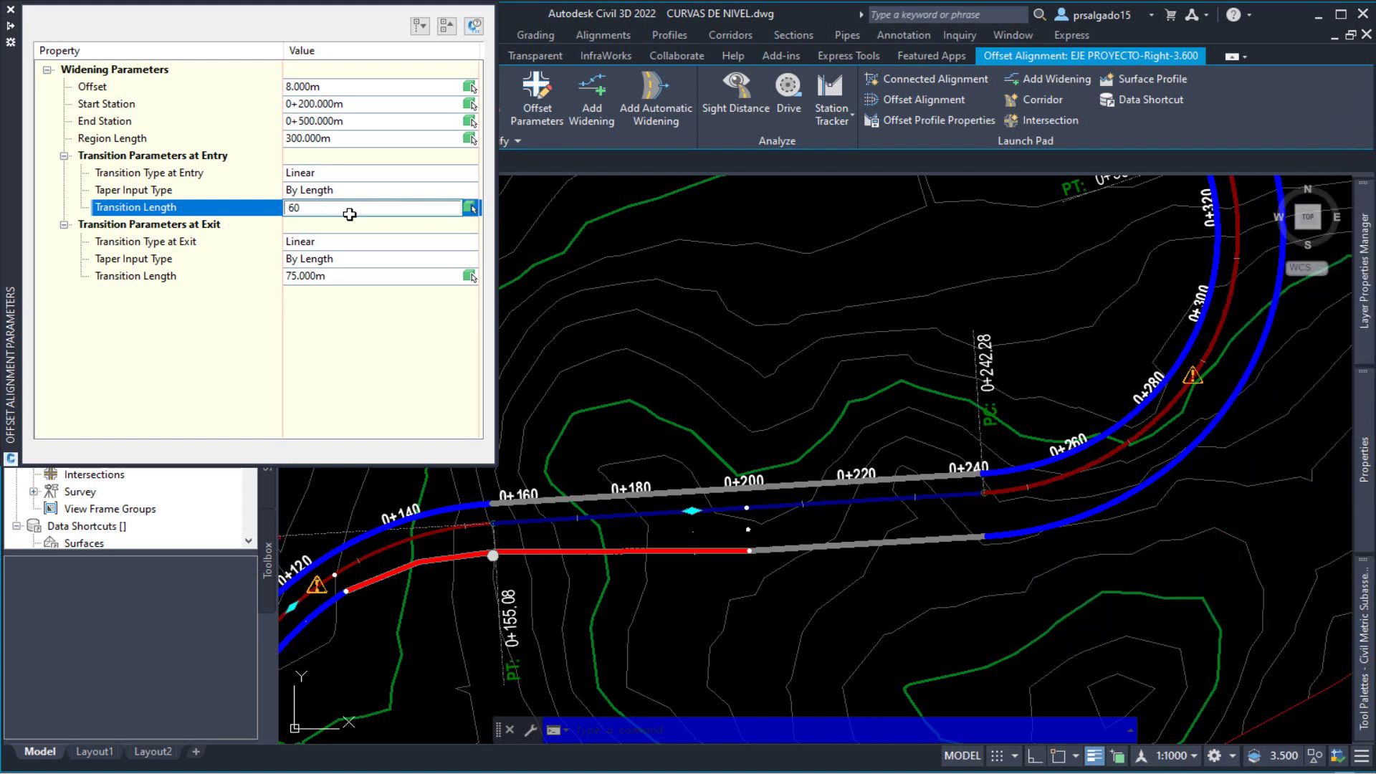
key("Return")
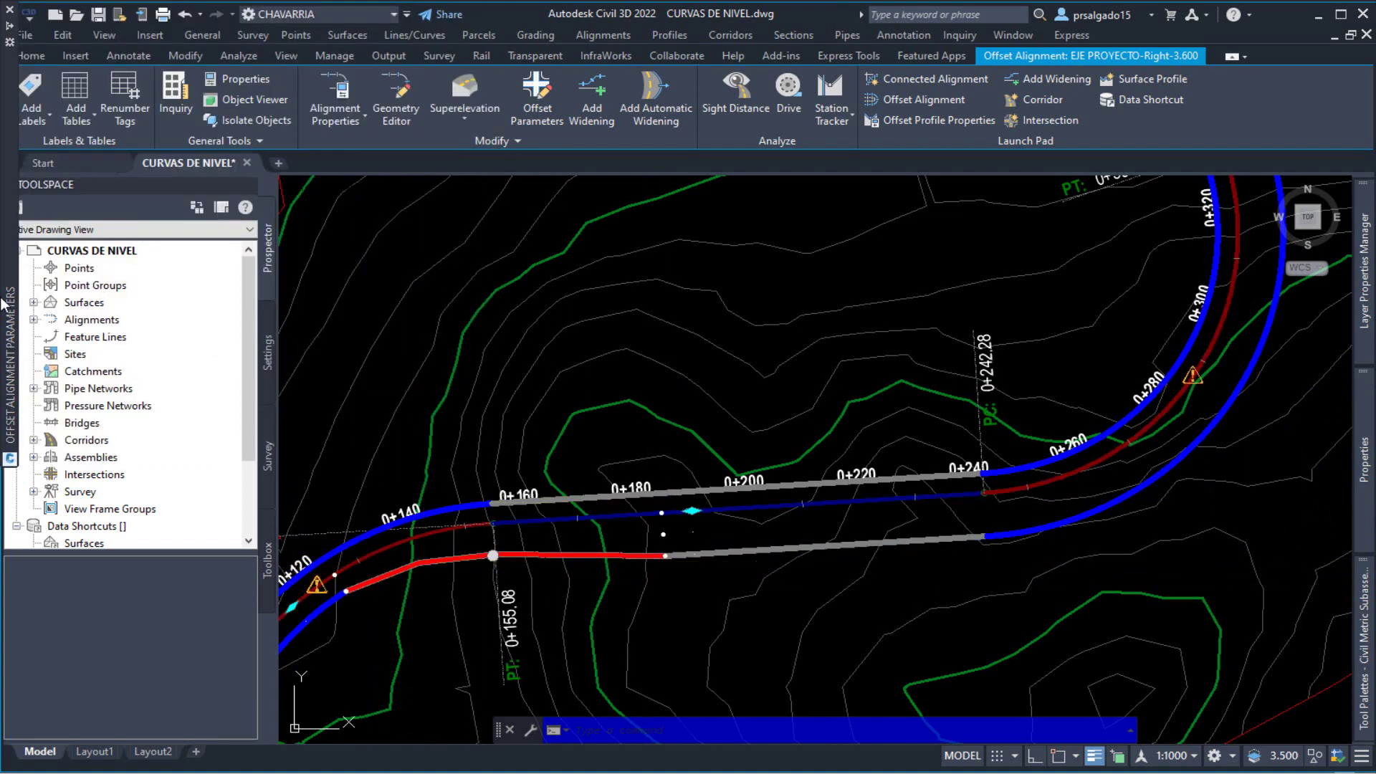
Set the widening's transition length at entry to 40 m in the offset alignment parameters.
mouse_move(5, 307)
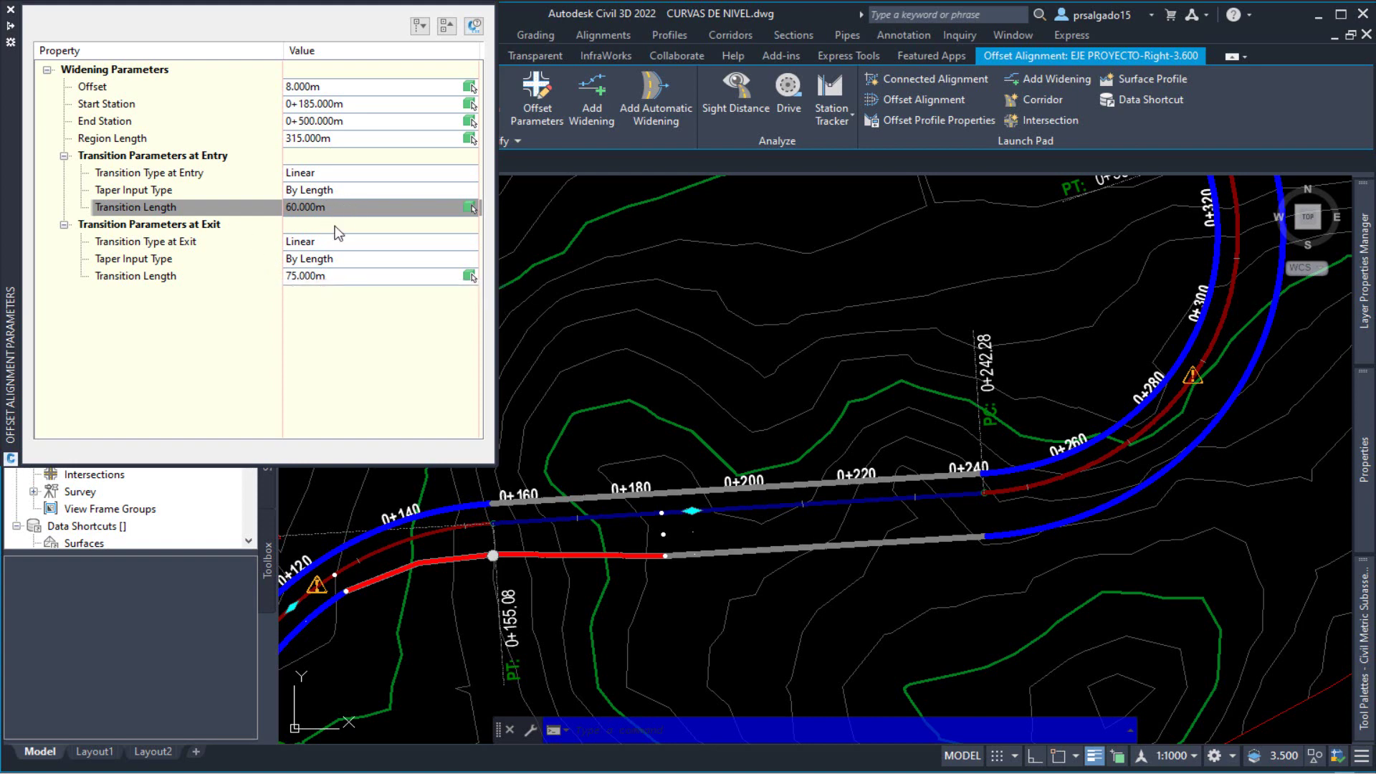
left_click(291, 208)
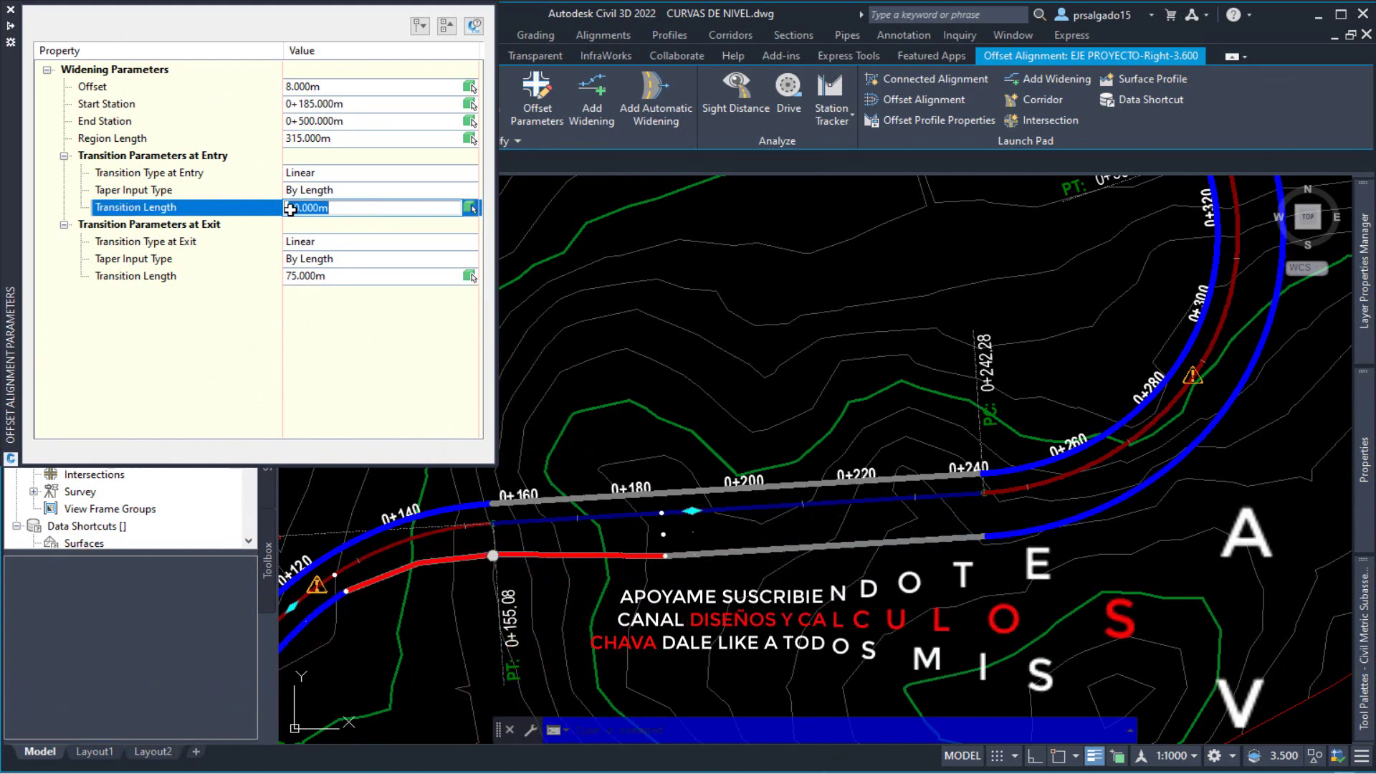
type("5")
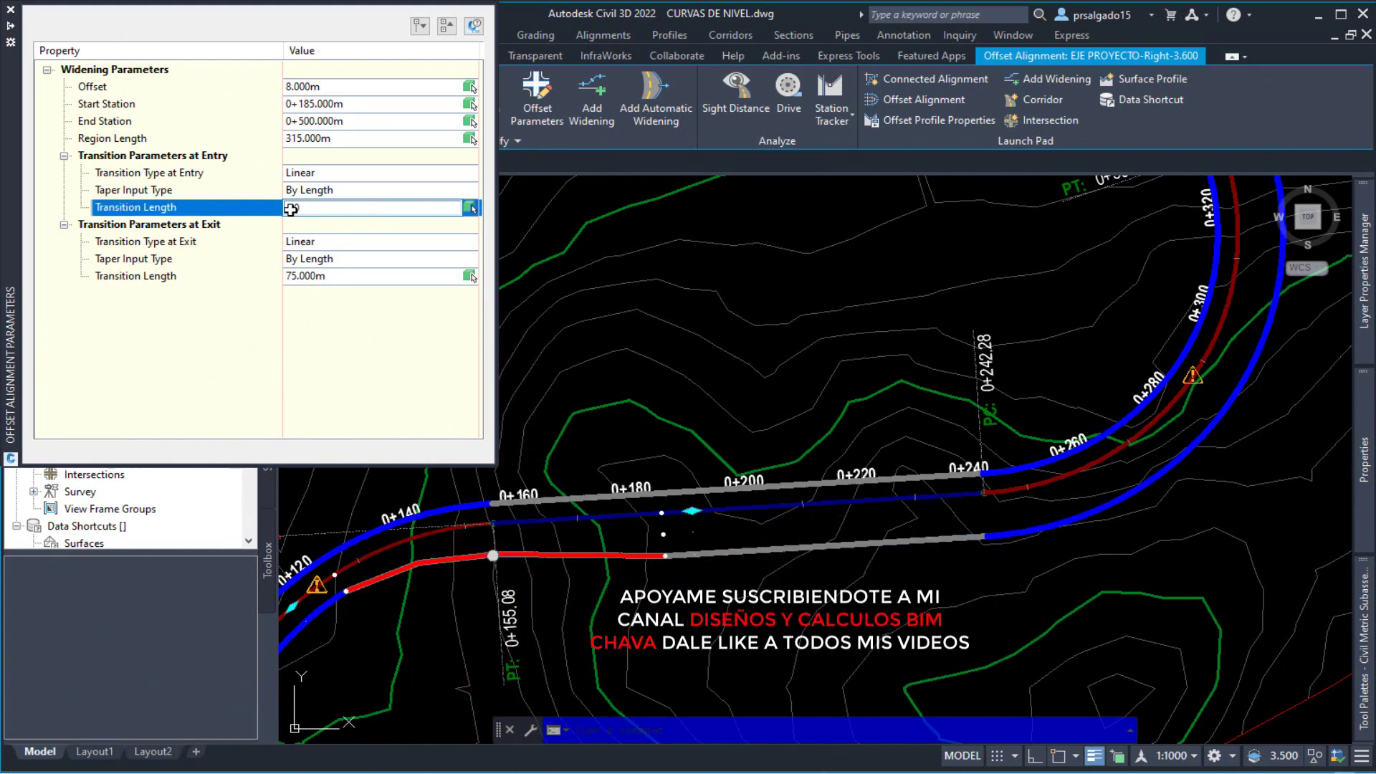
key("Return")
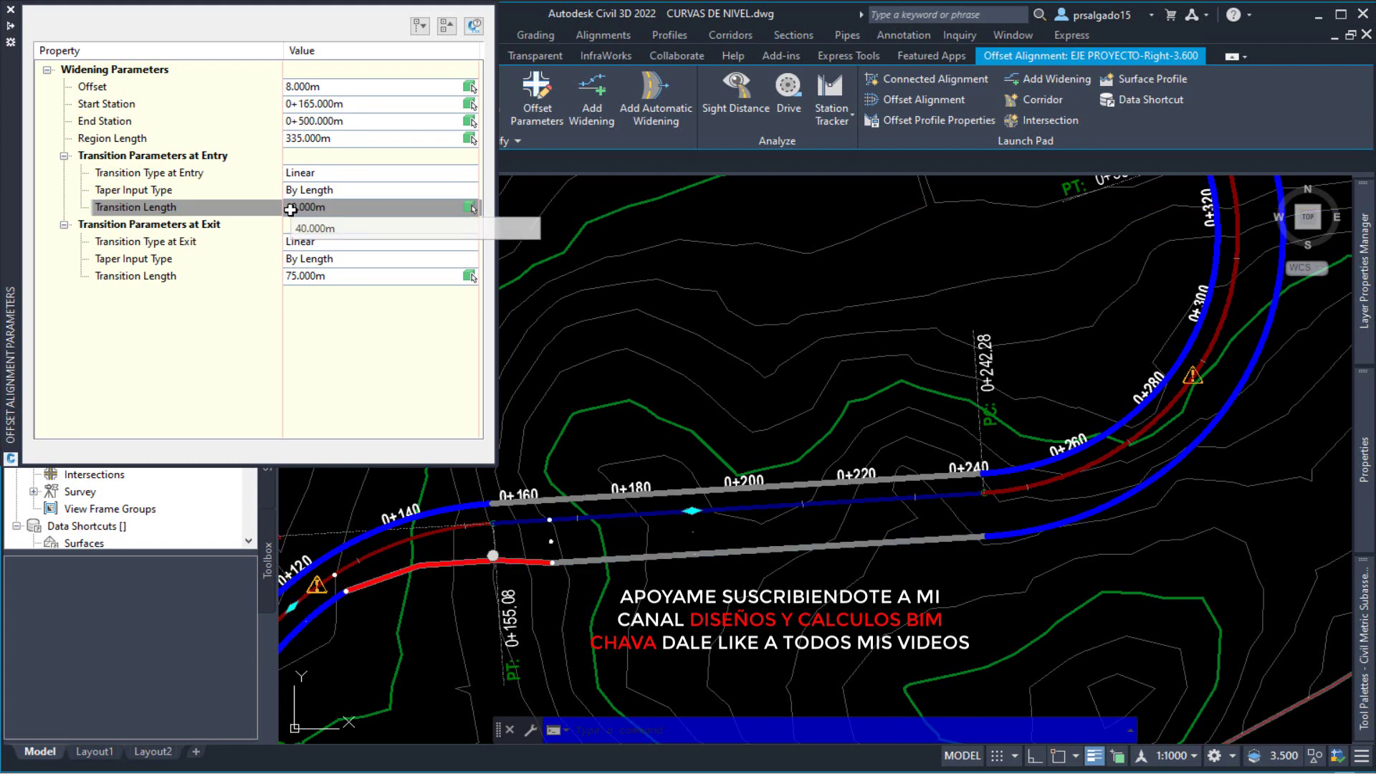
Set the widening's start station back to 0+200 in the offset alignment parameters.
left_click(316, 104)
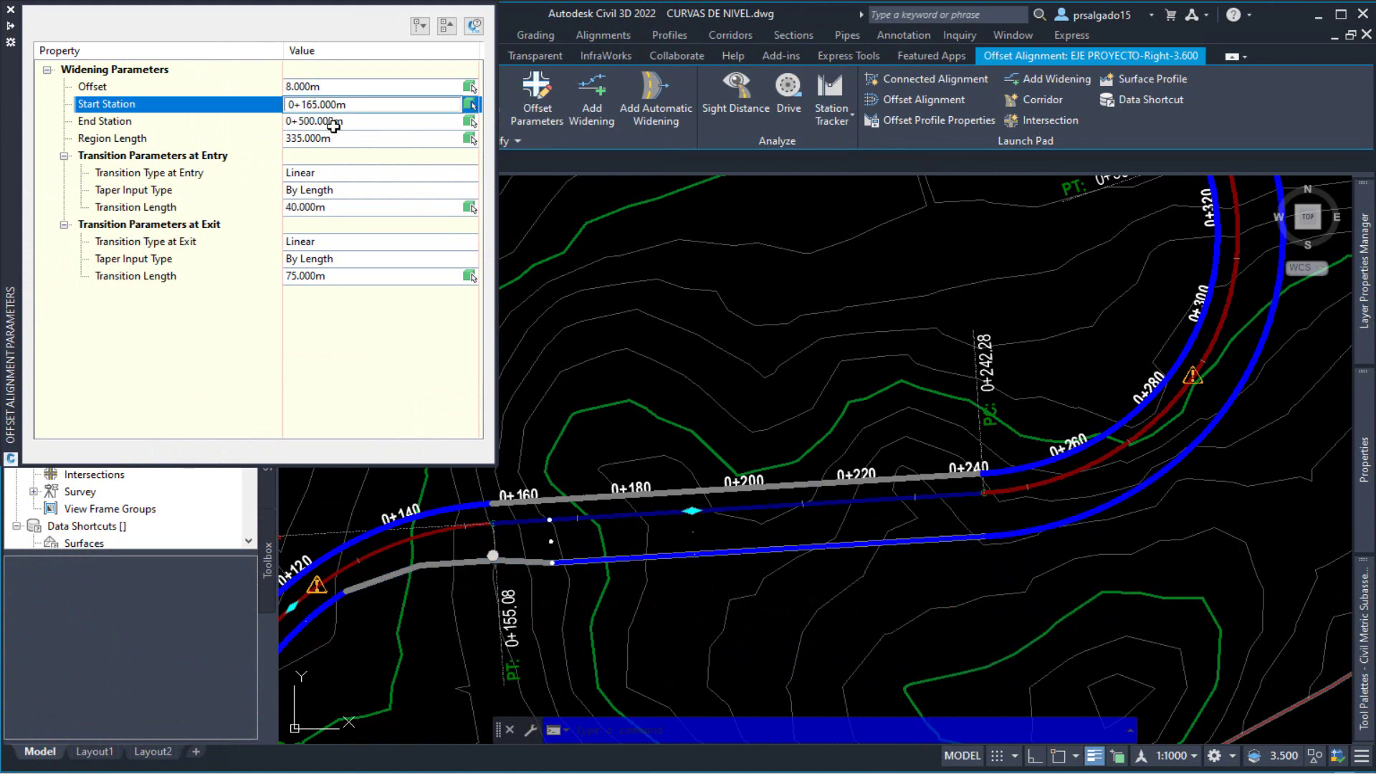
key("BackSpace")
key("BackSpace")
key("BackSpace")
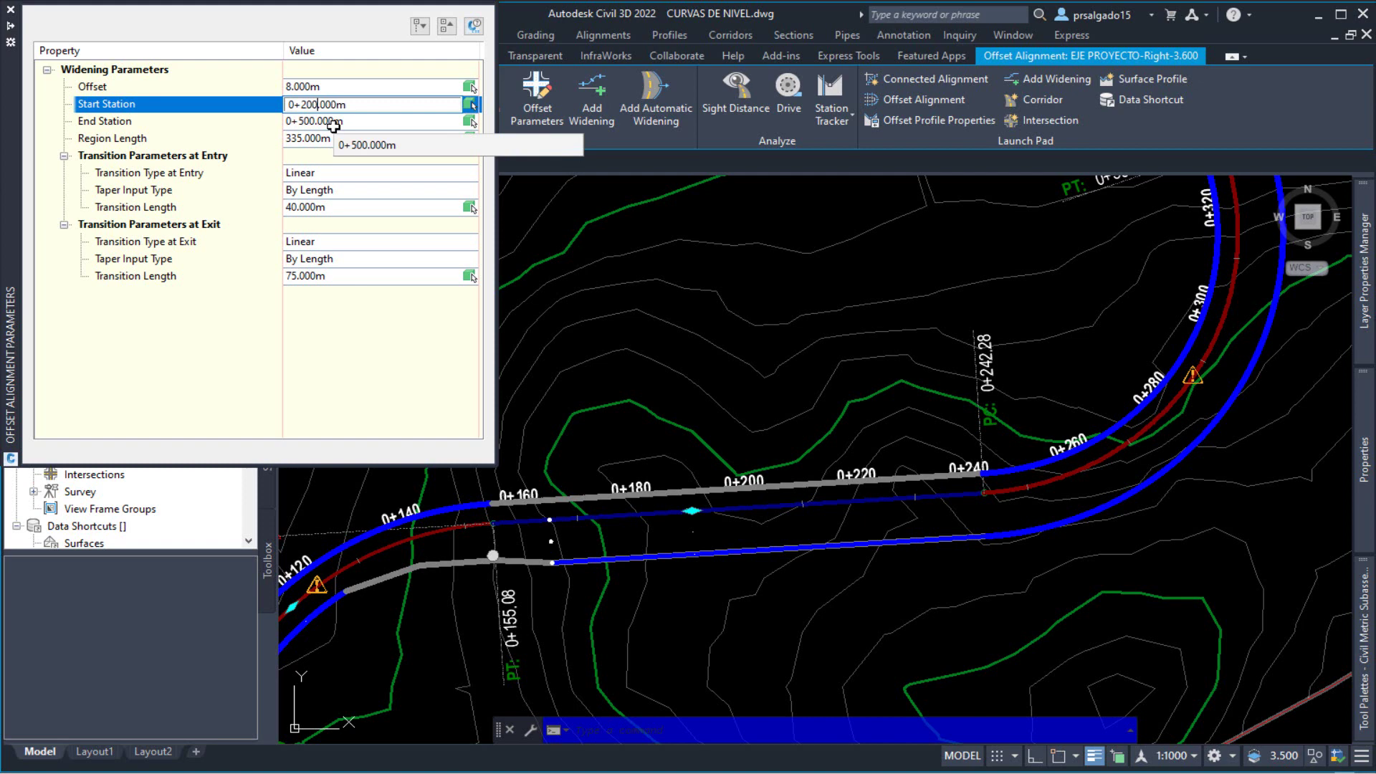
key("Return")
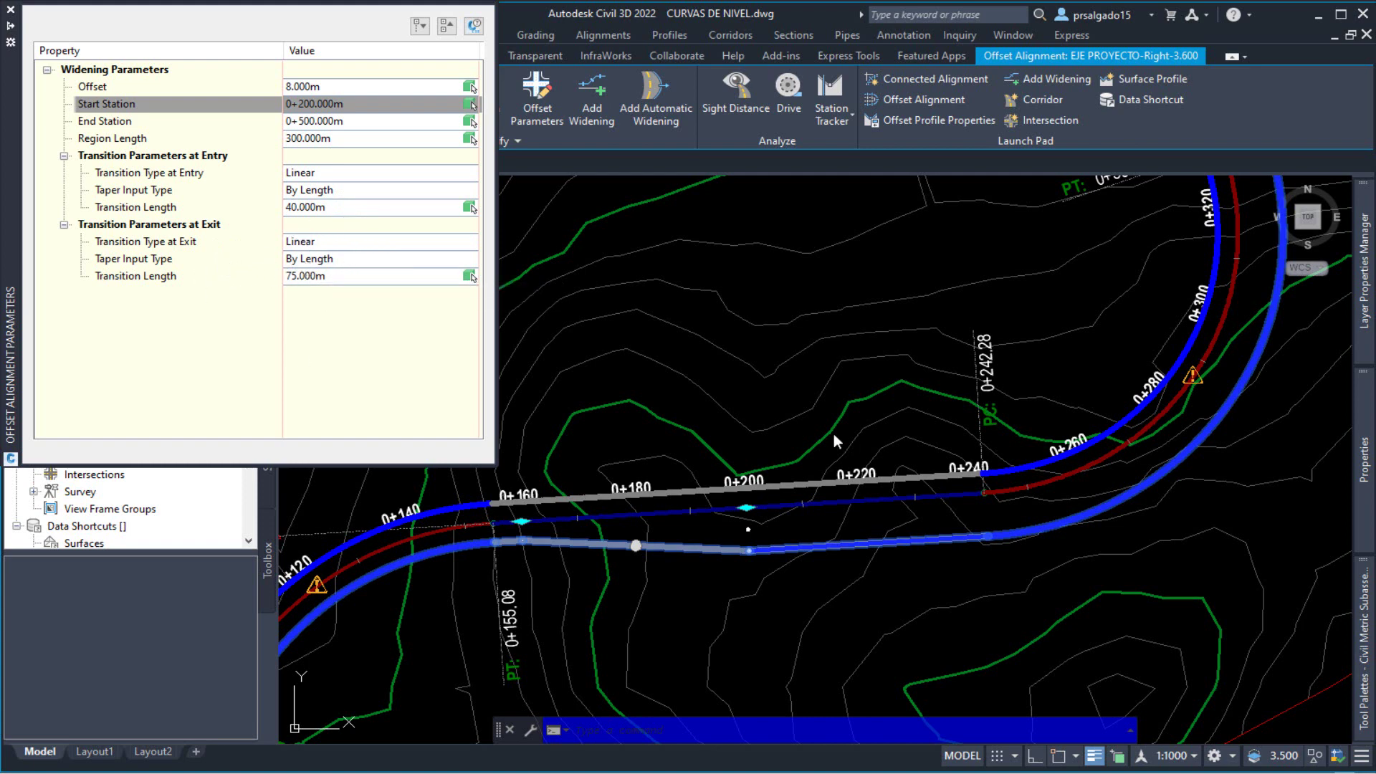
Examine the right offset alignment from the widening's start through its exit transition, checking where it ends relative to the curve near 0+600.
scroll(704, 575, "down", 8)
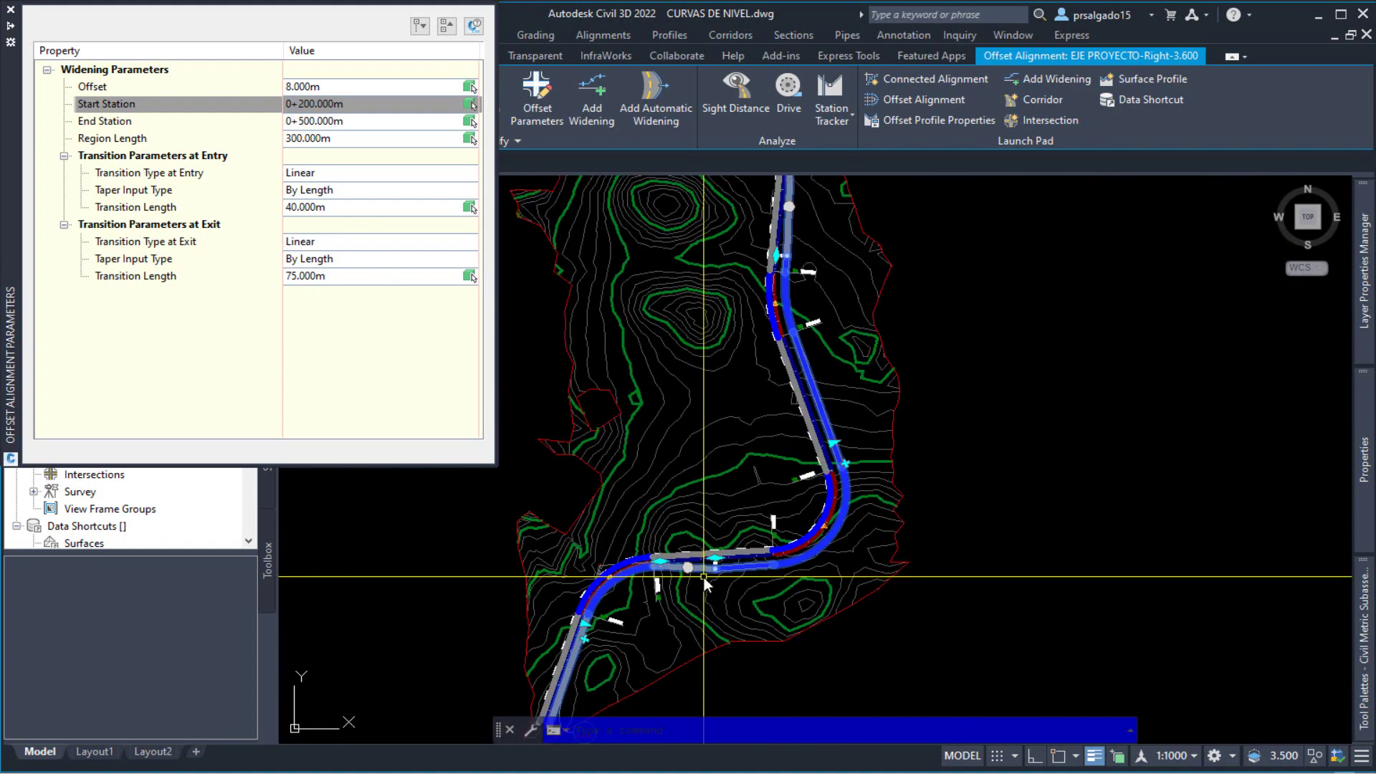
scroll(754, 411, "up", 6)
scroll(751, 411, "down", 4)
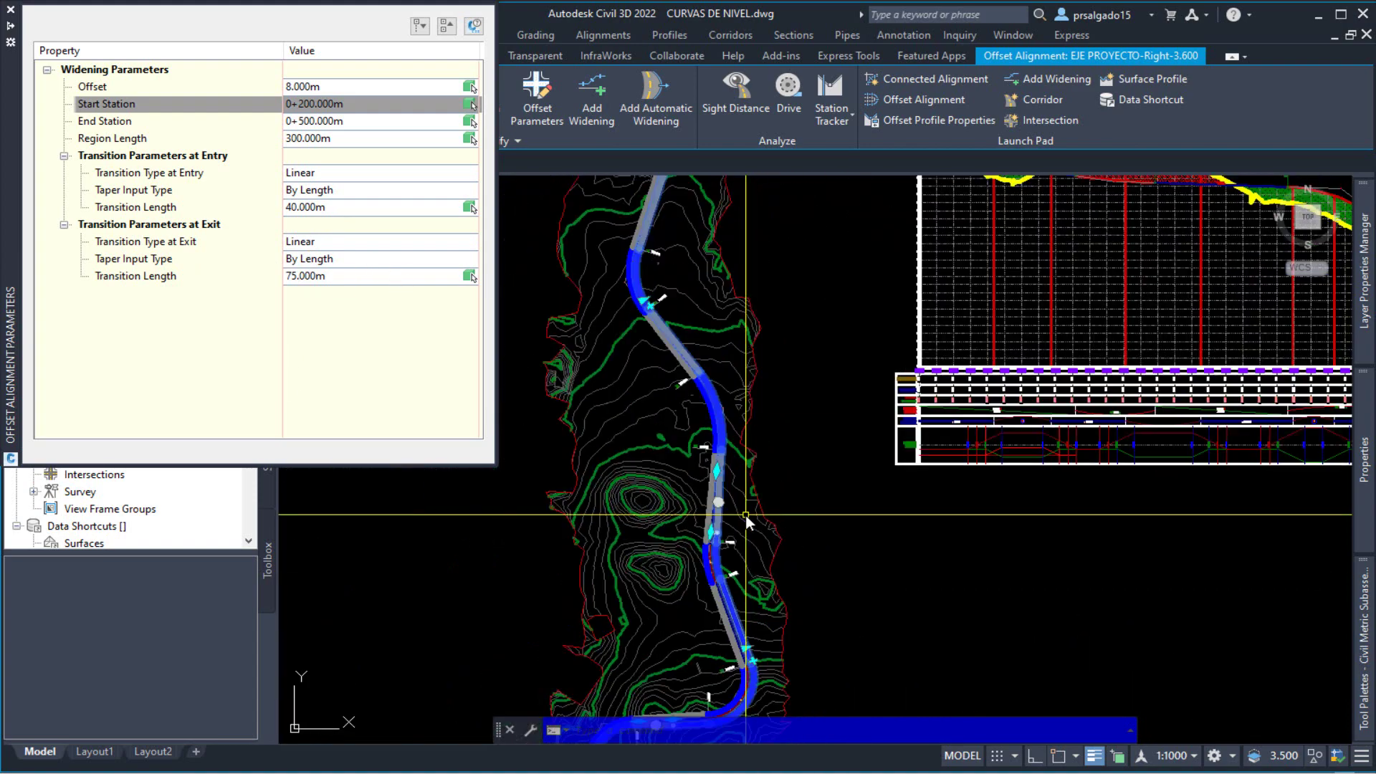
scroll(601, 300, "up", 5)
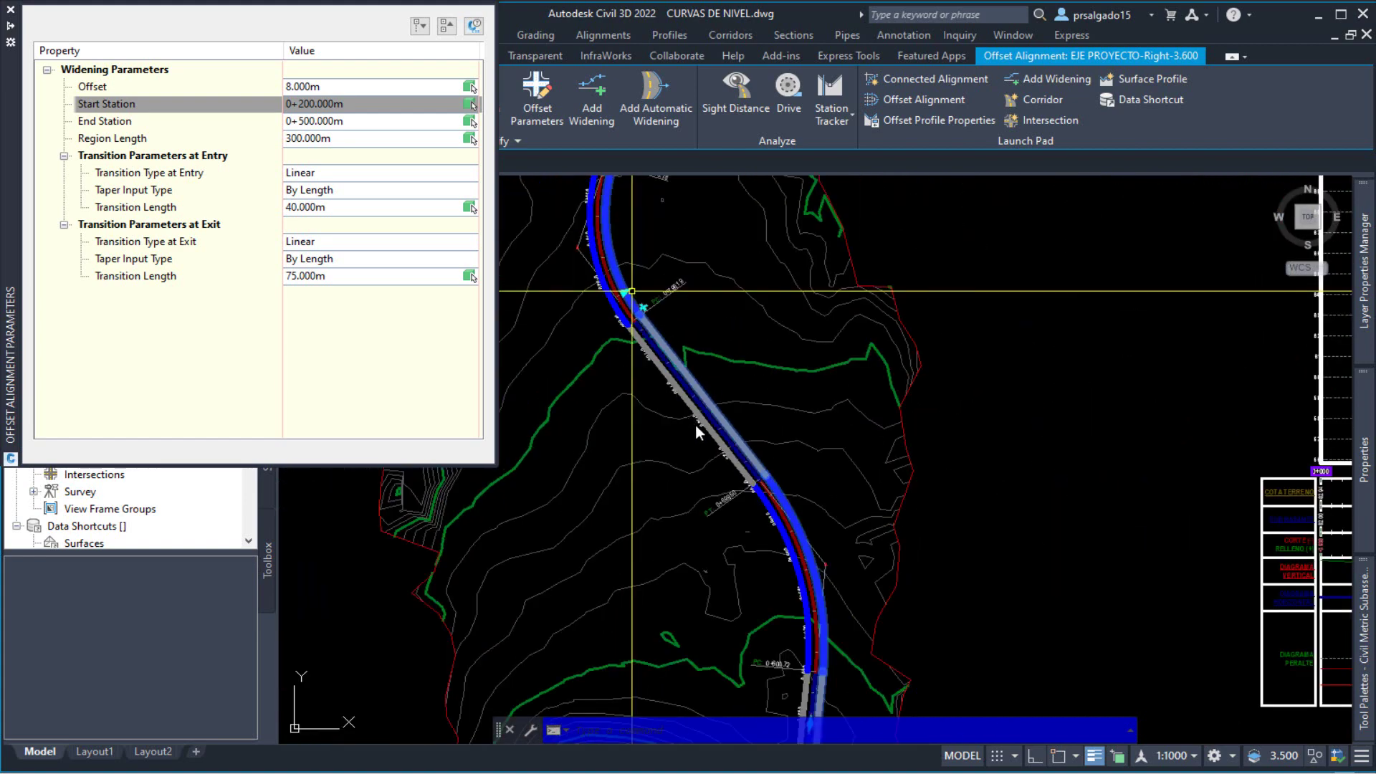
scroll(674, 516, "up", 3)
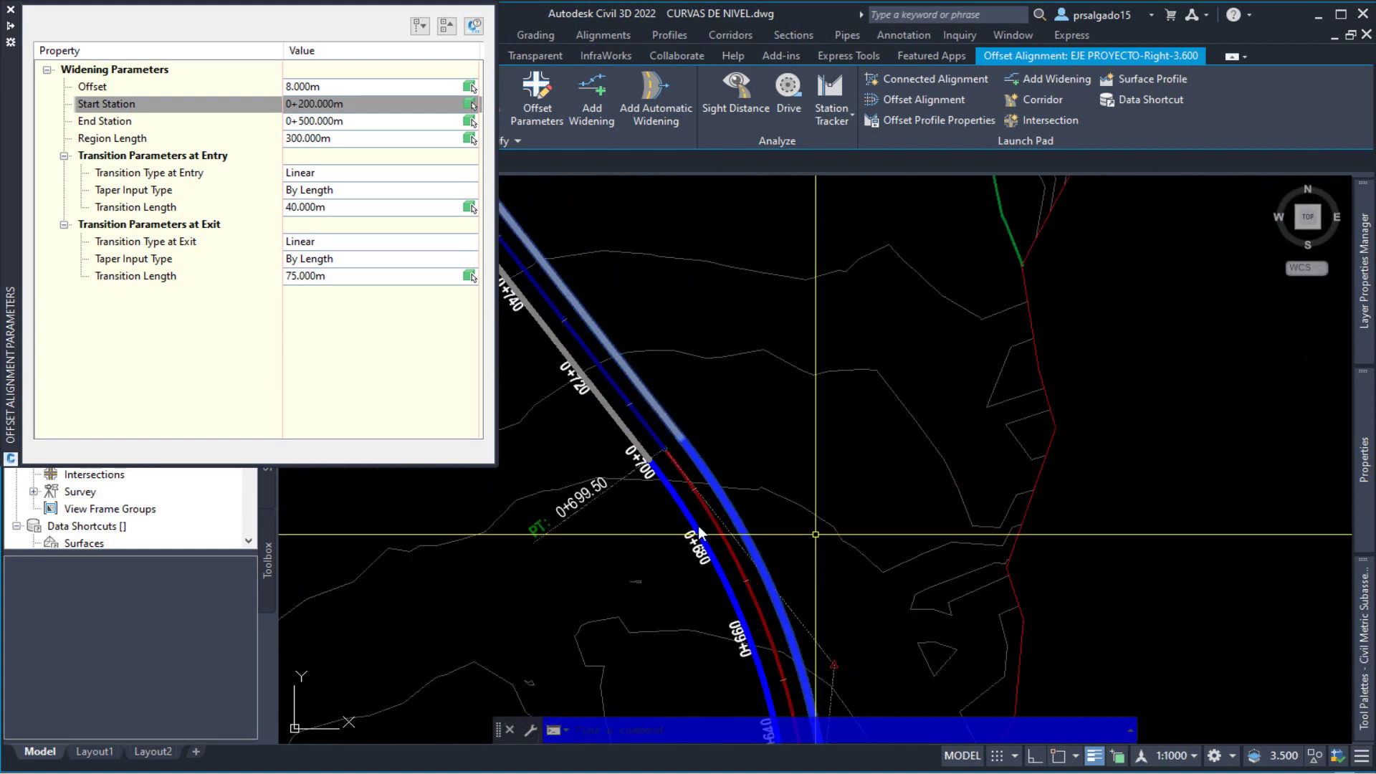
scroll(689, 377, "down", 4)
scroll(702, 535, "up", 6)
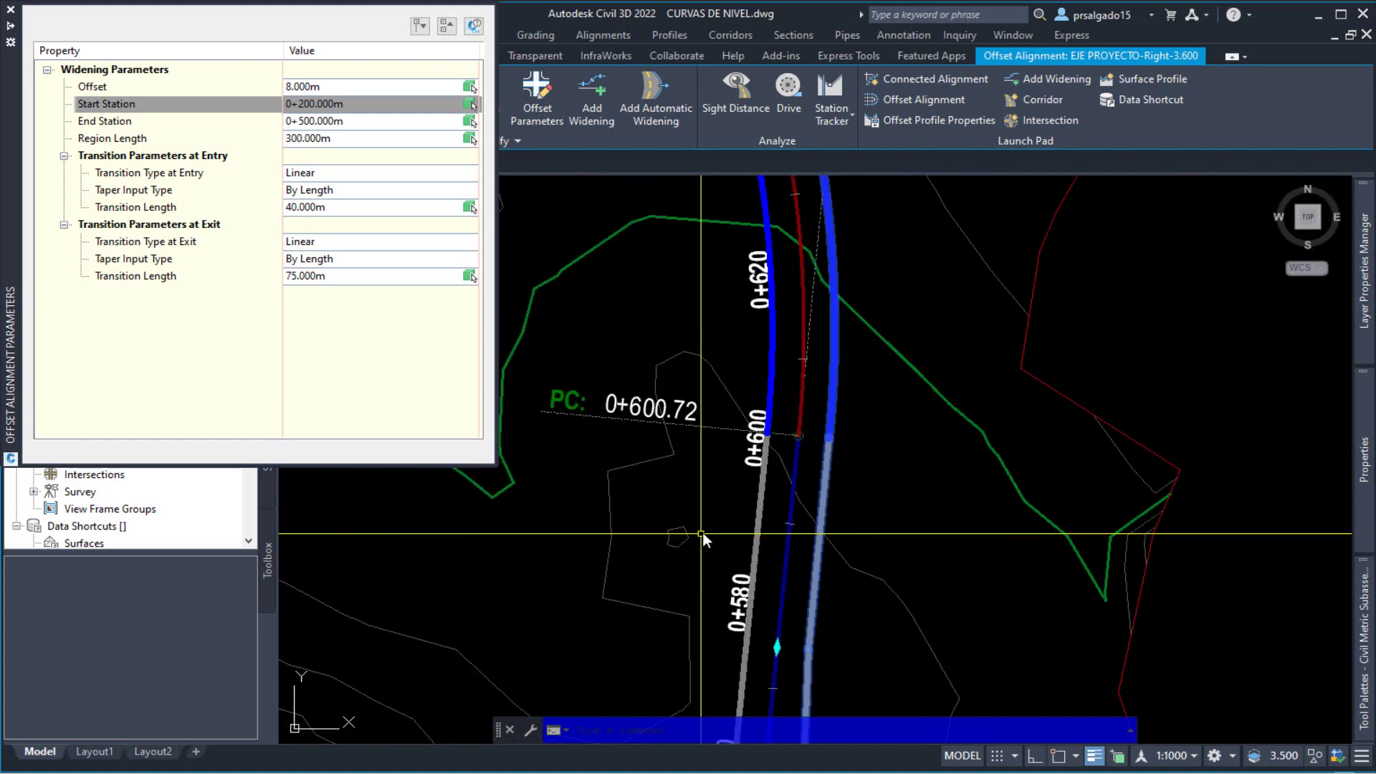
scroll(815, 276, "down", 8)
scroll(817, 351, "up", 2)
scroll(810, 330, "up", 5)
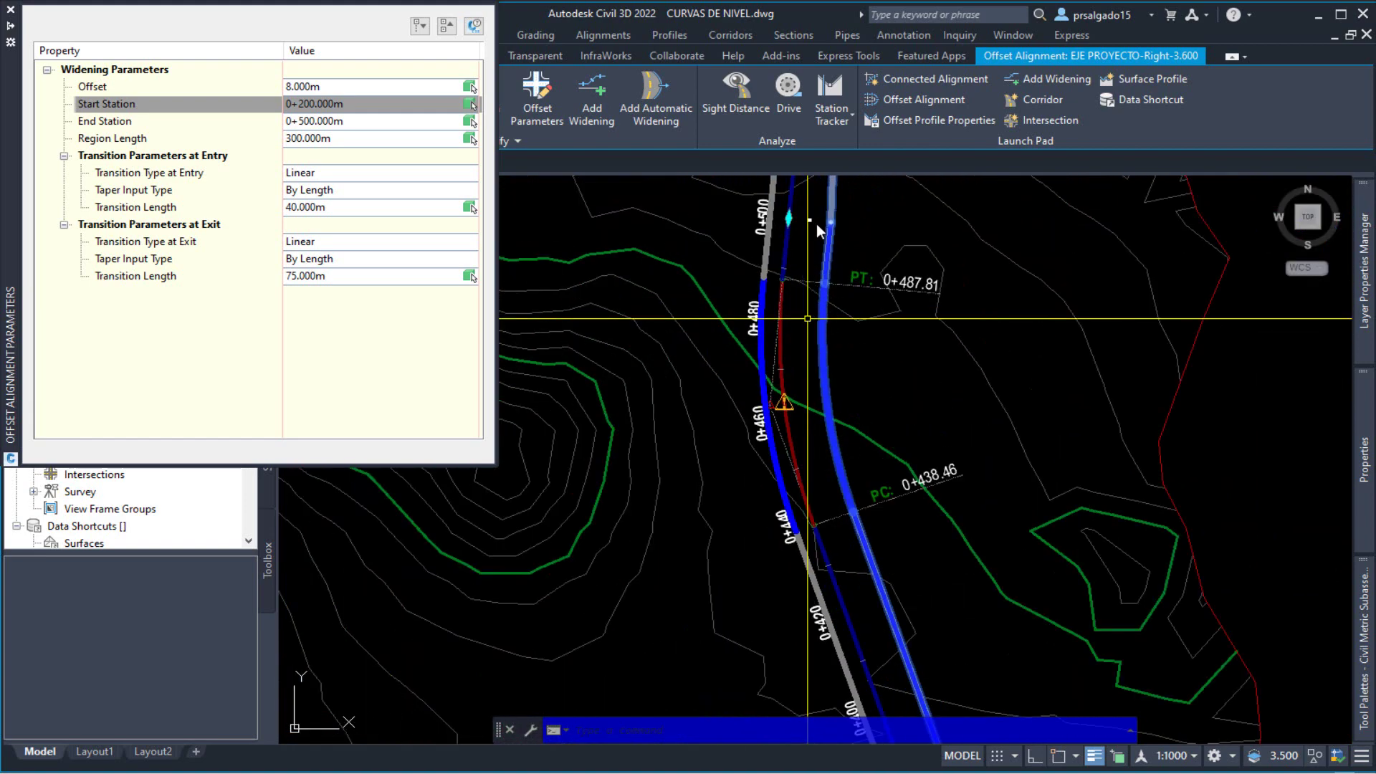
scroll(810, 236, "up", 4)
scroll(803, 287, "down", 6)
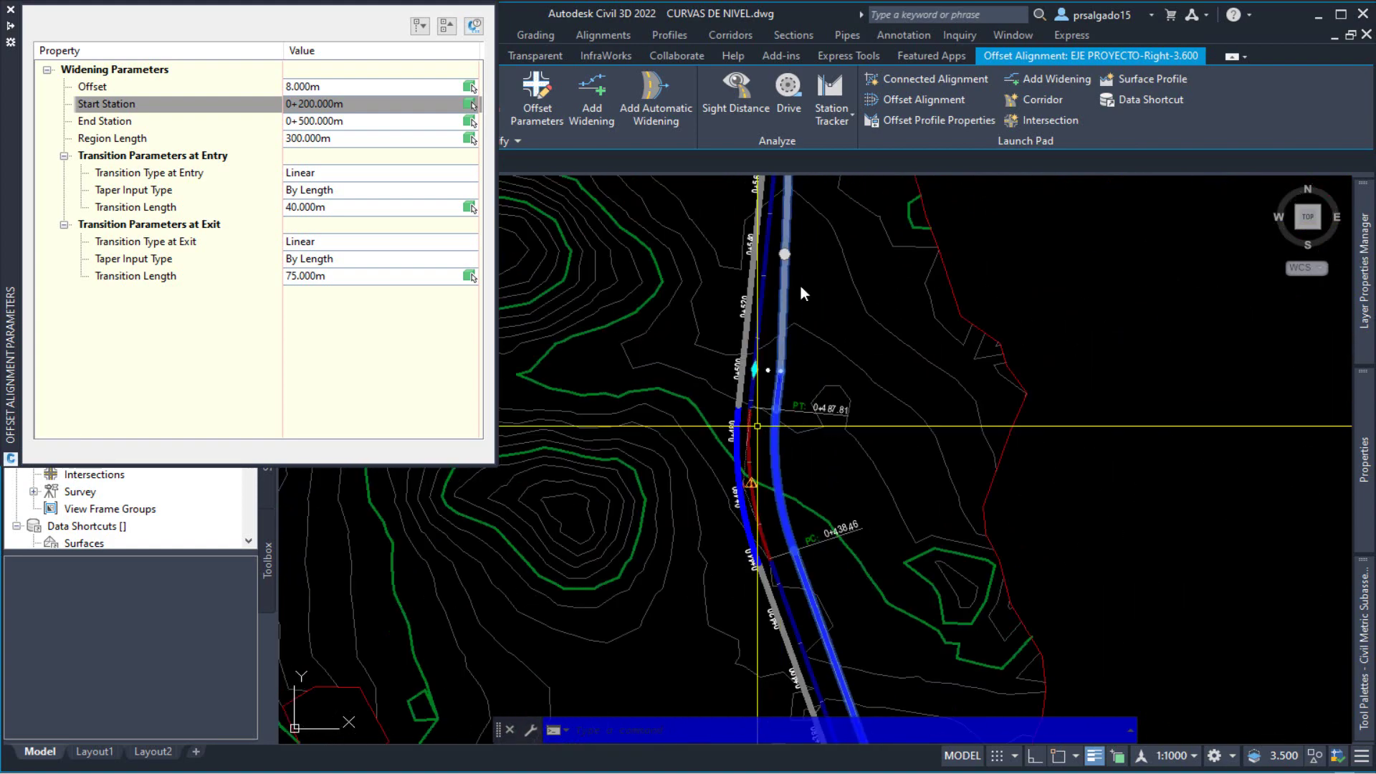
scroll(788, 316, "up", 3)
scroll(745, 476, "down", 3)
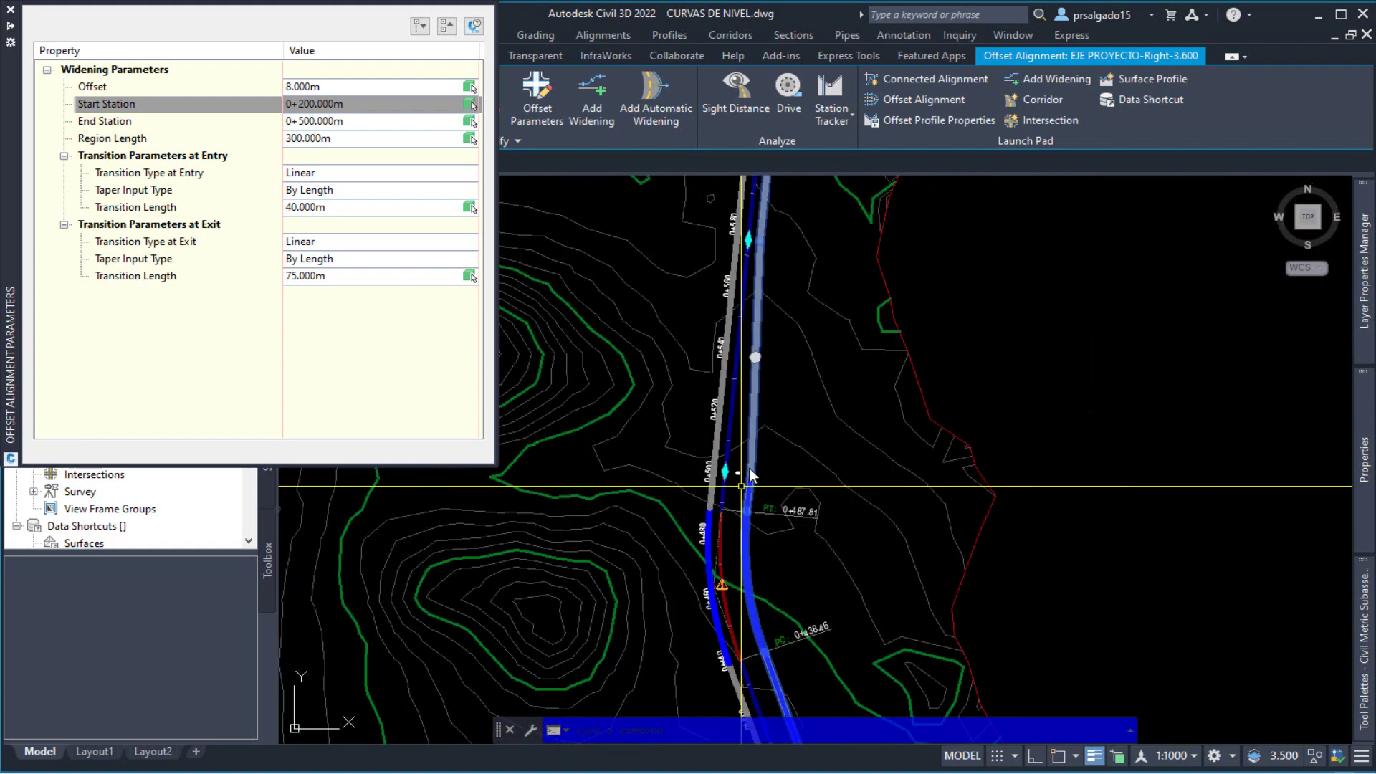
scroll(762, 265, "up", 3)
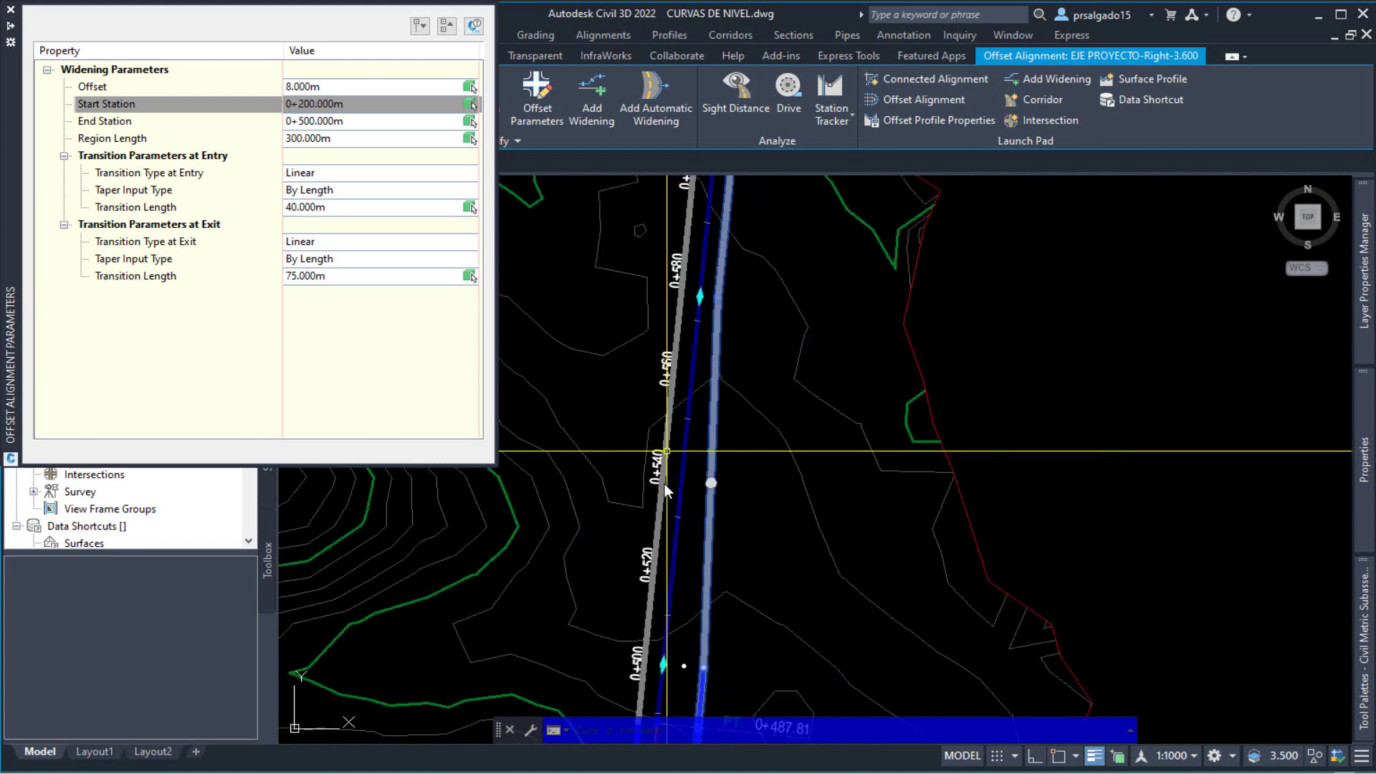
scroll(664, 484, "down", 3)
scroll(688, 387, "up", 2)
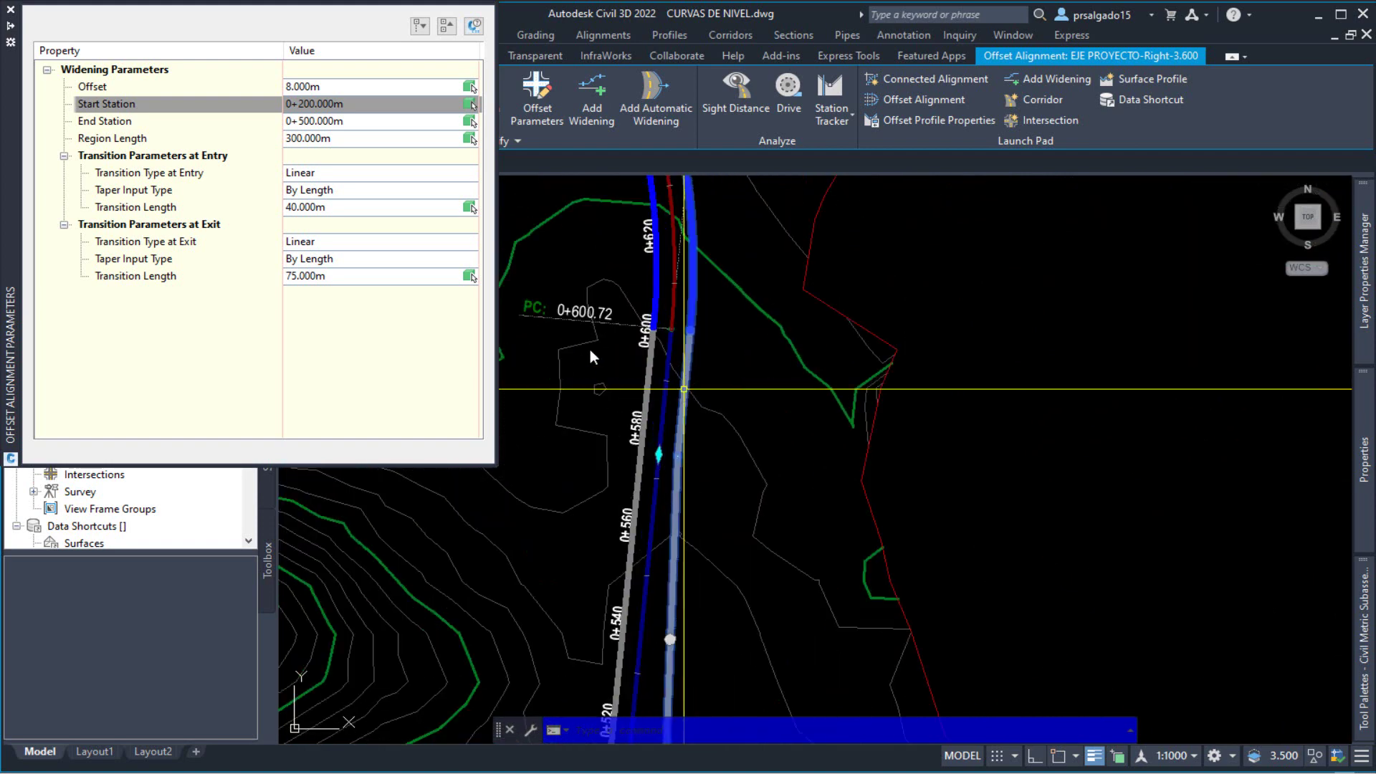
Set the widening's transition length at exit to 50 m.
left_click(334, 277)
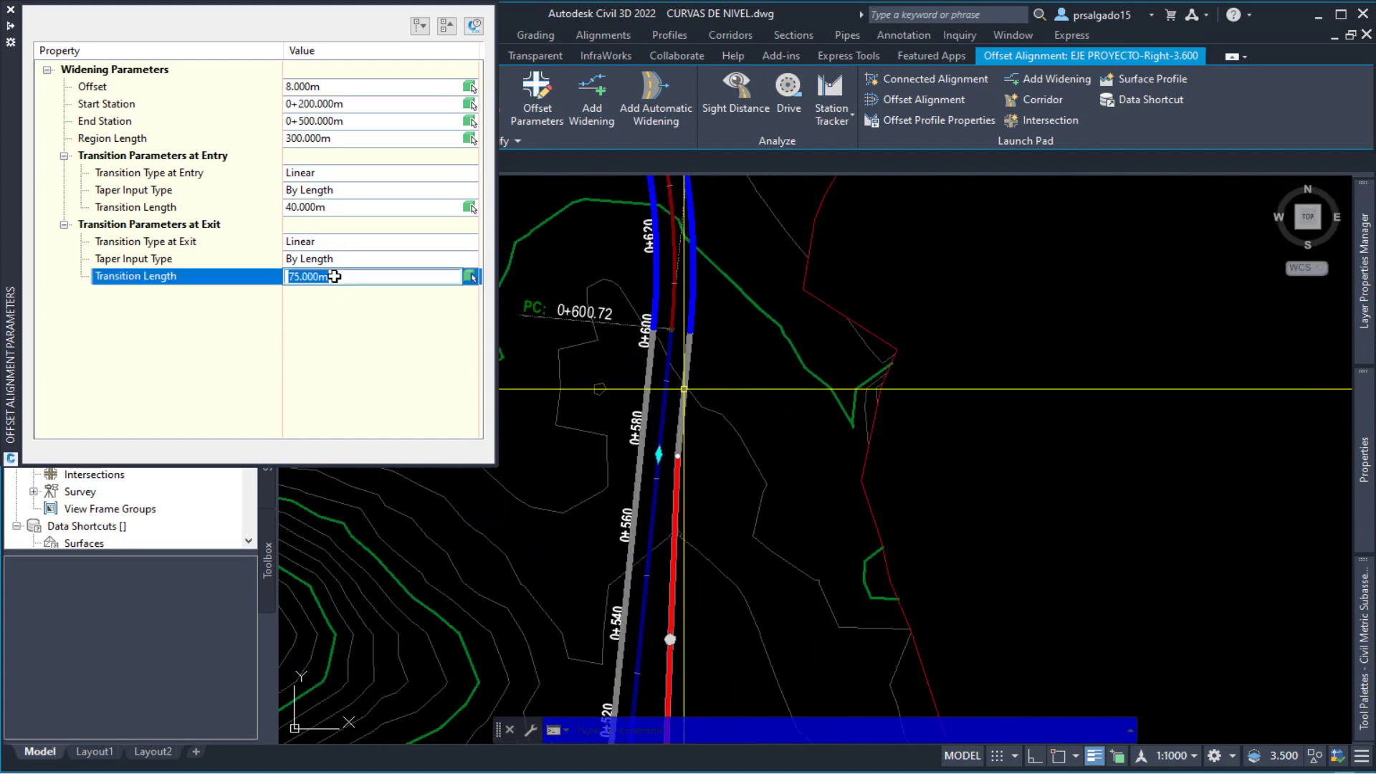
type("50")
key("Return")
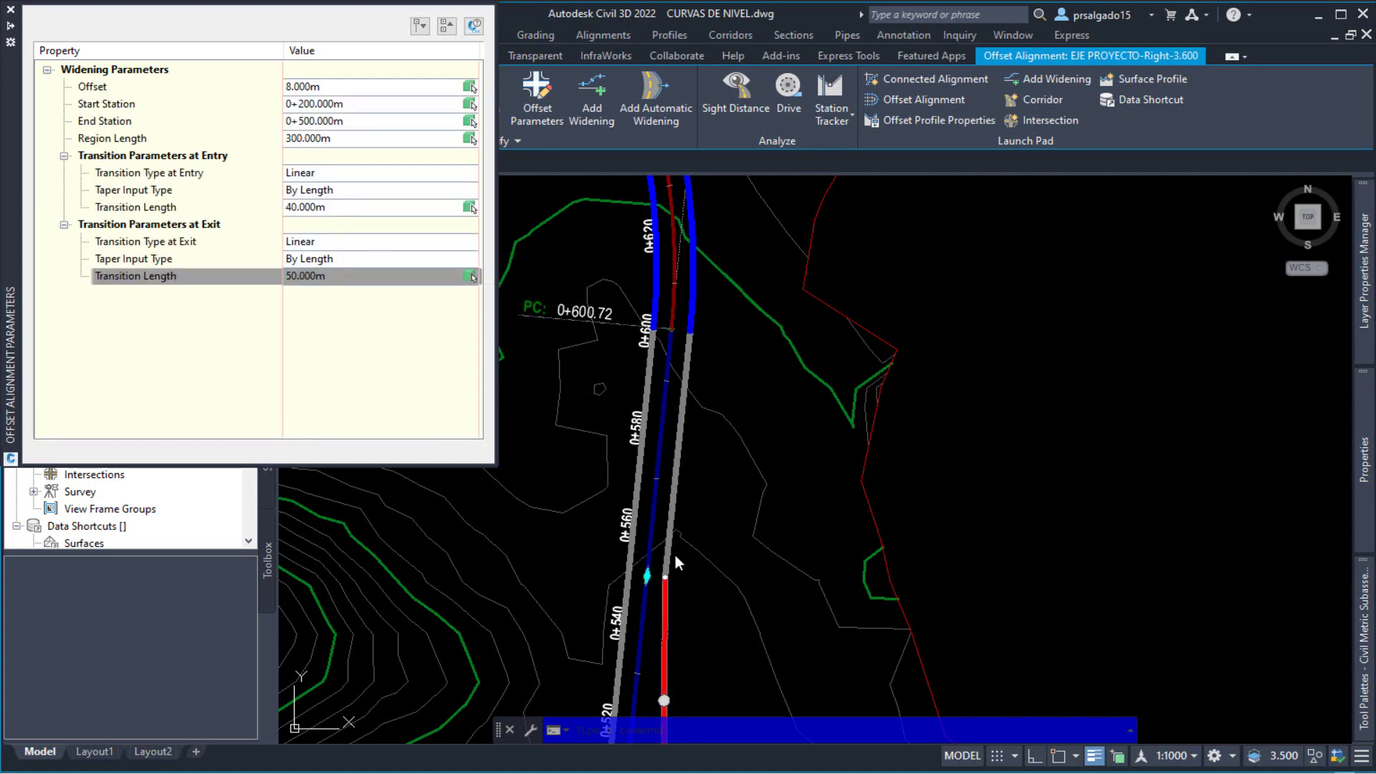
Examine the shortened exit transition and the widened stretch before it on the right offset alignment.
scroll(663, 420, "down", 3)
scroll(658, 518, "up", 3)
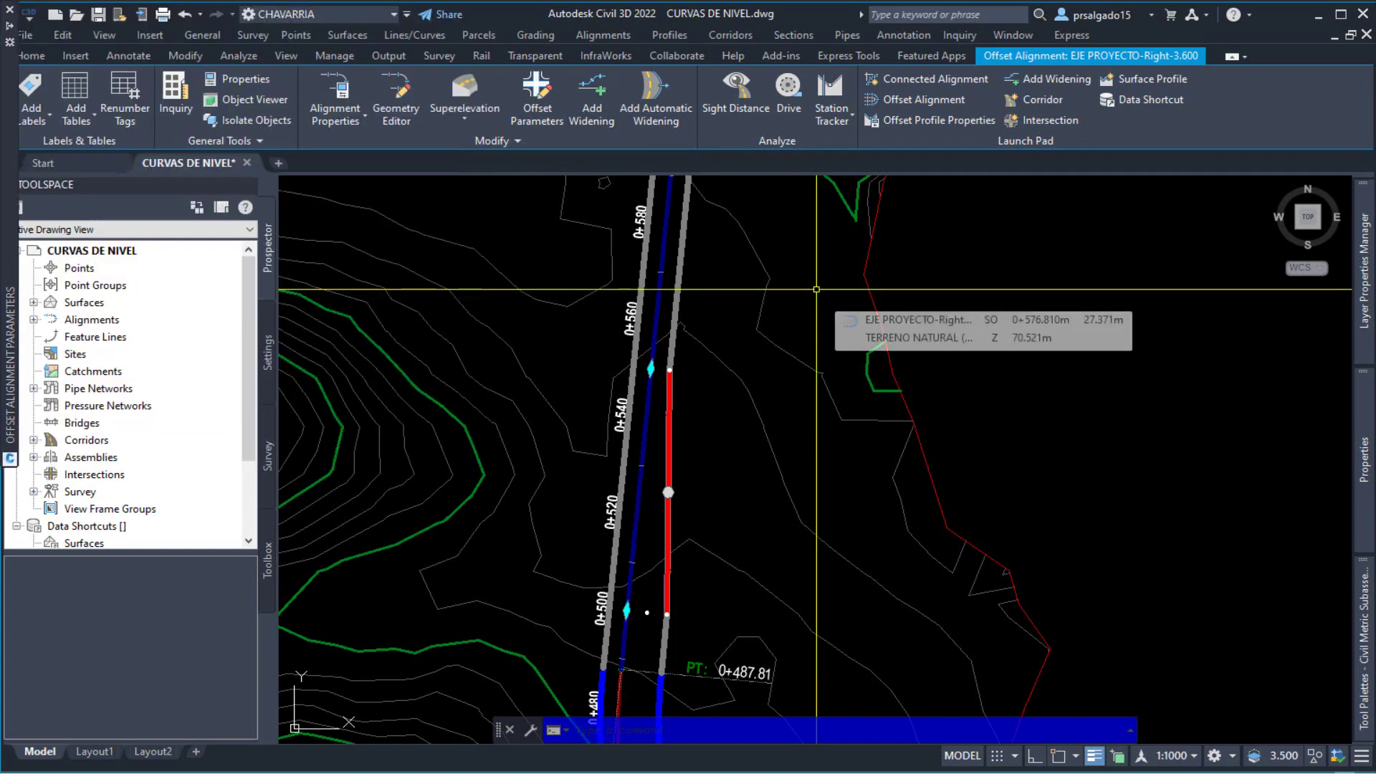
scroll(698, 296, "down", 4)
scroll(698, 295, "up", 2)
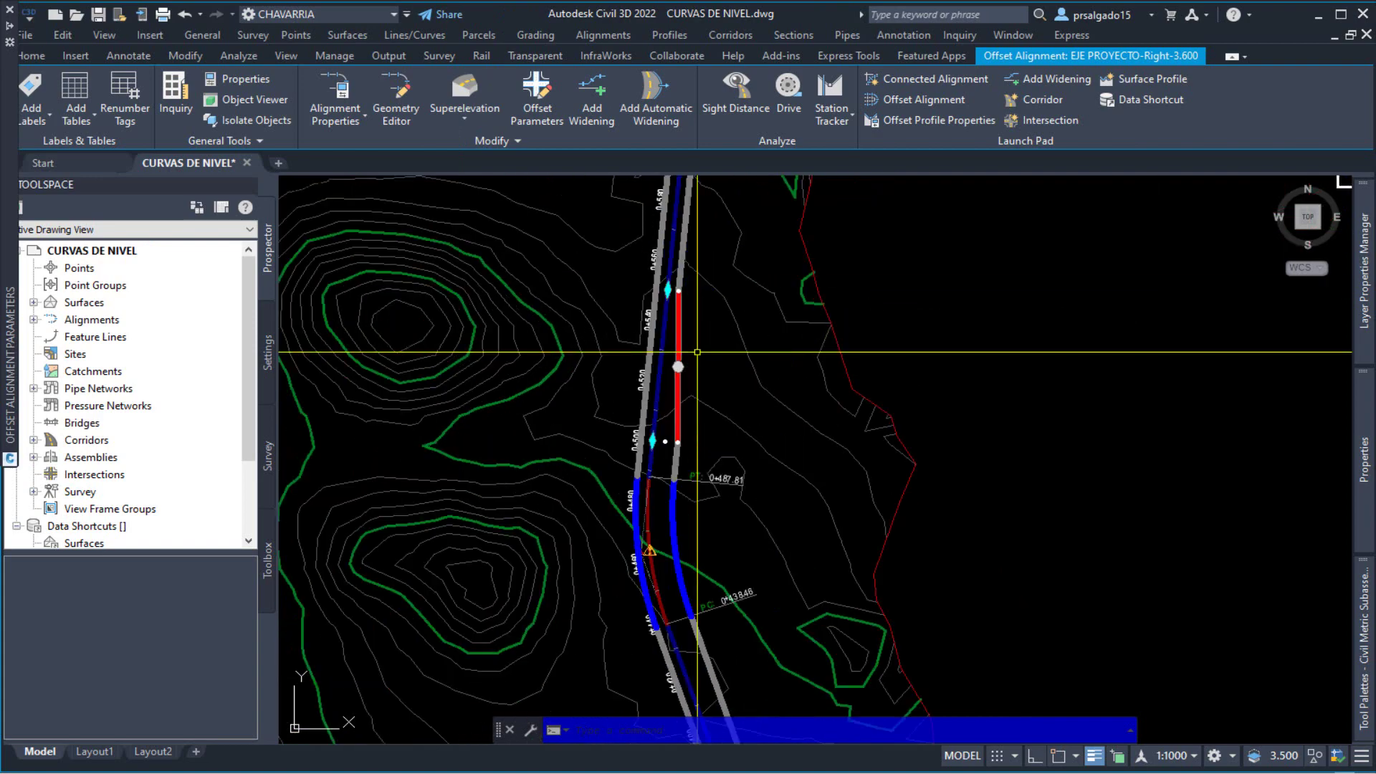
scroll(698, 296, "down", 4)
scroll(710, 481, "up", 5)
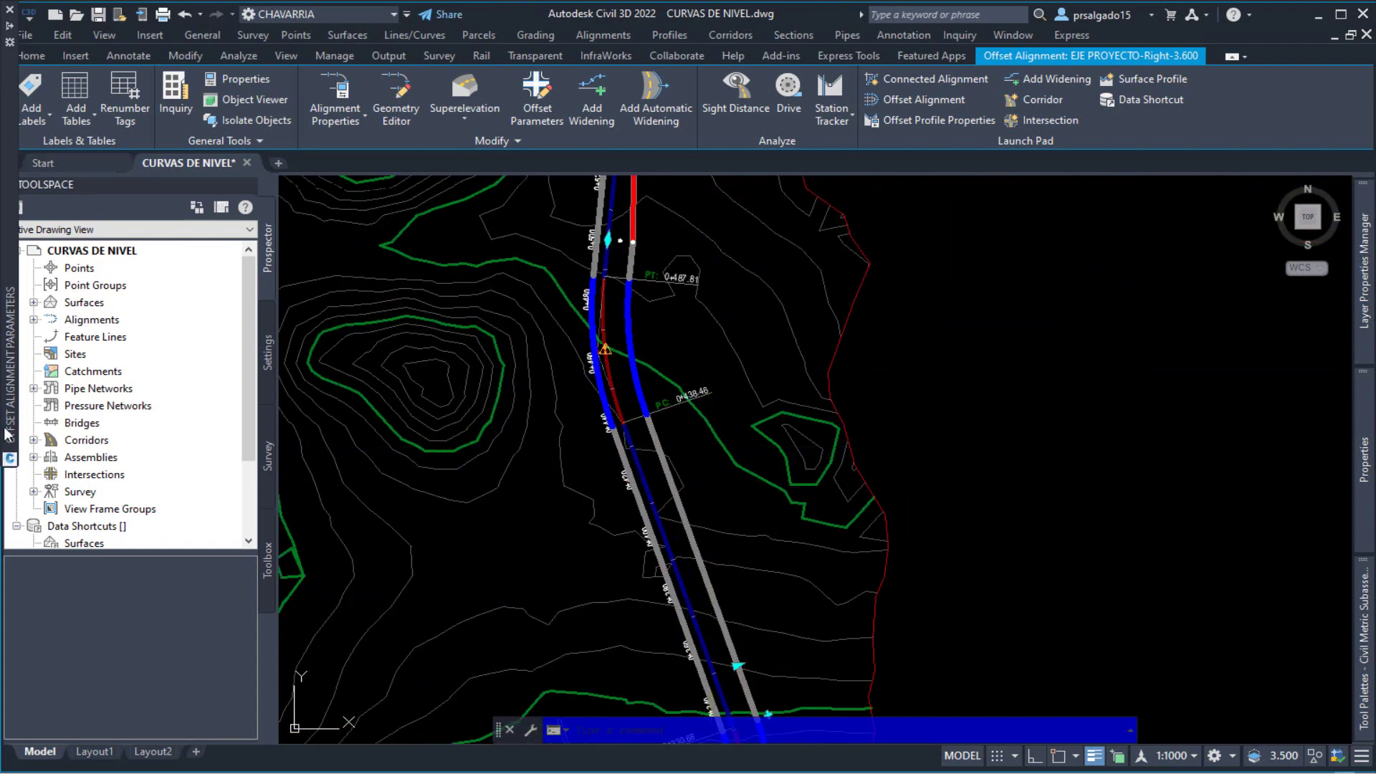
Enable the EJE PROYECTO baseline with its ST-4 region in the properties of Corridor - (2) and rebuild the corridor.
mouse_move(8, 430)
left_click(33, 440)
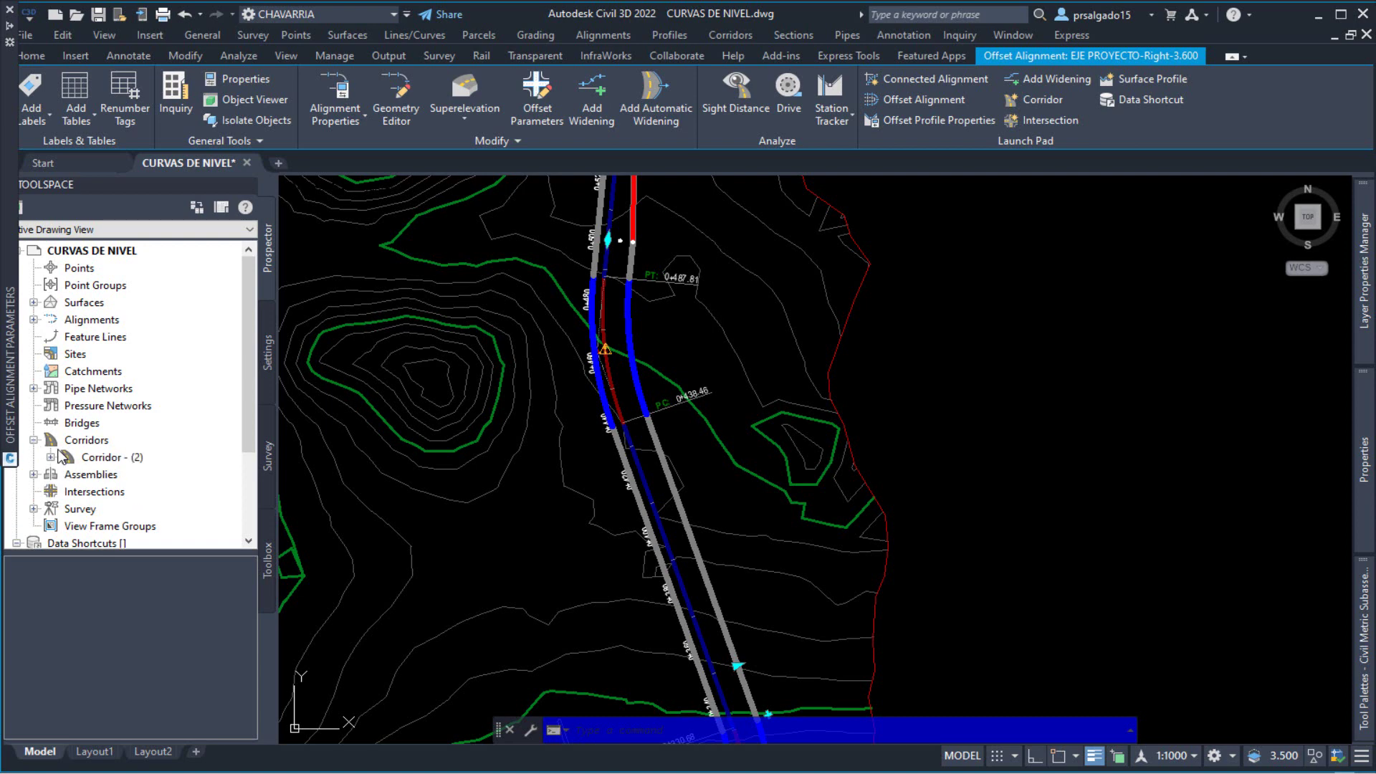
left_click(51, 458)
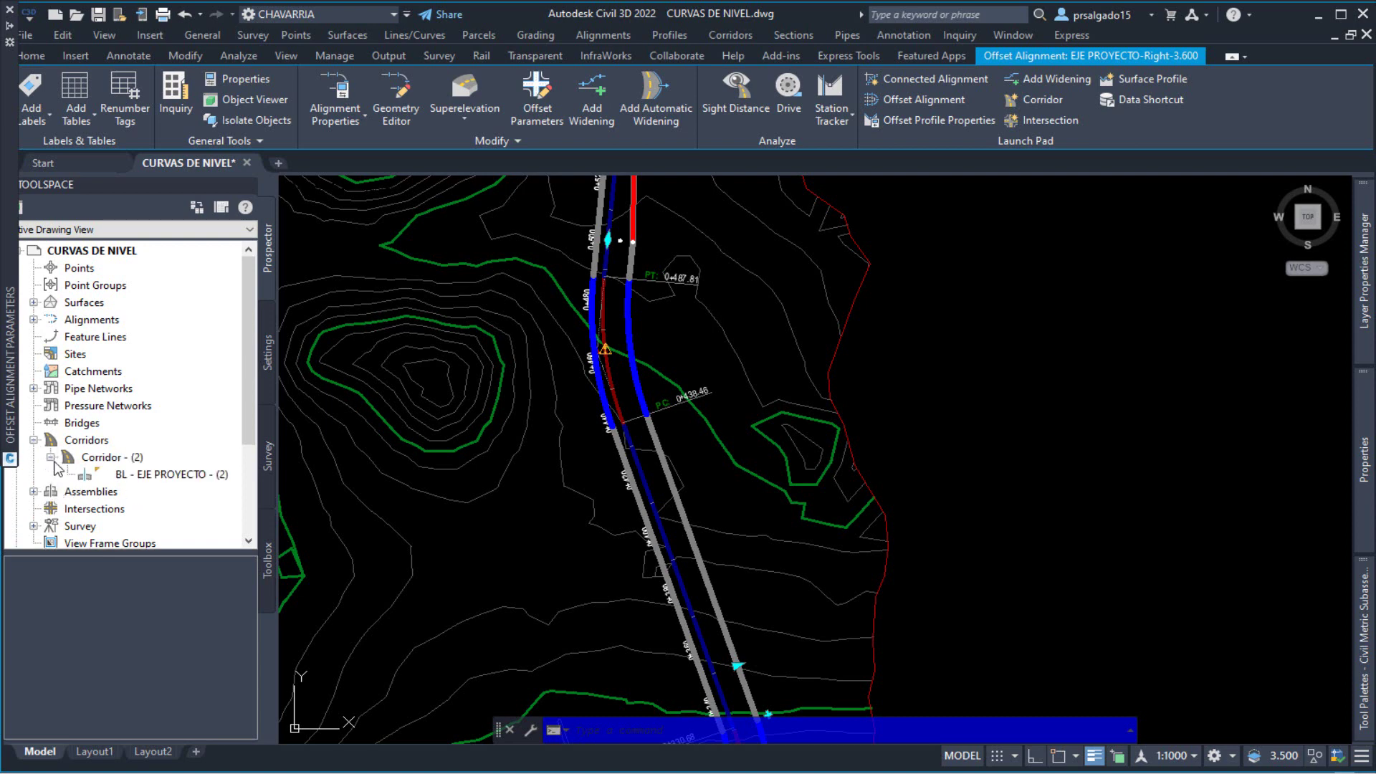
right_click(125, 459)
left_click(175, 467)
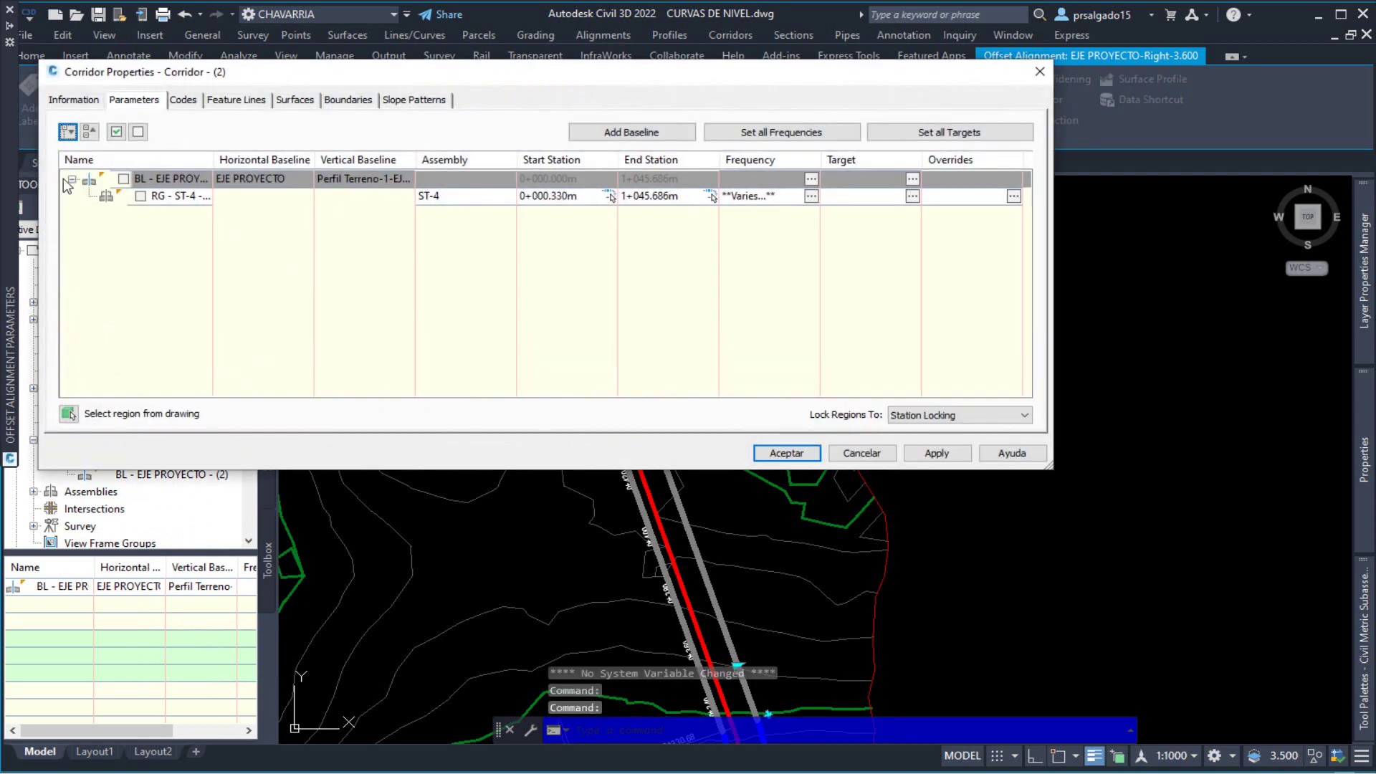
left_click(123, 179)
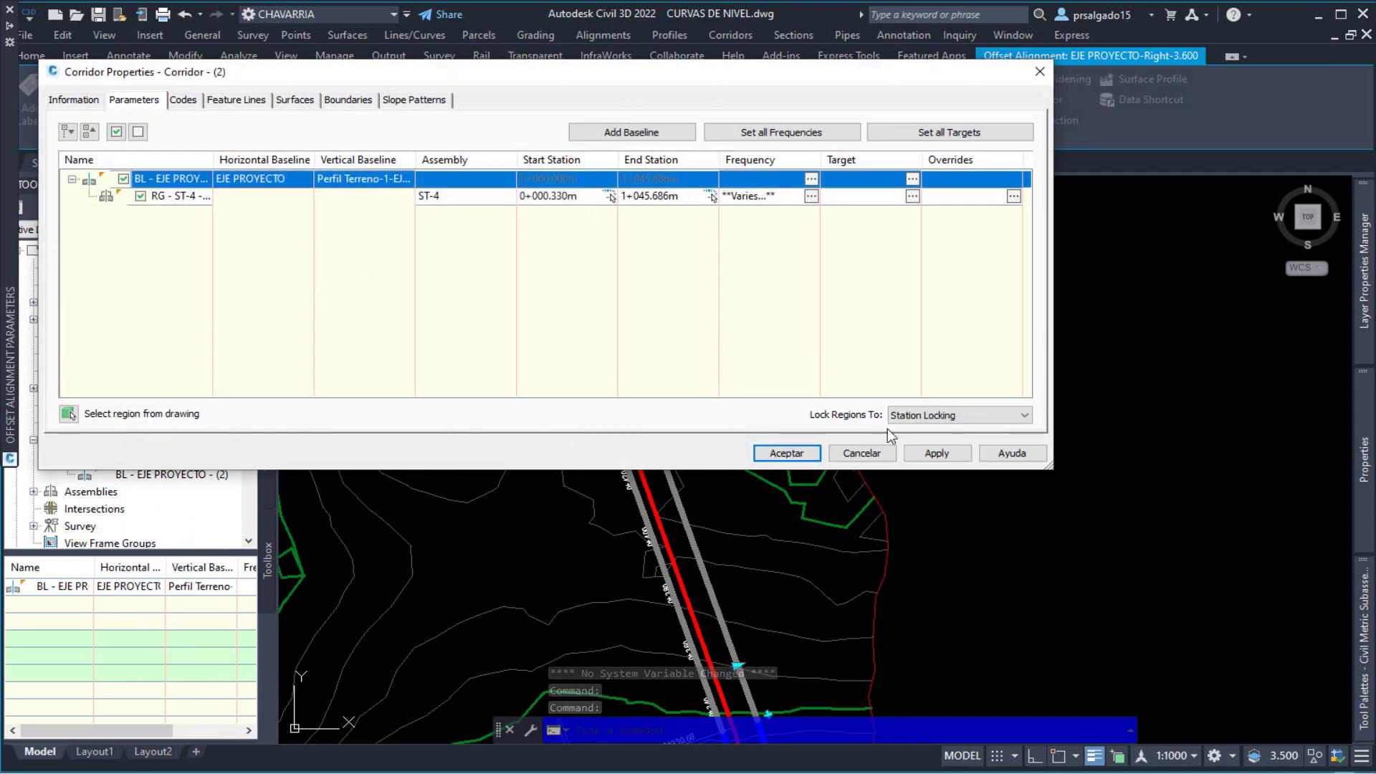
left_click(788, 454)
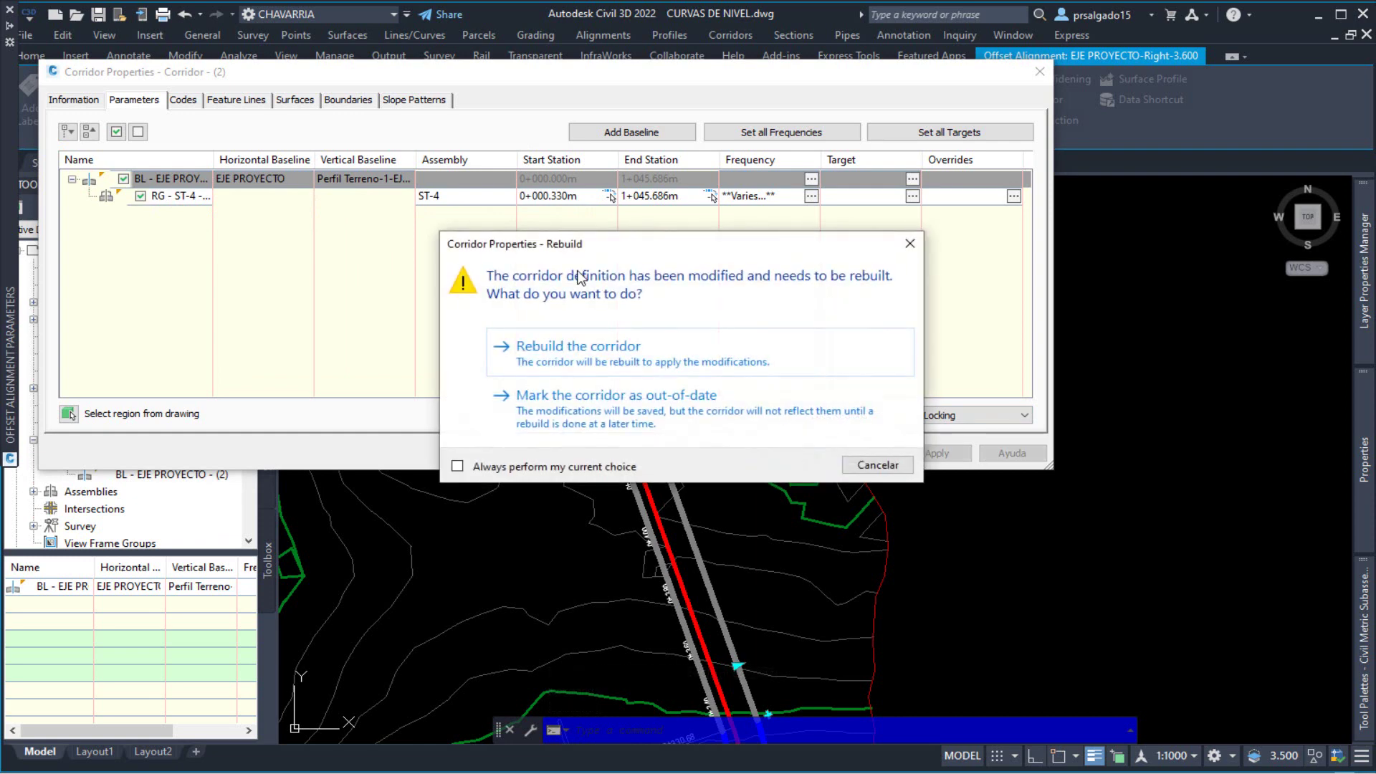
left_click(559, 357)
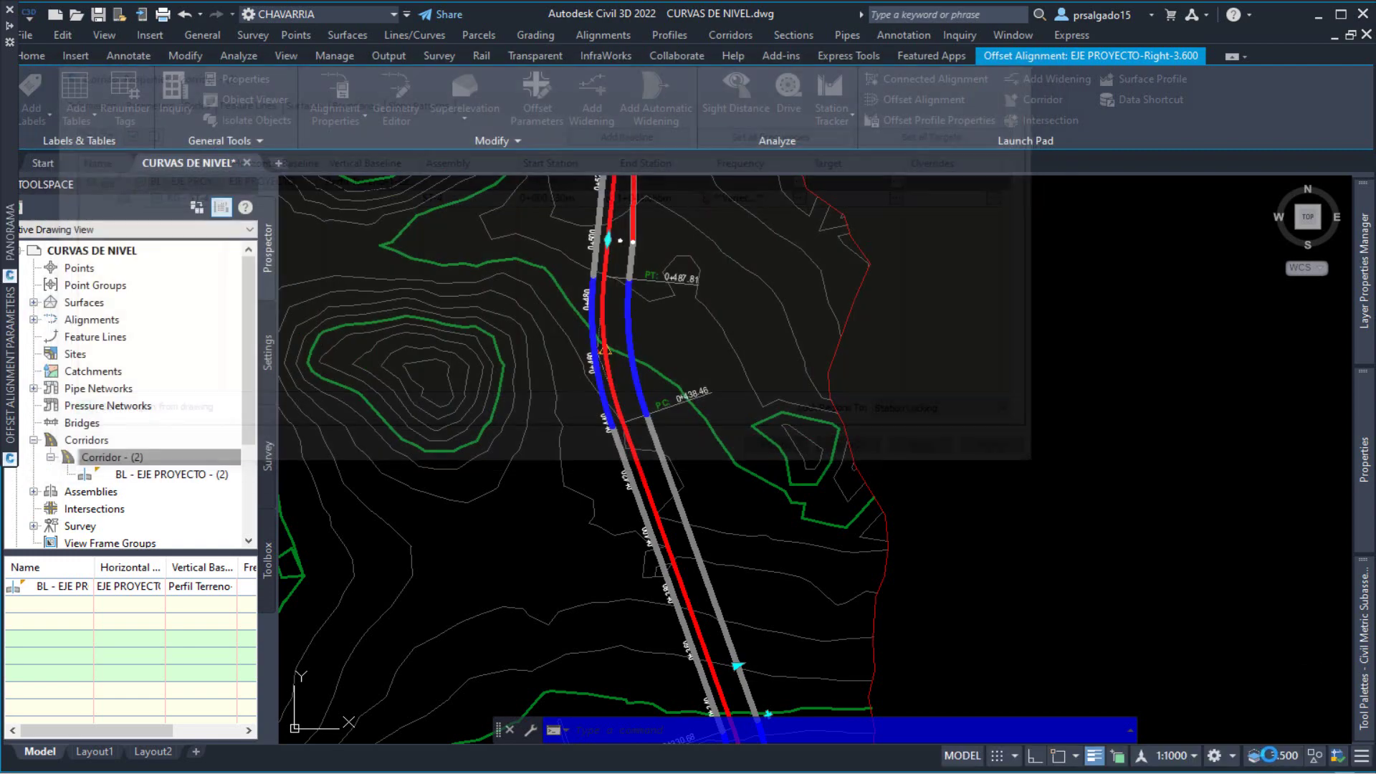
Examine how the rebuilt corridor's edges compare with the right offset alignment along the widening's entry transition between 0+160 and 0+220.
scroll(583, 209, "down", 4)
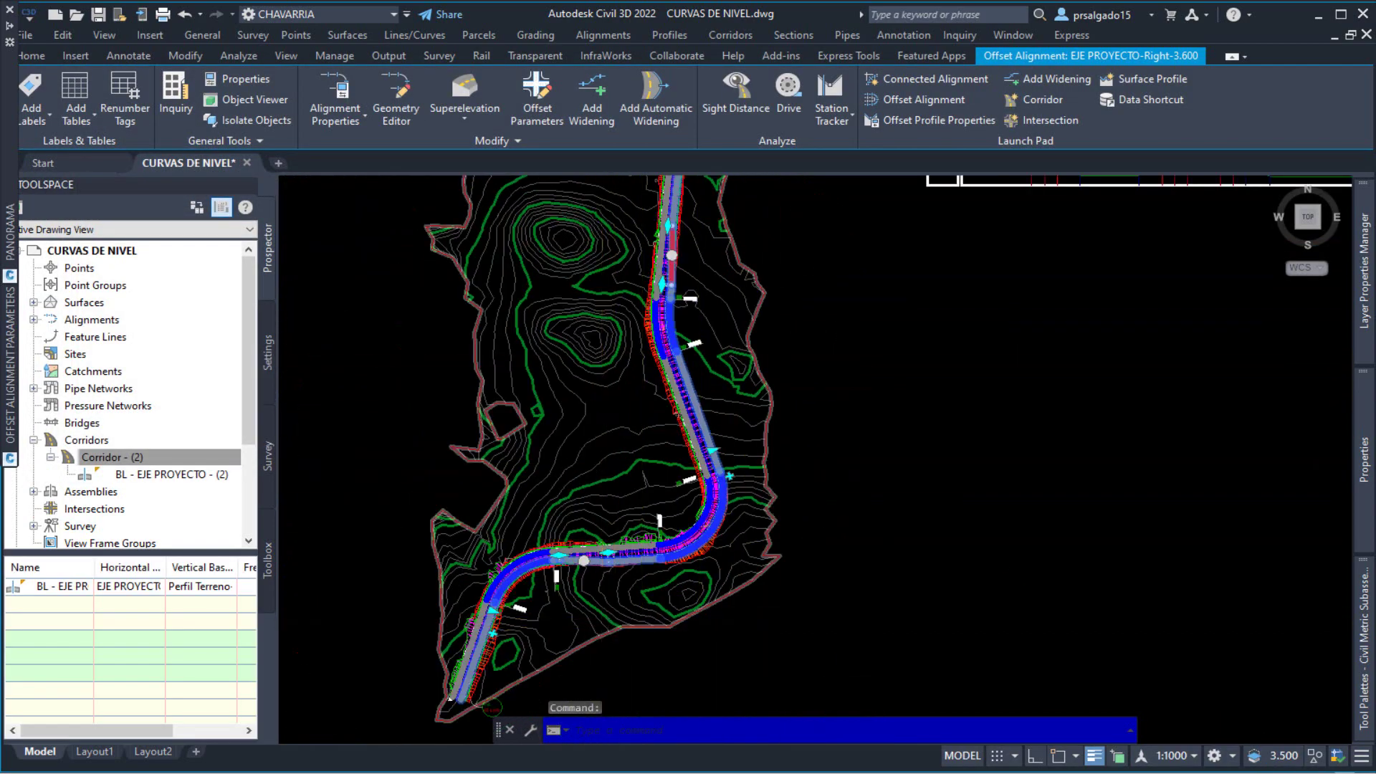
scroll(609, 631, "up", 2)
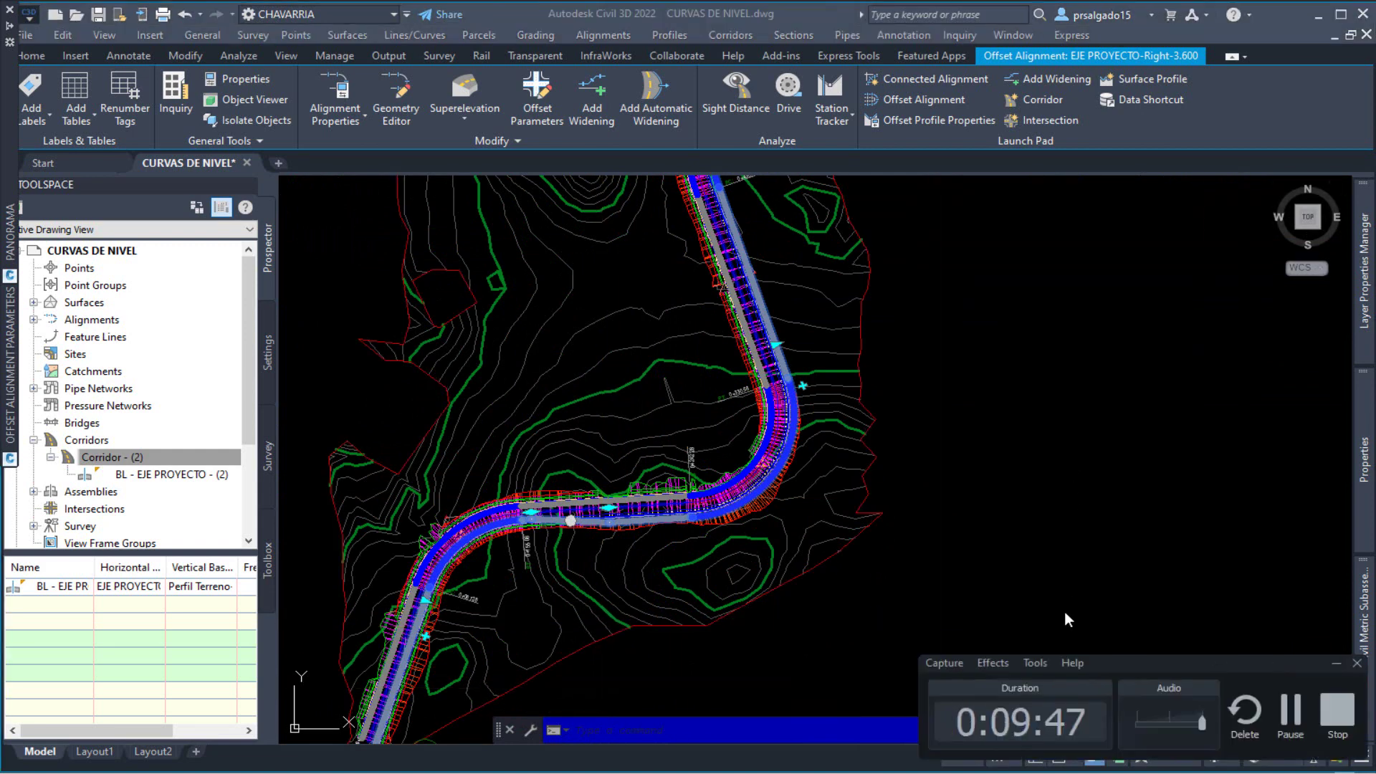
left_click(1291, 718)
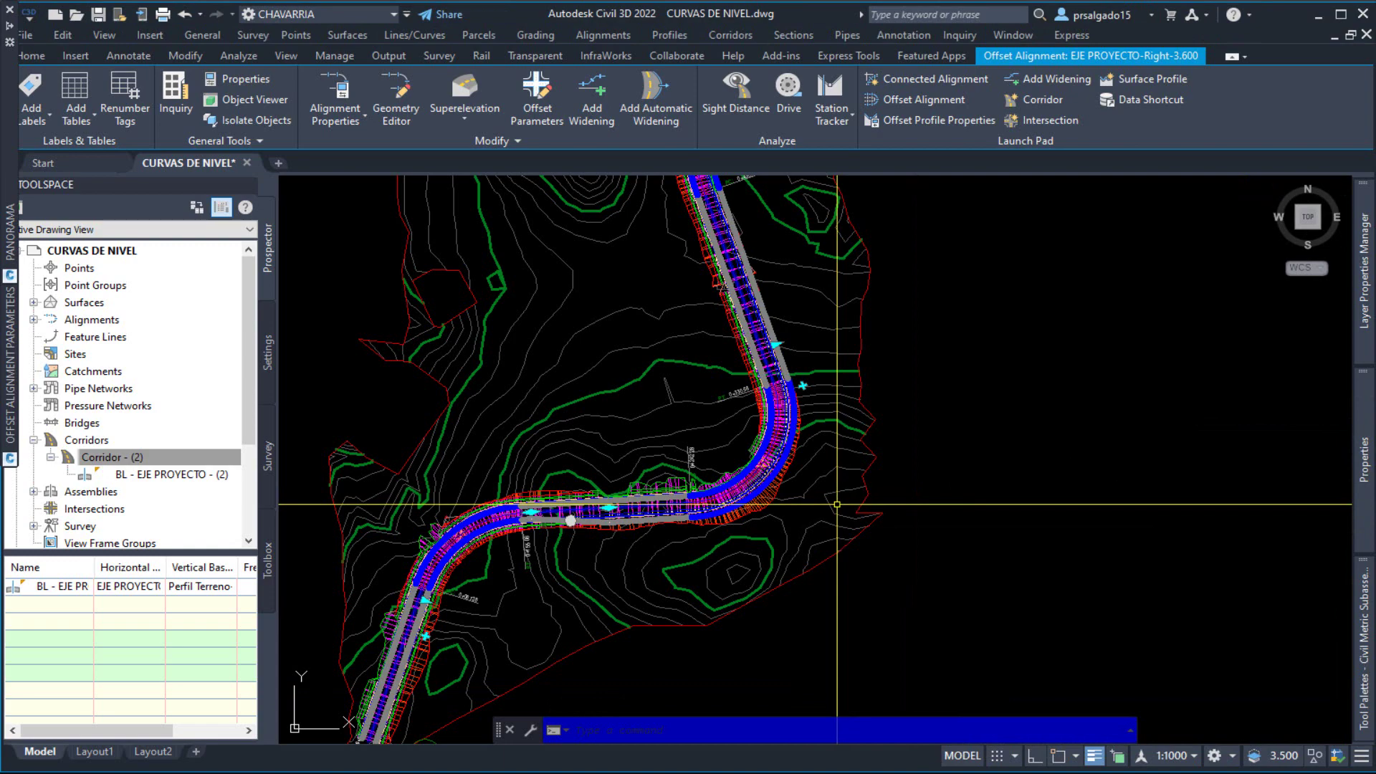
scroll(572, 537, "up", 3)
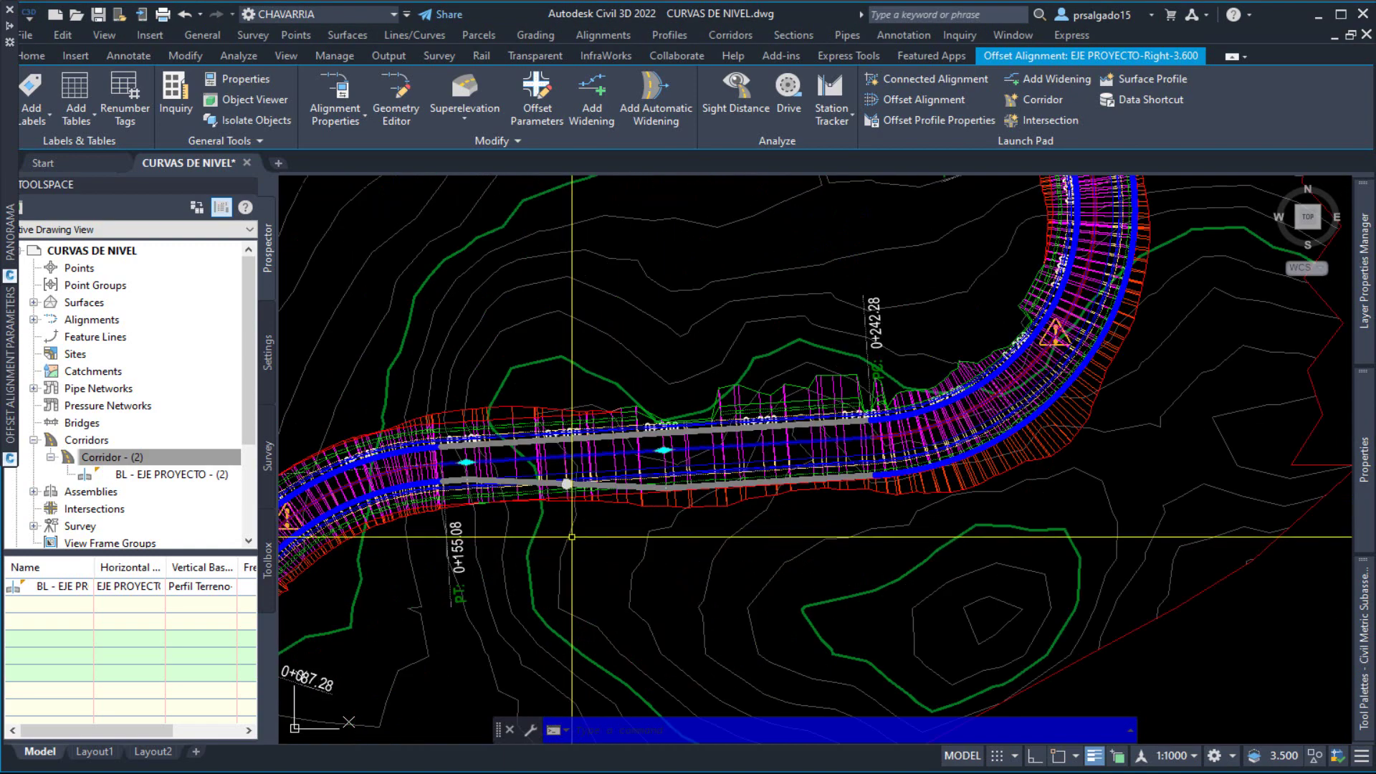
scroll(572, 537, "down", 2)
scroll(710, 531, "up", 4)
scroll(636, 523, "down", 2)
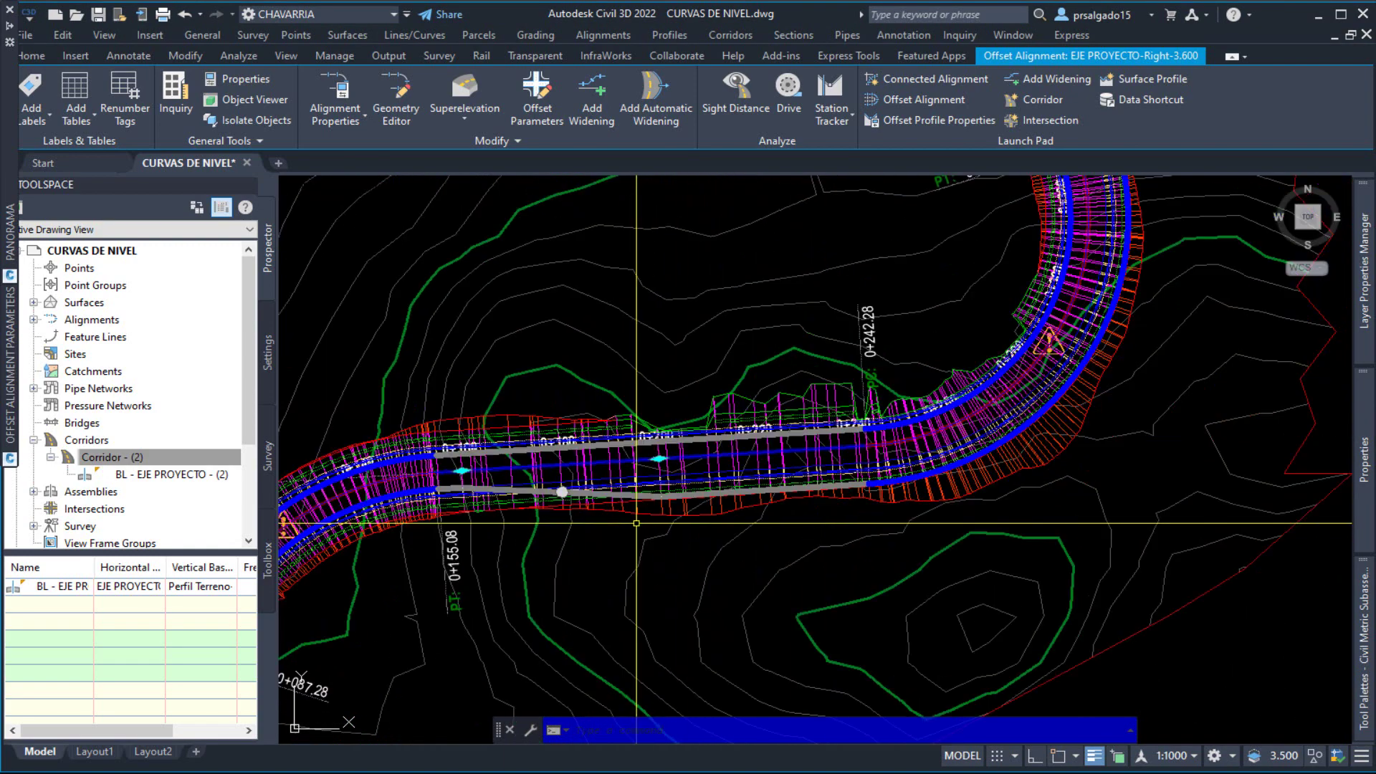
scroll(617, 518, "up", 2)
scroll(602, 516, "down", 2)
scroll(568, 466, "up", 4)
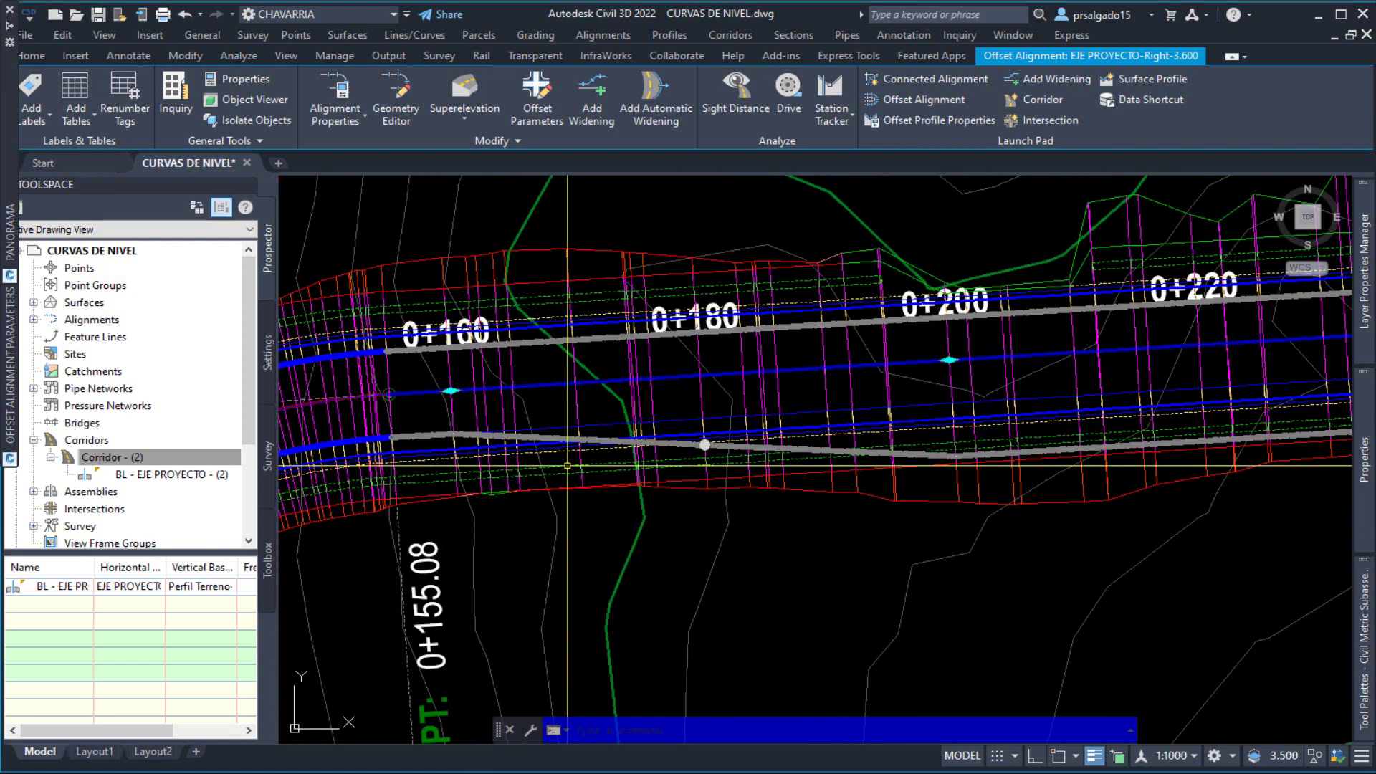
scroll(651, 516, "down", 4)
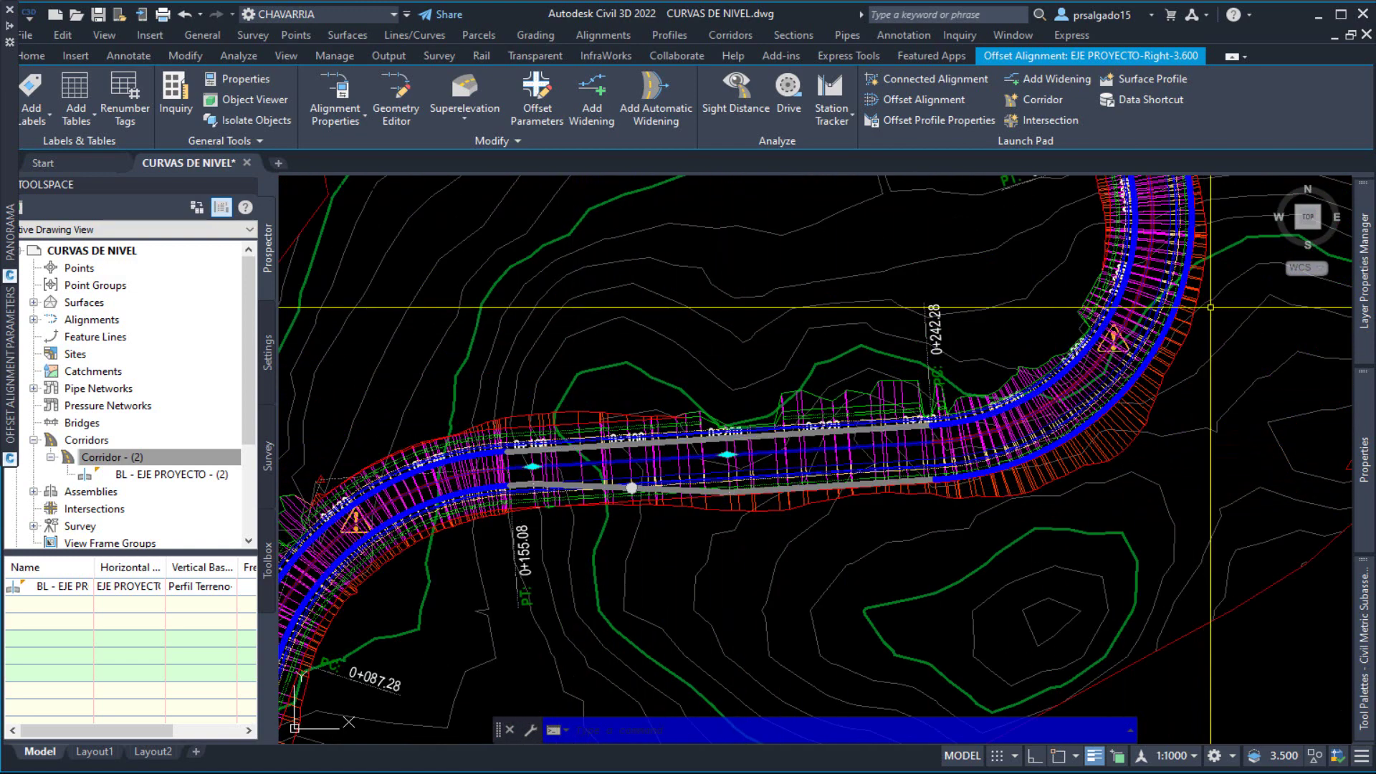
Examine the corridor against the right offset alignment from the curve near 0+140 through the widening to the curve ending at 0+330.68.
middle_click_drag(1211, 307, 1003, 467)
scroll(991, 348, "down", 2)
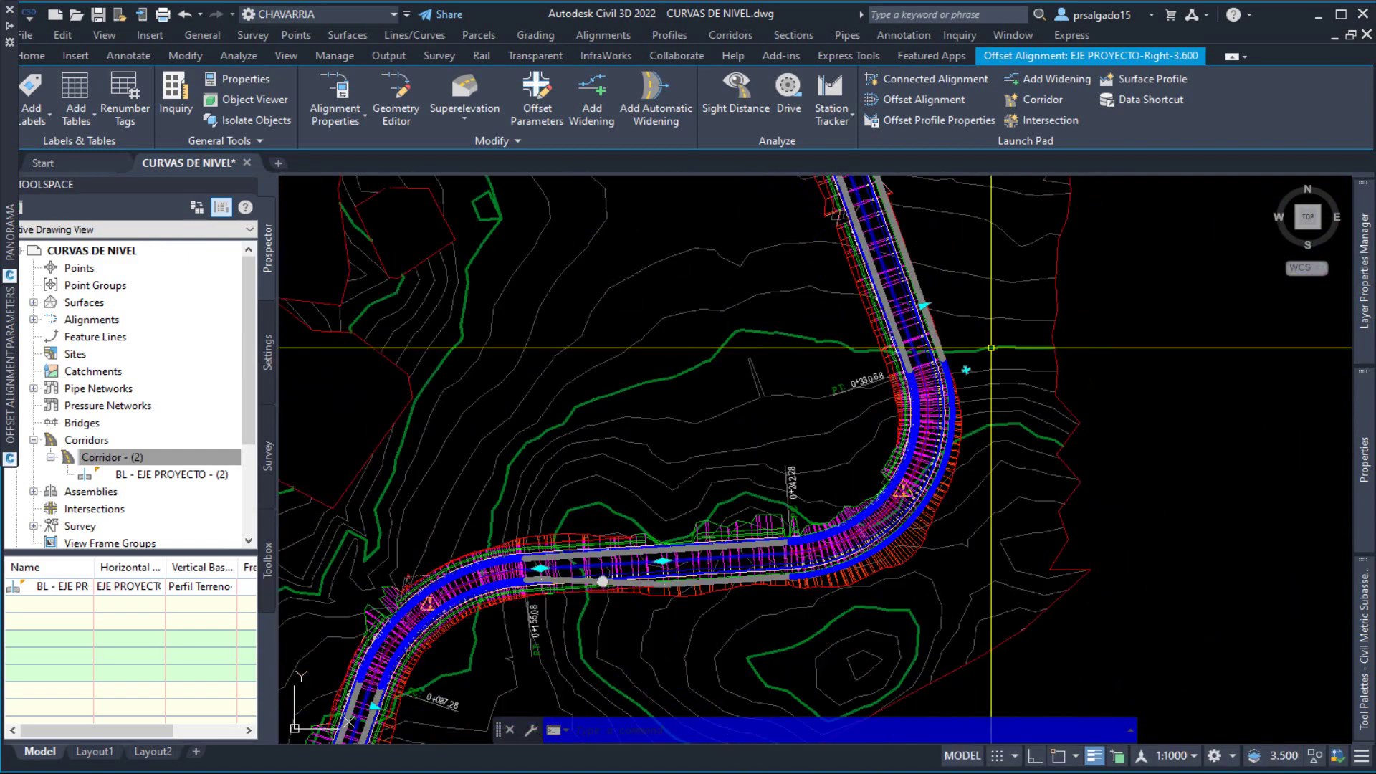
scroll(955, 474, "down", 2)
scroll(897, 224, "up", 4)
scroll(896, 229, "down", 4)
middle_click_drag(896, 230, 697, 262)
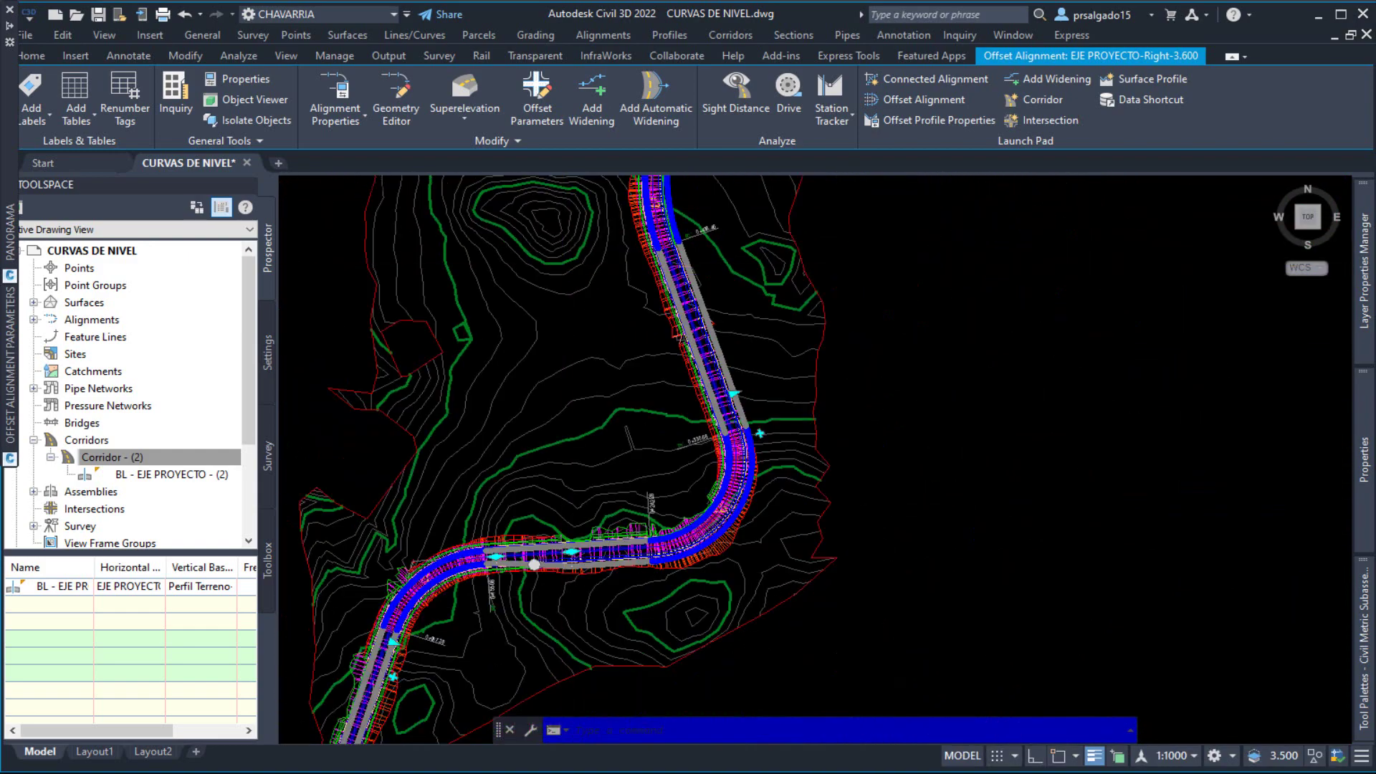
scroll(573, 566, "down", 1)
scroll(753, 453, "up", 6)
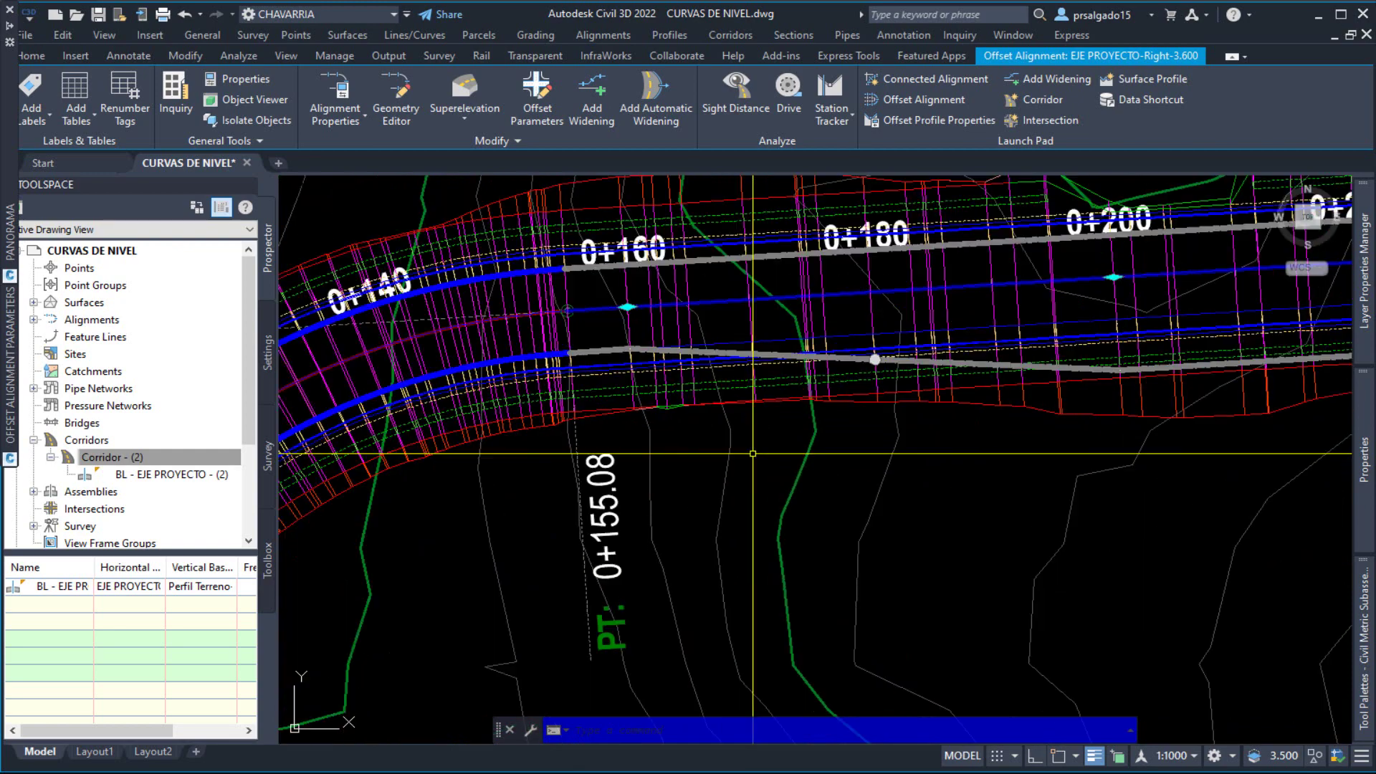
scroll(753, 453, "down", 4)
scroll(543, 403, "up", 4)
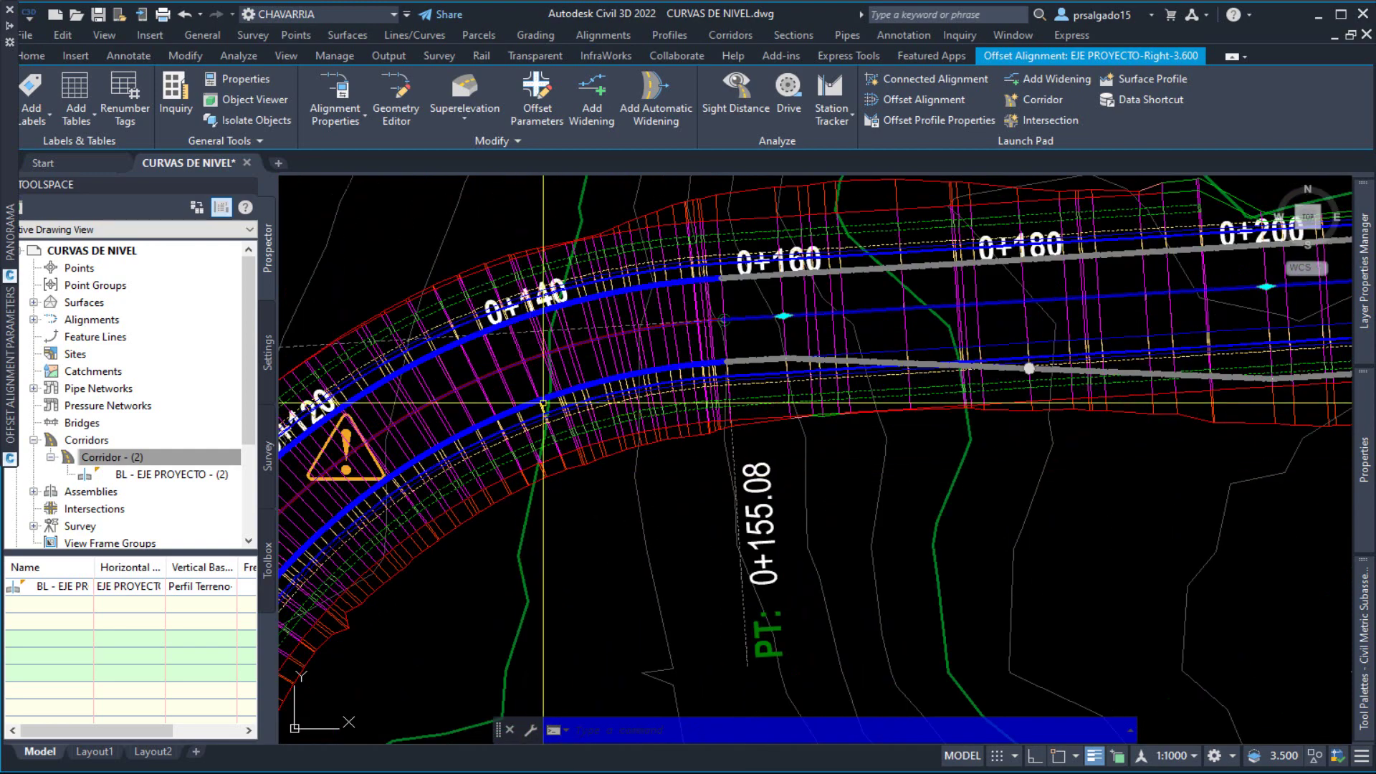
scroll(543, 402, "down", 3)
scroll(610, 566, "up", 4)
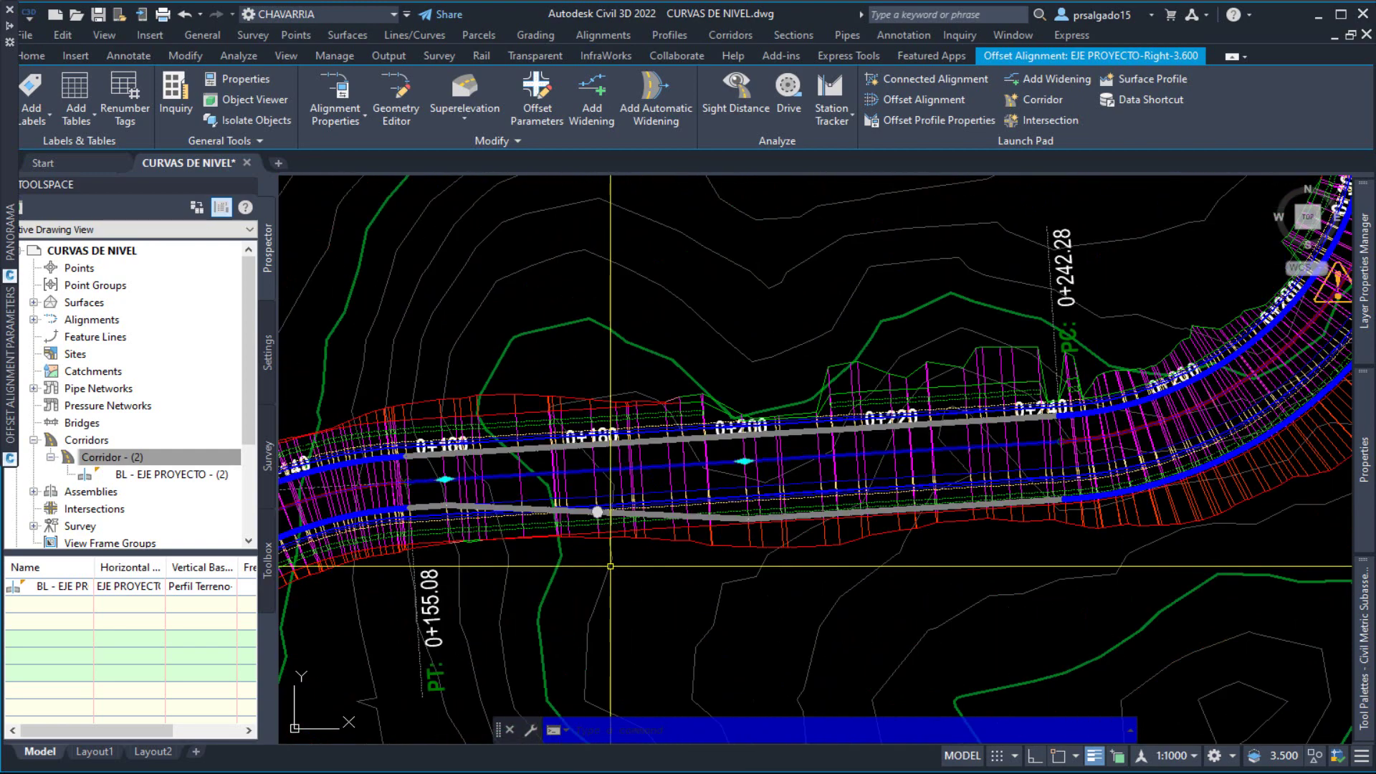
scroll(421, 623, "down", 2)
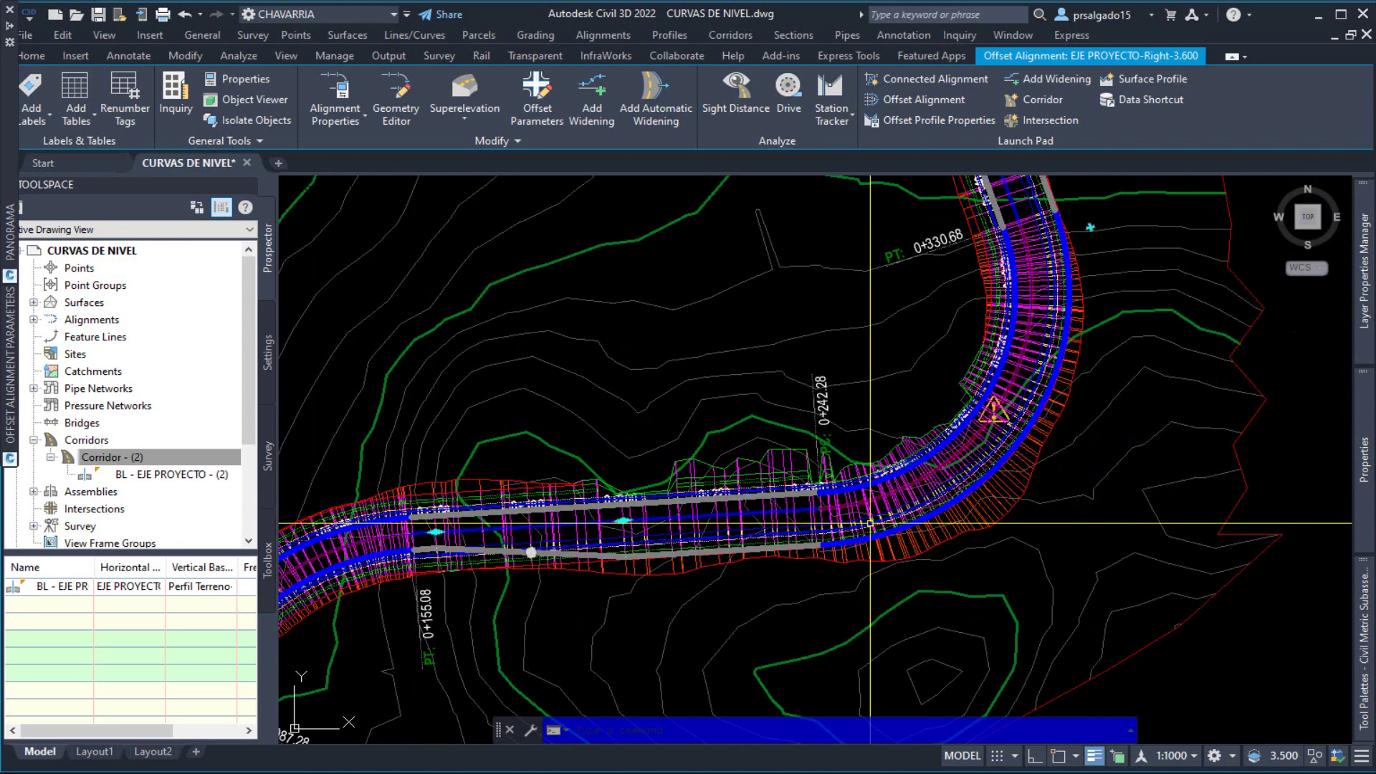
scroll(786, 557, "up", 2)
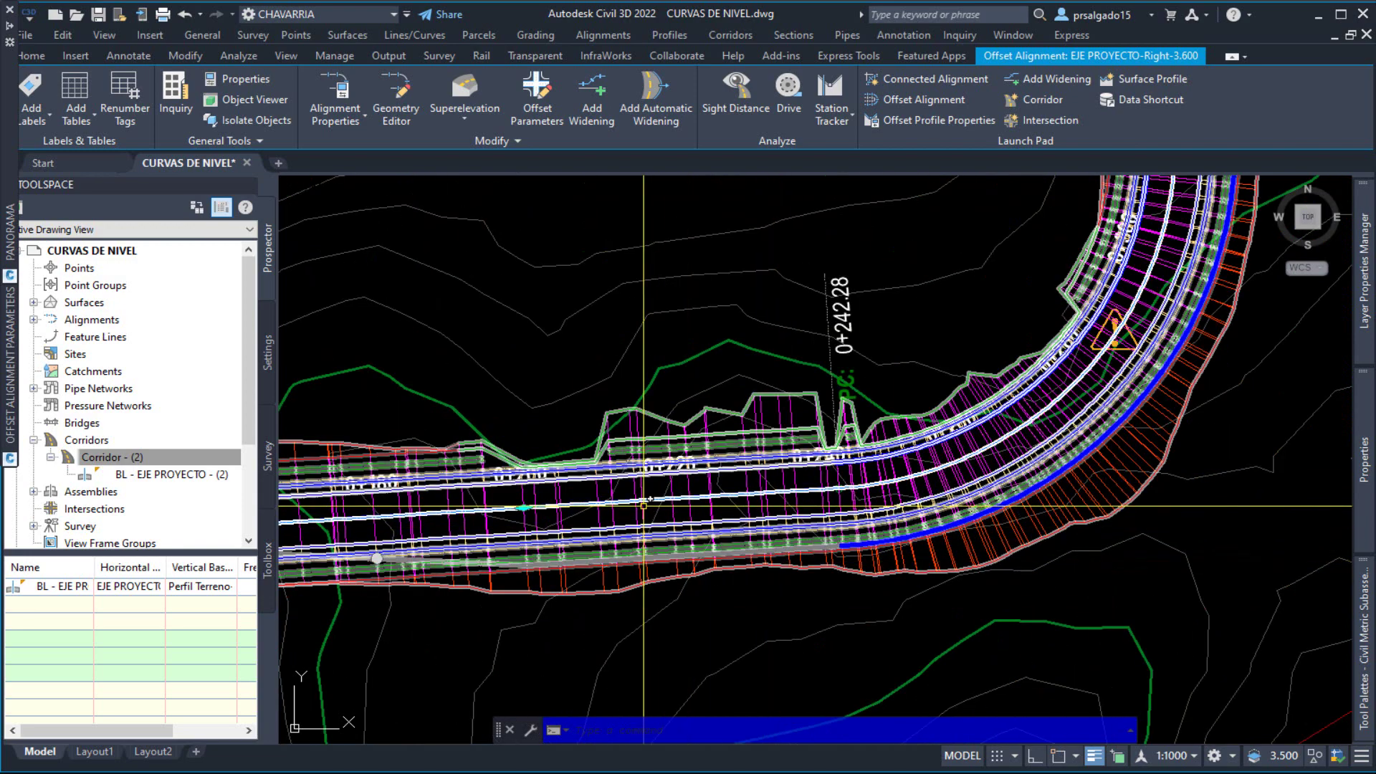
Review the surface, width and elevation targets mapped to assembly ST-4 in the properties of Corridor - (2).
left_click(959, 542)
left_click(948, 553)
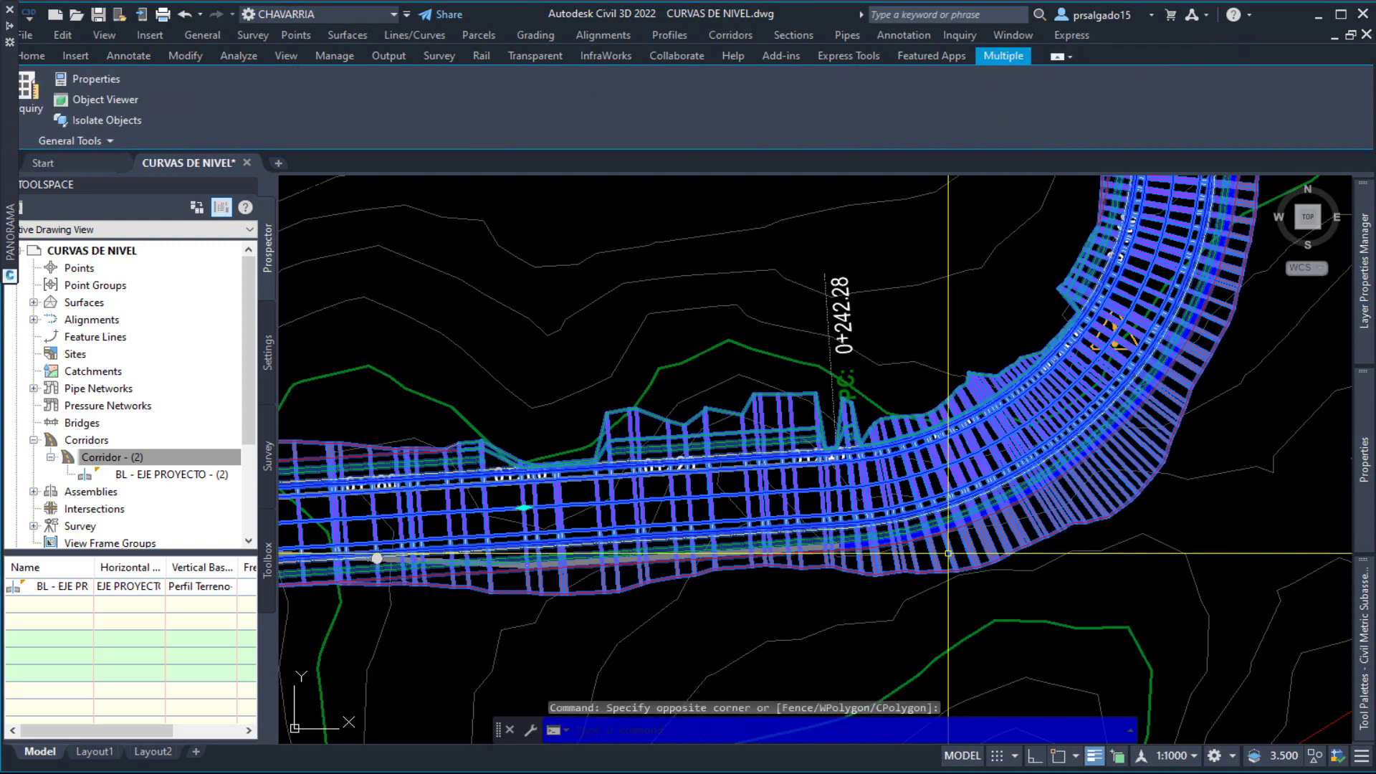
key("Escape")
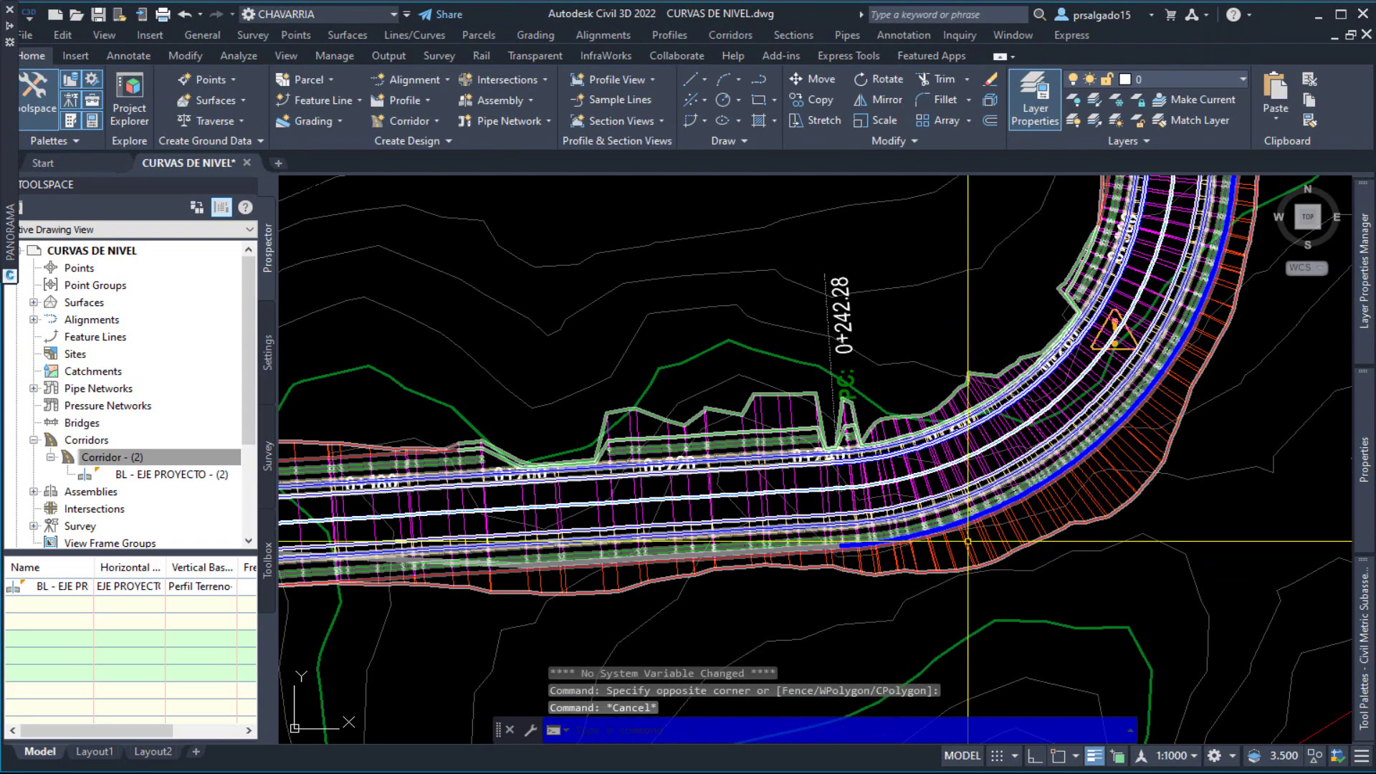
left_click(968, 547)
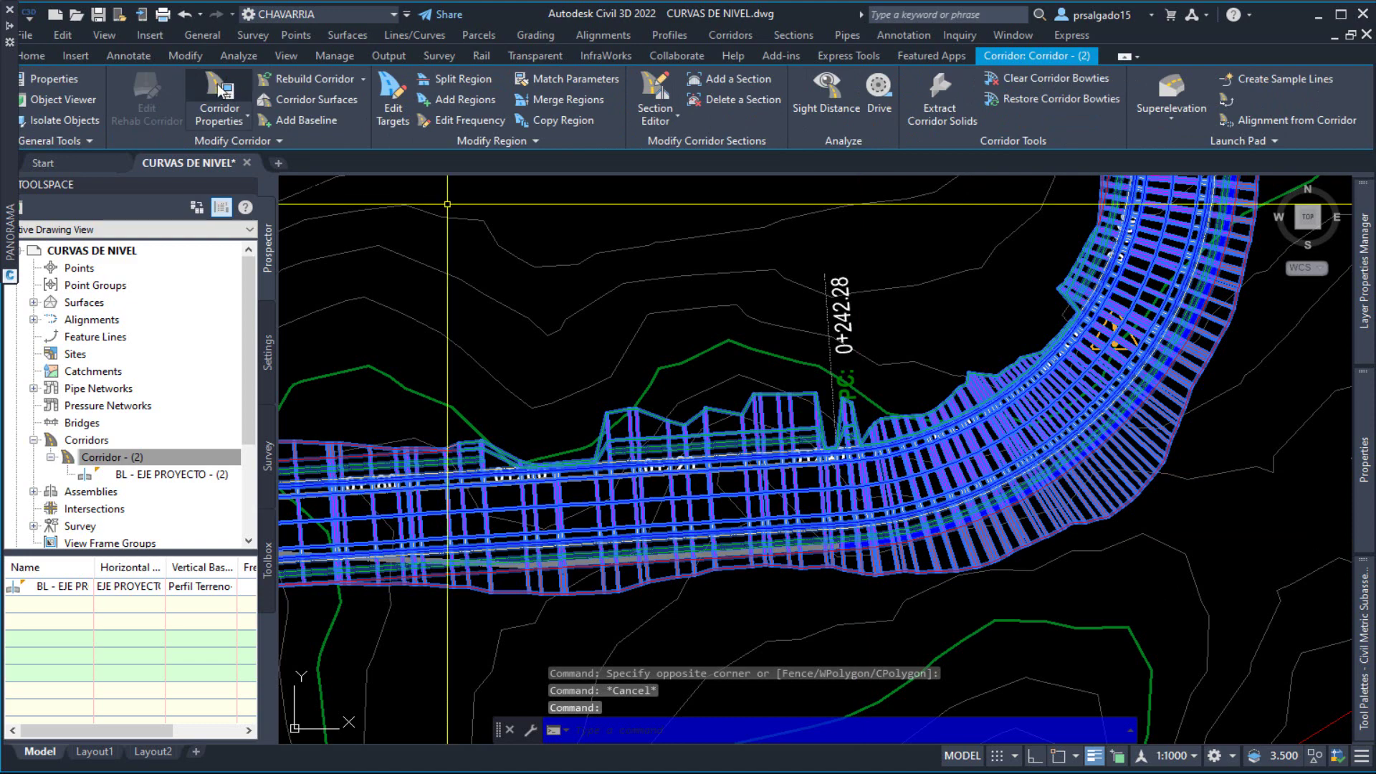
left_click(220, 101)
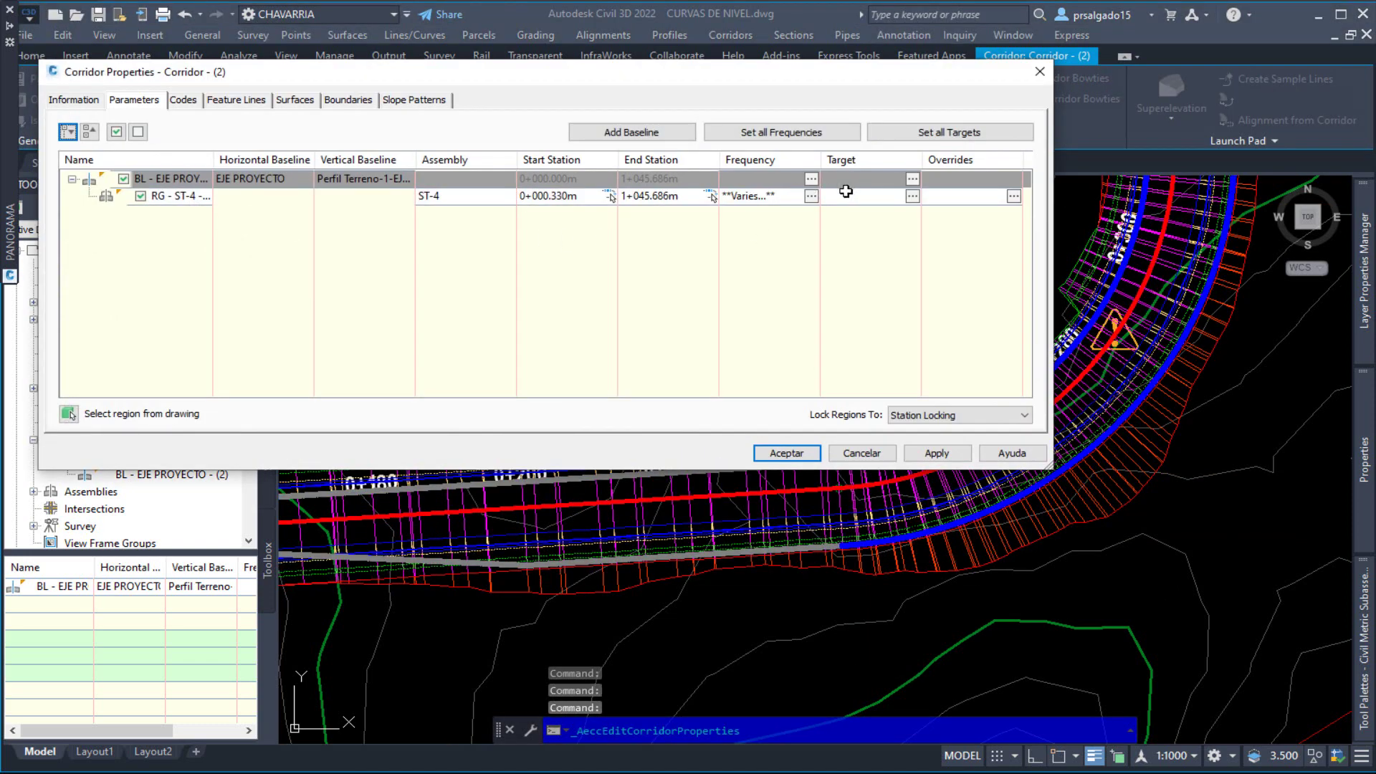
left_click(912, 183)
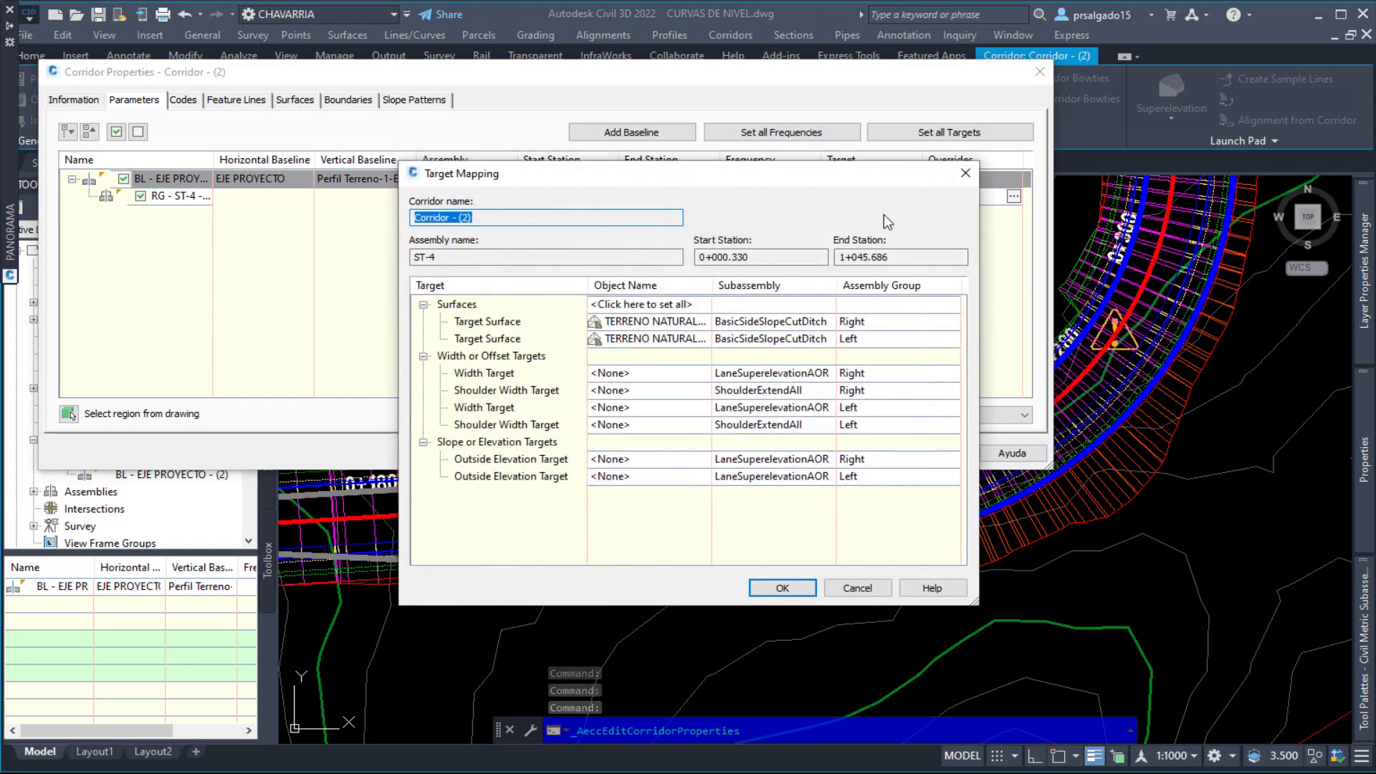
left_click(966, 173)
key("Return")
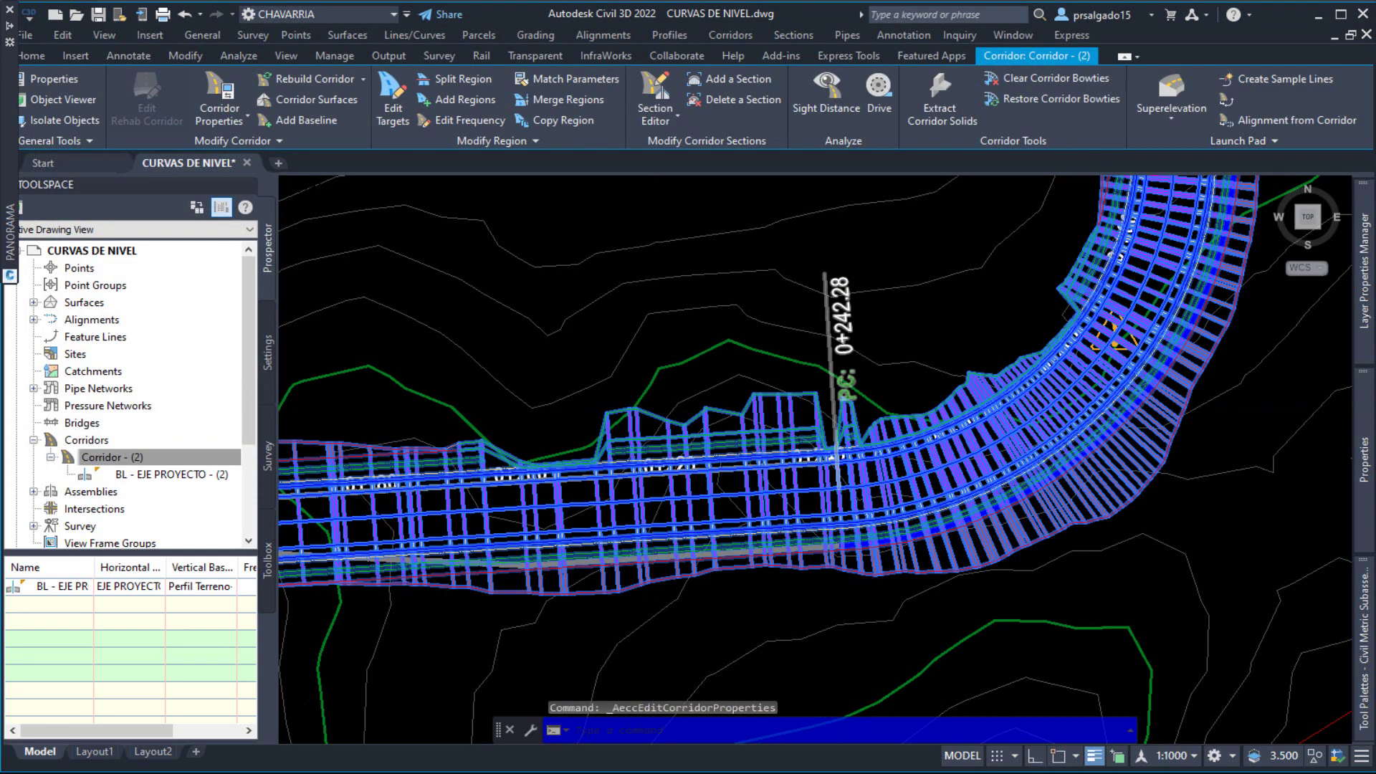
Read the help topic of the LaneSuperelevationAOR subassembly for the object types accepted as lane width targets.
scroll(655, 413, "down", 8)
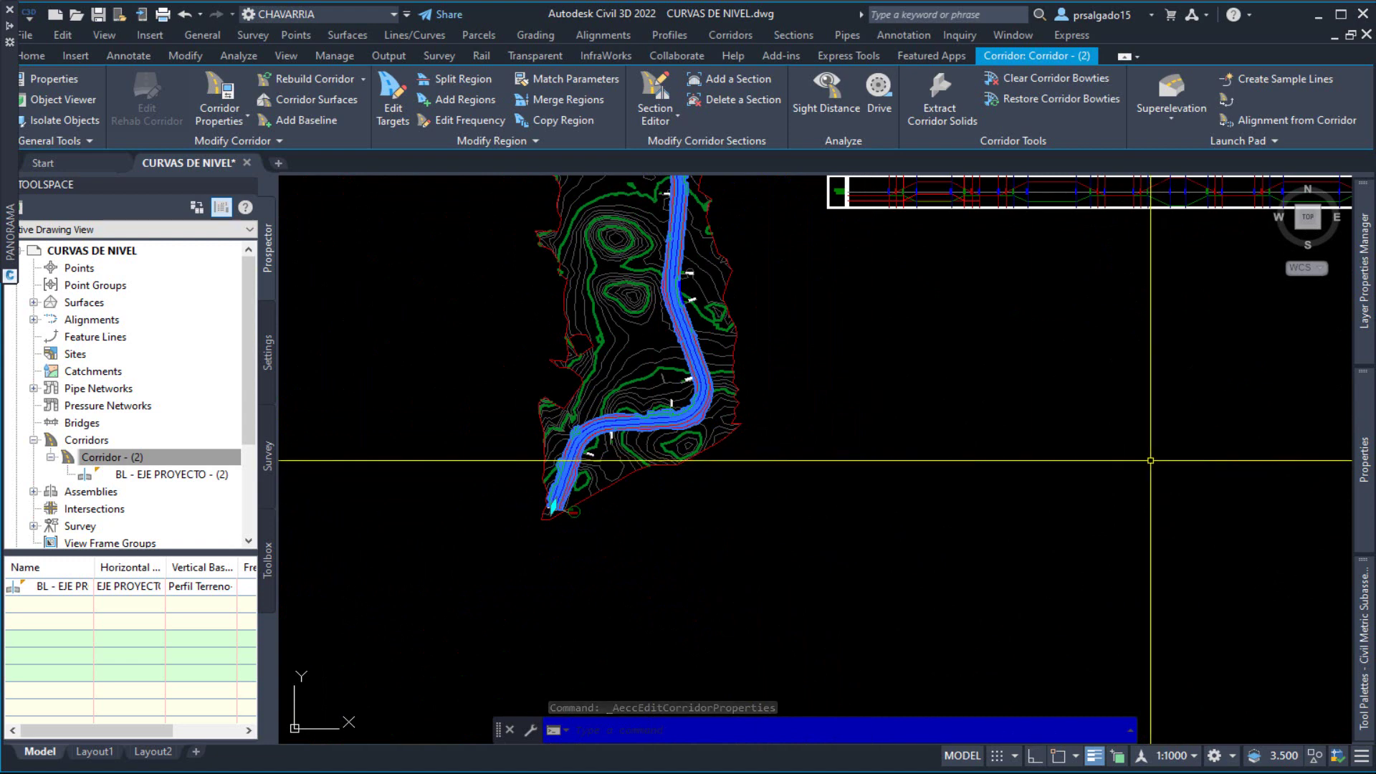
mouse_move(1356, 600)
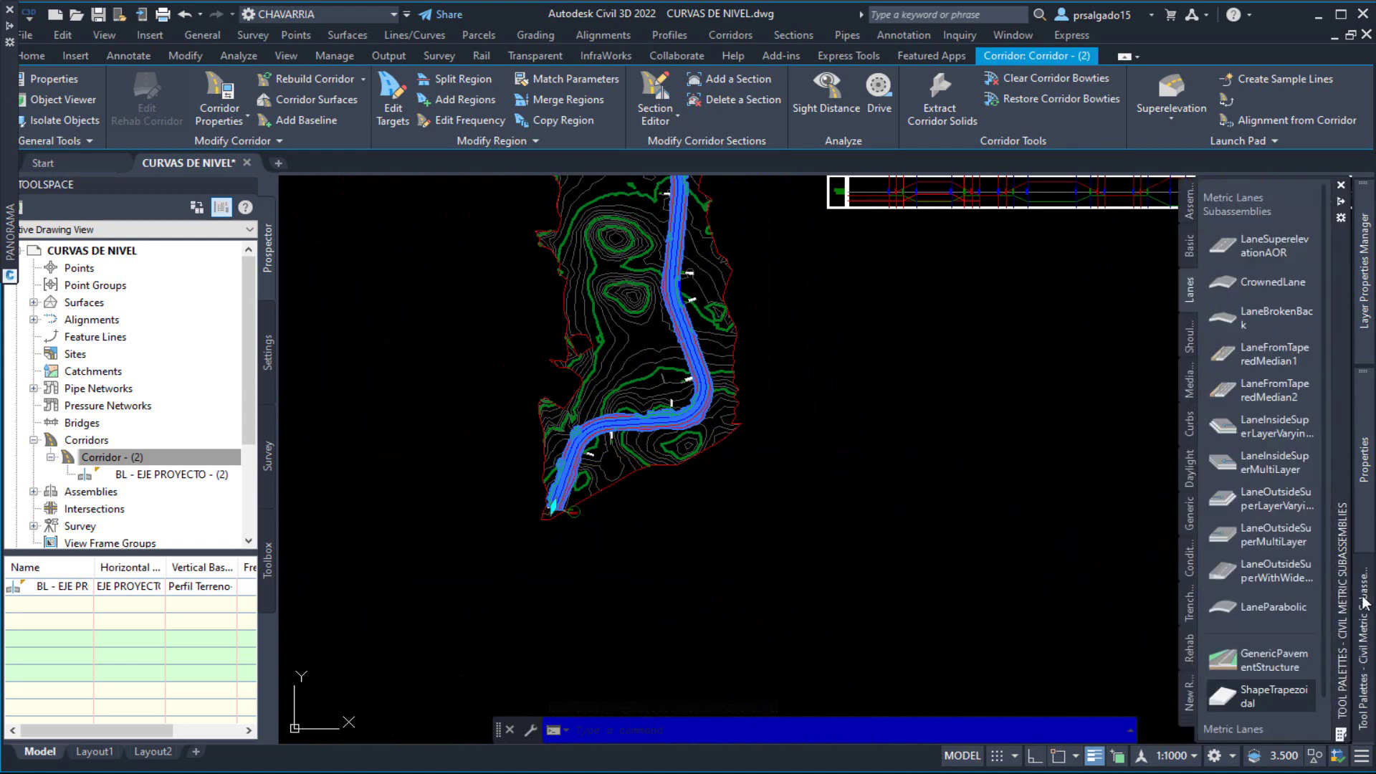
left_click(1257, 245)
right_click(1257, 245)
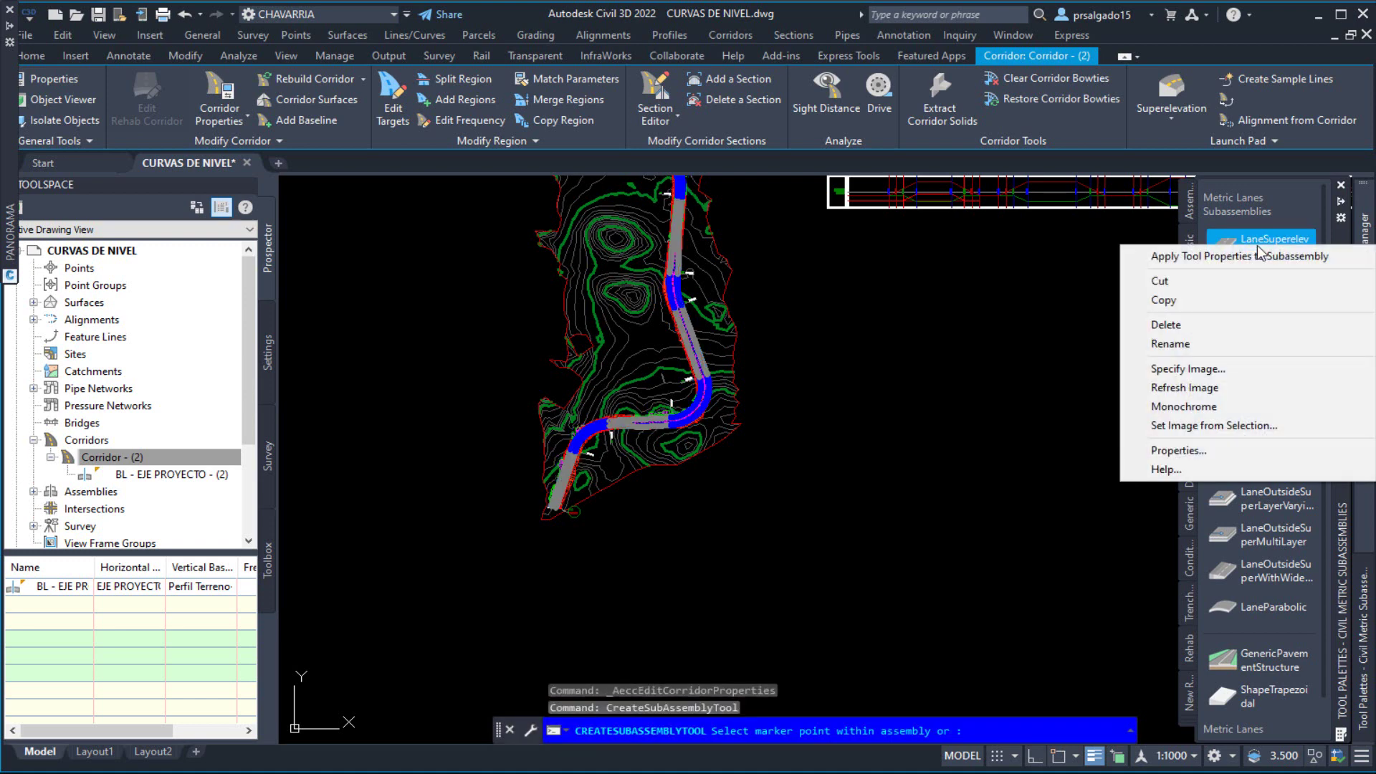
left_click(1193, 467)
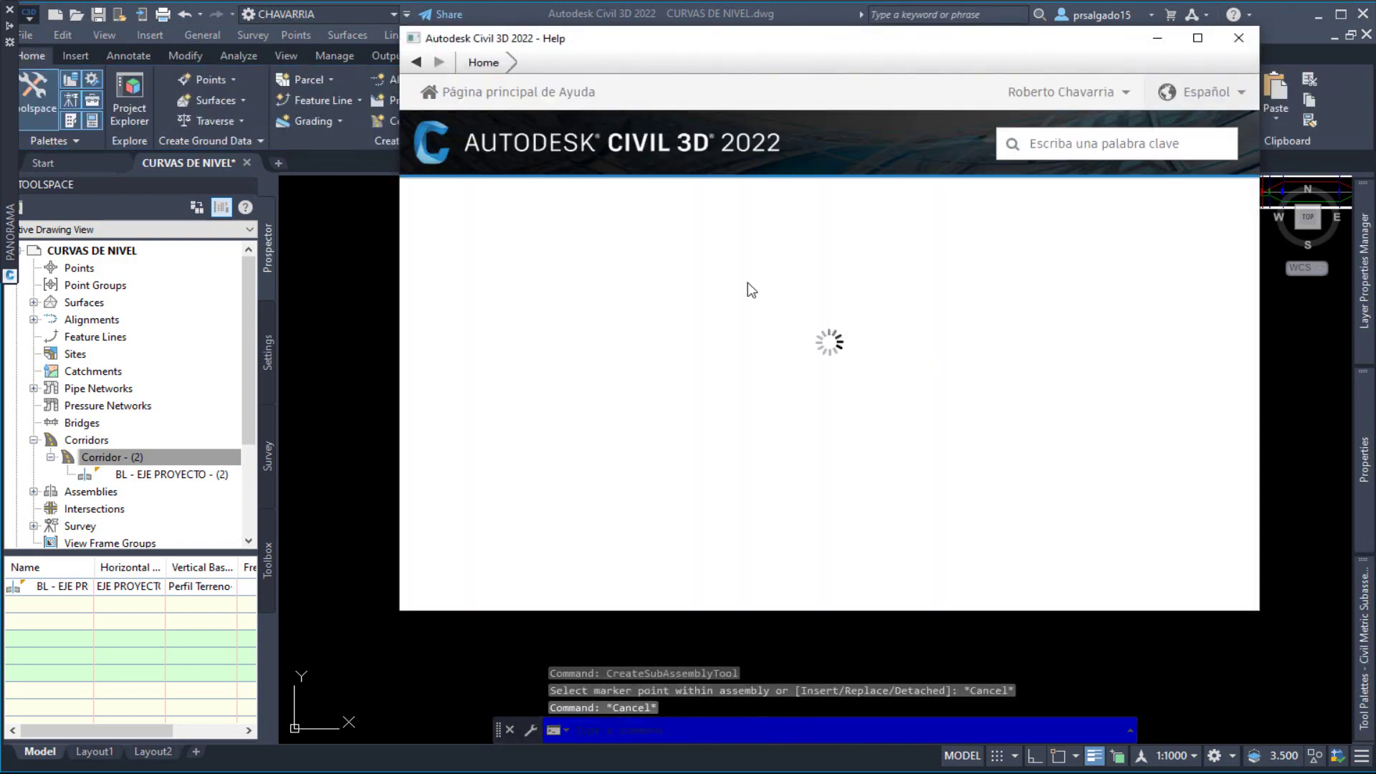
scroll(765, 329, "down", 10)
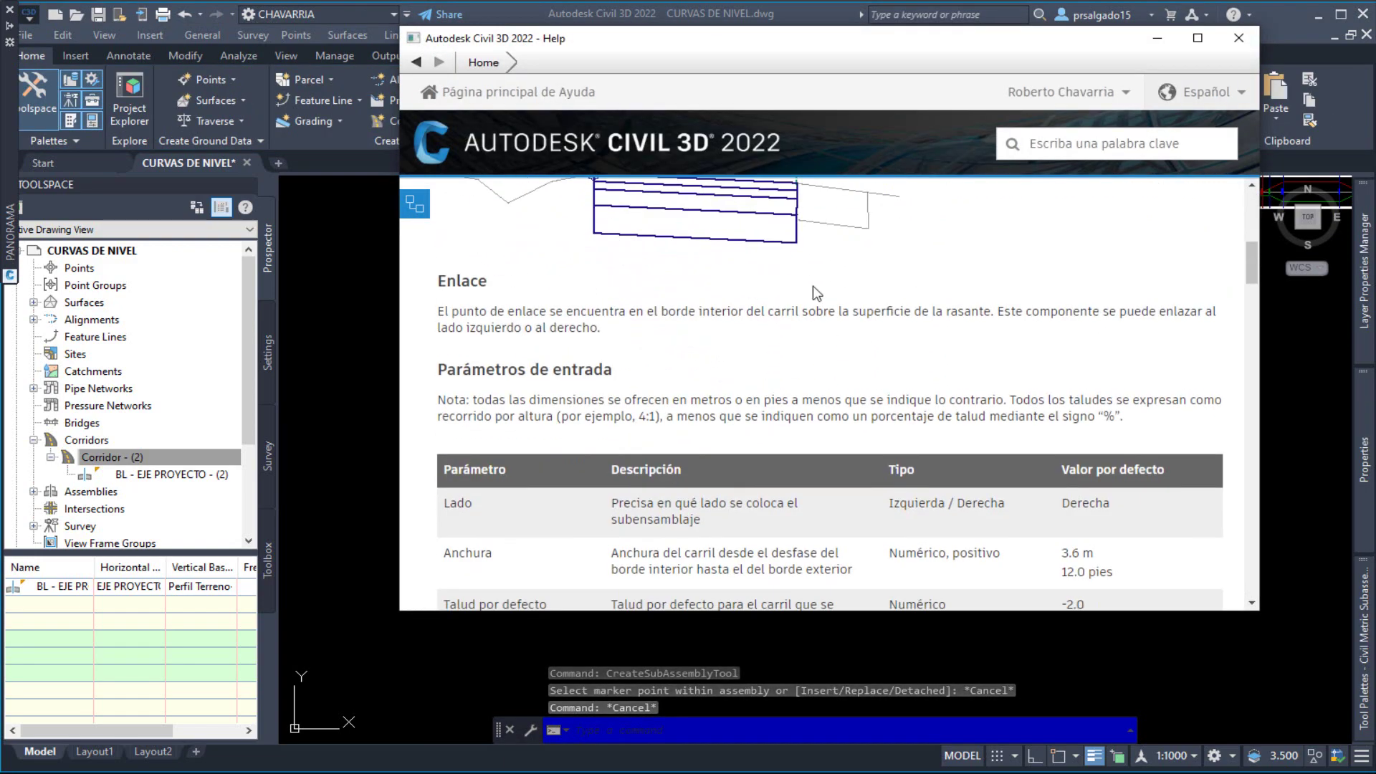
scroll(697, 310, "down", 12)
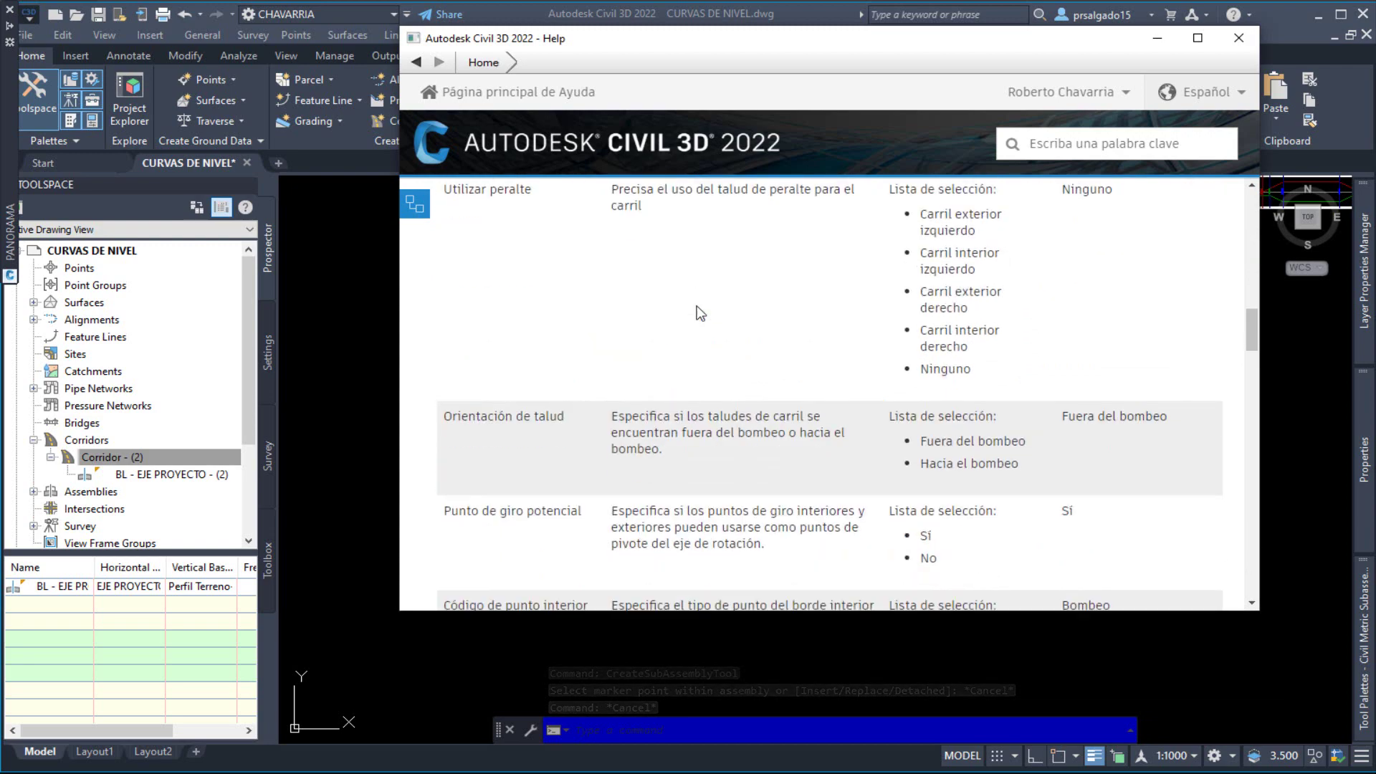
scroll(697, 309, "down", 12)
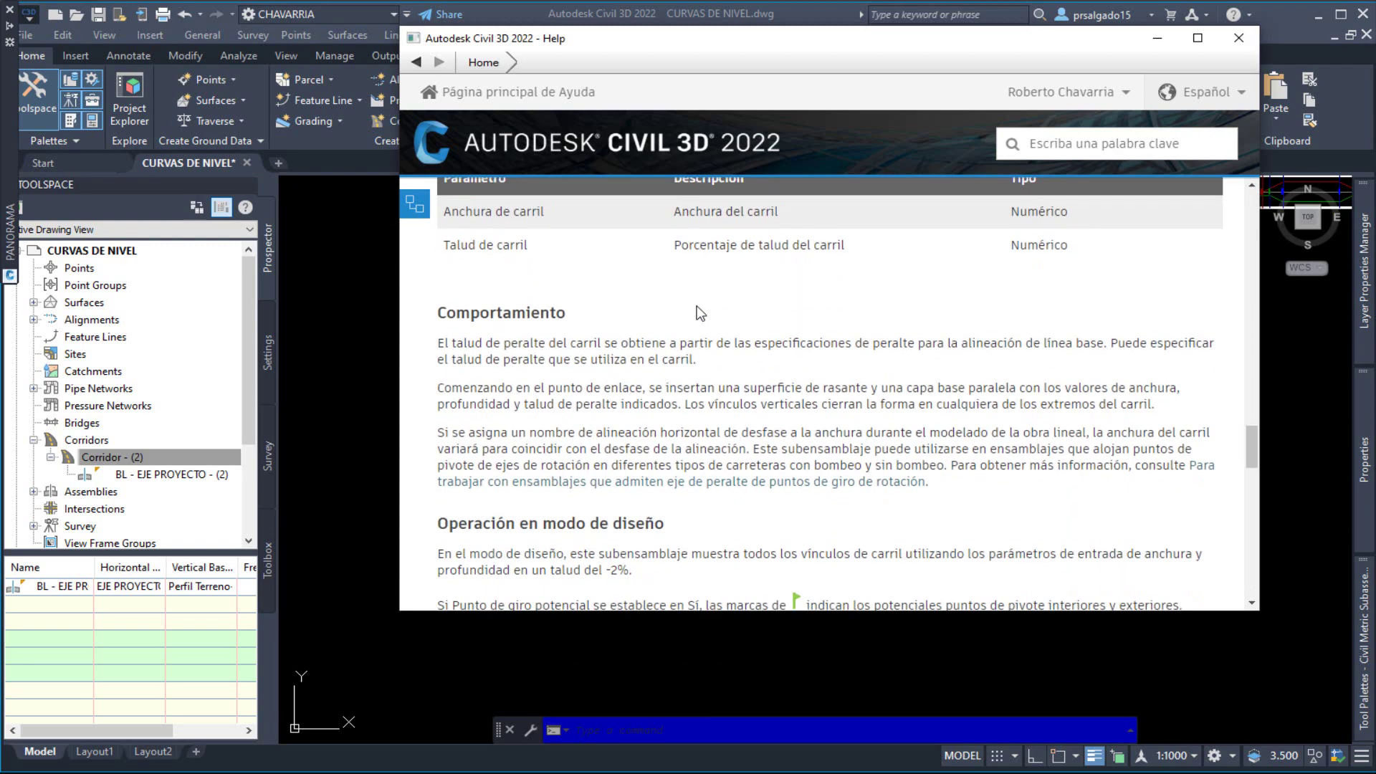
scroll(699, 313, "up", 12)
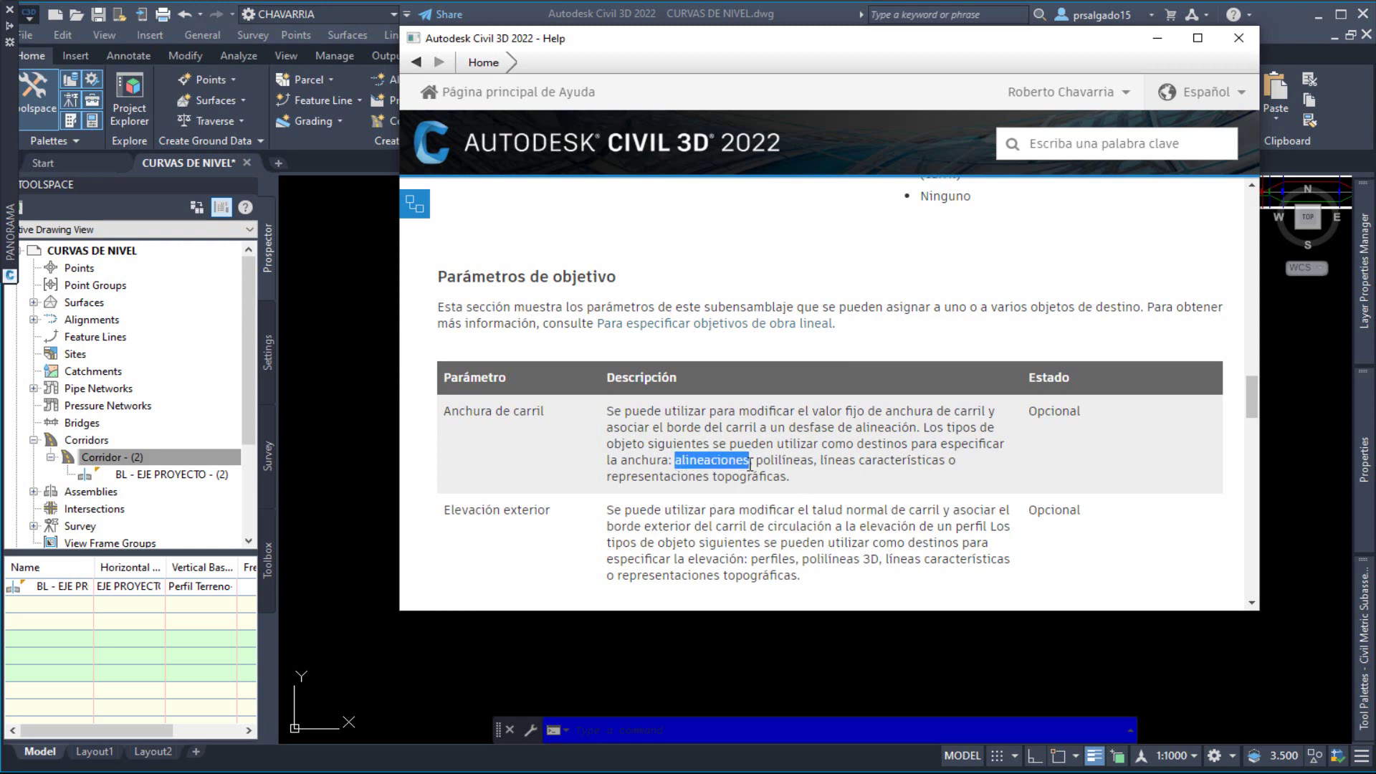
left_click(1238, 38)
Open the target mapping of the ST-4 region from the properties of Corridor - (2).
scroll(746, 460, "up", 5)
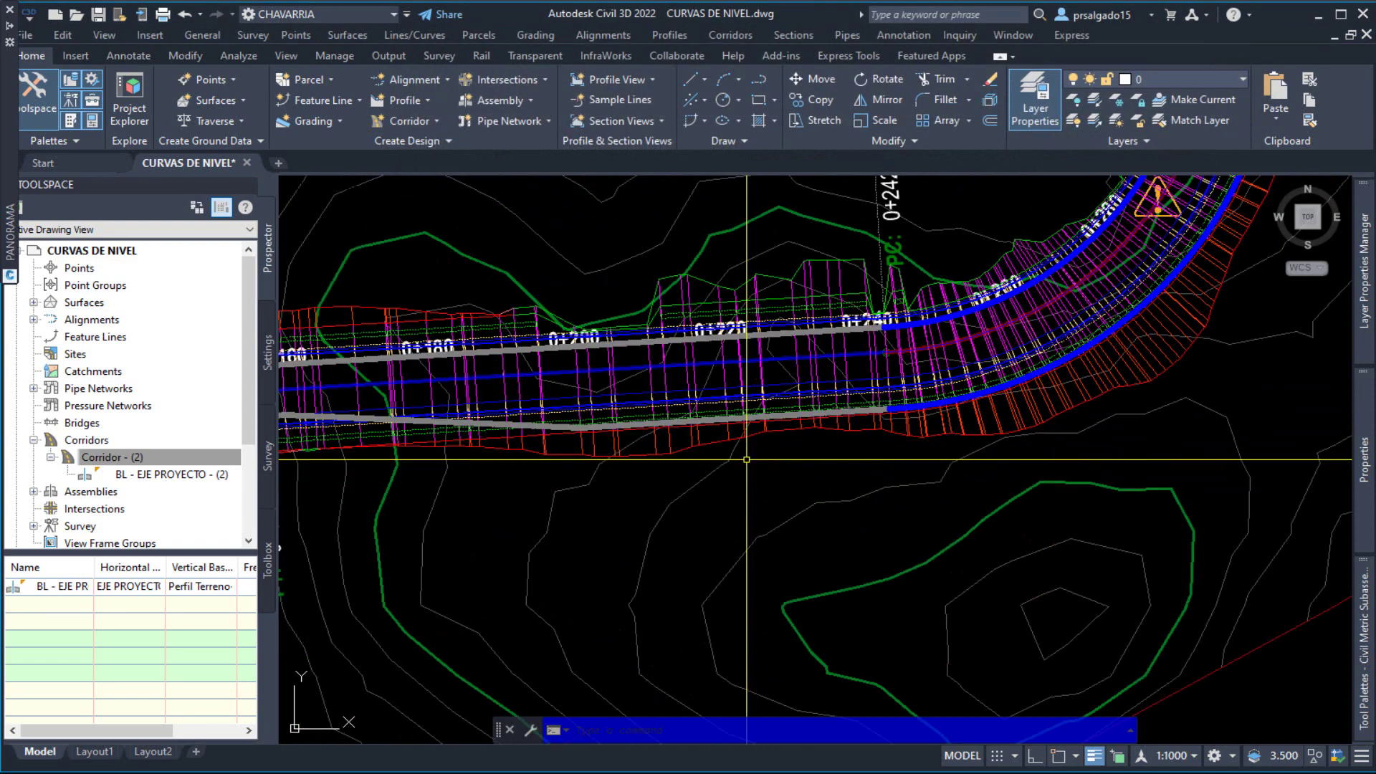
scroll(746, 459, "down", 4)
scroll(682, 484, "up", 2)
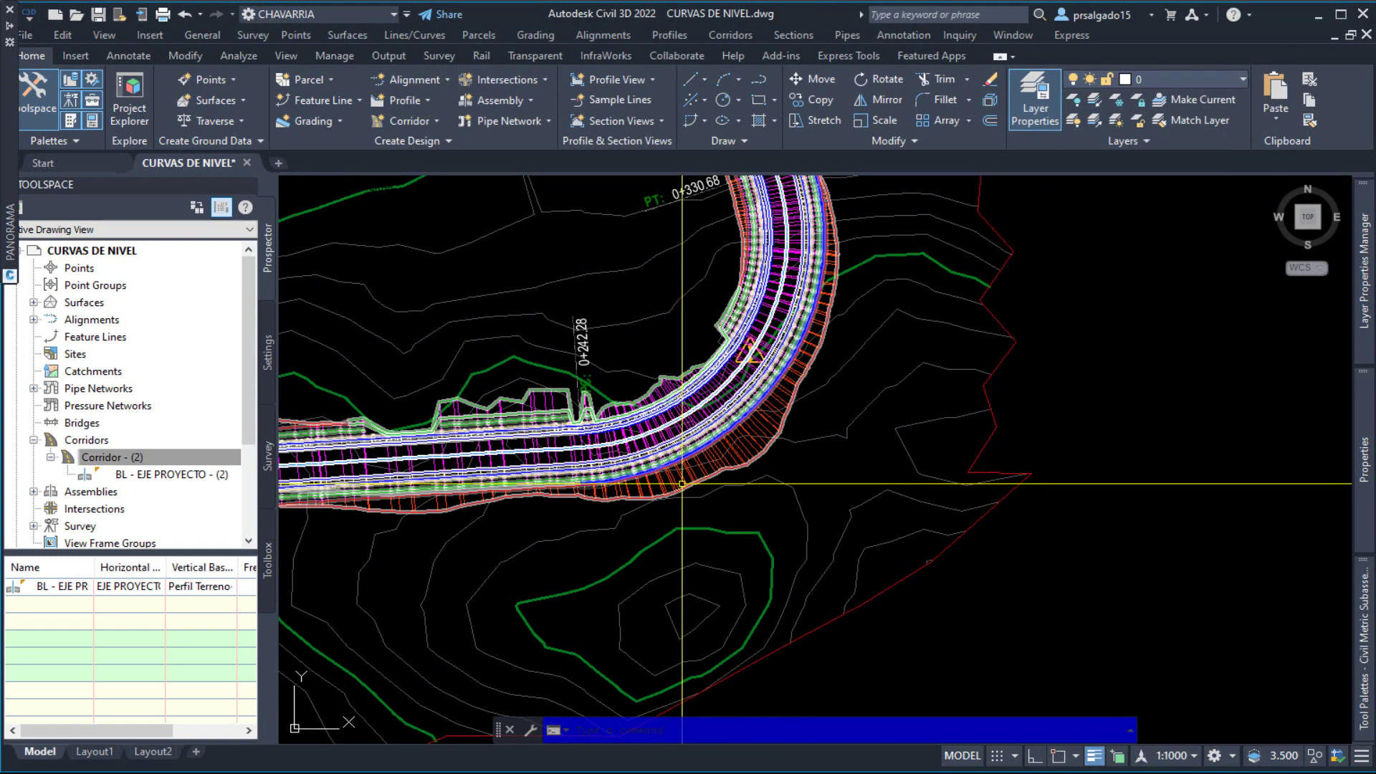
left_click(682, 484)
right_click(674, 490)
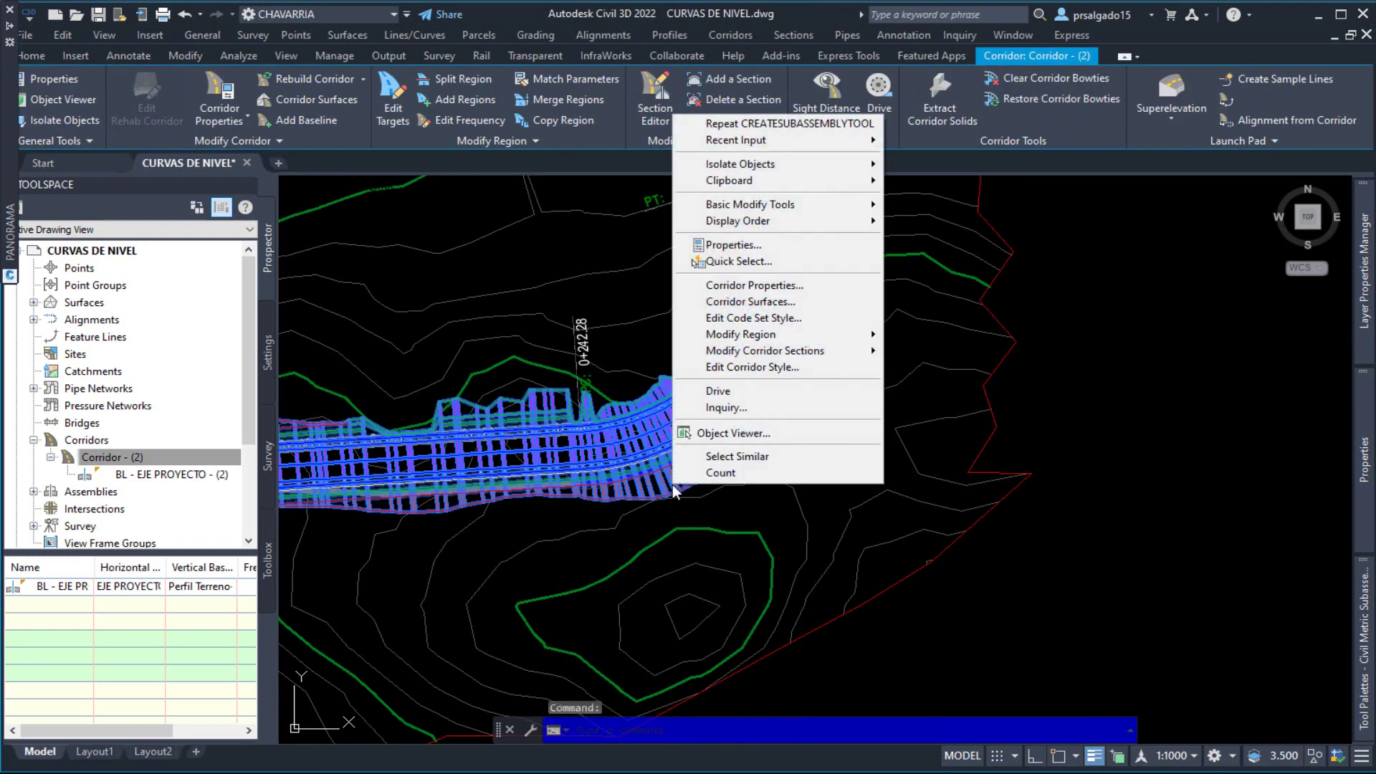
left_click(206, 88)
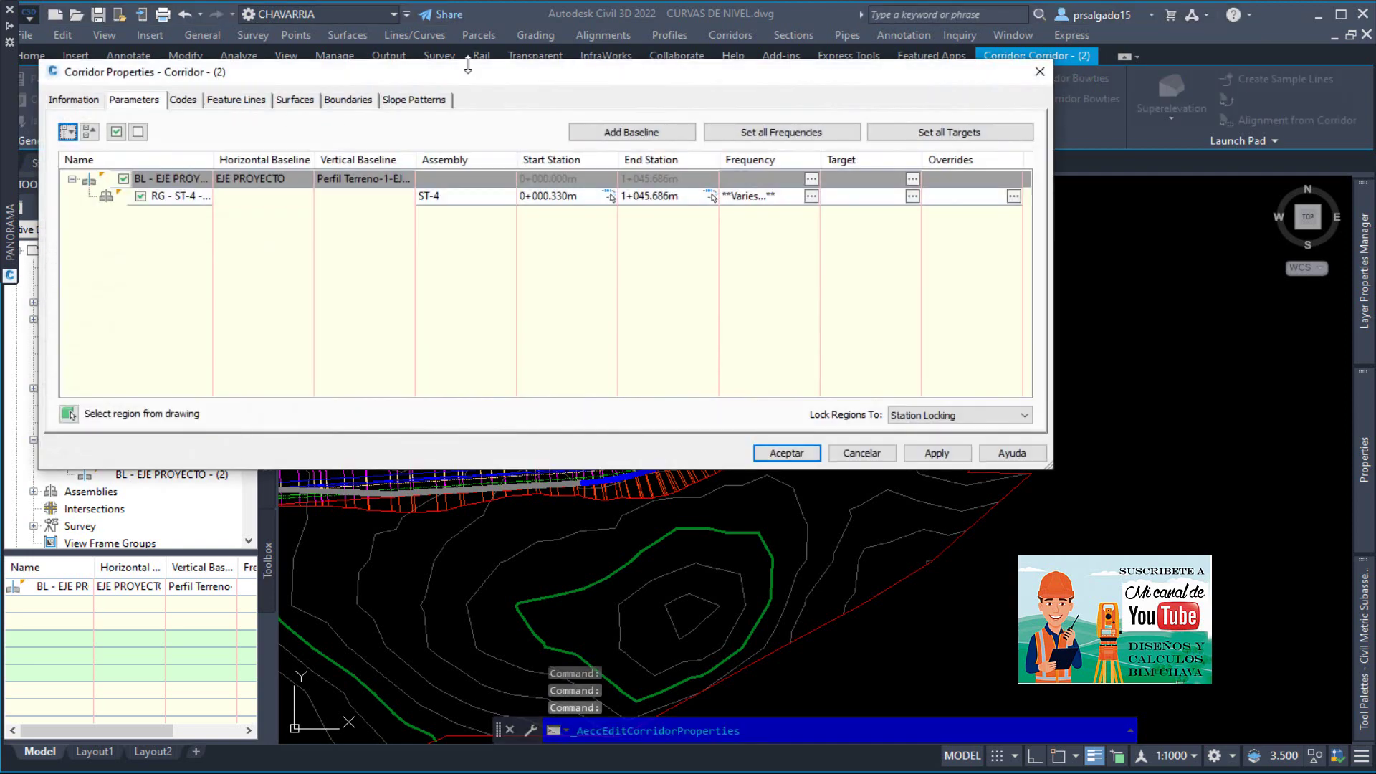
left_click_drag(493, 81, 510, 99)
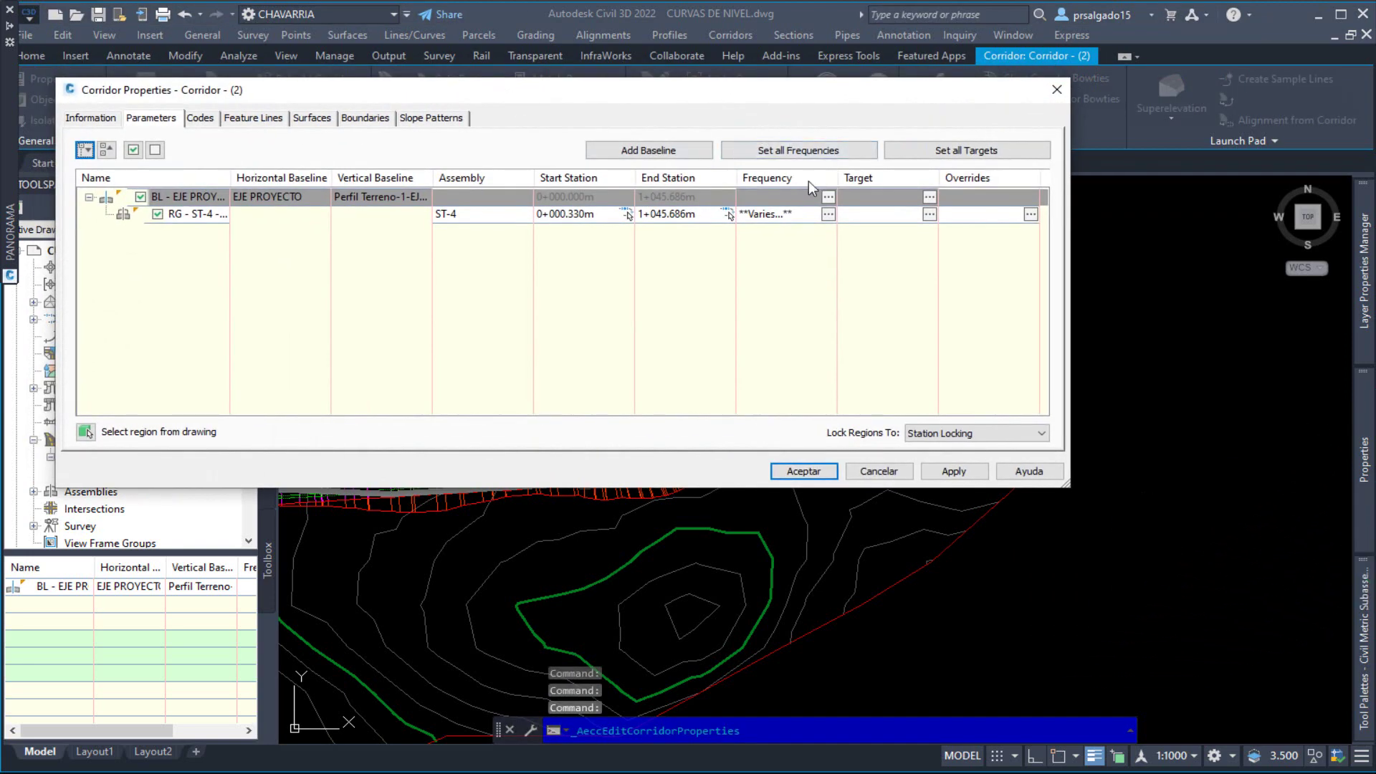
left_click(929, 212)
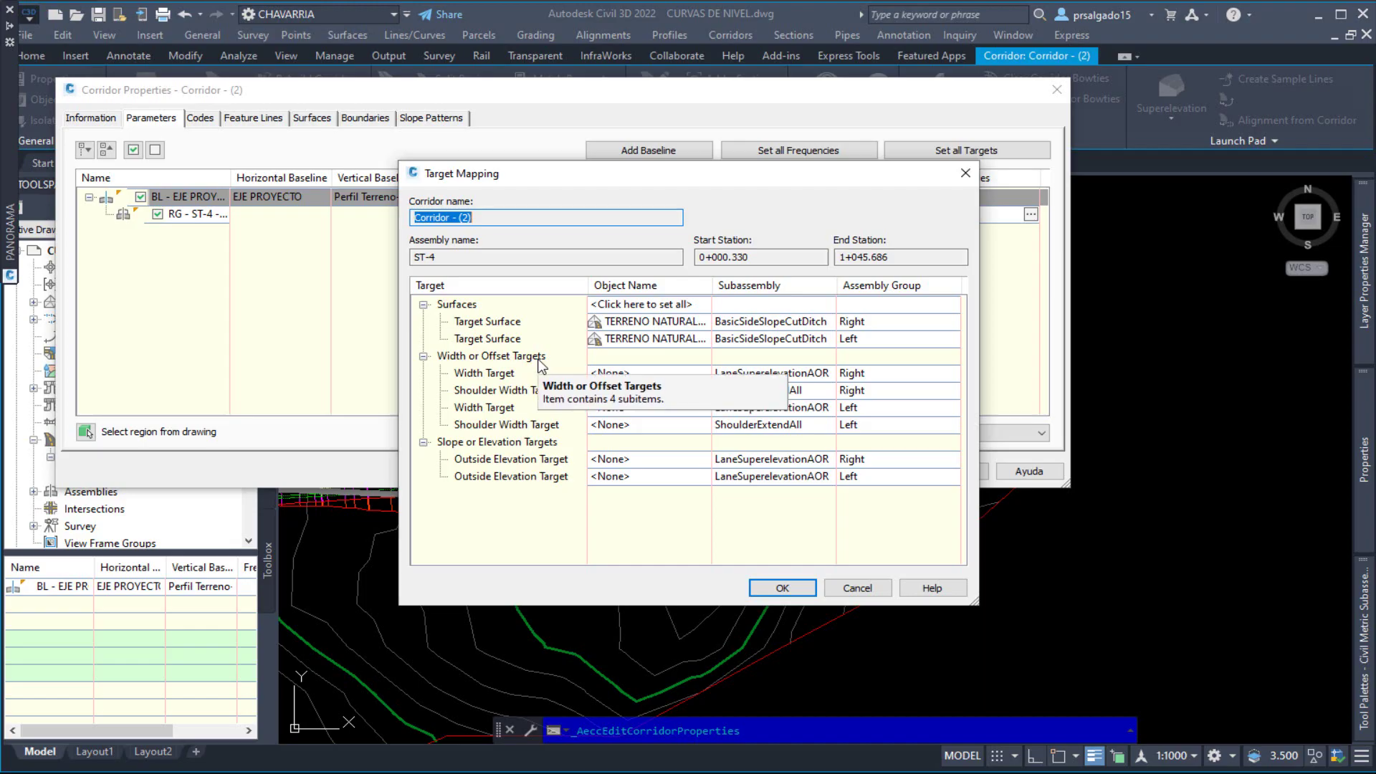
Assign alignment EJE PROYECTO-Right-3.600 as the width target of the right LaneSuperelevationAOR subassembly.
left_click(696, 376)
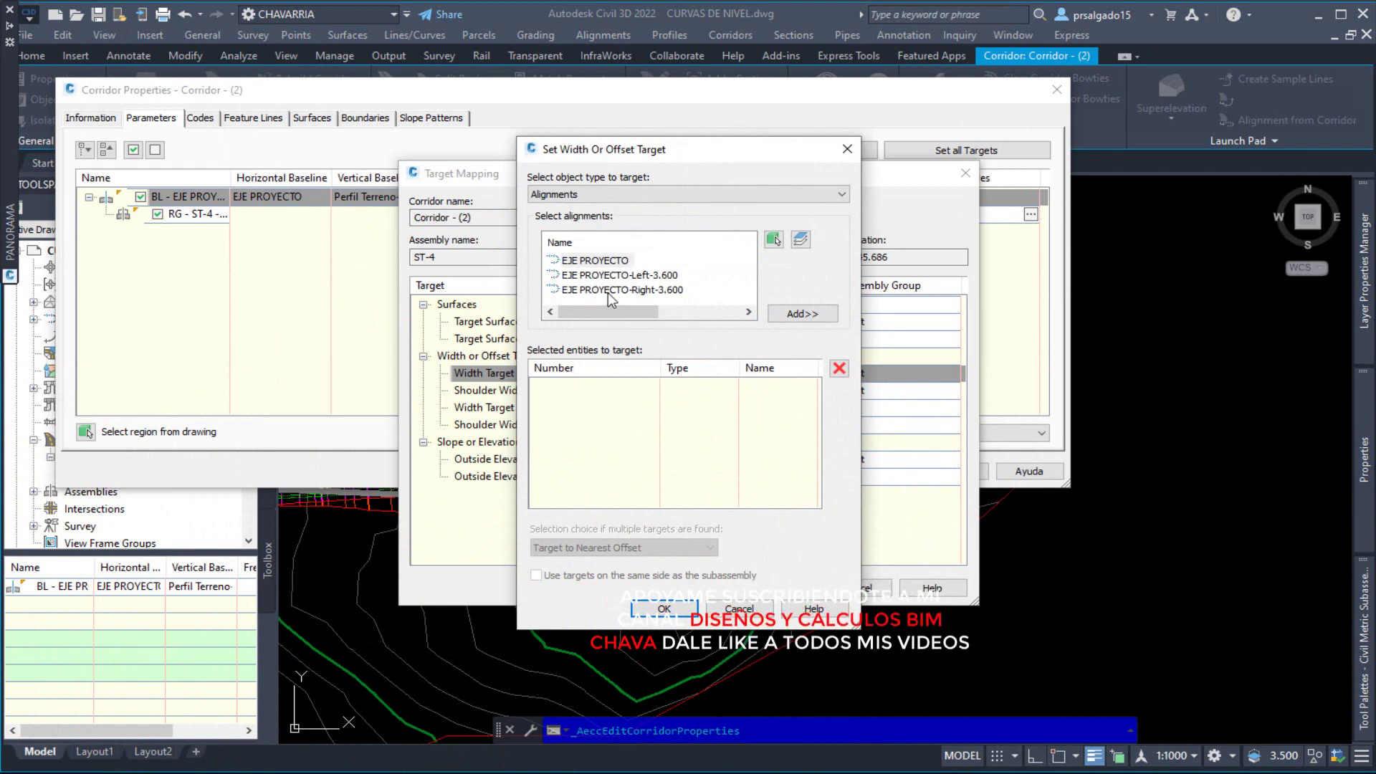
left_click(609, 294)
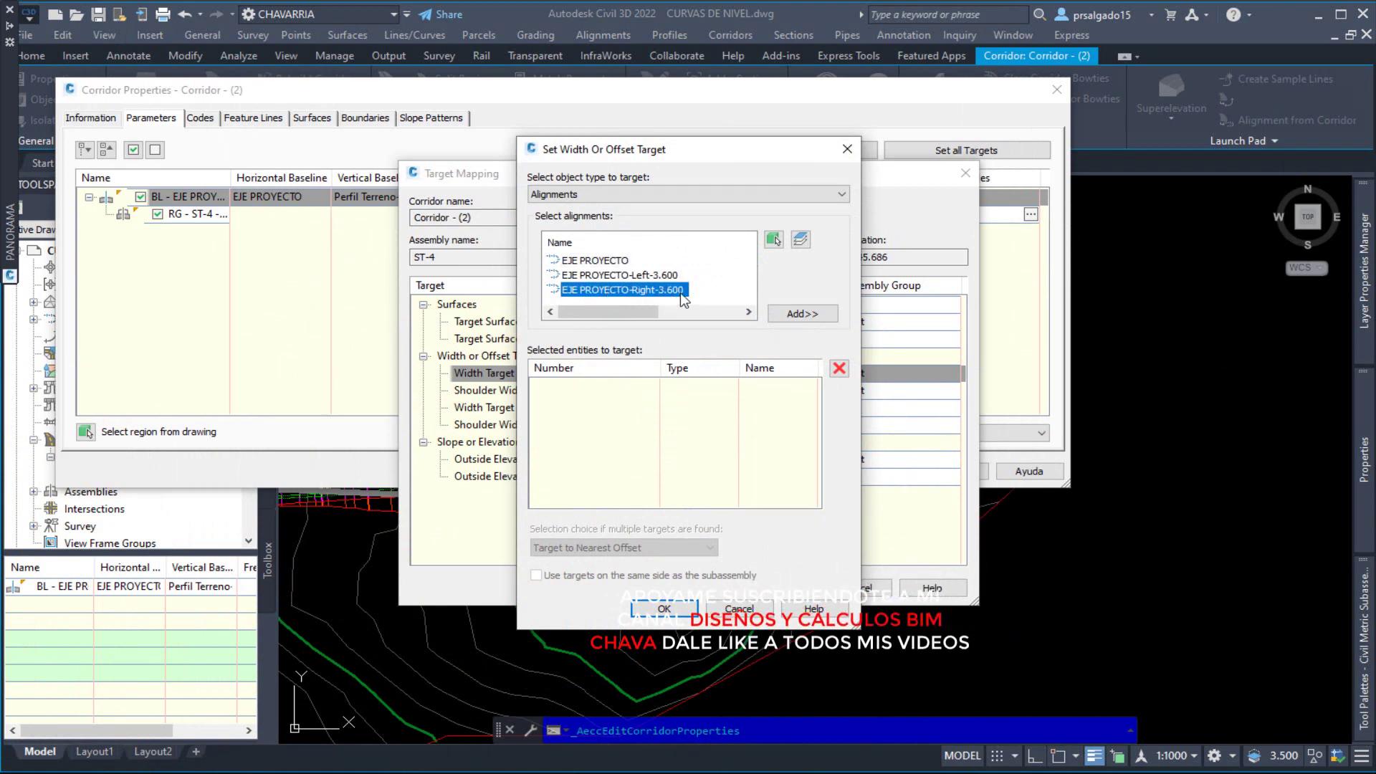
left_click(801, 318)
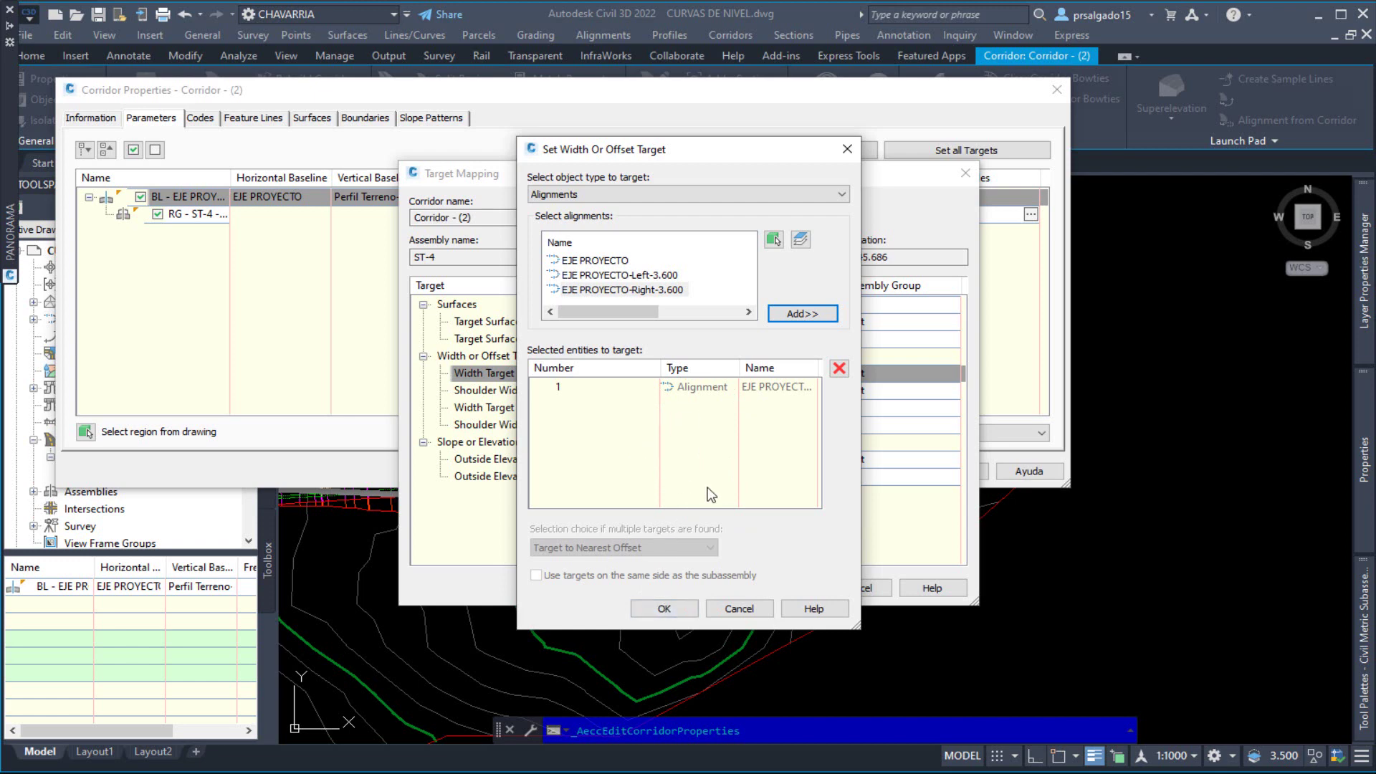
left_click(664, 609)
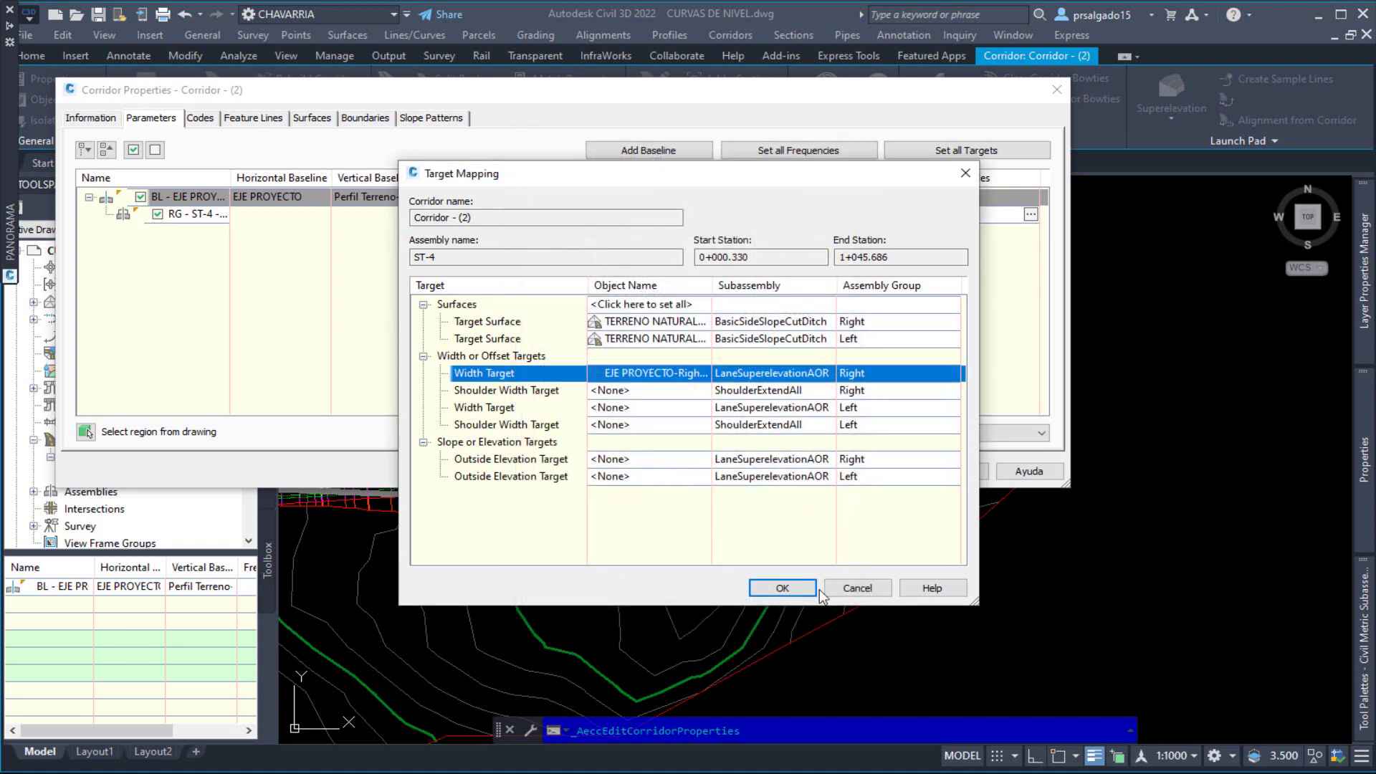
left_click(787, 592)
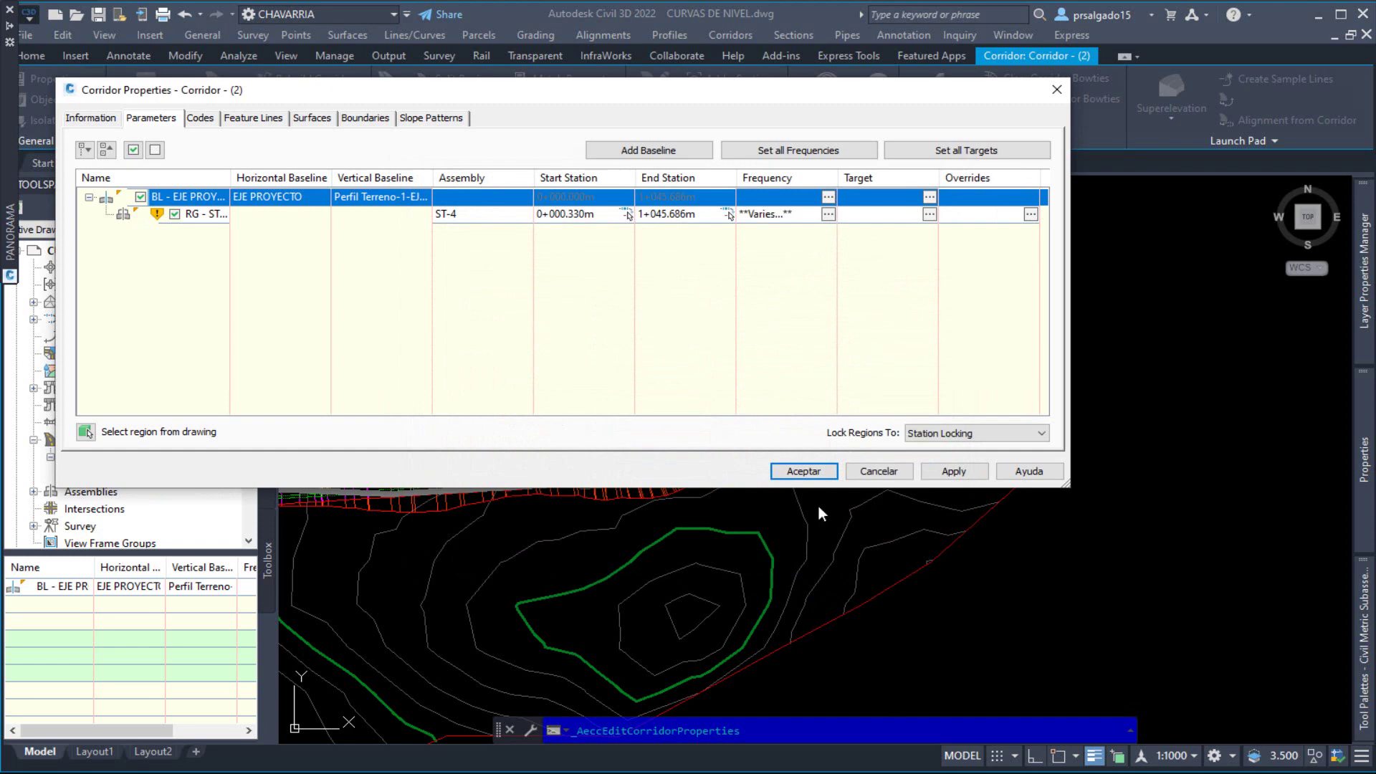
Apply the new target to Corridor - (2), rebuild the corridor and view its widened stretch.
left_click(952, 473)
left_click(578, 348)
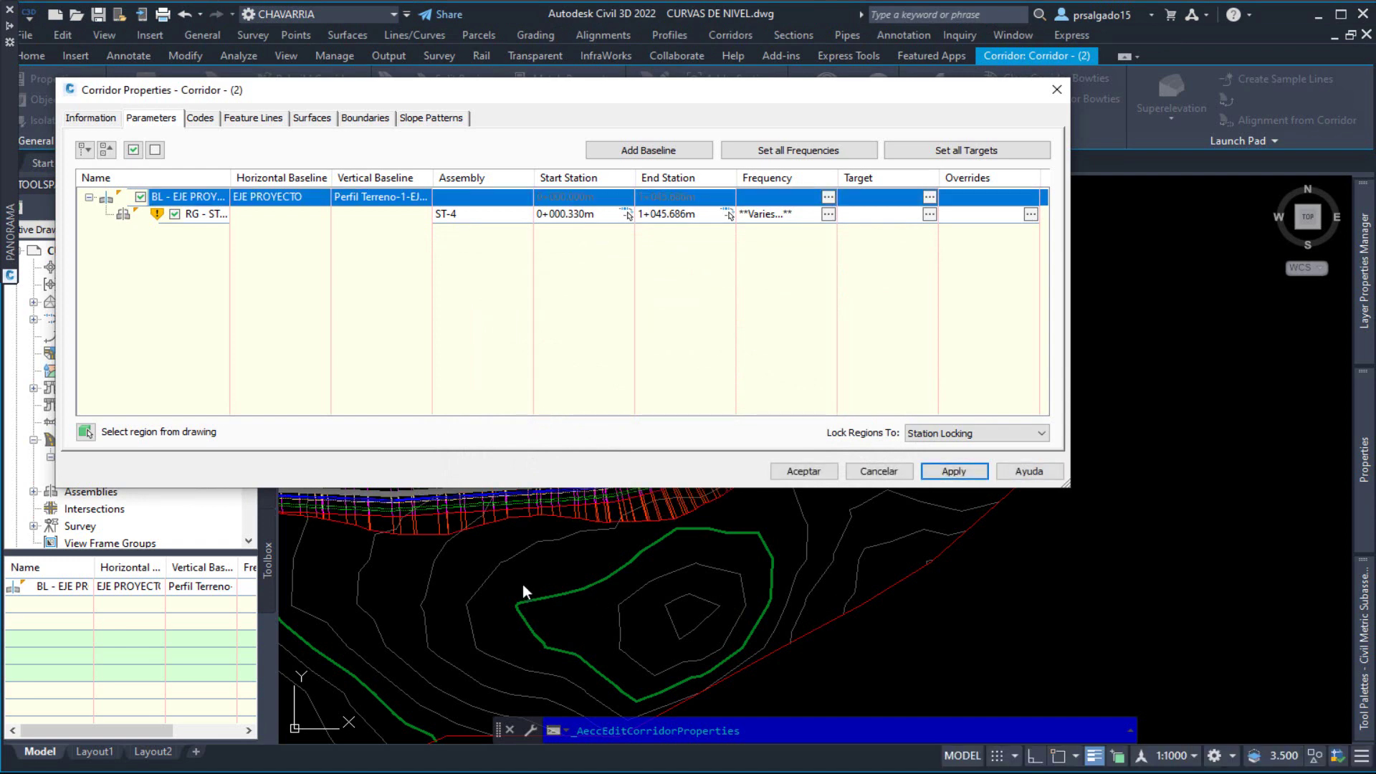
left_click(804, 471)
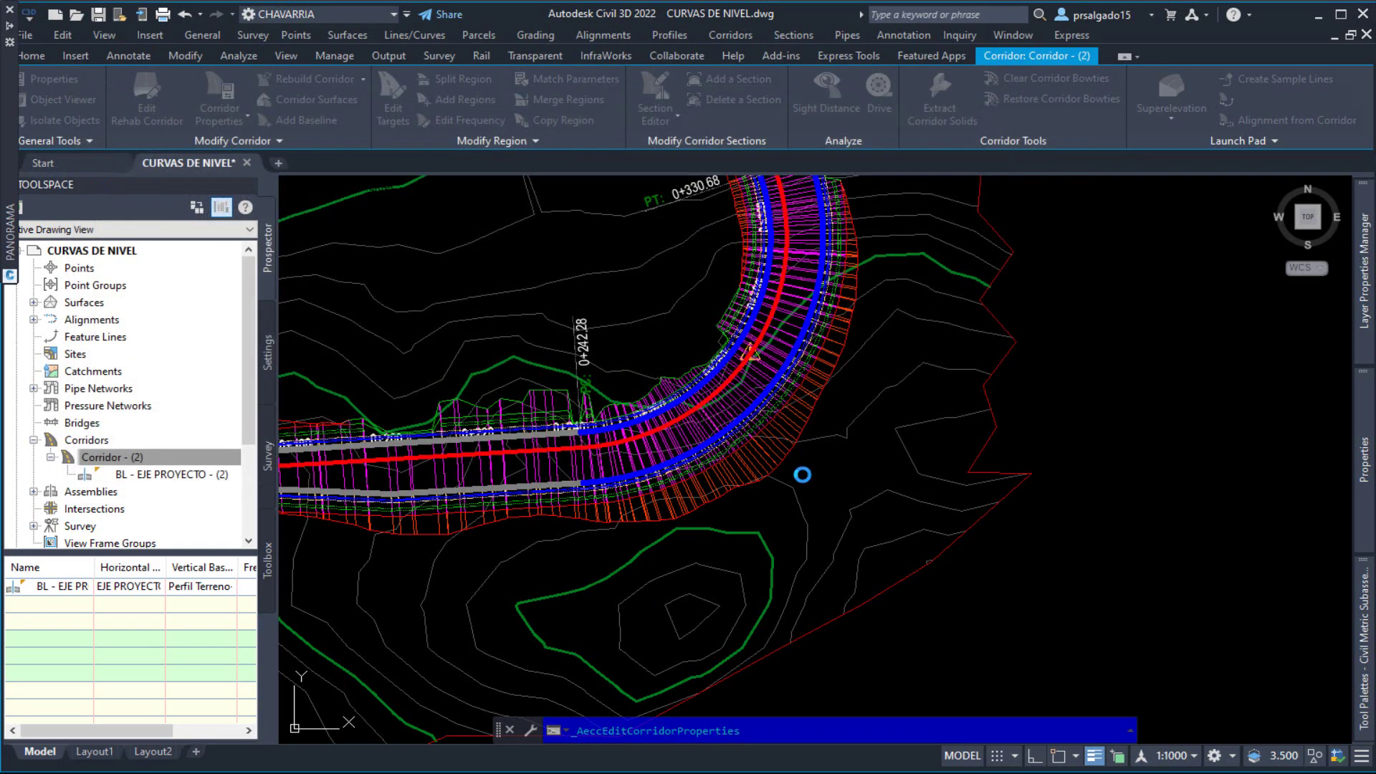
scroll(929, 472, "down", 2)
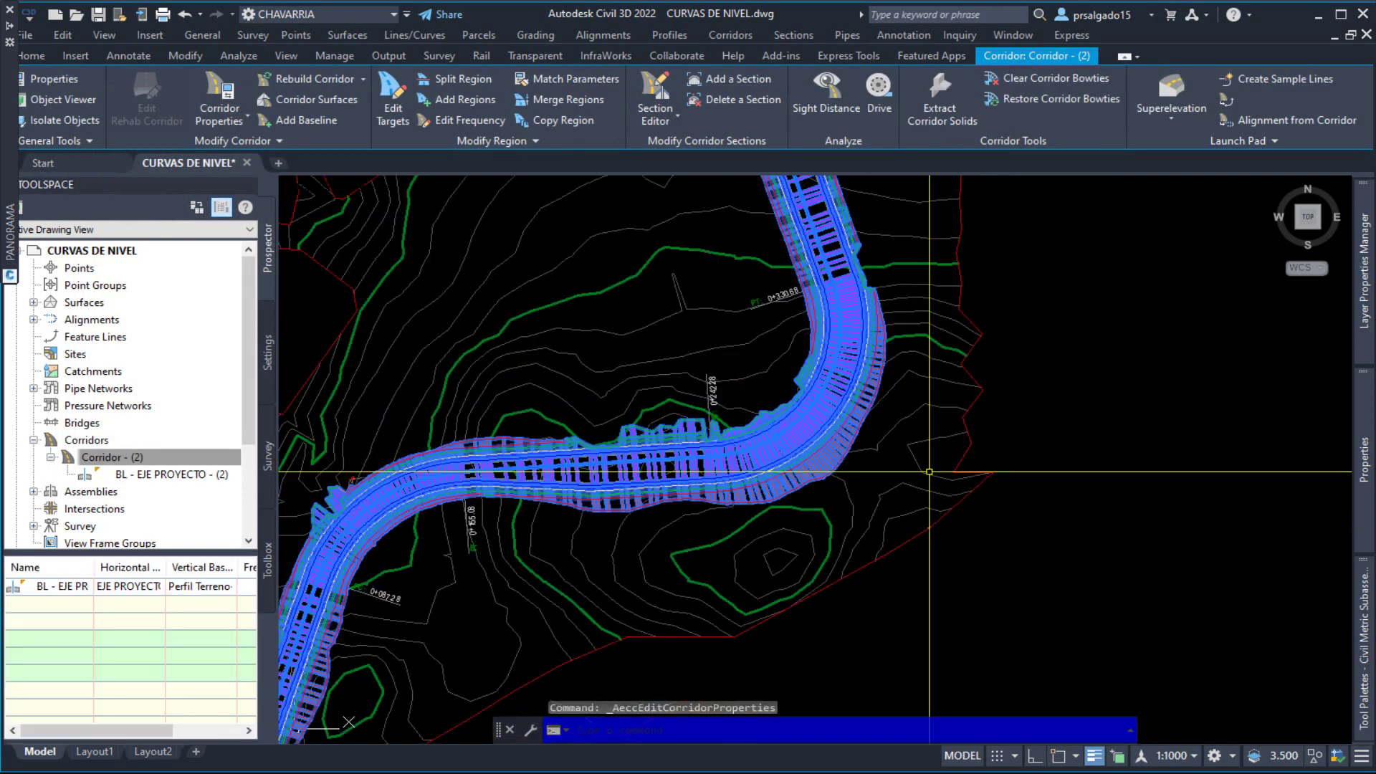
Deselect the corridor and examine its lane edges along the alignment from station 0+160 to beyond the PT at 0+487.81.
scroll(707, 476, "down", 1)
scroll(708, 506, "up", 6)
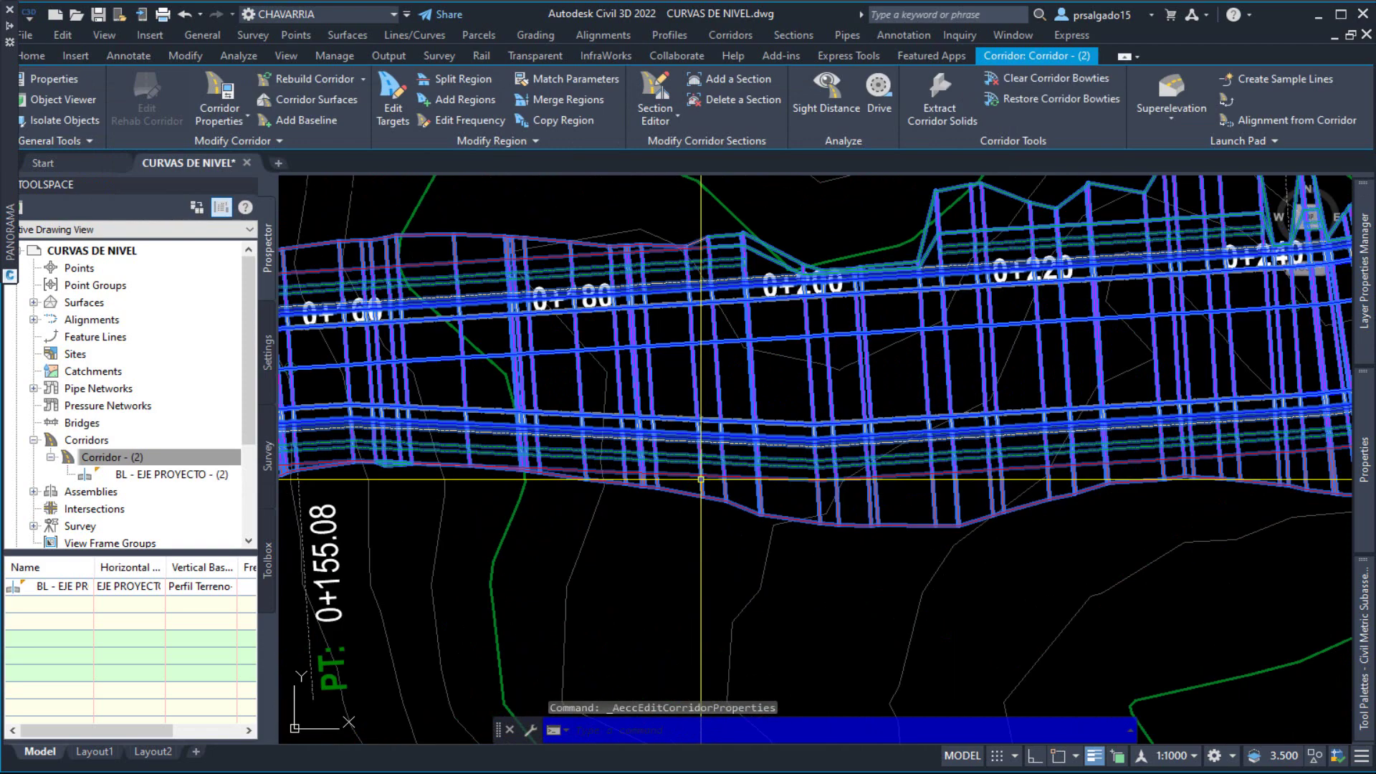
key("Escape")
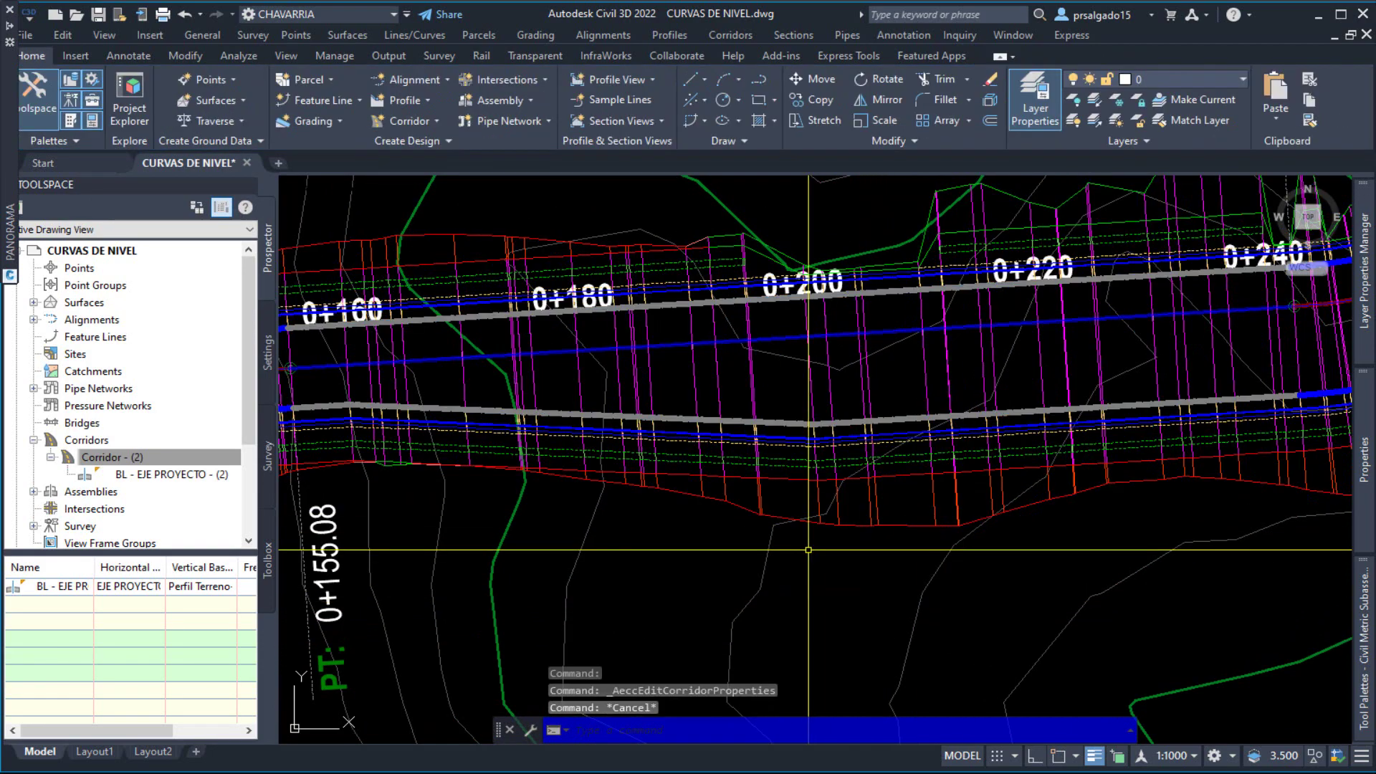
scroll(686, 513, "down", 2)
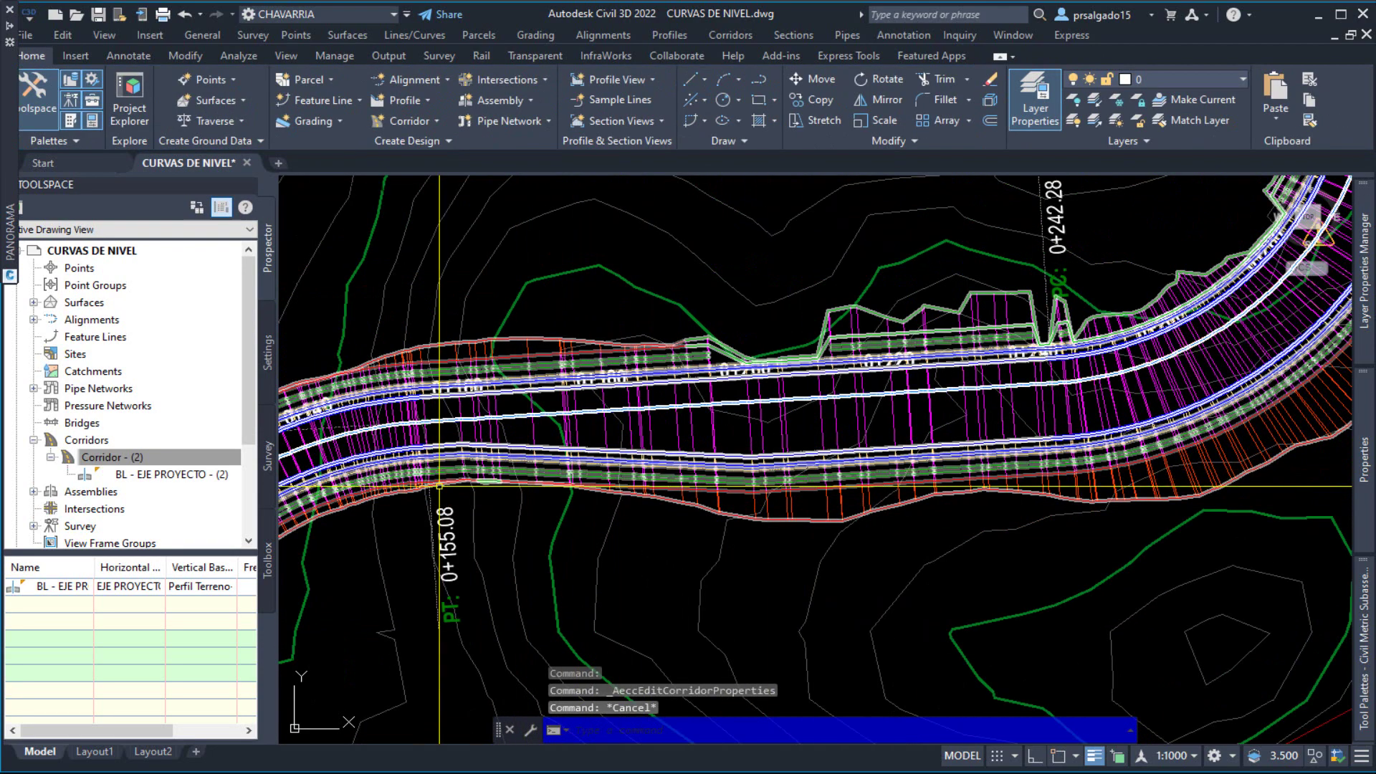
scroll(458, 473, "down", 1)
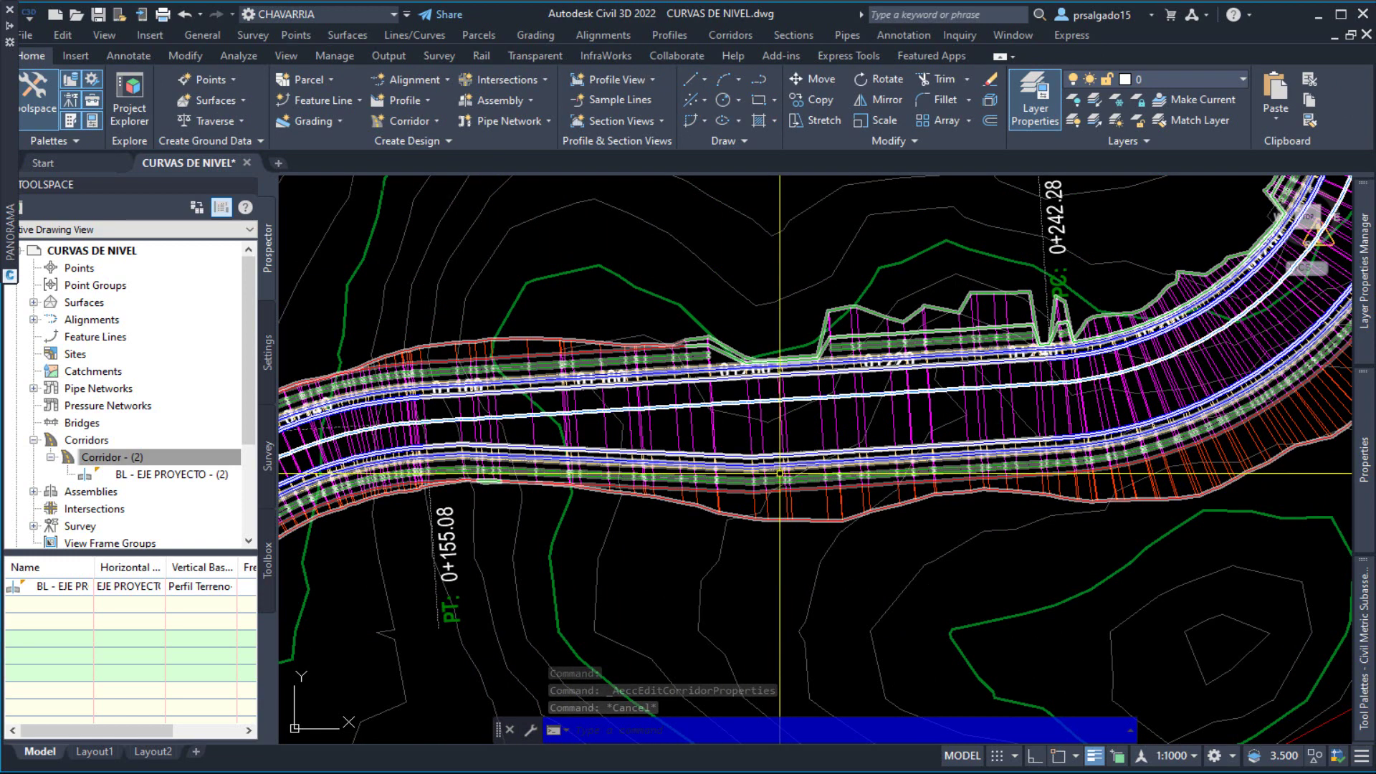
scroll(588, 569, "down", 1)
scroll(1168, 315, "up", 3)
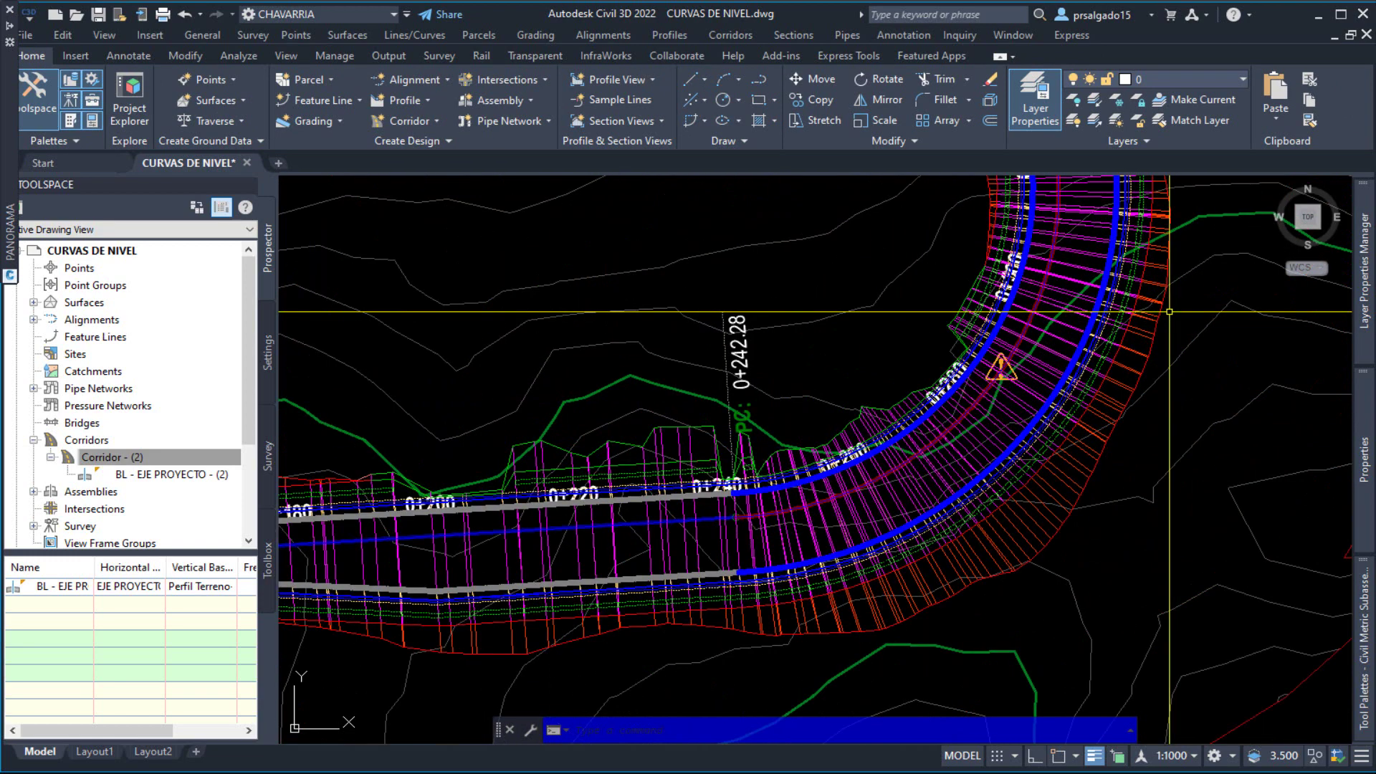
scroll(961, 510, "down", 3)
scroll(949, 503, "up", 3)
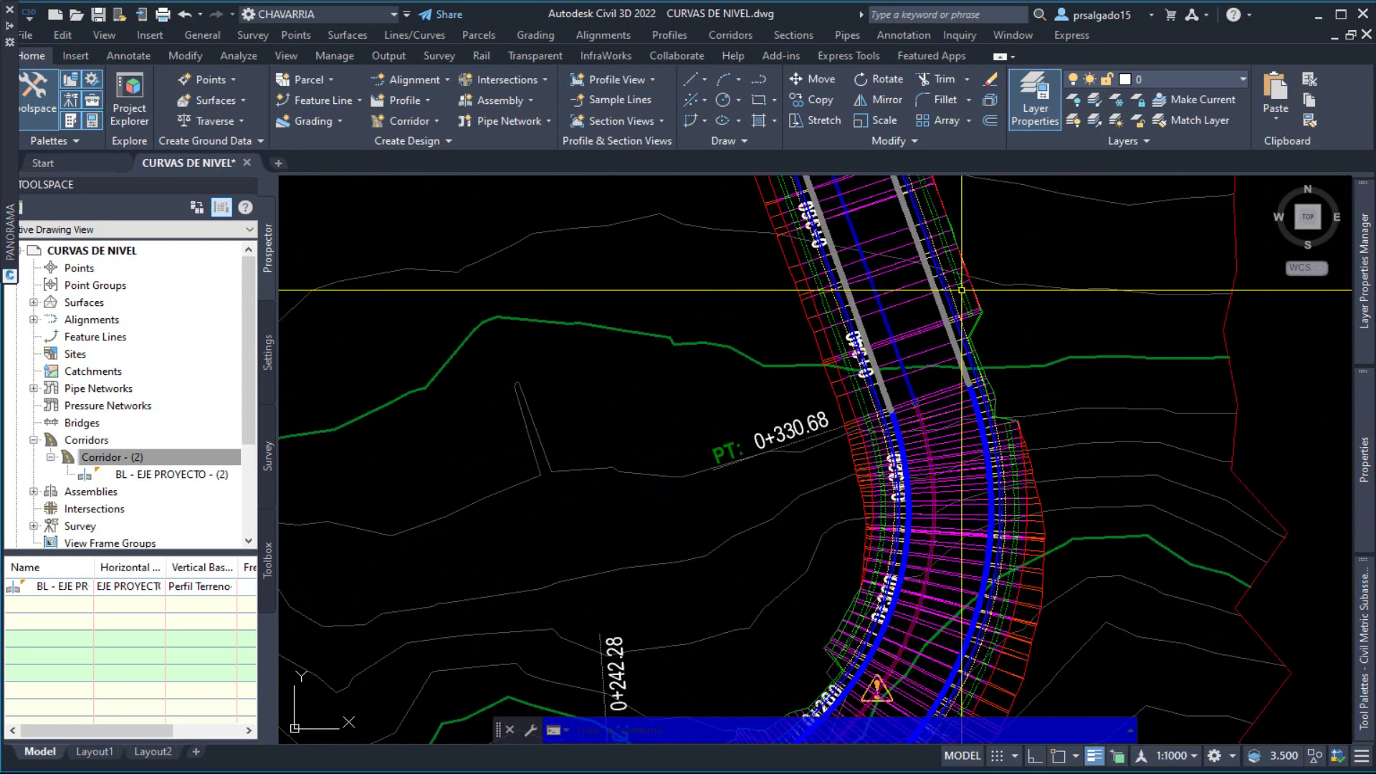
scroll(949, 502, "down", 2)
scroll(1247, 283, "up", 4)
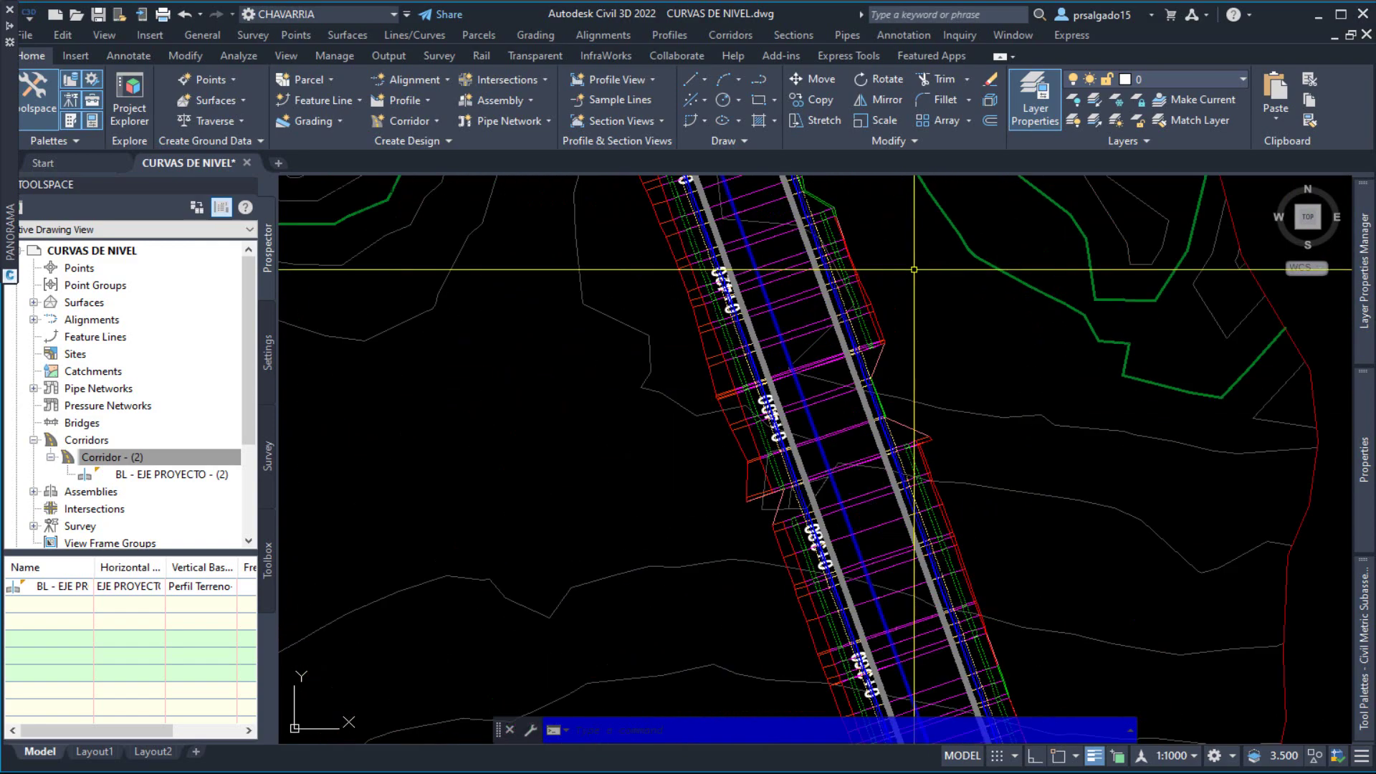
scroll(772, 345, "down", 4)
scroll(772, 308, "up", 4)
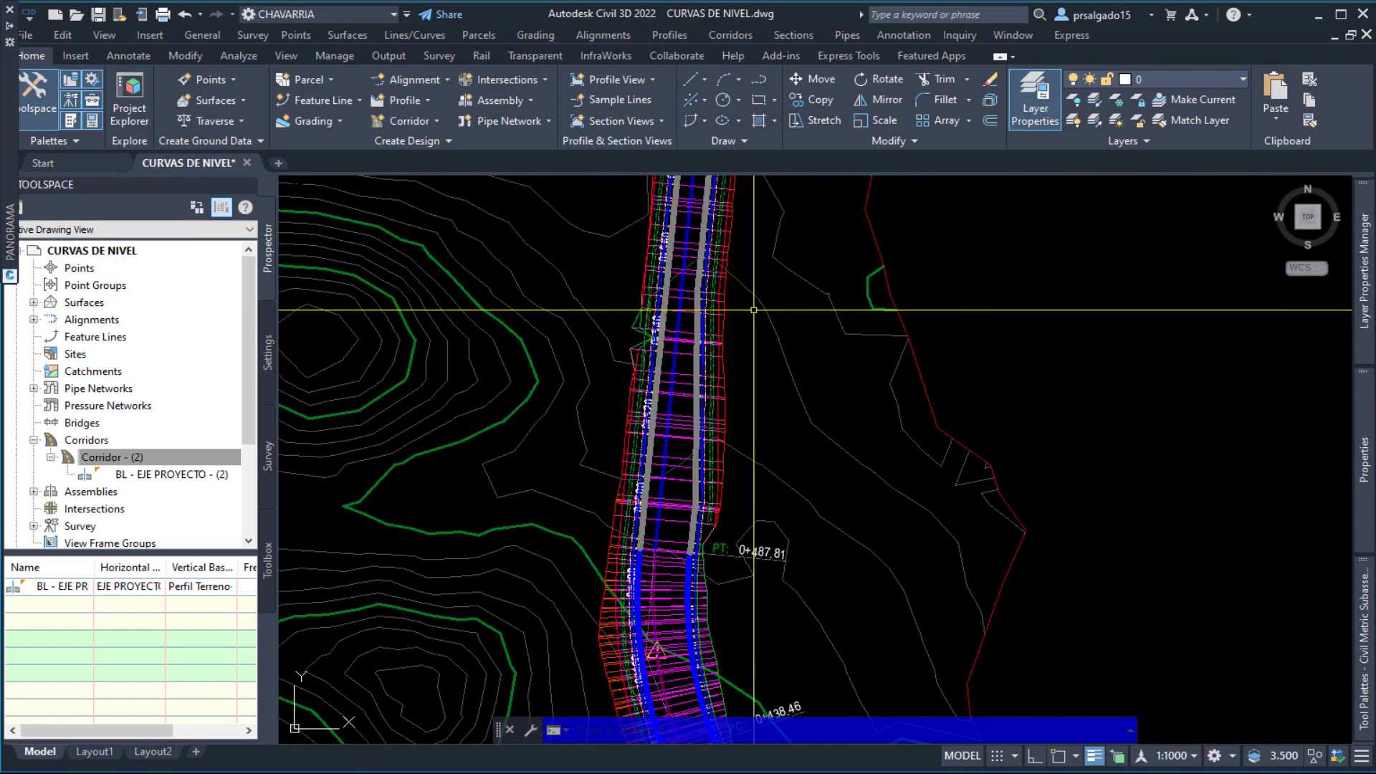
scroll(772, 359, "down", 2)
scroll(760, 459, "up", 3)
scroll(718, 304, "down", 5)
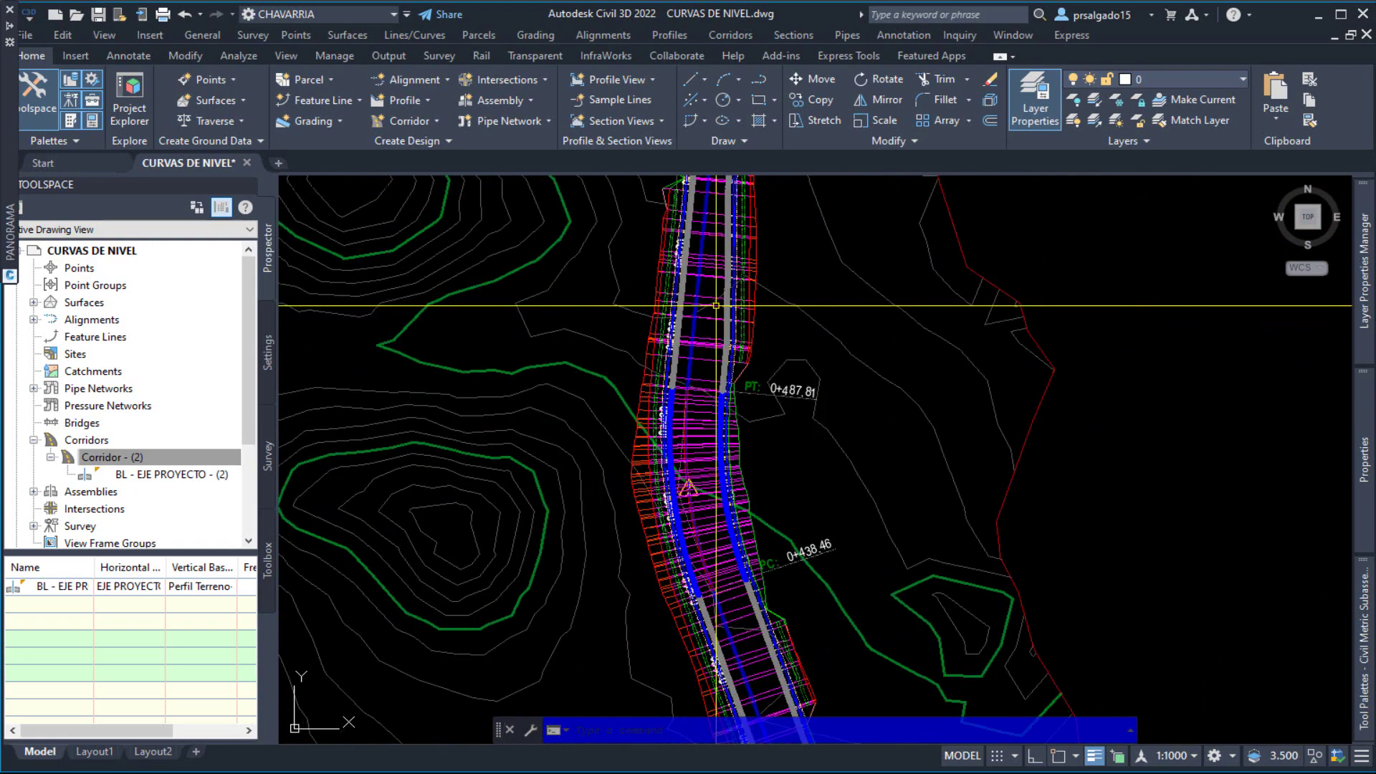
scroll(809, 460, "up", 5)
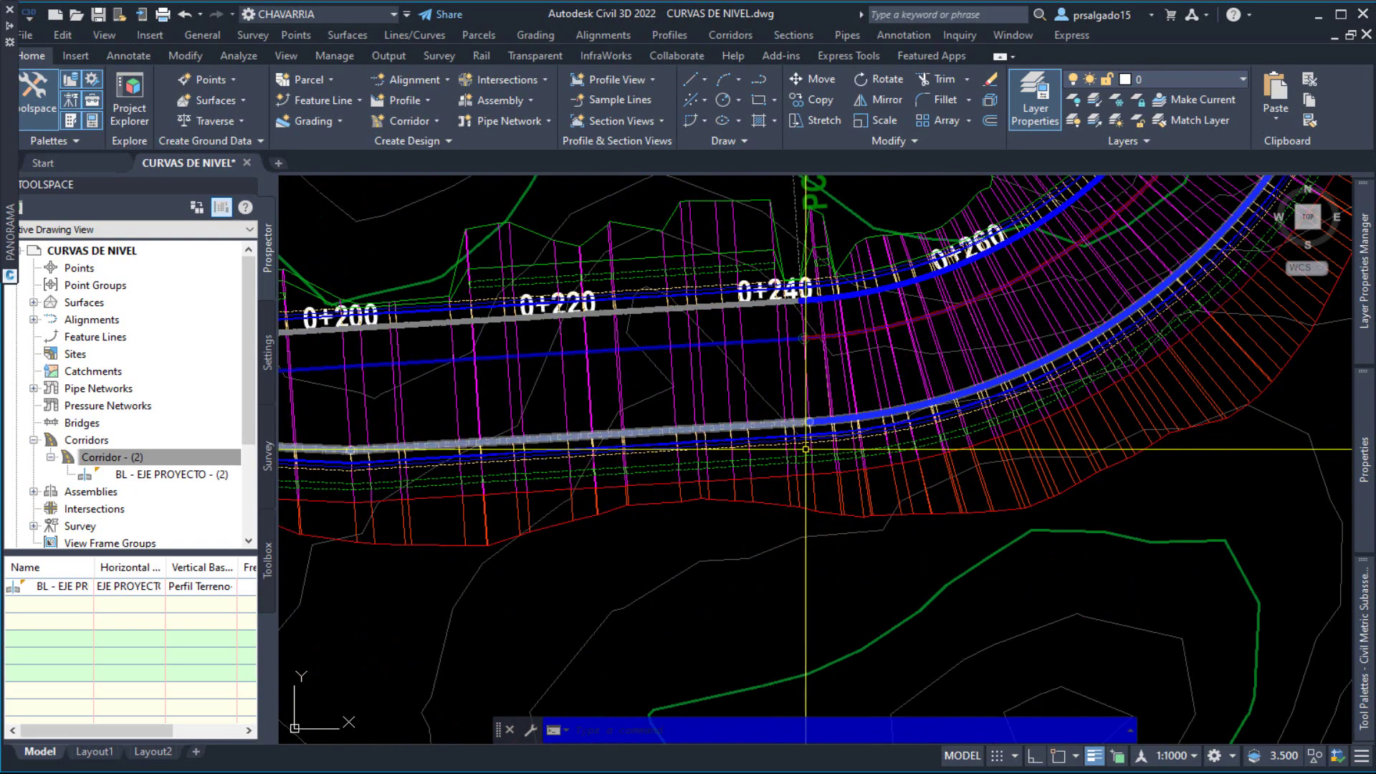
Select Corridor - (2) and examine the widened stretch around the PT at 0+155.08 and the curve starting at 0+242.28.
left_click(962, 425)
scroll(962, 425, "down", 4)
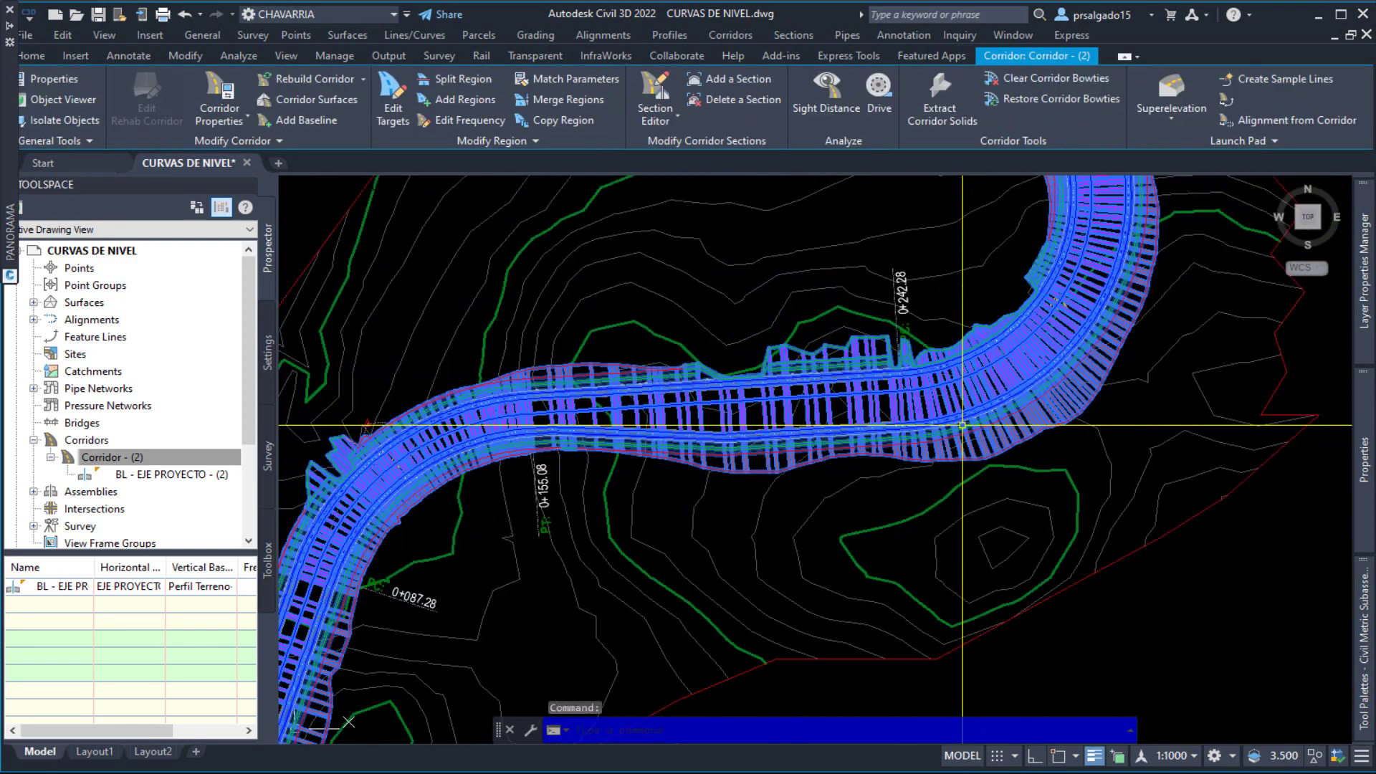
scroll(616, 465, "up", 6)
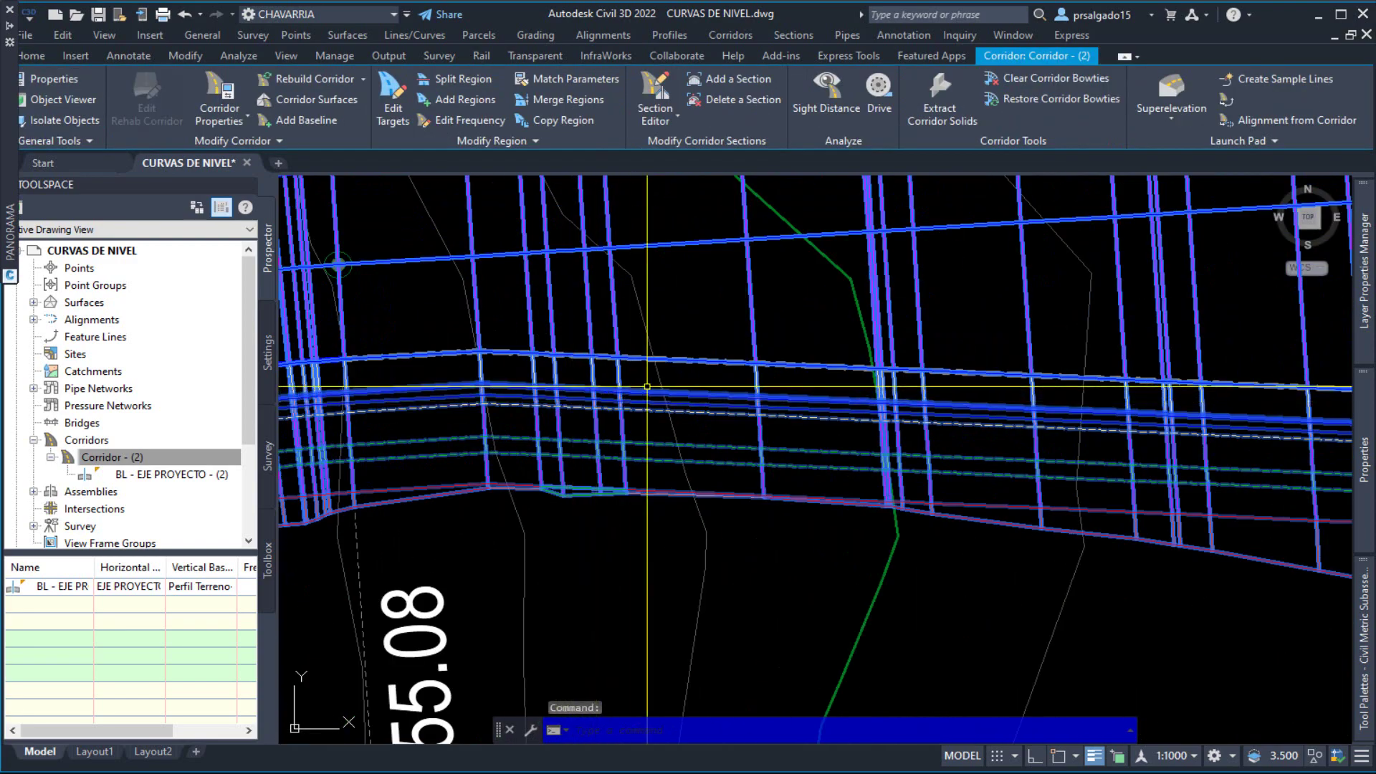
scroll(639, 438, "down", 4)
scroll(639, 438, "down", 4)
scroll(934, 453, "up", 4)
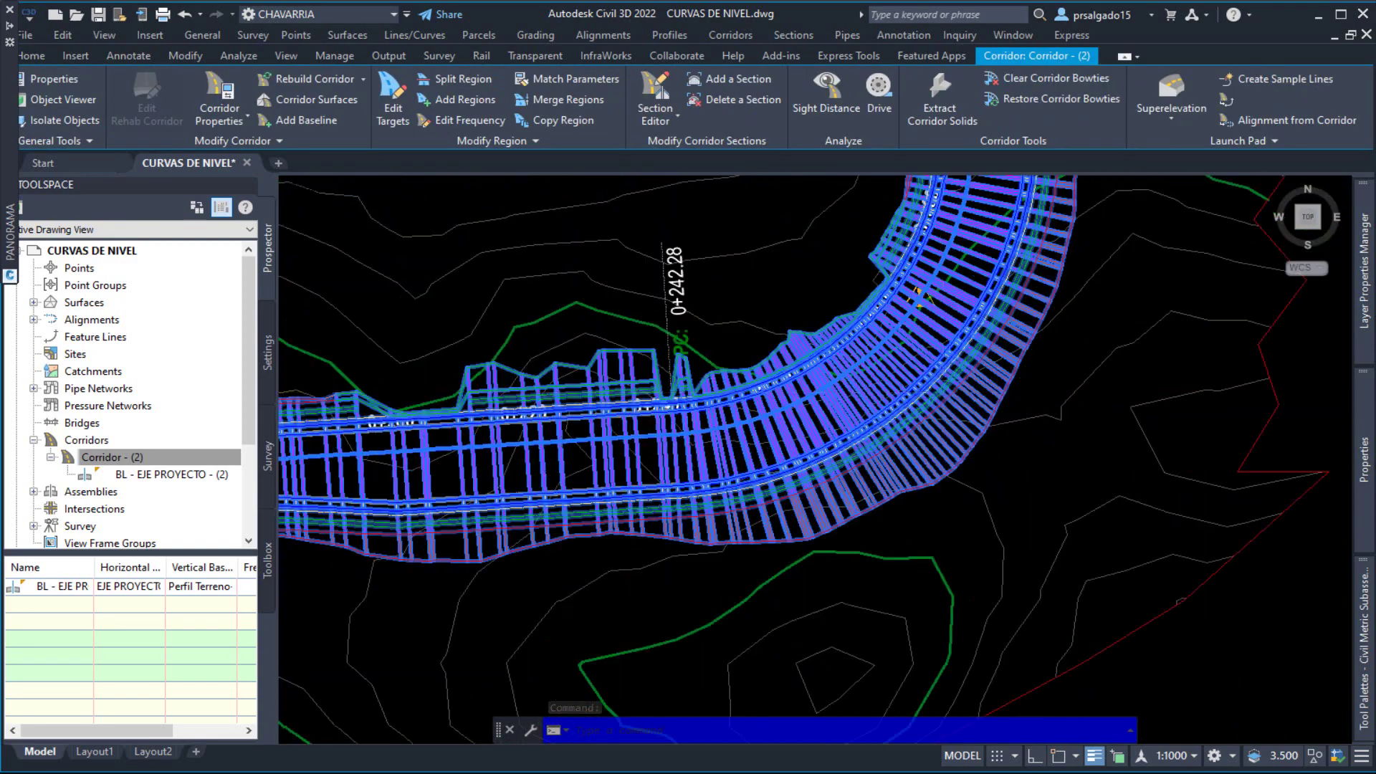
scroll(934, 454, "down", 5)
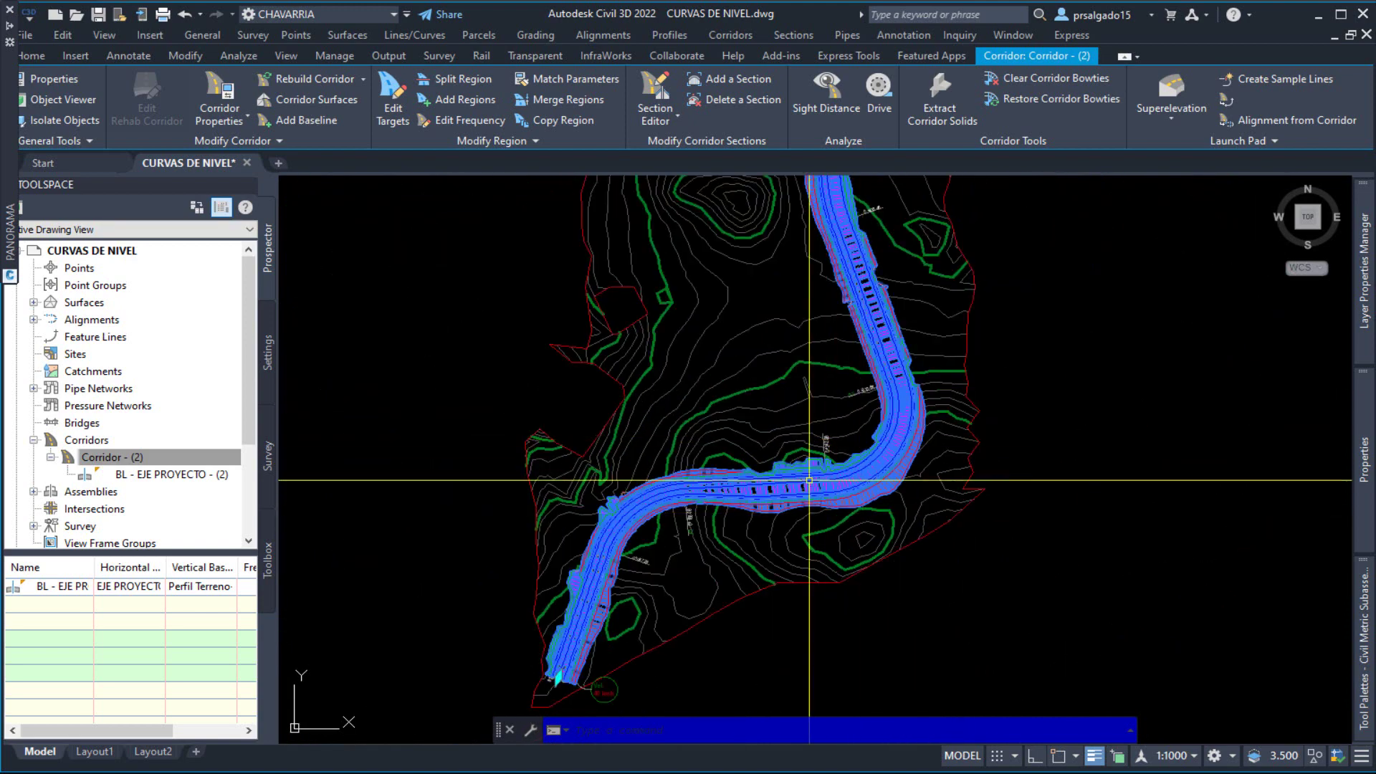
scroll(826, 468, "up", 5)
scroll(763, 345, "down", 2)
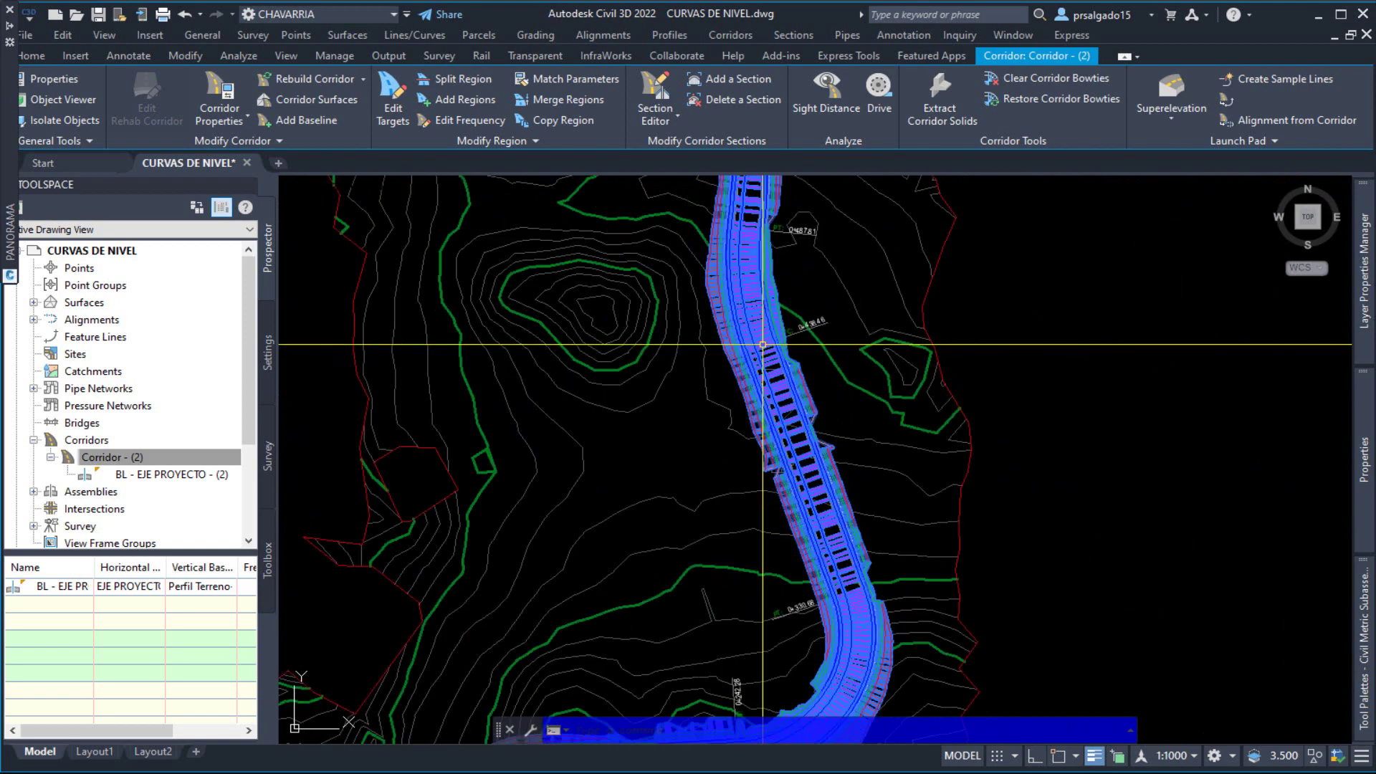
scroll(723, 356, "down", 2)
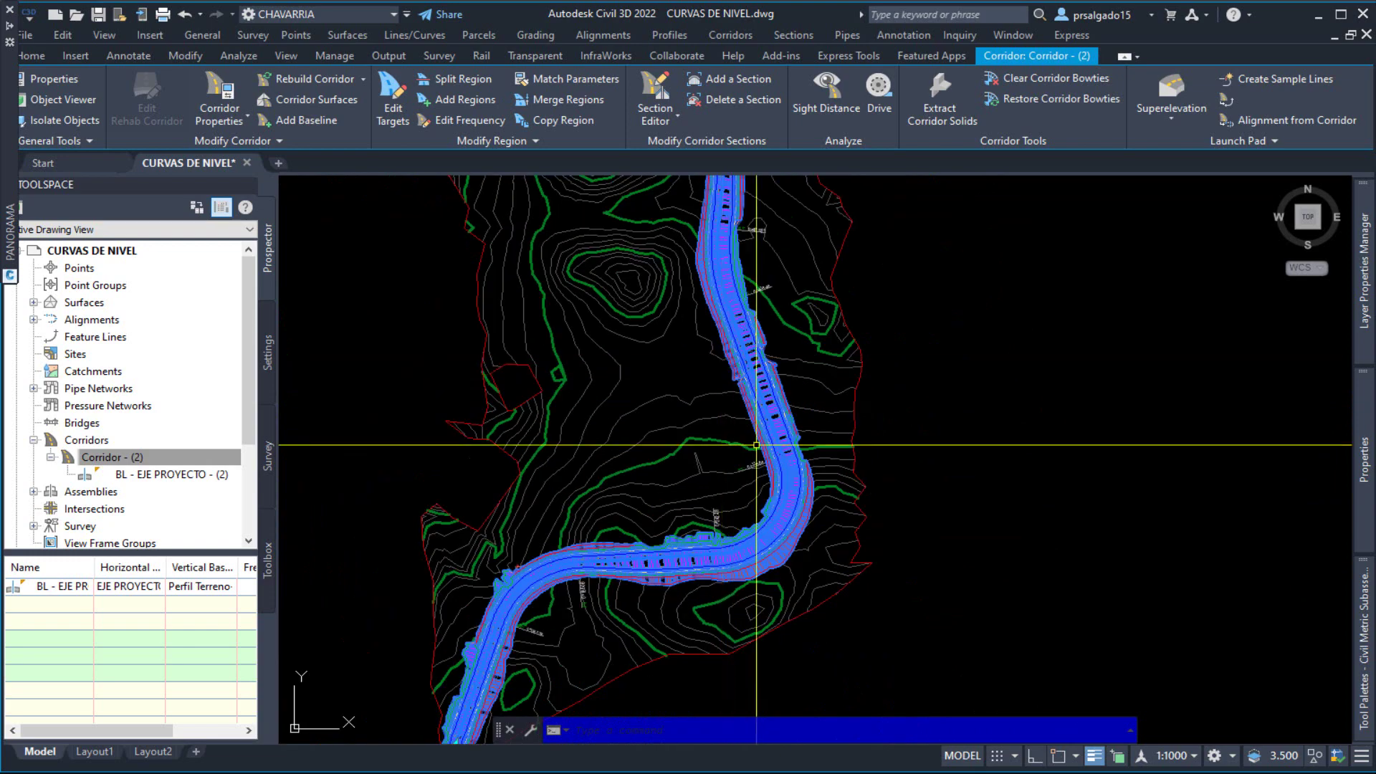
scroll(693, 589, "up", 4)
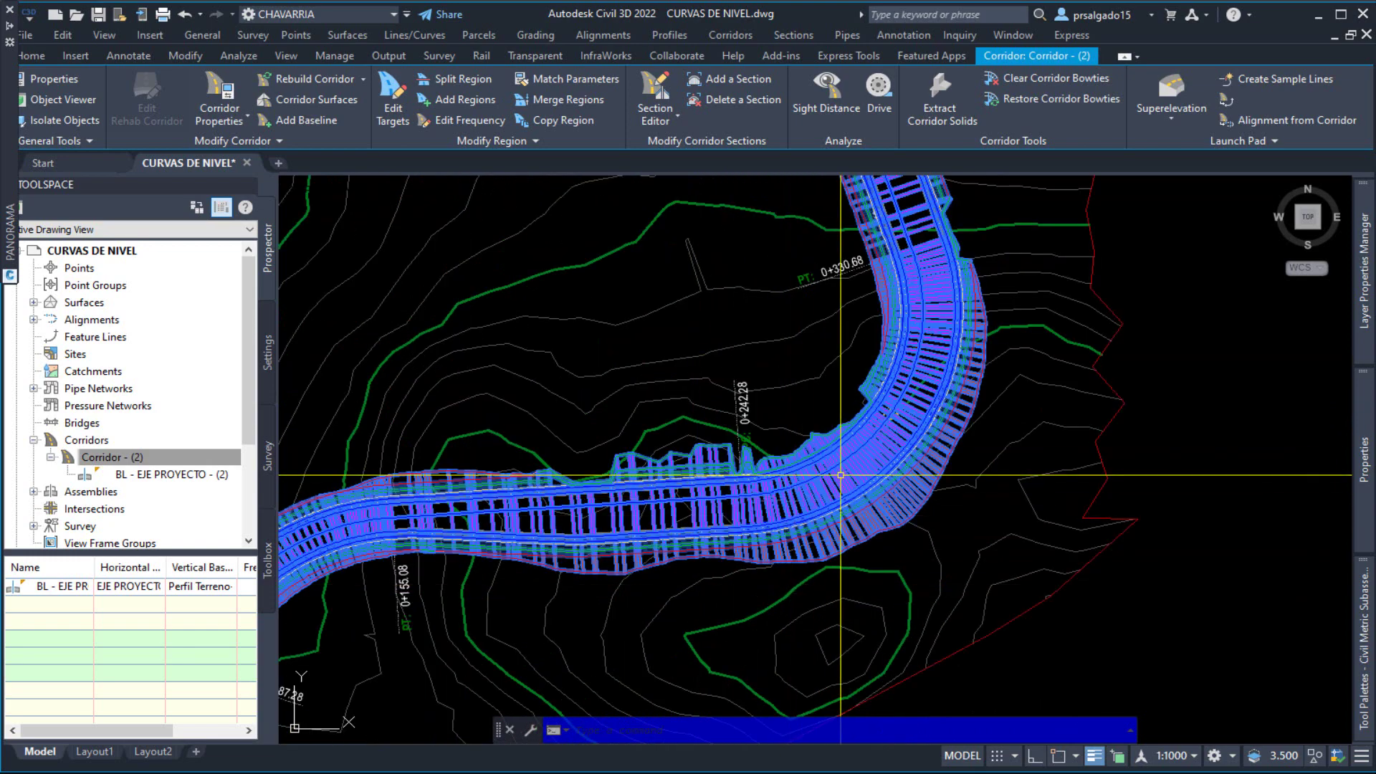
scroll(856, 438, "down", 2)
scroll(853, 433, "down", 2)
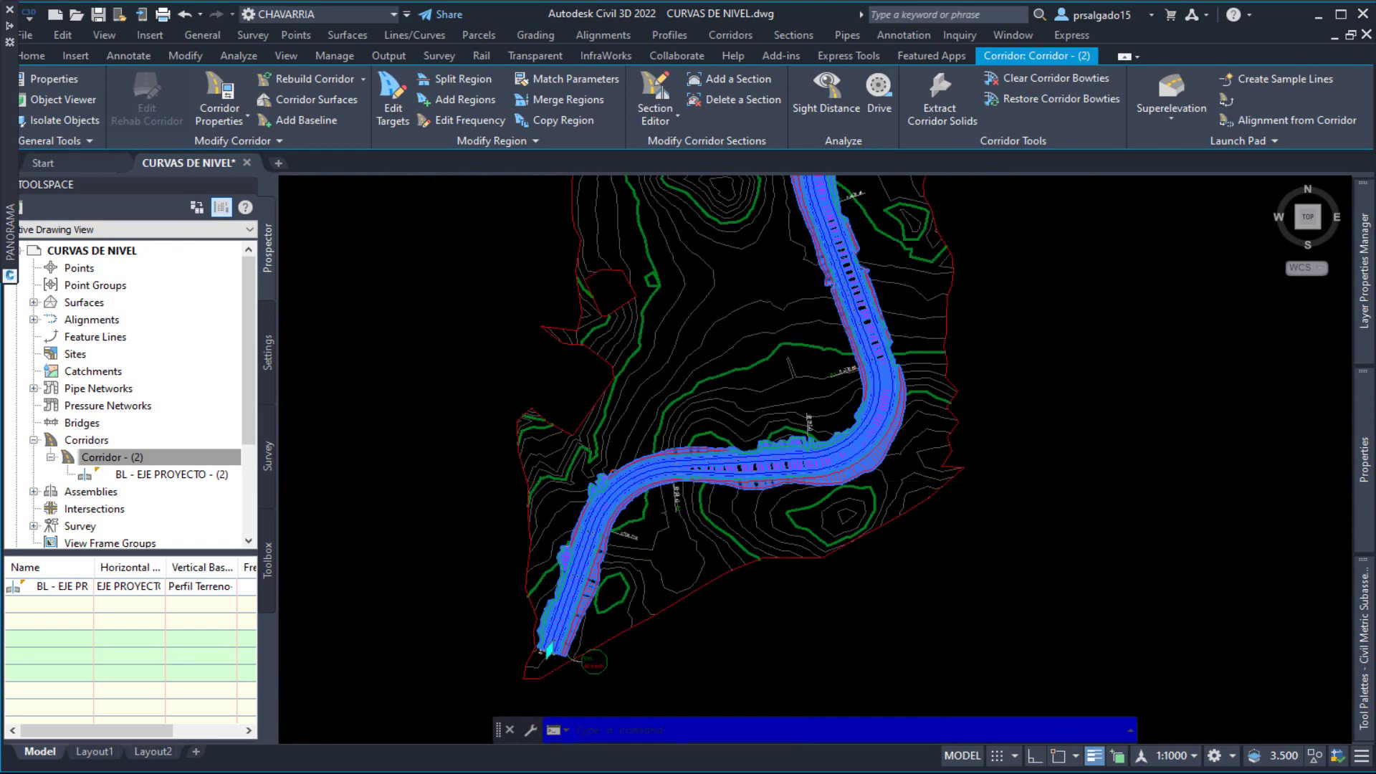
Inspect Corridor - (2) as a shaded 3D model in the Object Viewer from a tilted angle, including its cut slopes, and close the viewer.
scroll(788, 493, "up", 4)
right_click(766, 460)
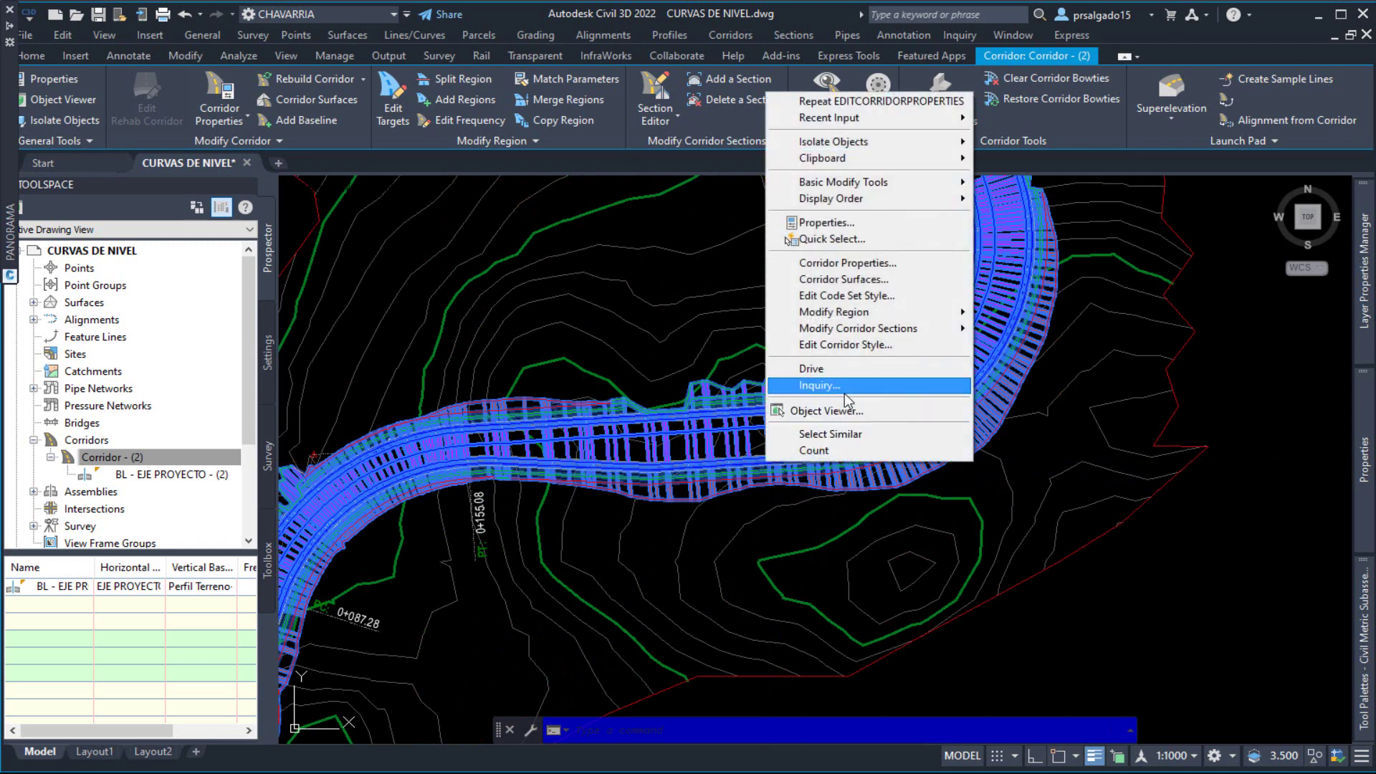
left_click(840, 412)
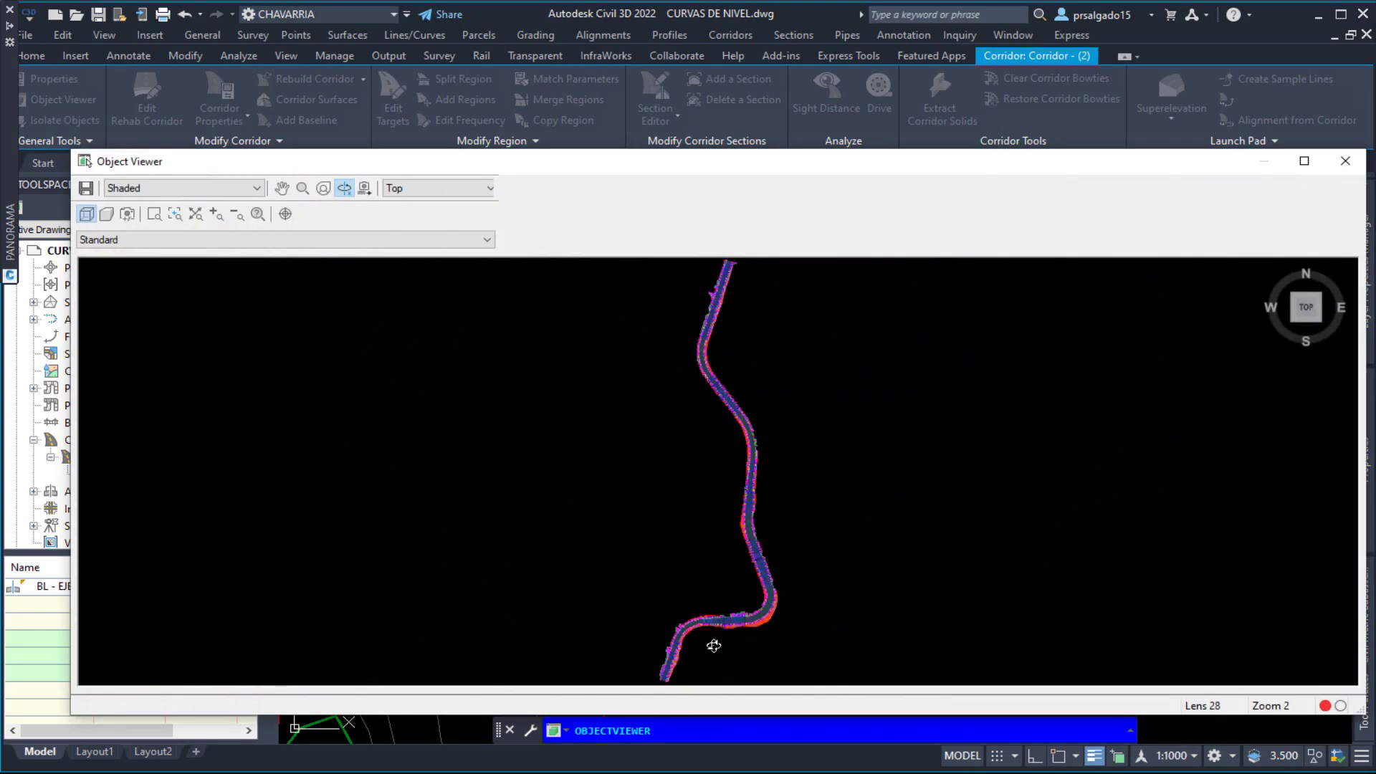
left_click_drag(712, 630, 700, 575)
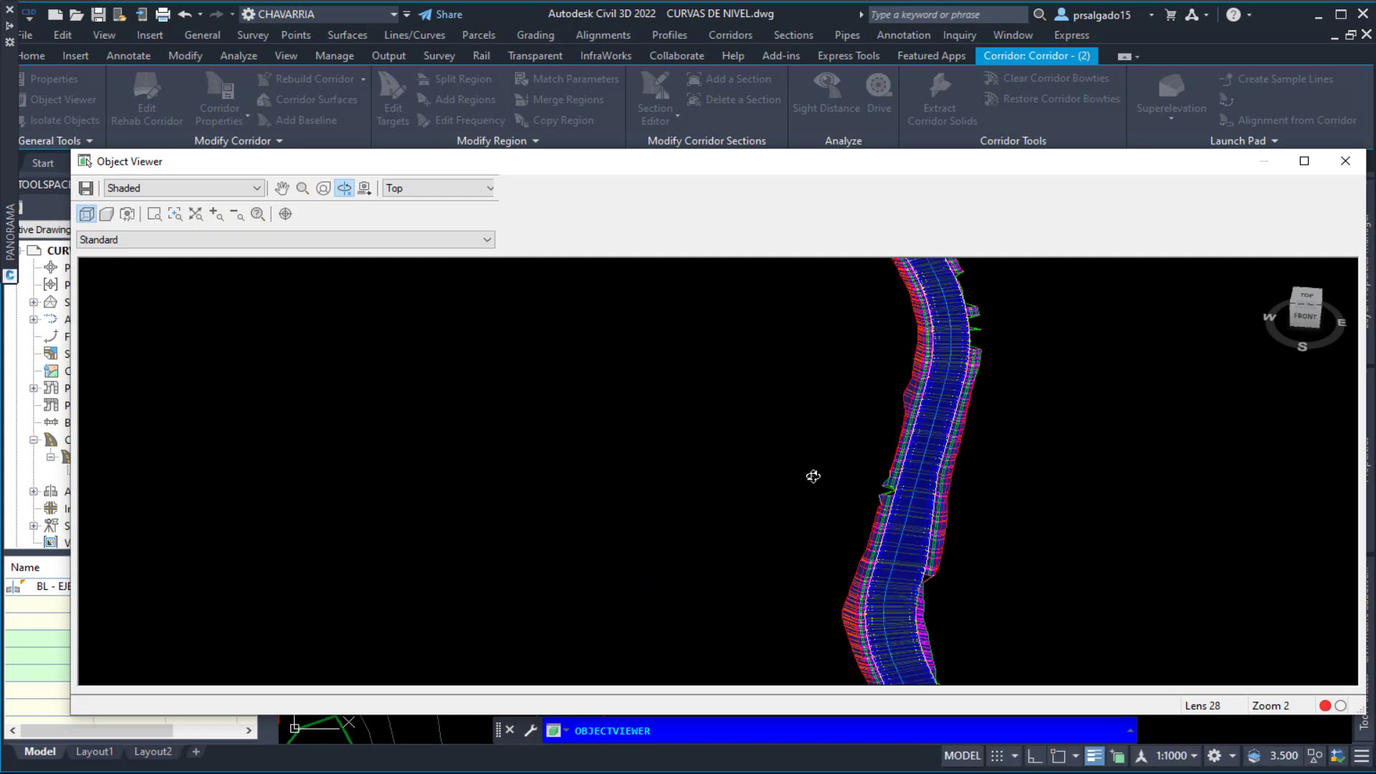
middle_click_drag(955, 528, 867, 332)
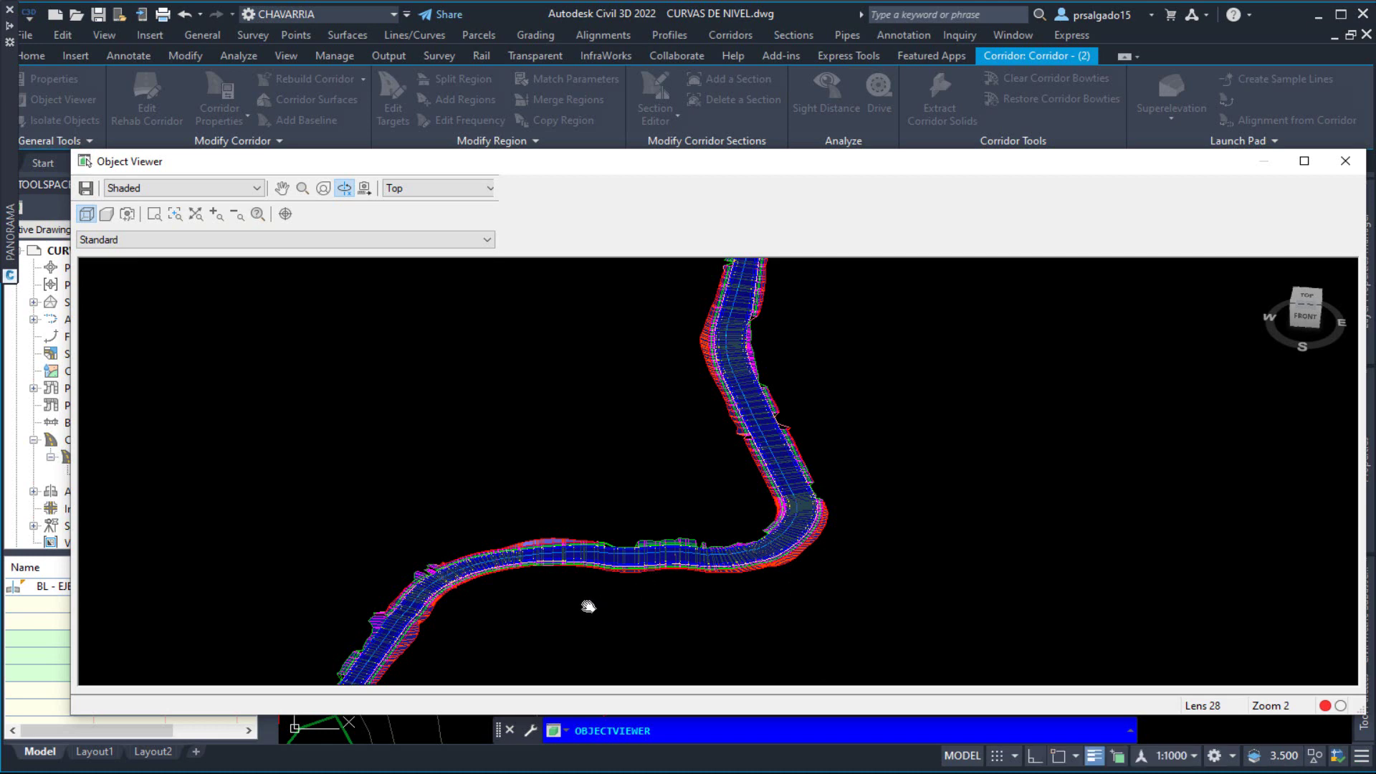
left_click_drag(401, 658, 442, 609)
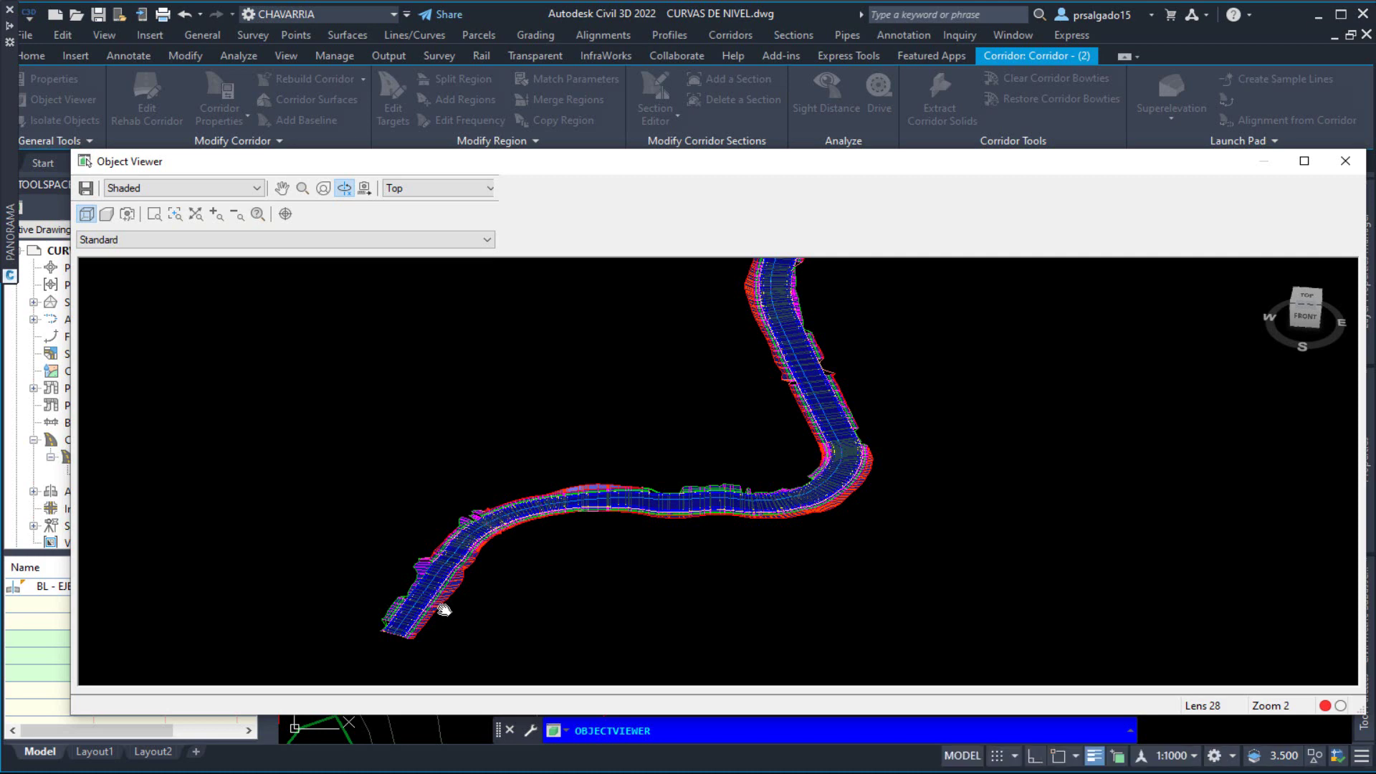
left_click_drag(443, 606, 443, 599)
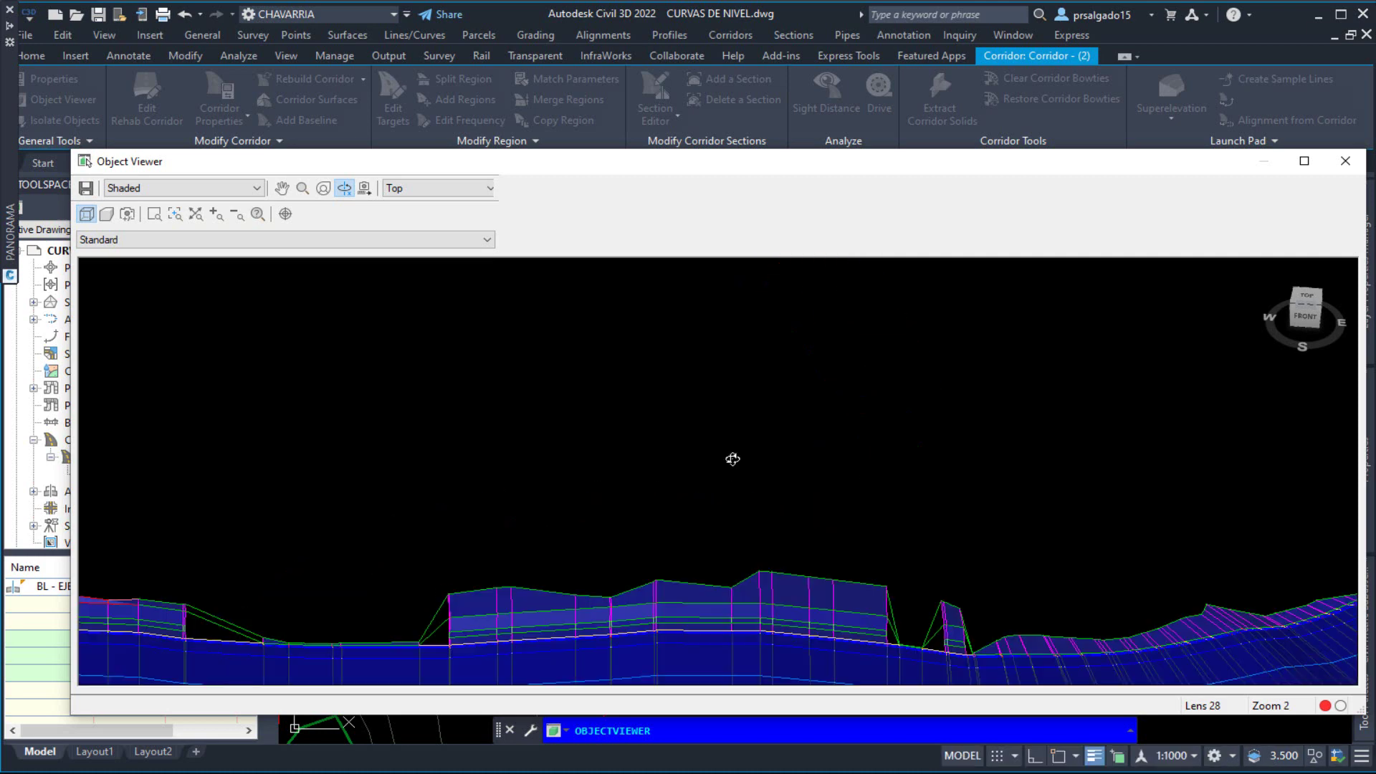
left_click_drag(733, 459, 793, 359)
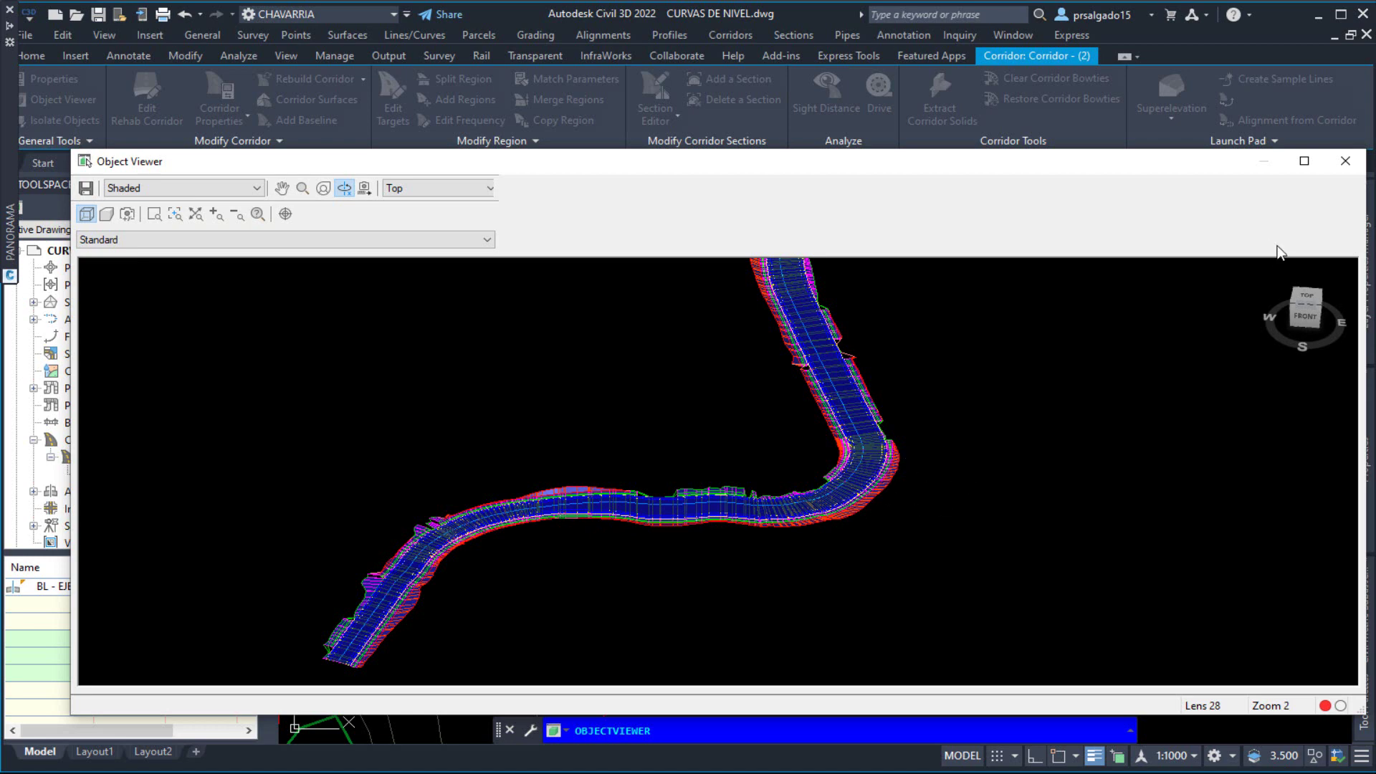
left_click(1346, 161)
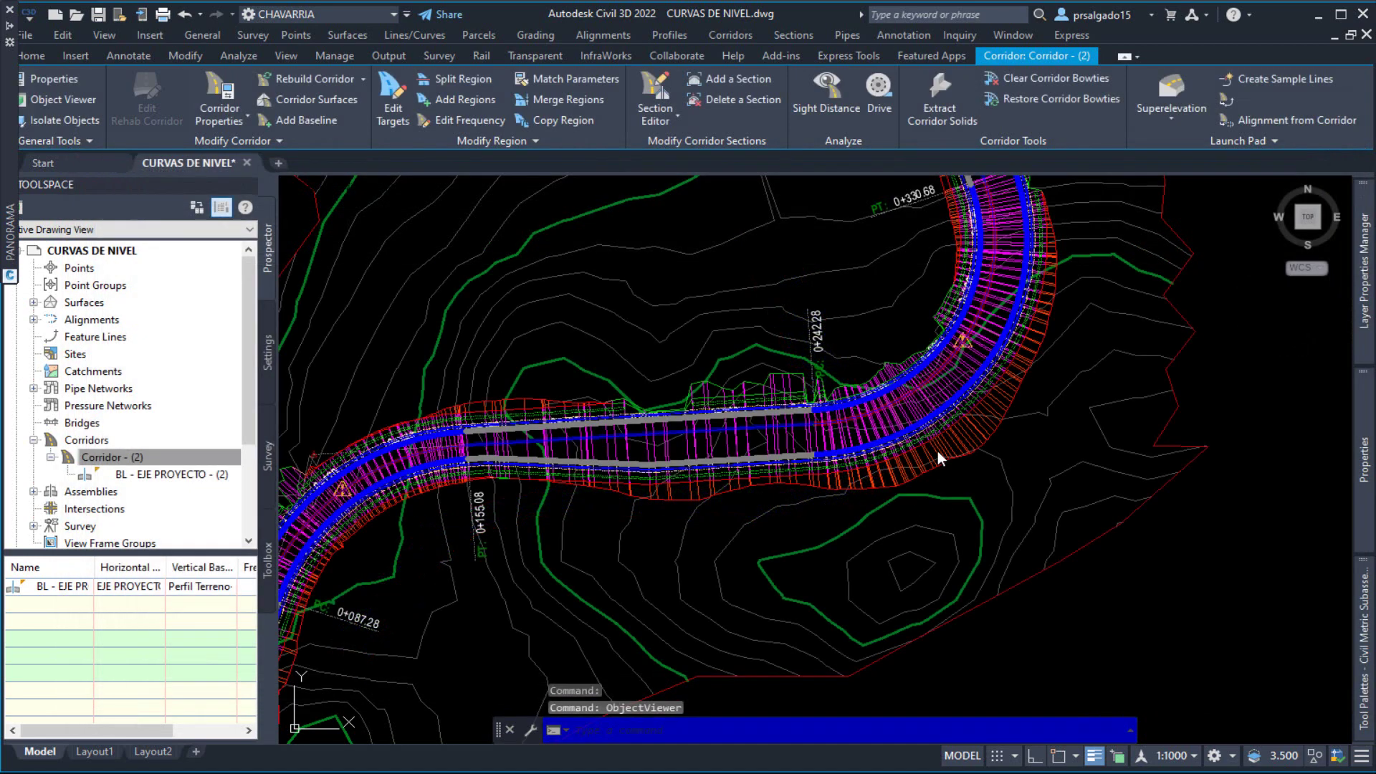
scroll(828, 482, "down", 5)
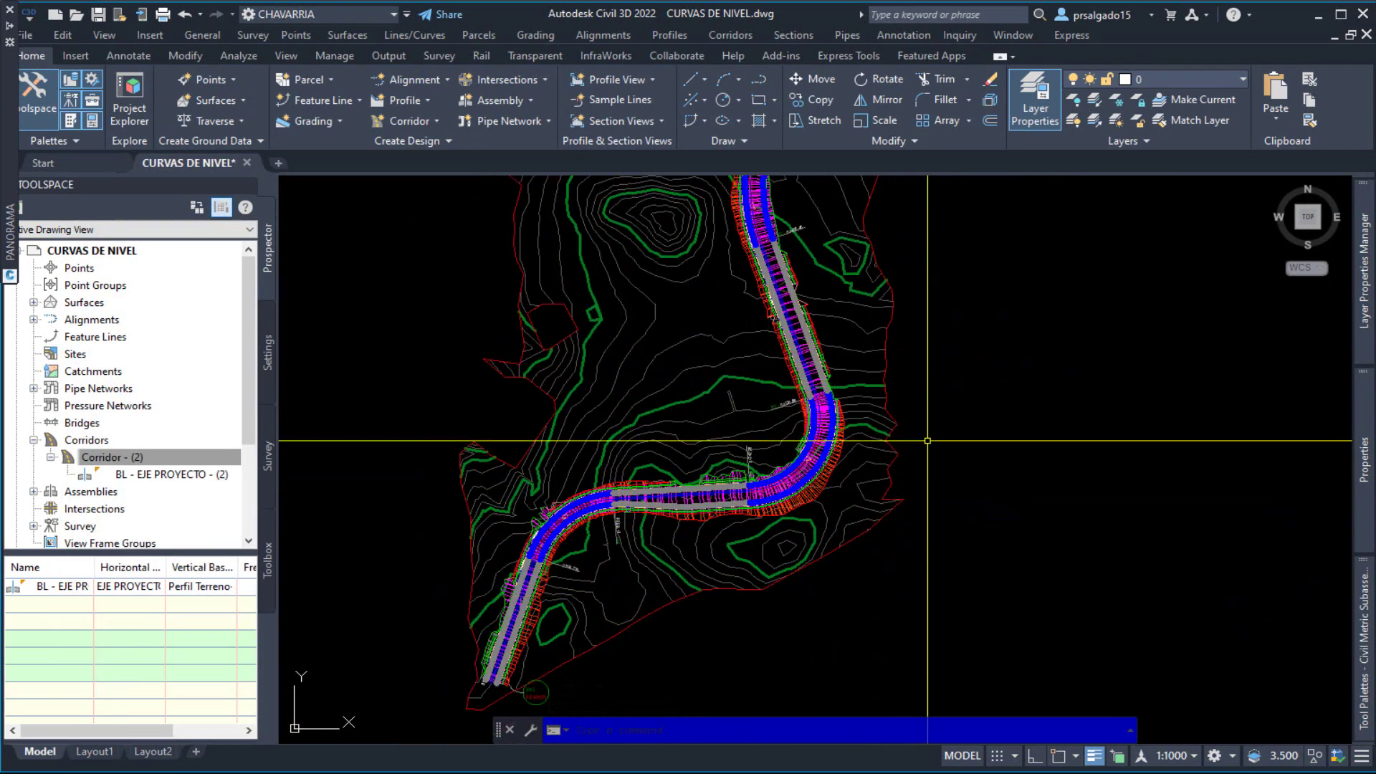
scroll(845, 486, "up", 3)
scroll(968, 437, "down", 2)
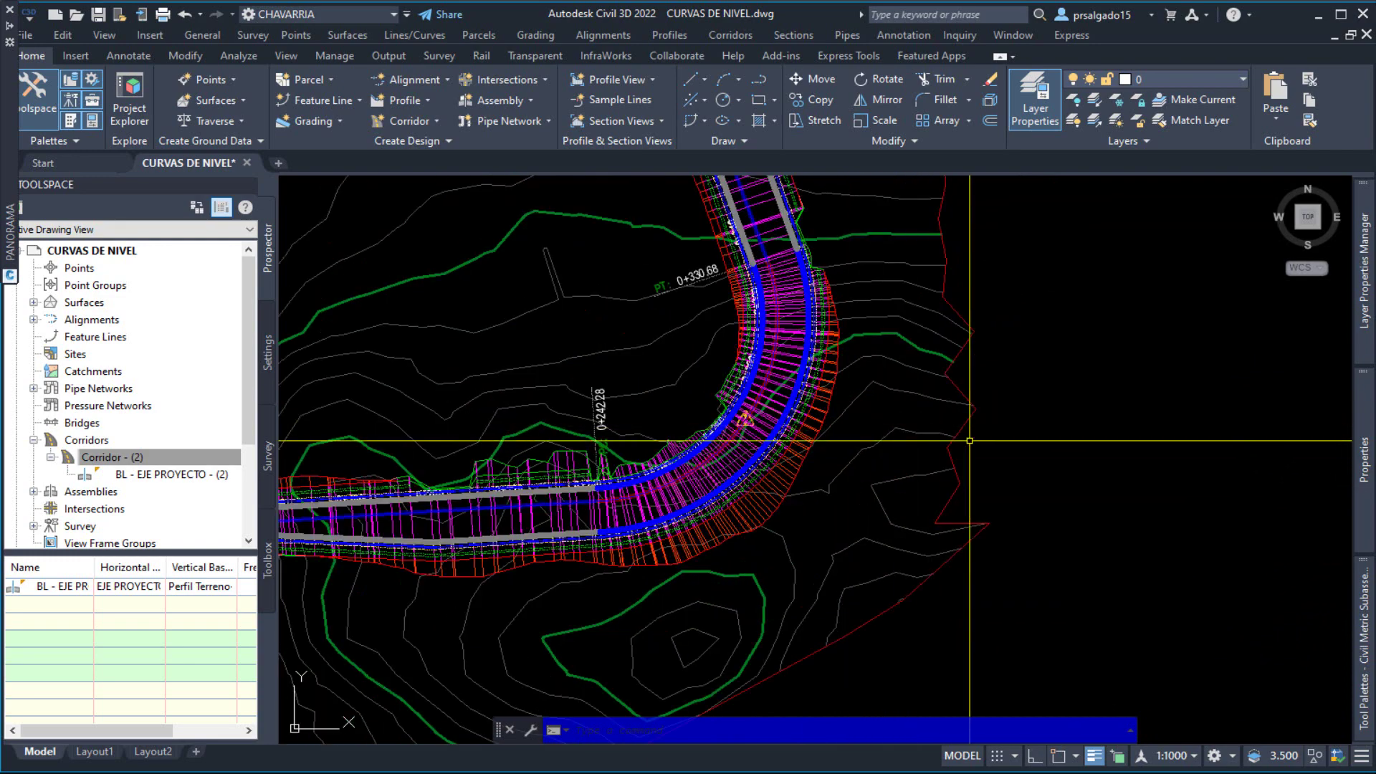